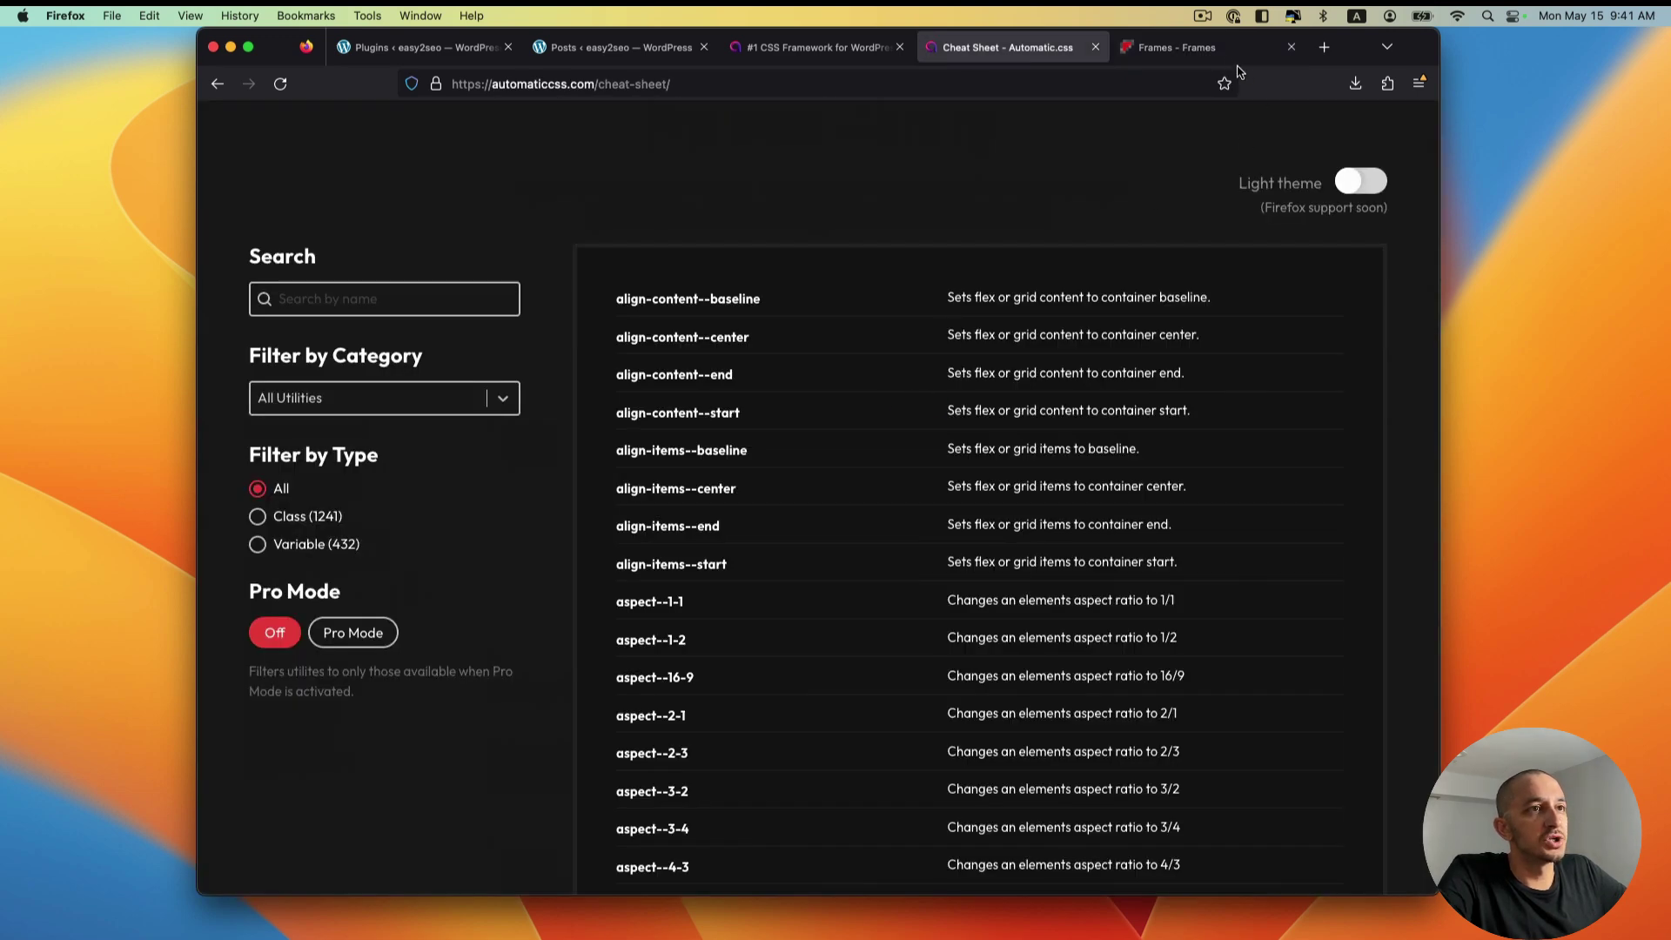
Step: Browse the Frames library and open the Hero Delta frame
scroll(951, 344, "down", 10)
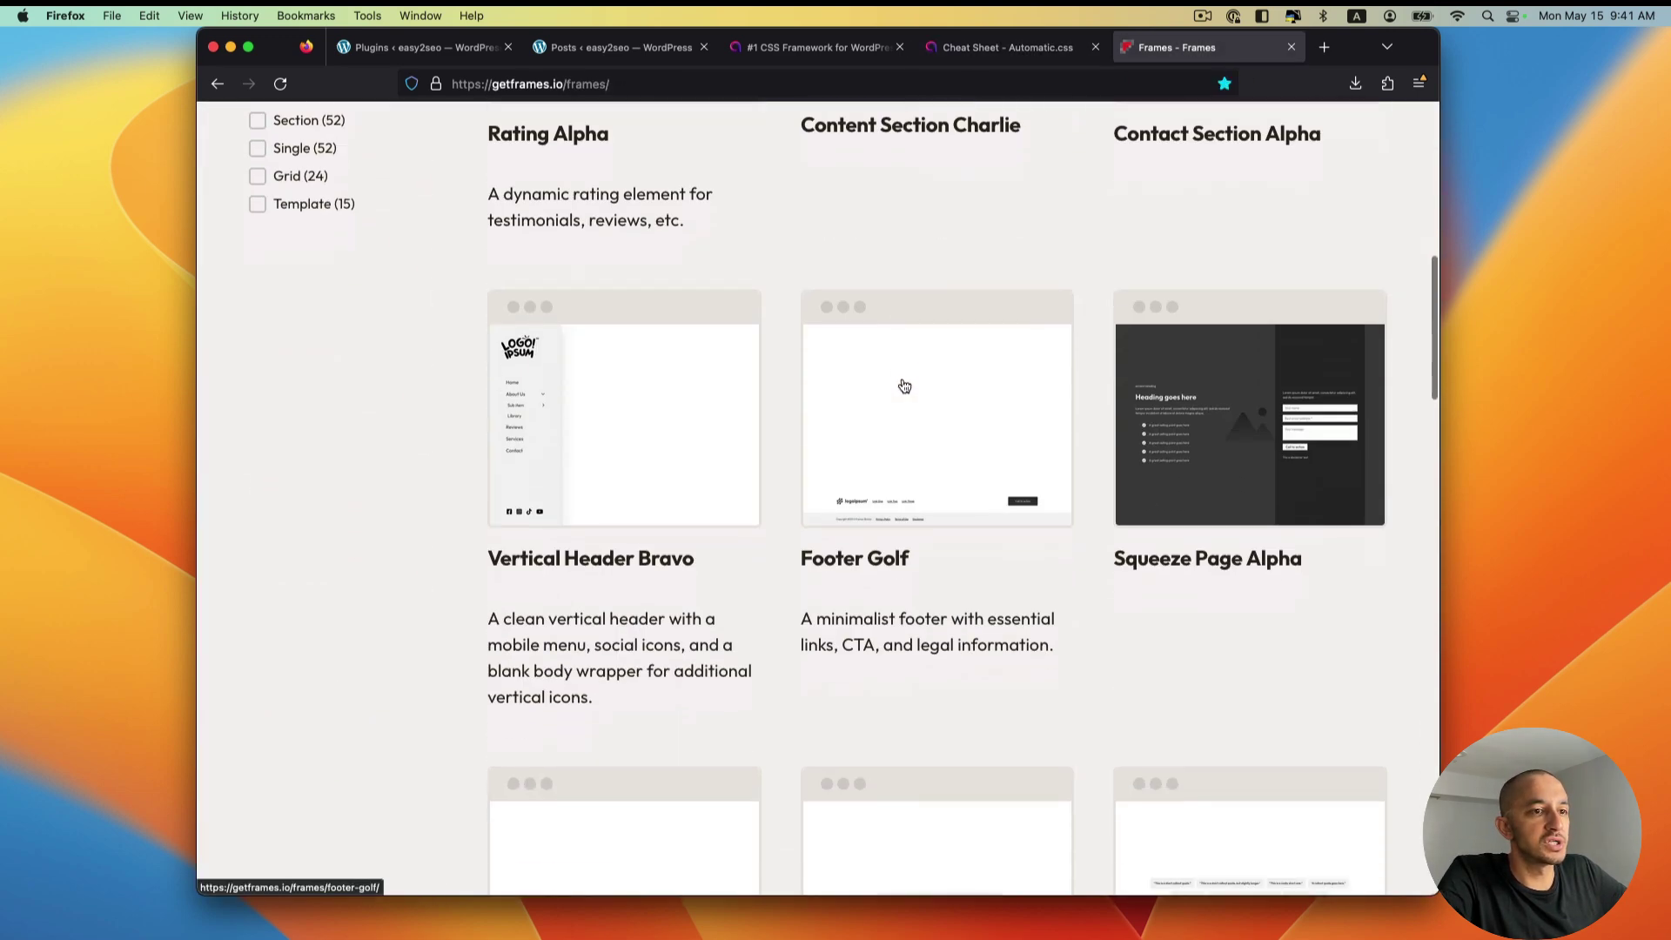
scroll(895, 369, "down", 6)
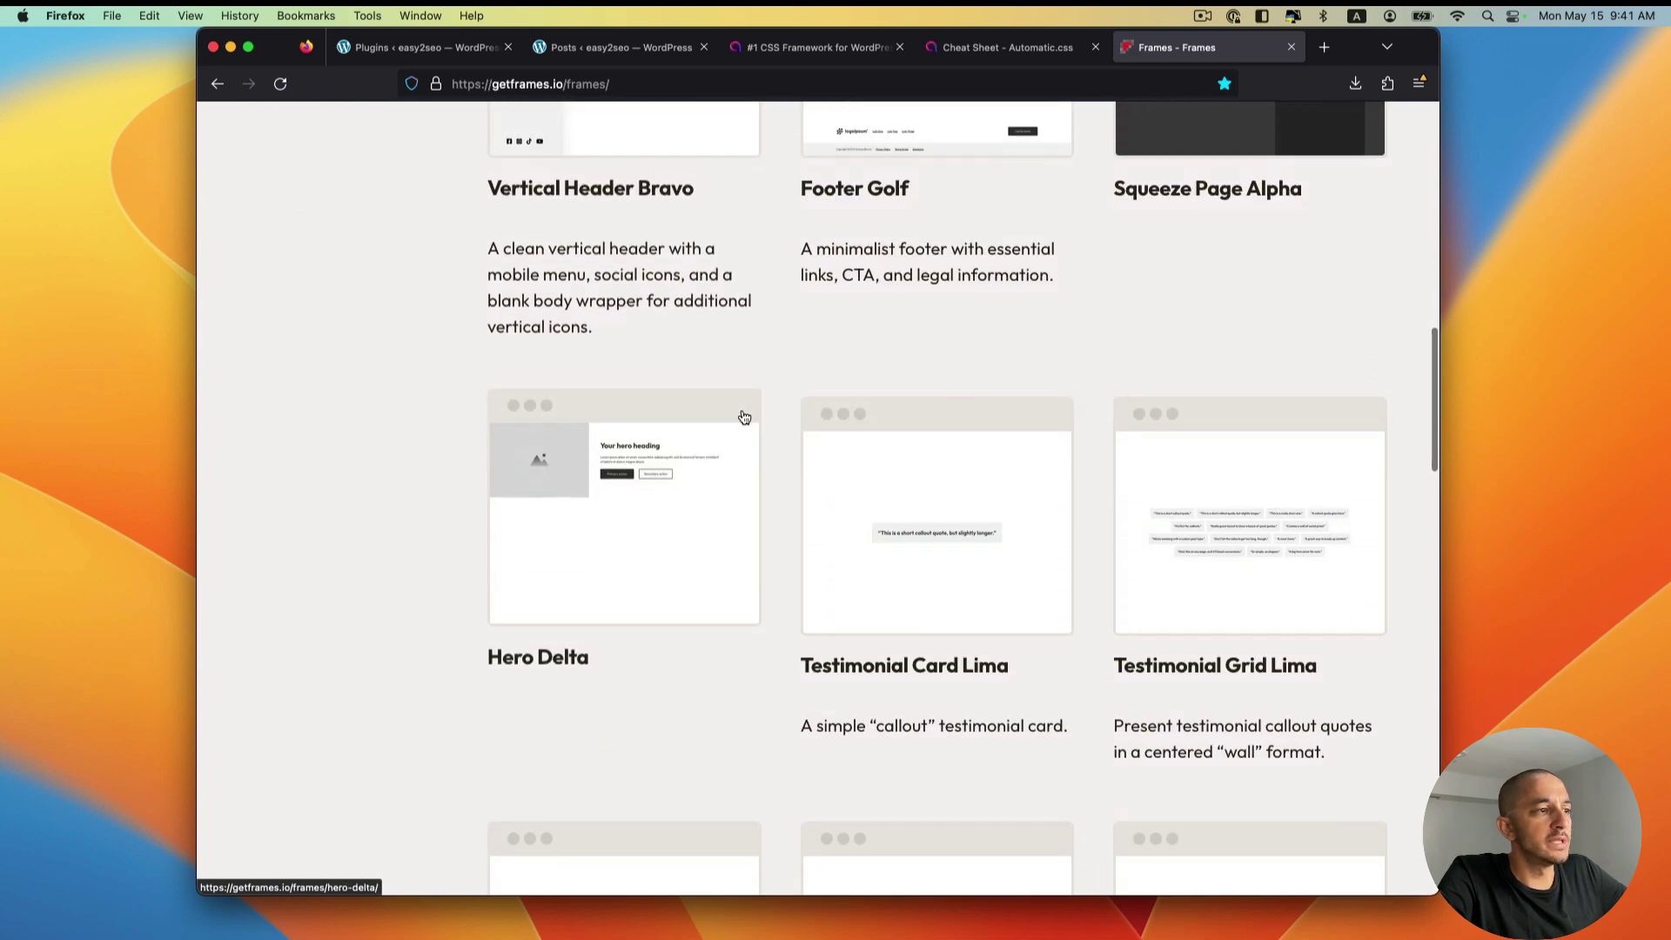
left_click_drag(579, 678, 698, 541)
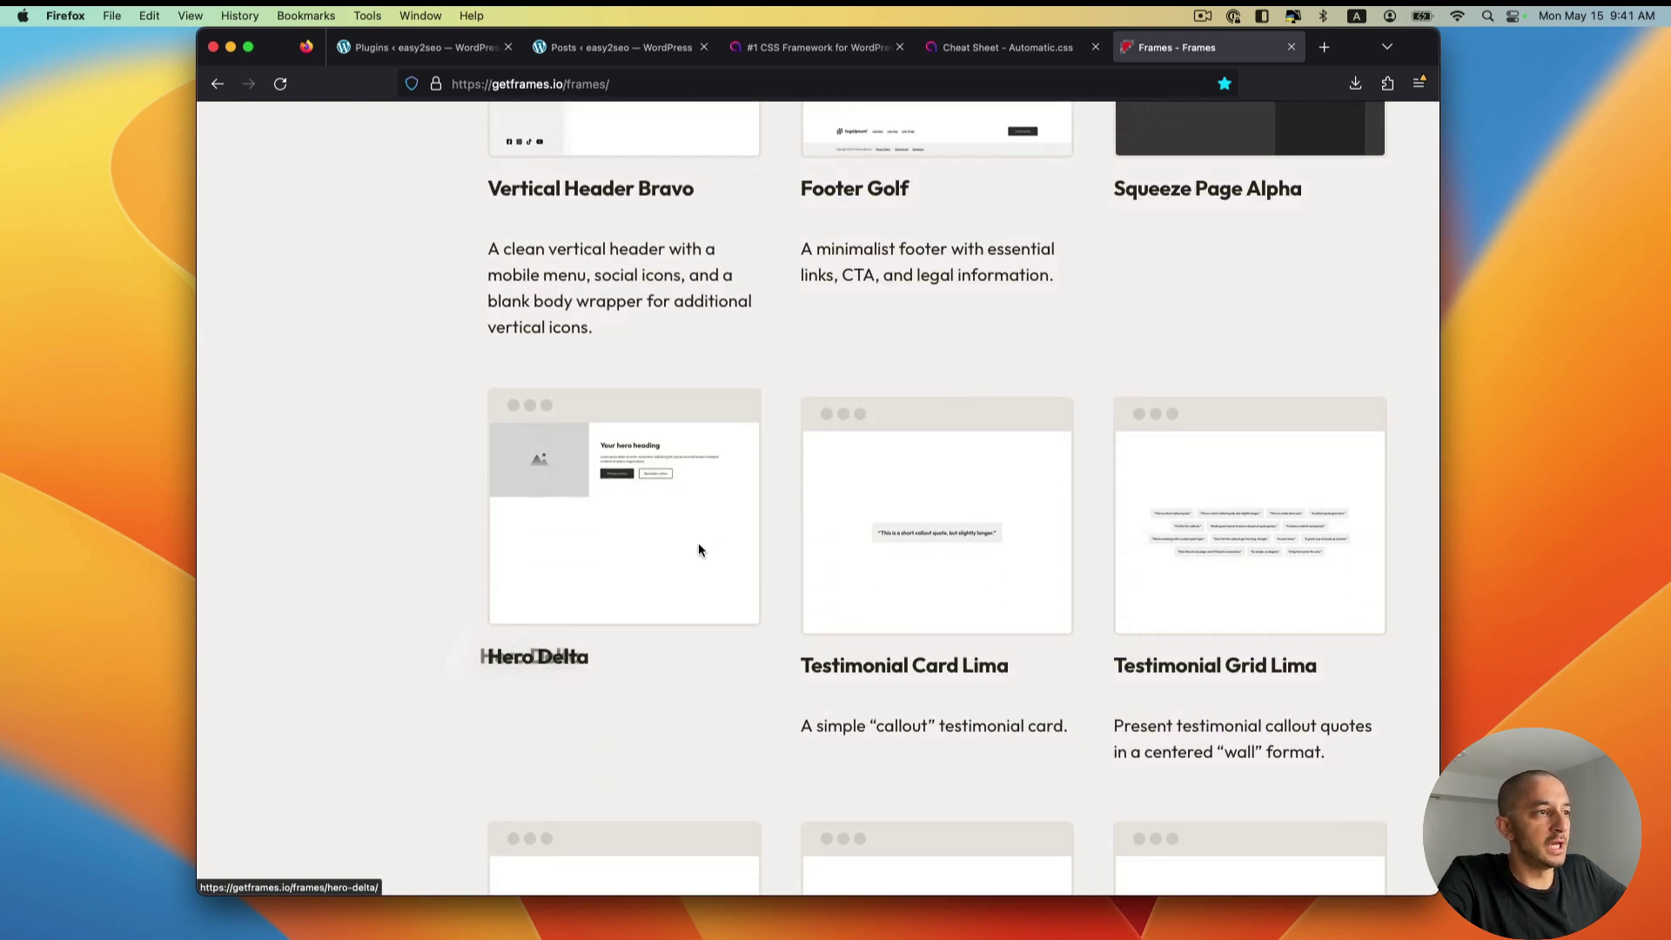
Step: Examine the Hero Delta frame preview, switching between it and the Automatic.css cheat sheet
left_click(1009, 61)
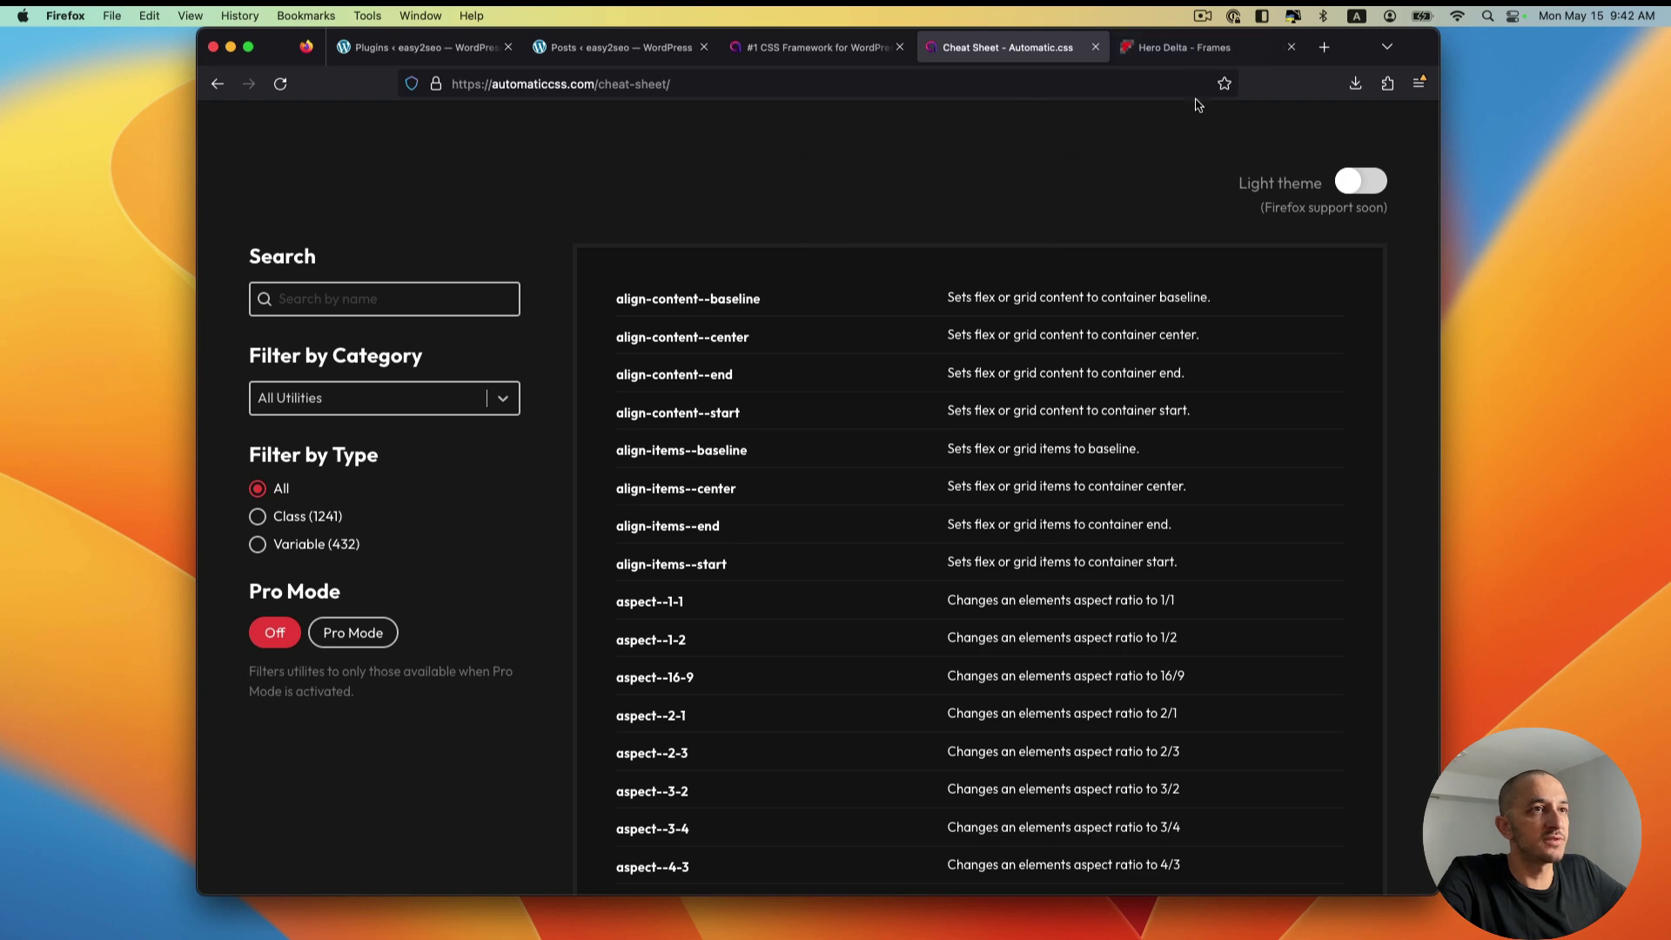
left_click(1189, 52)
scroll(875, 553, "down", 5)
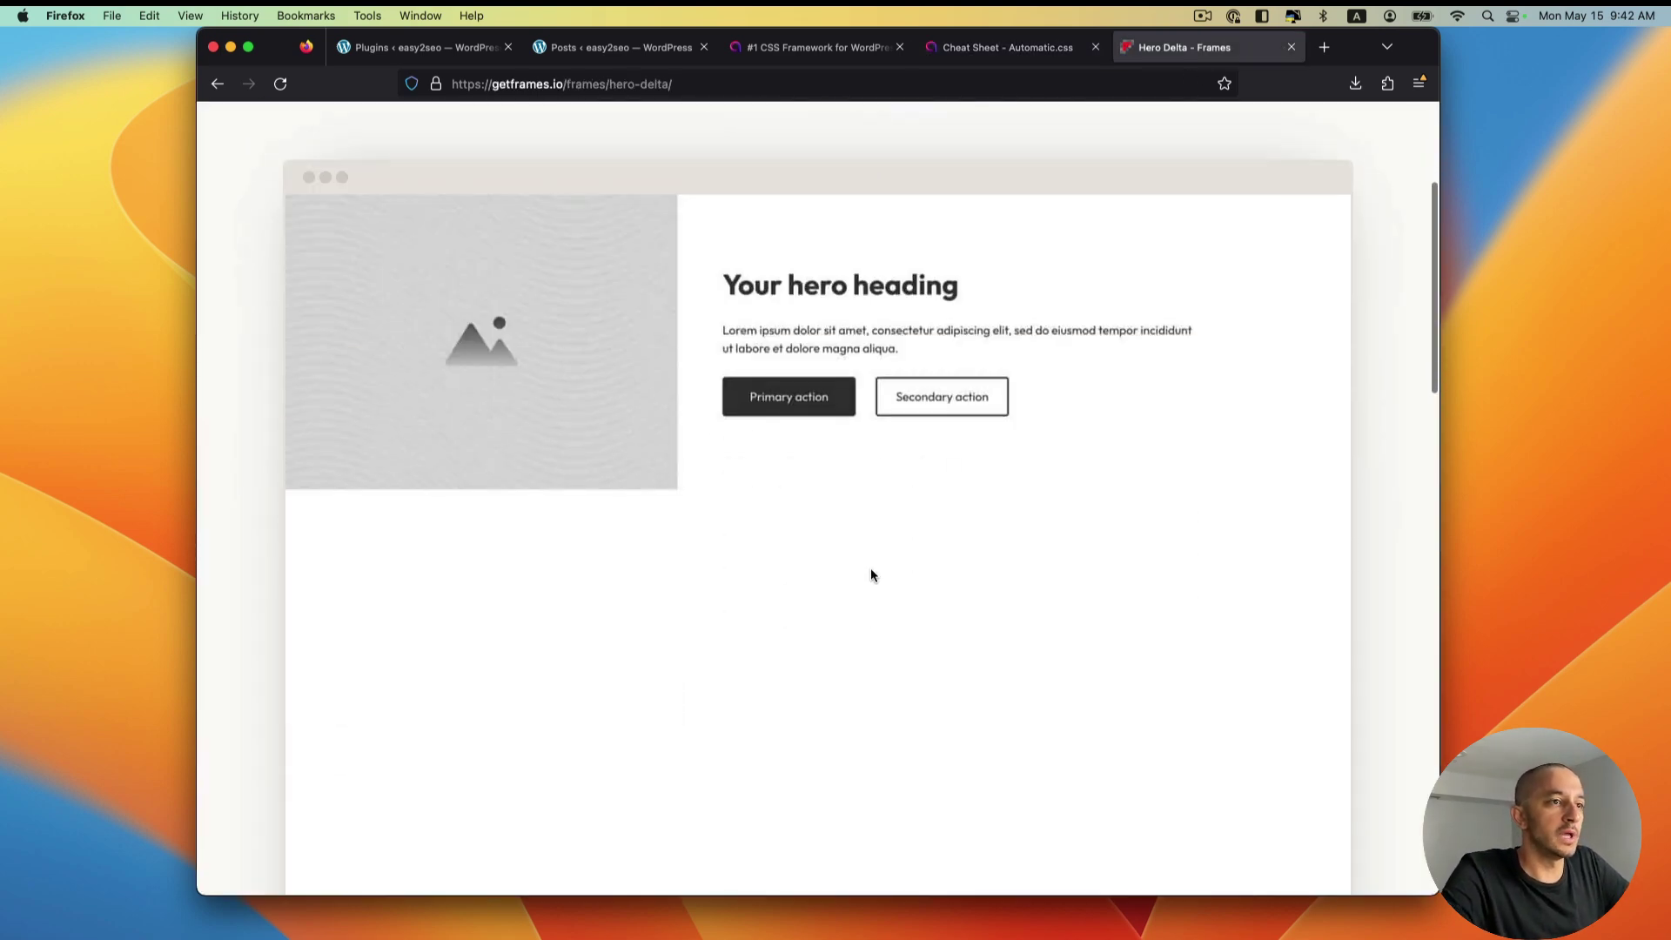
left_click(1000, 61)
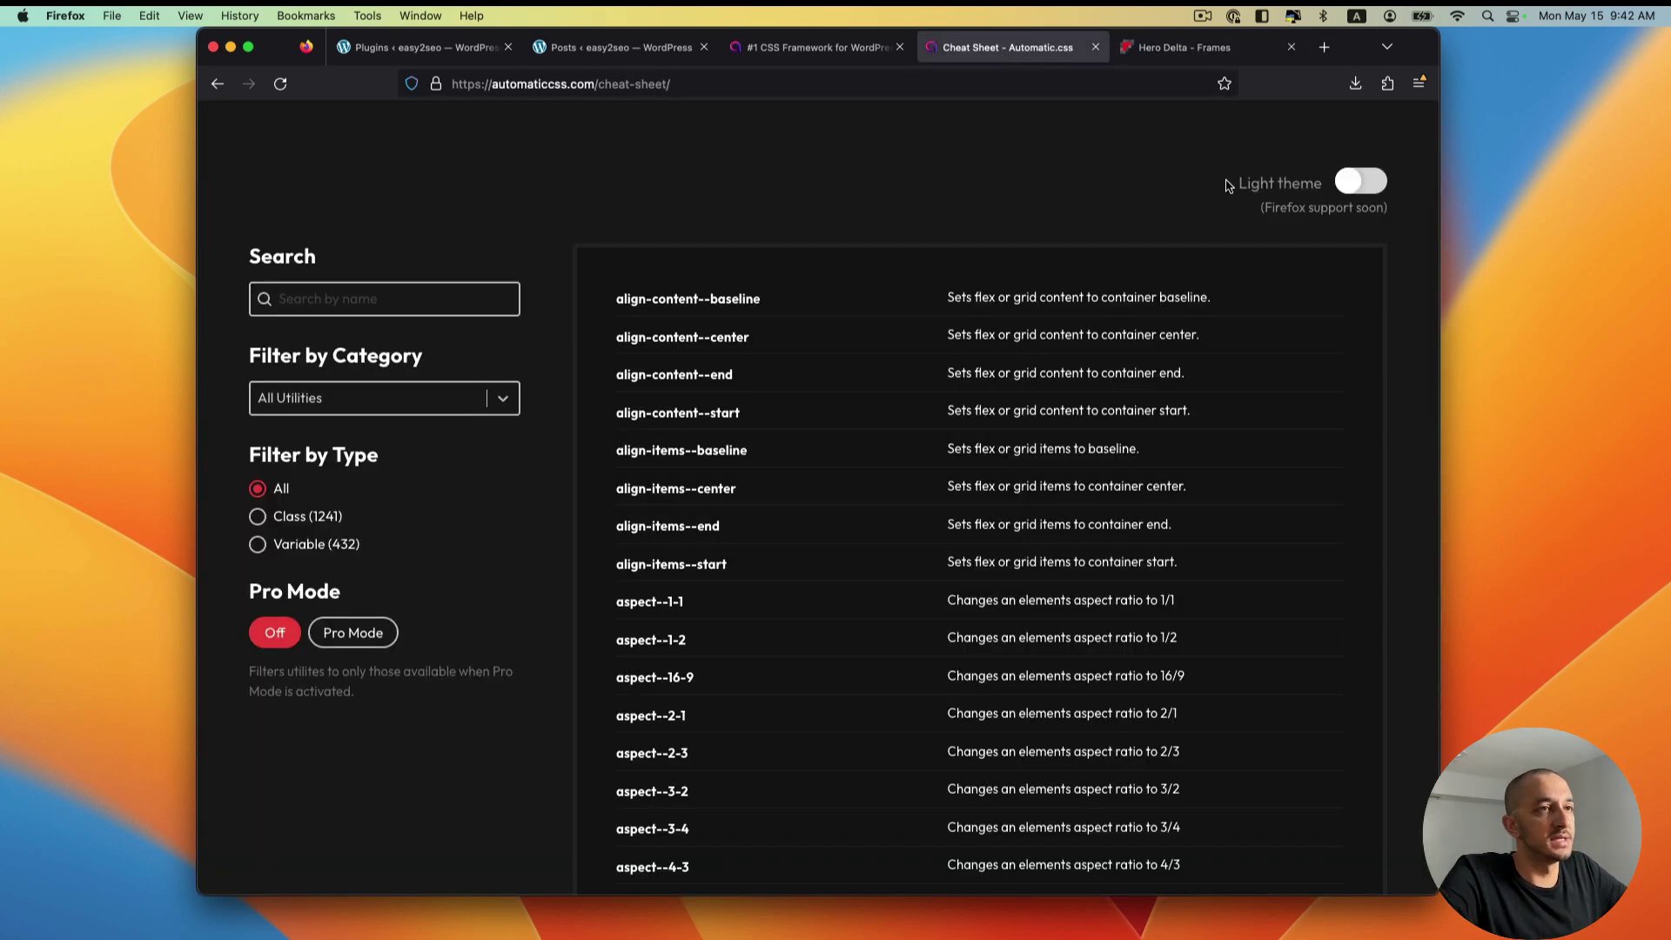
left_click(1212, 50)
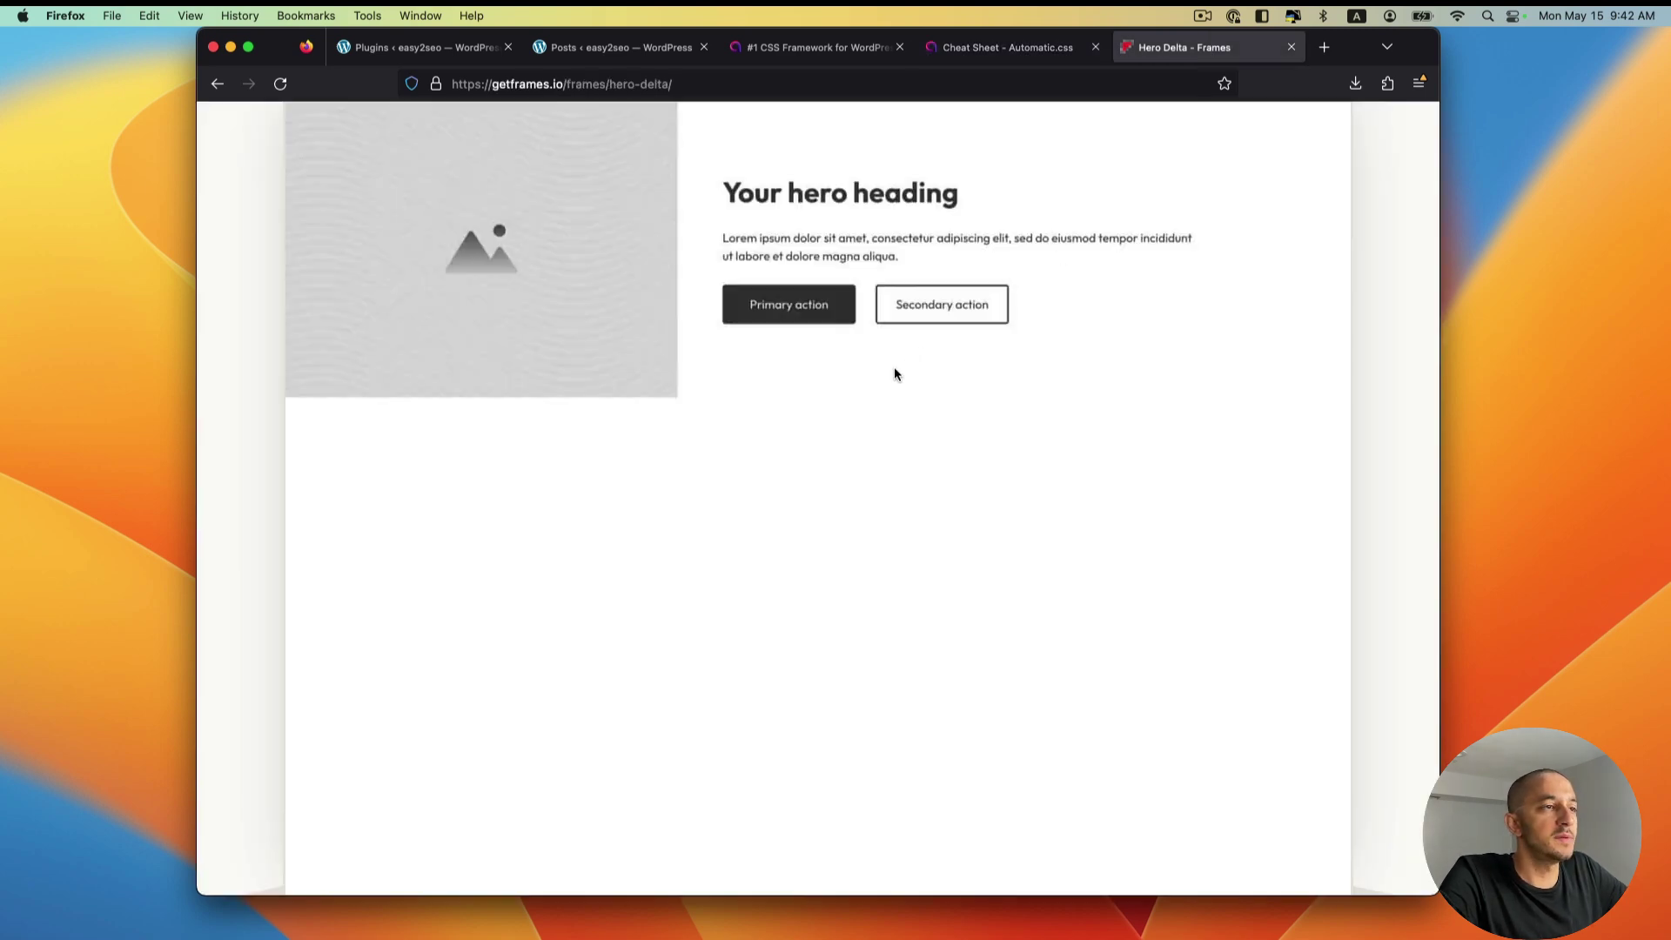
scroll(822, 352, "up", 5)
scroll(857, 349, "down", 4)
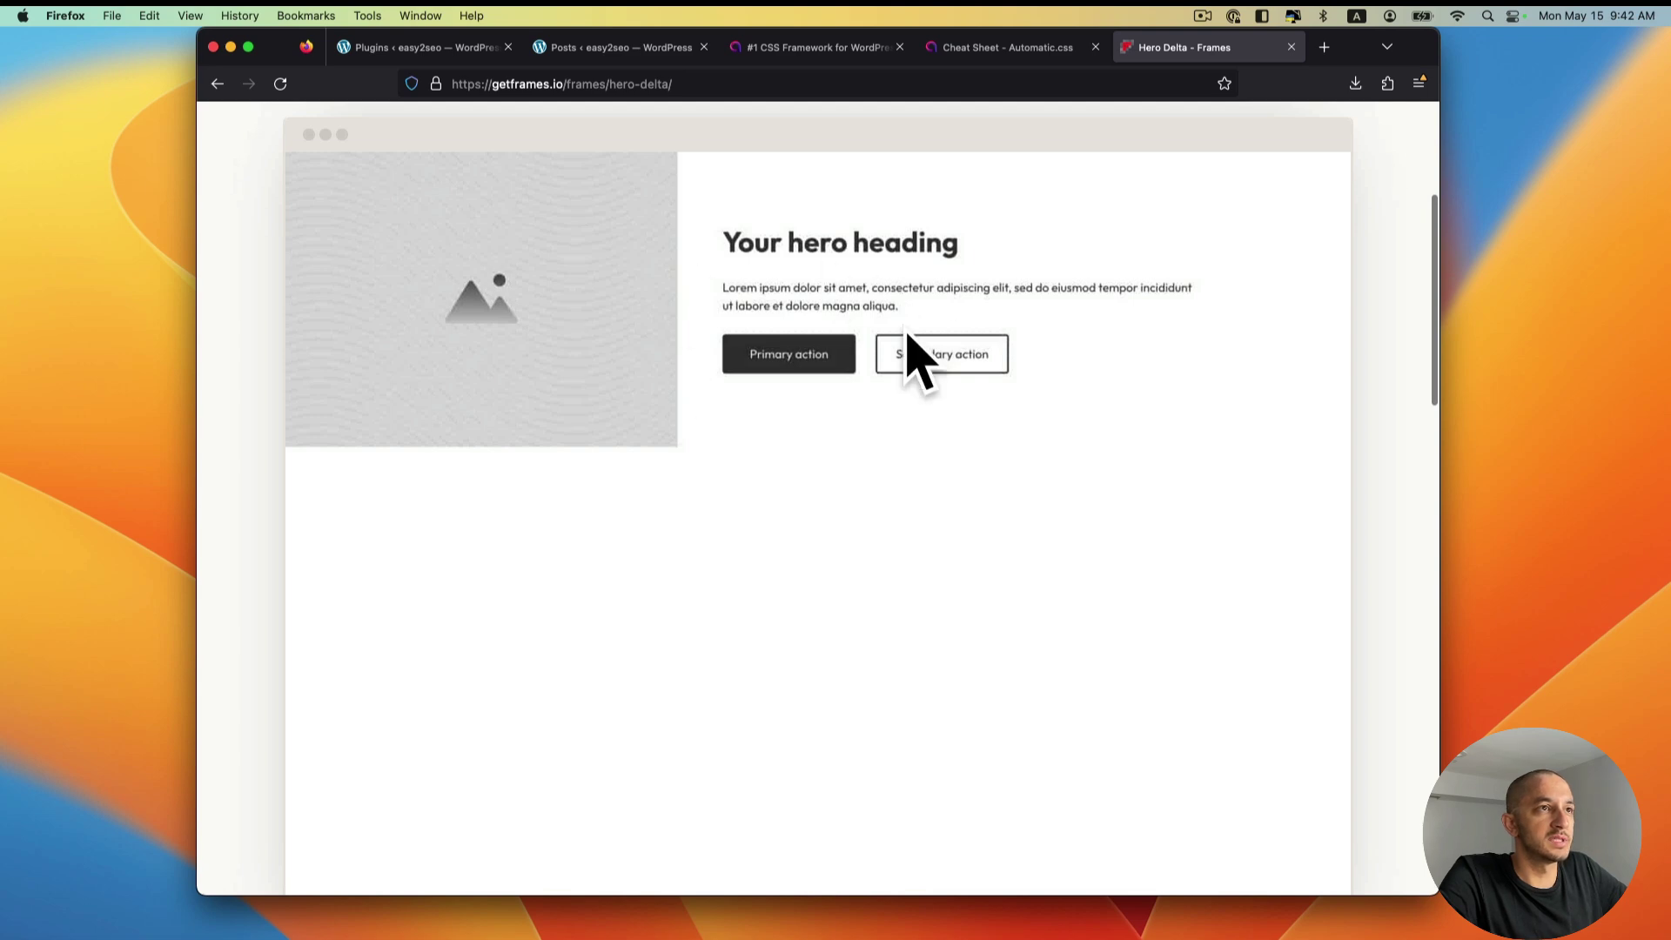
scroll(1015, 321, "up", 4)
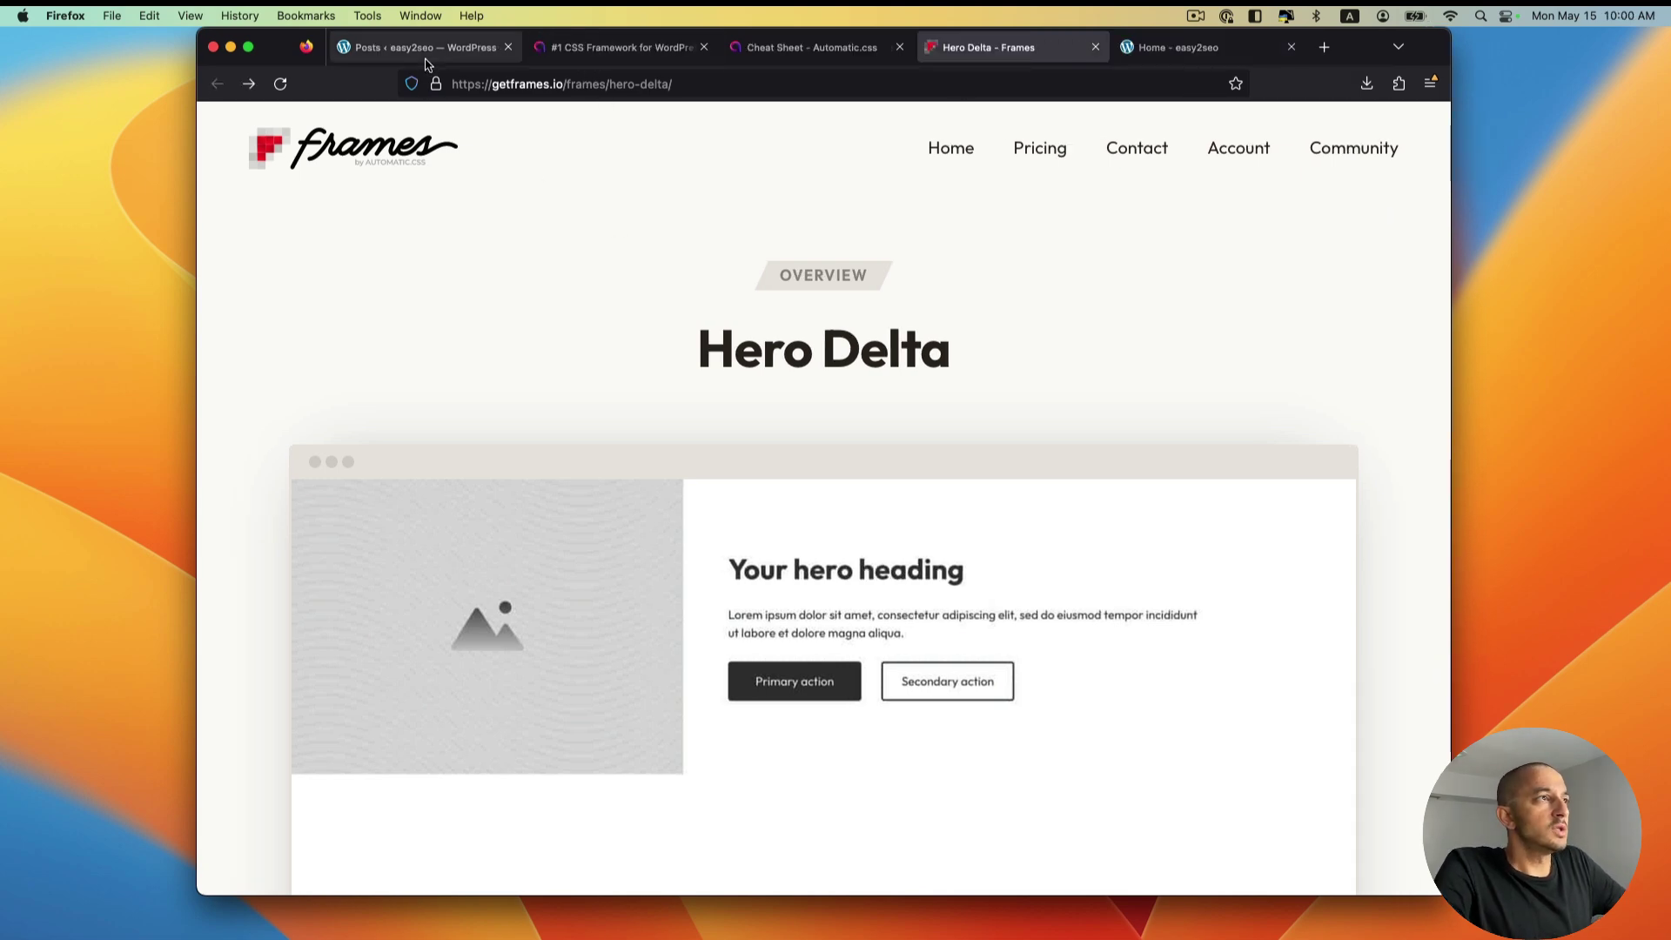
Step: Look over the WordPress posts list and the easy2seo live homepage, alternating between the two
left_click(426, 50)
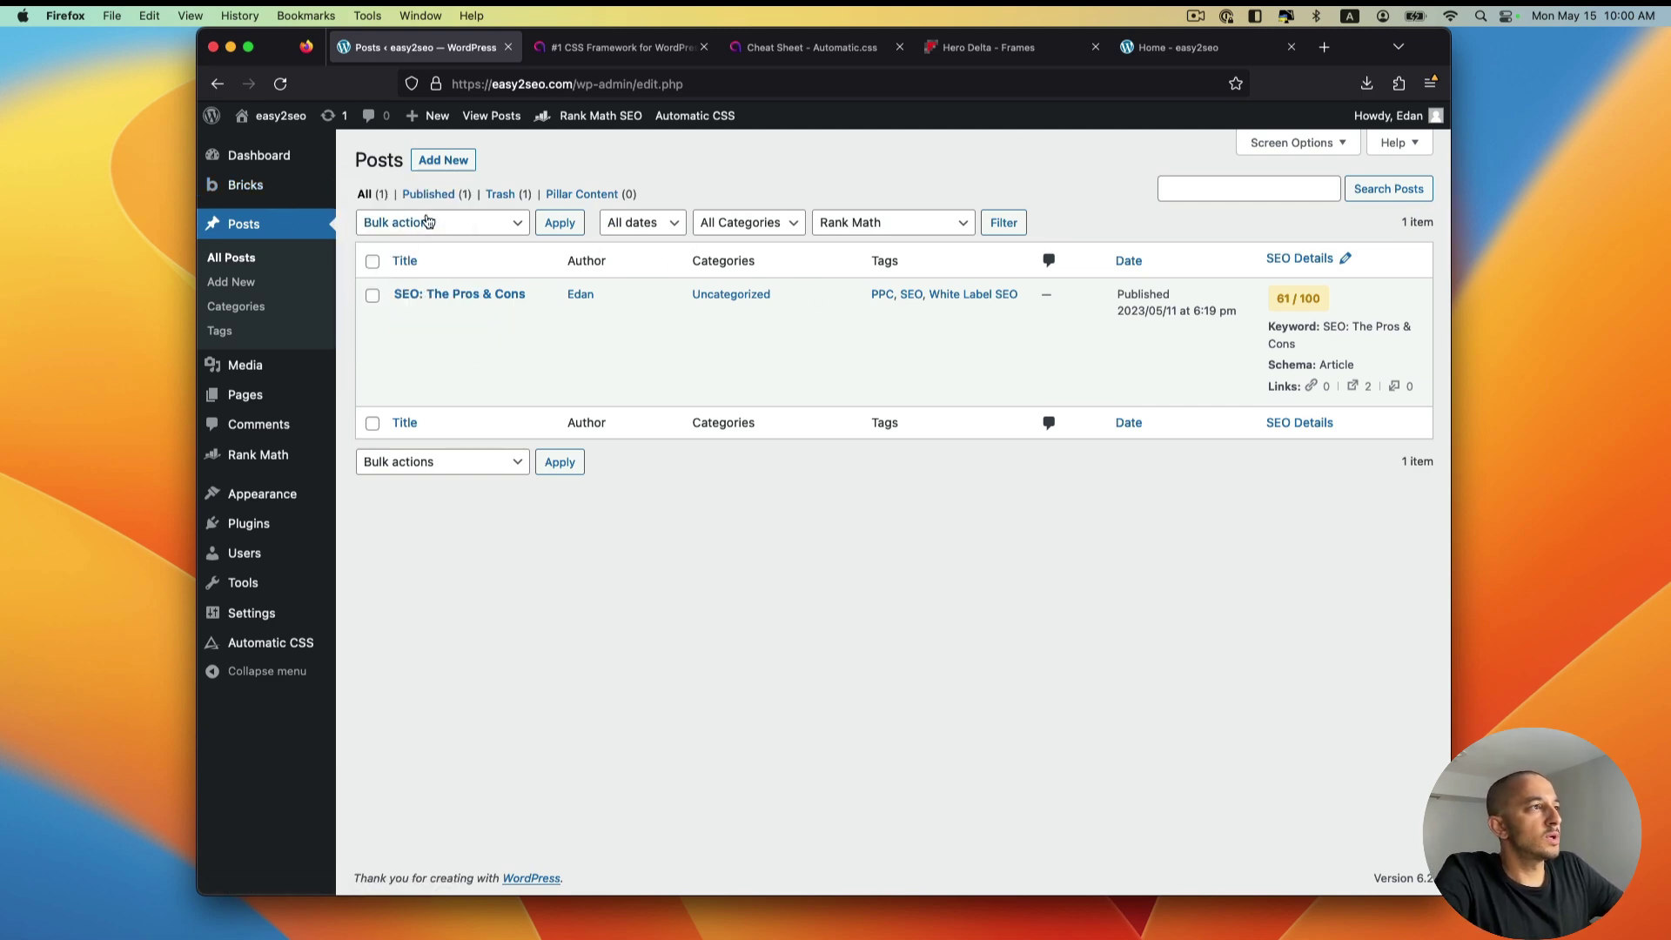
left_click(1204, 54)
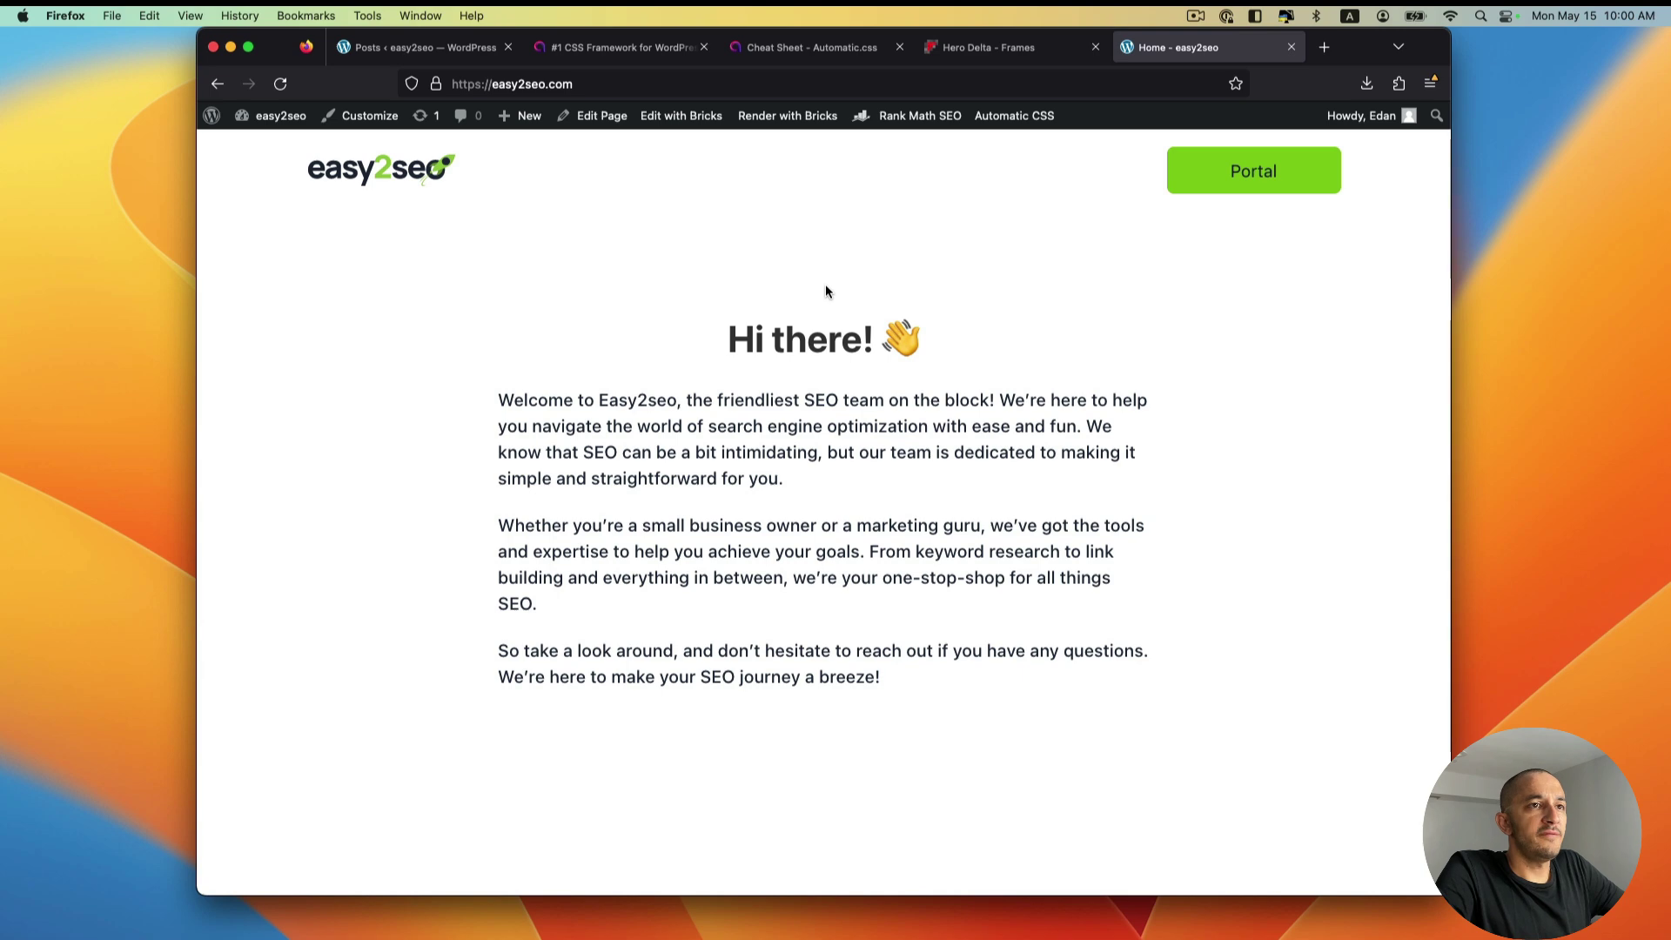
left_click_drag(694, 339, 958, 413)
left_click(958, 414)
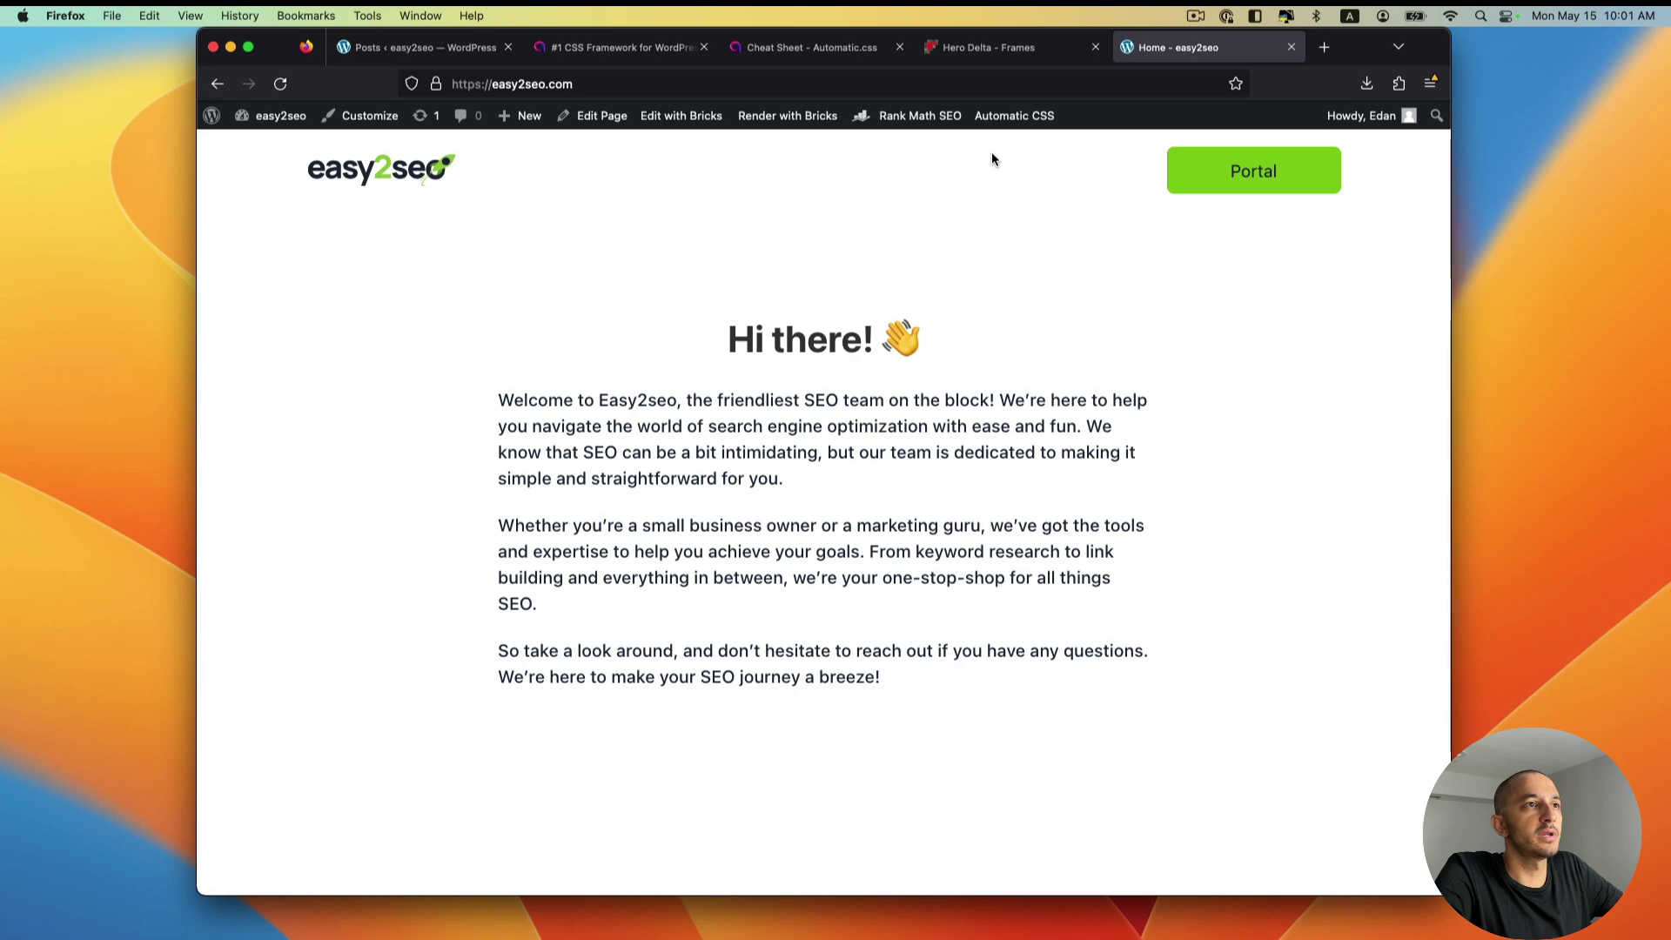
left_click(412, 58)
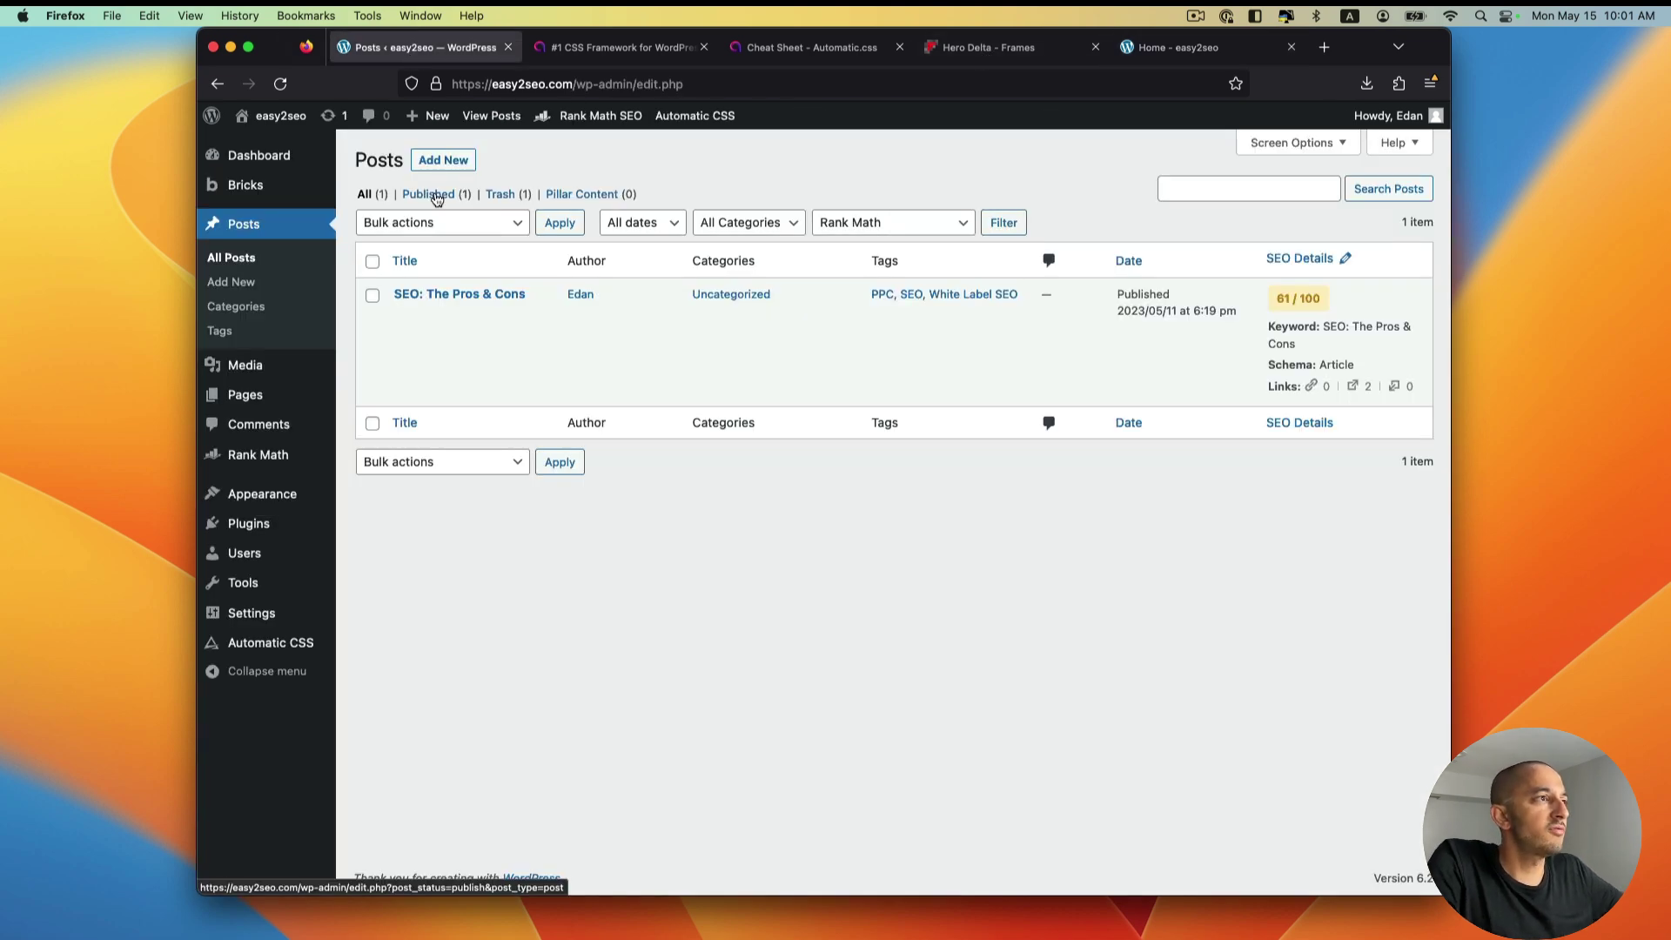
left_click(1124, 54)
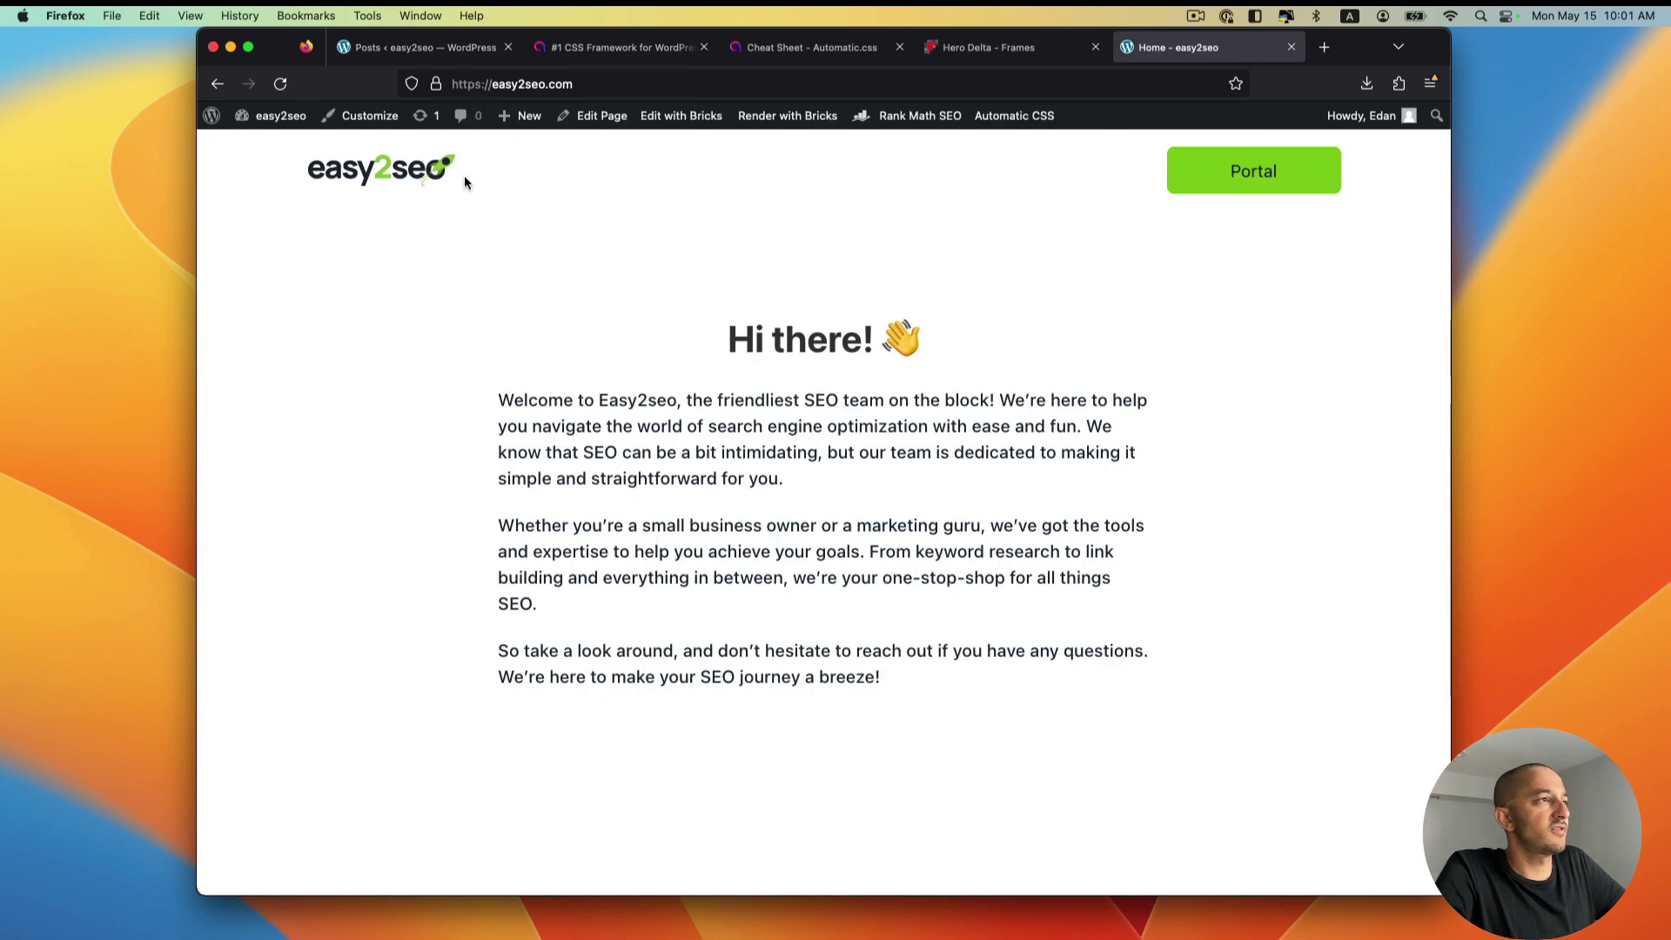
left_click(414, 51)
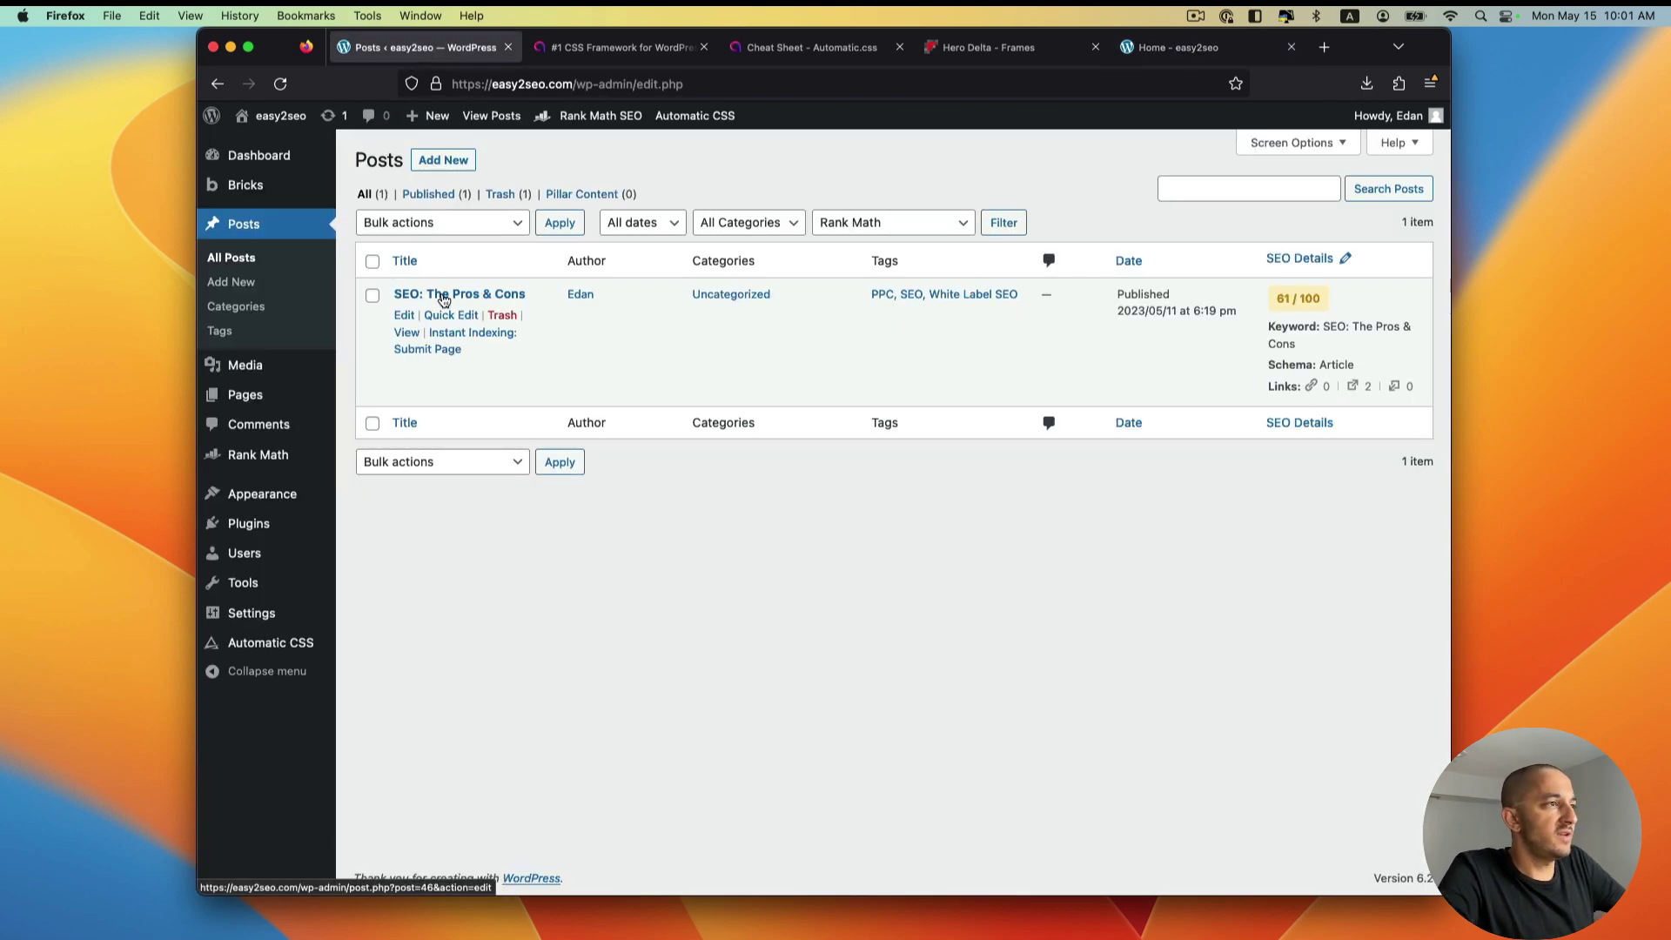
left_click(1136, 53)
left_click(418, 59)
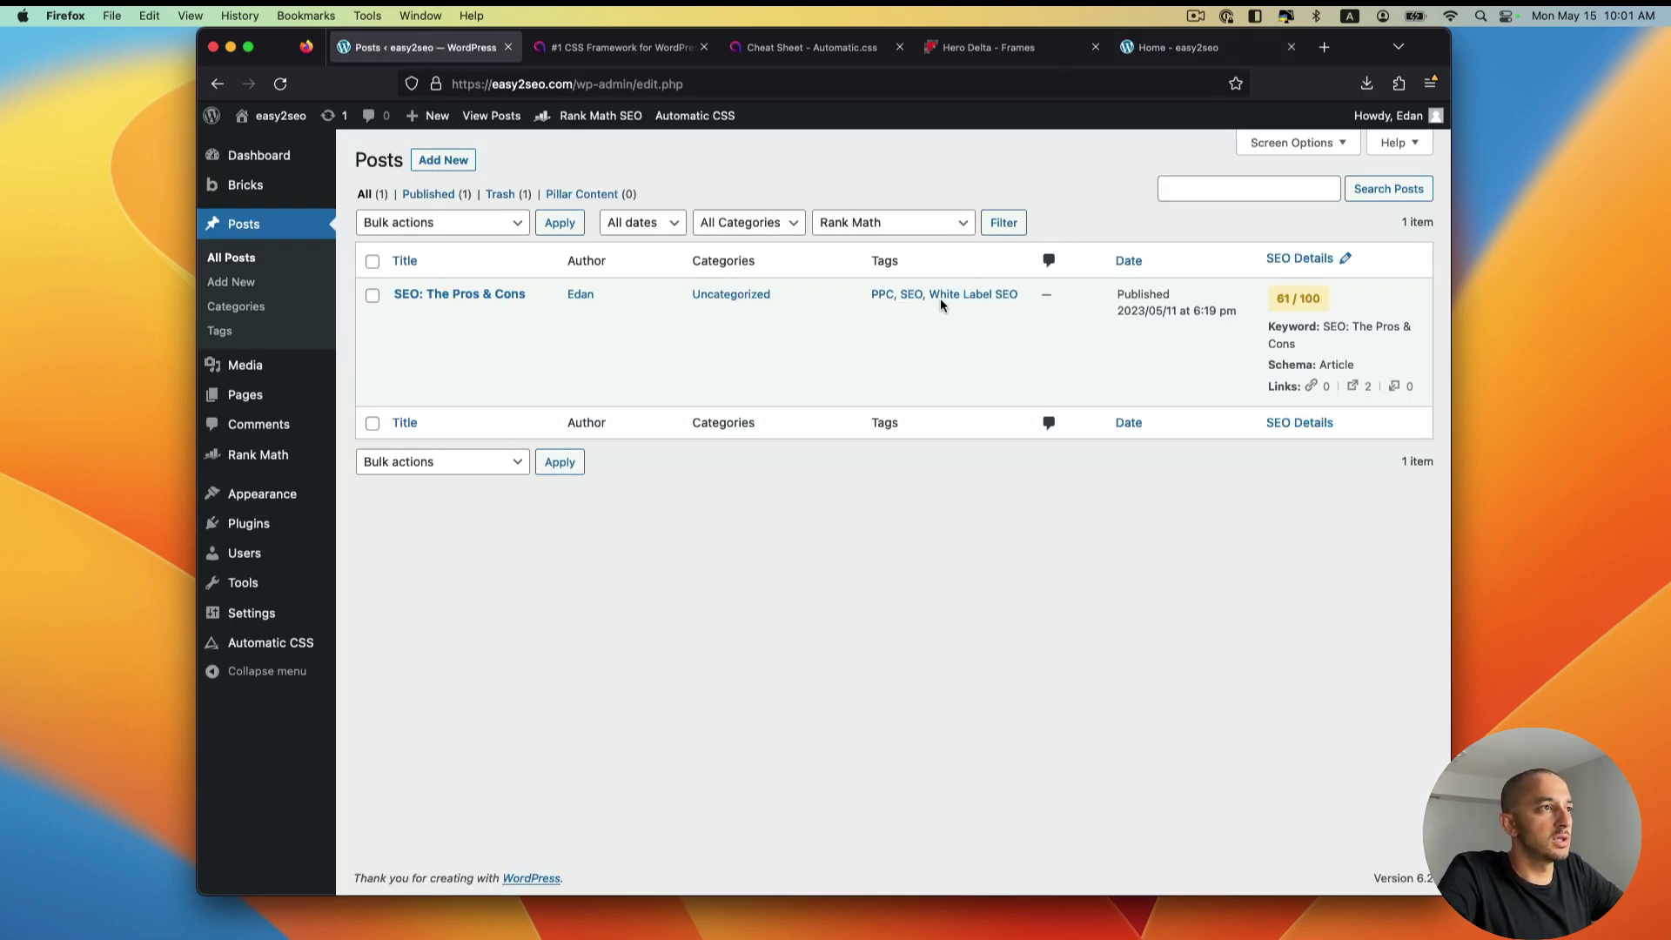
Step: Open the installed plugins list and review the Automatic.css, Frames and Rank Math SEO entries
mouse_move(252, 523)
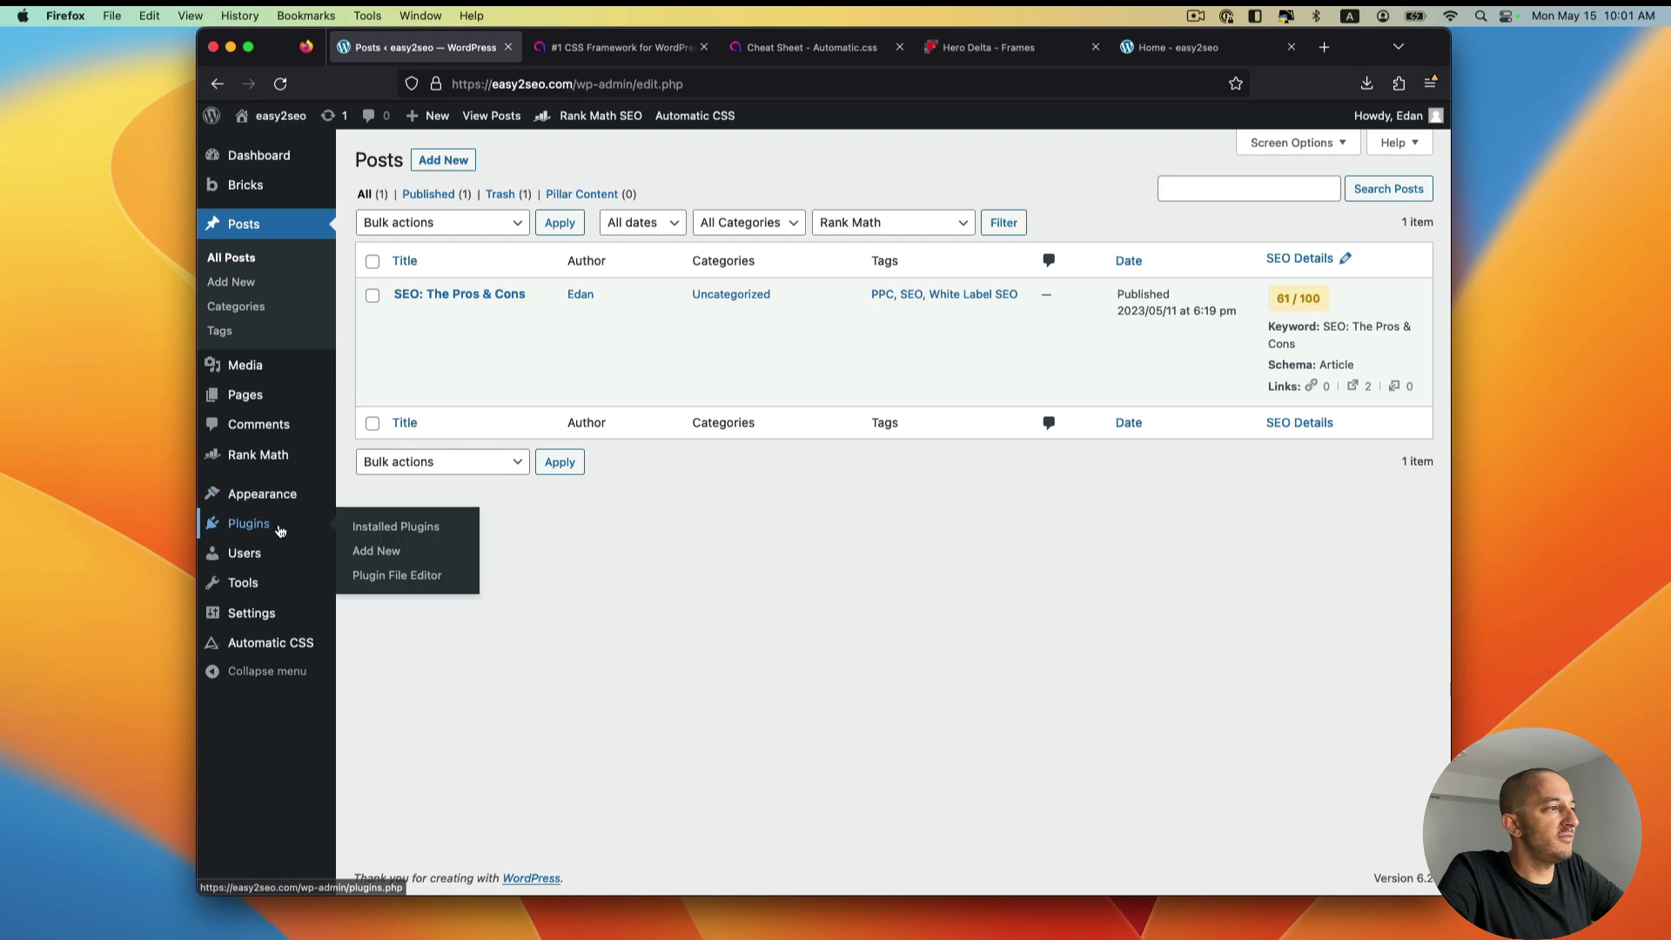
left_click(360, 528)
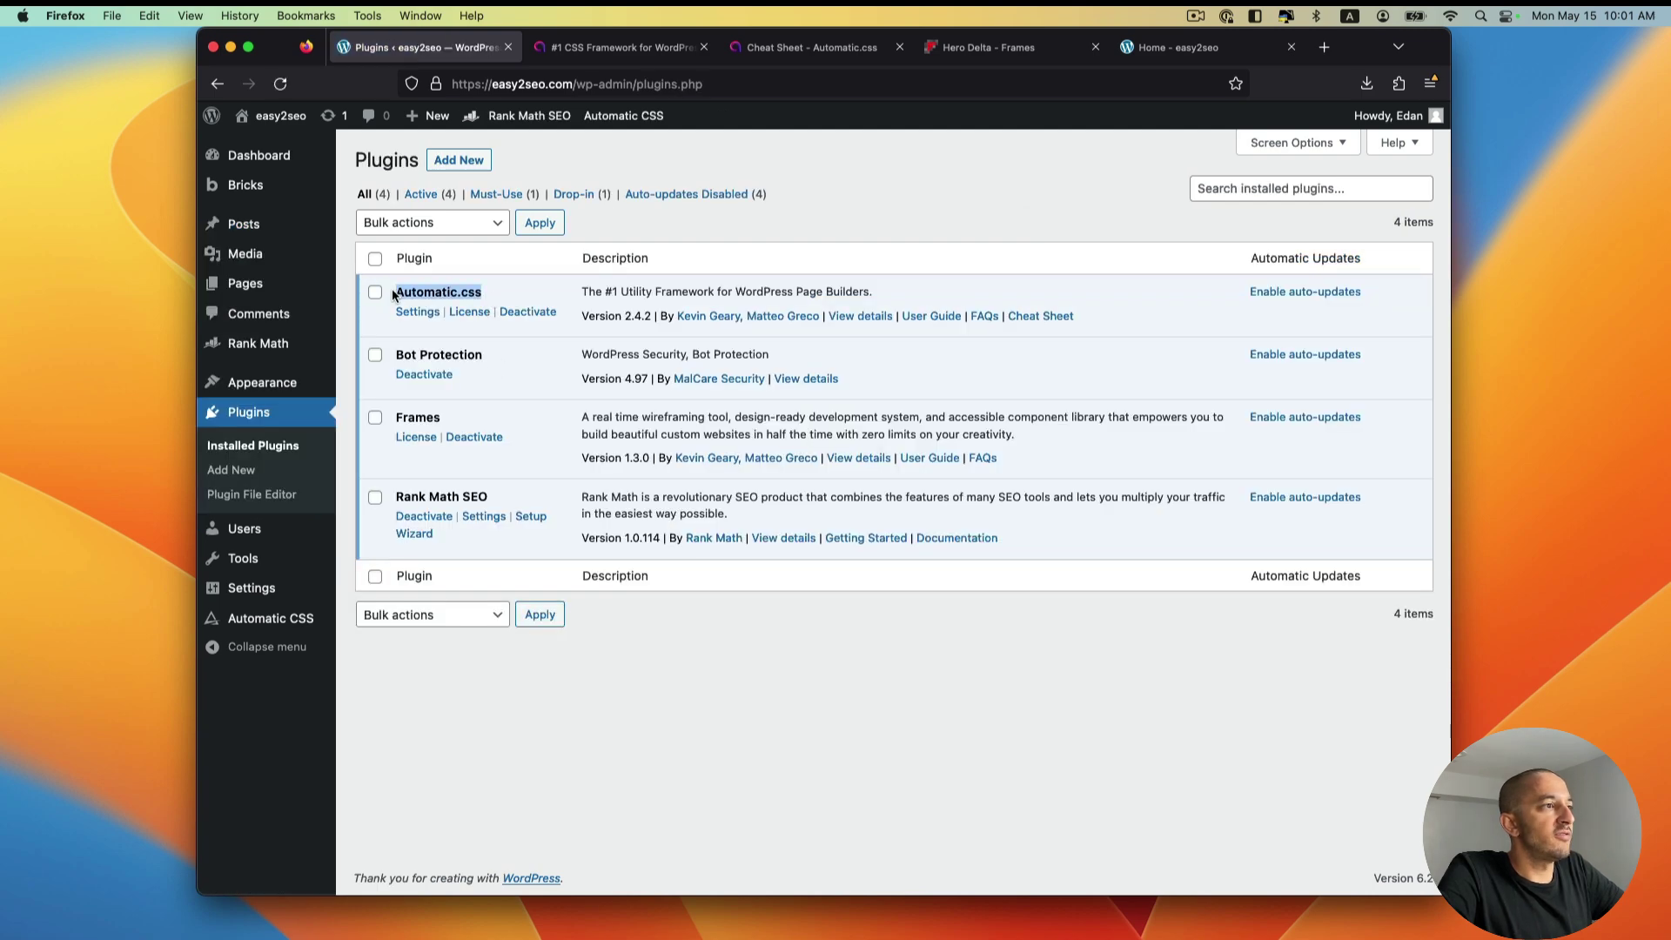
left_click_drag(441, 415, 383, 421)
left_click(454, 358)
left_click_drag(490, 497, 387, 501)
left_click(471, 496)
Step: Open the Automatic CSS settings and review the Buttons & Links, Spacing and Typography sections
mouse_move(339, 625)
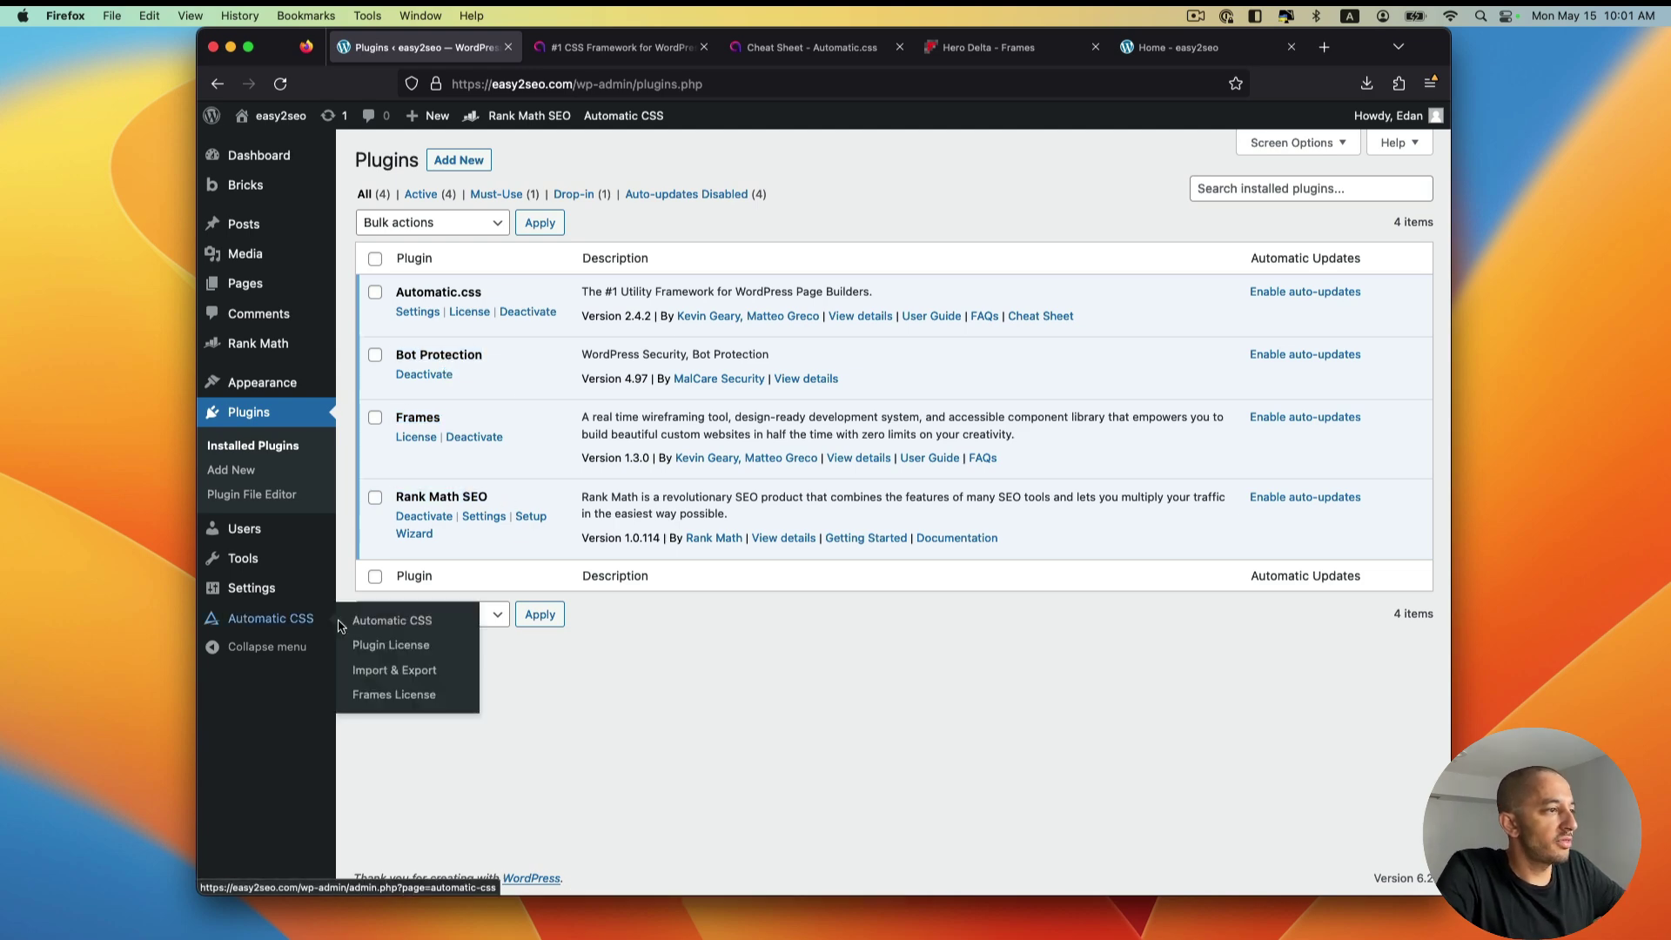
left_click(396, 620)
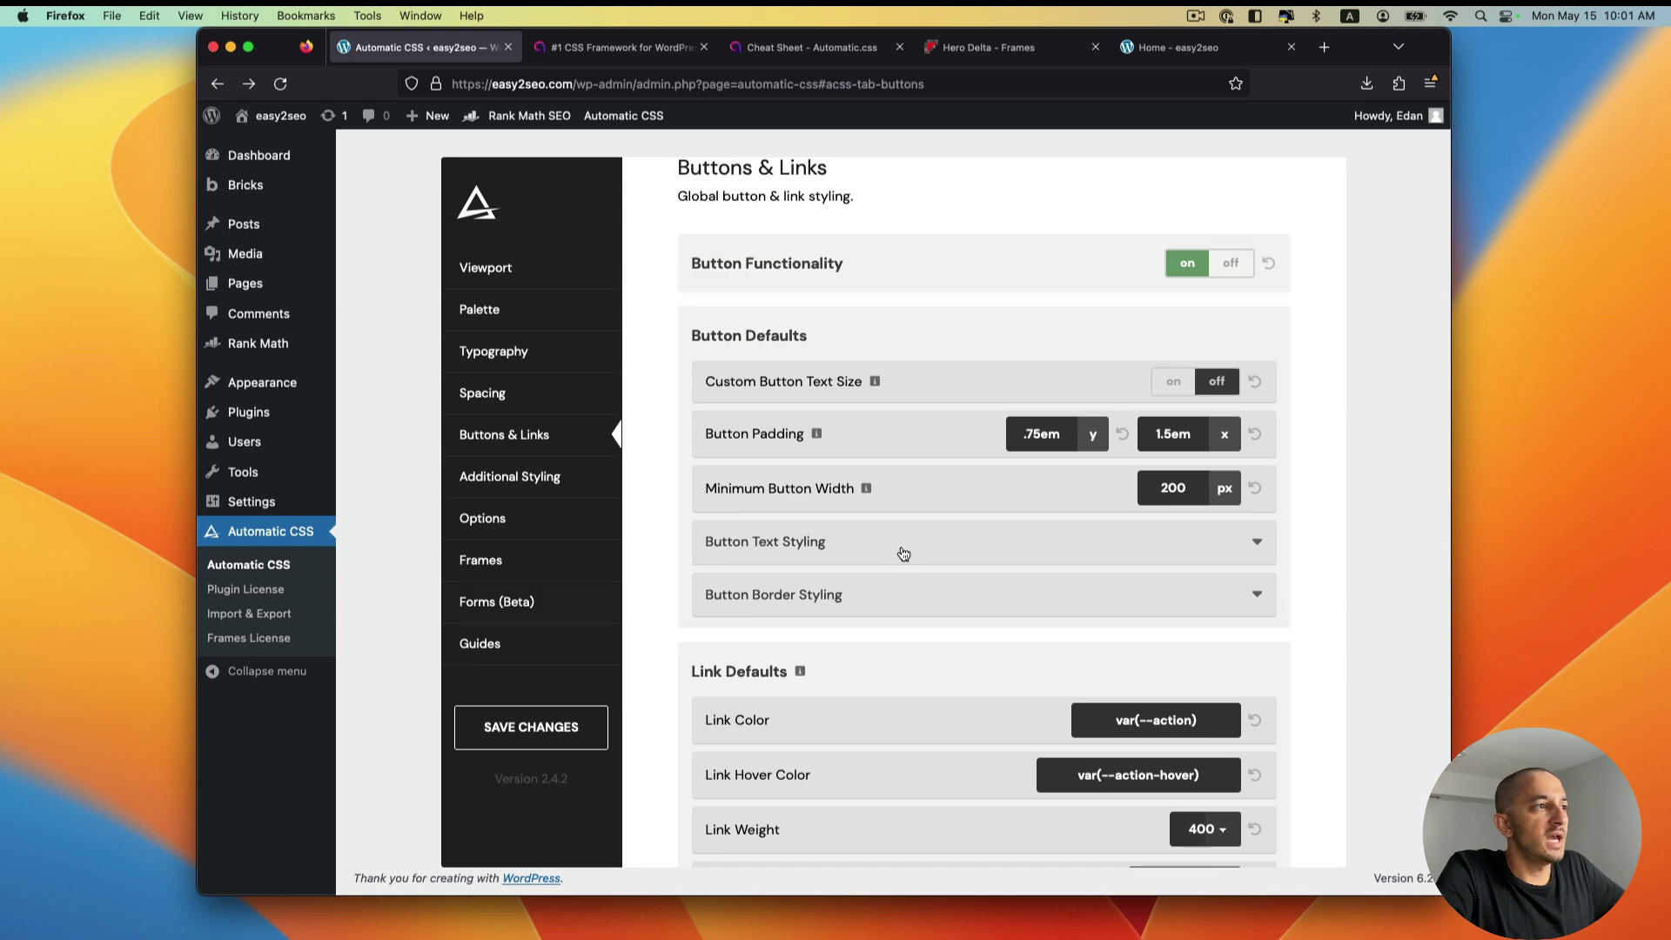
scroll(902, 549, "down", 2)
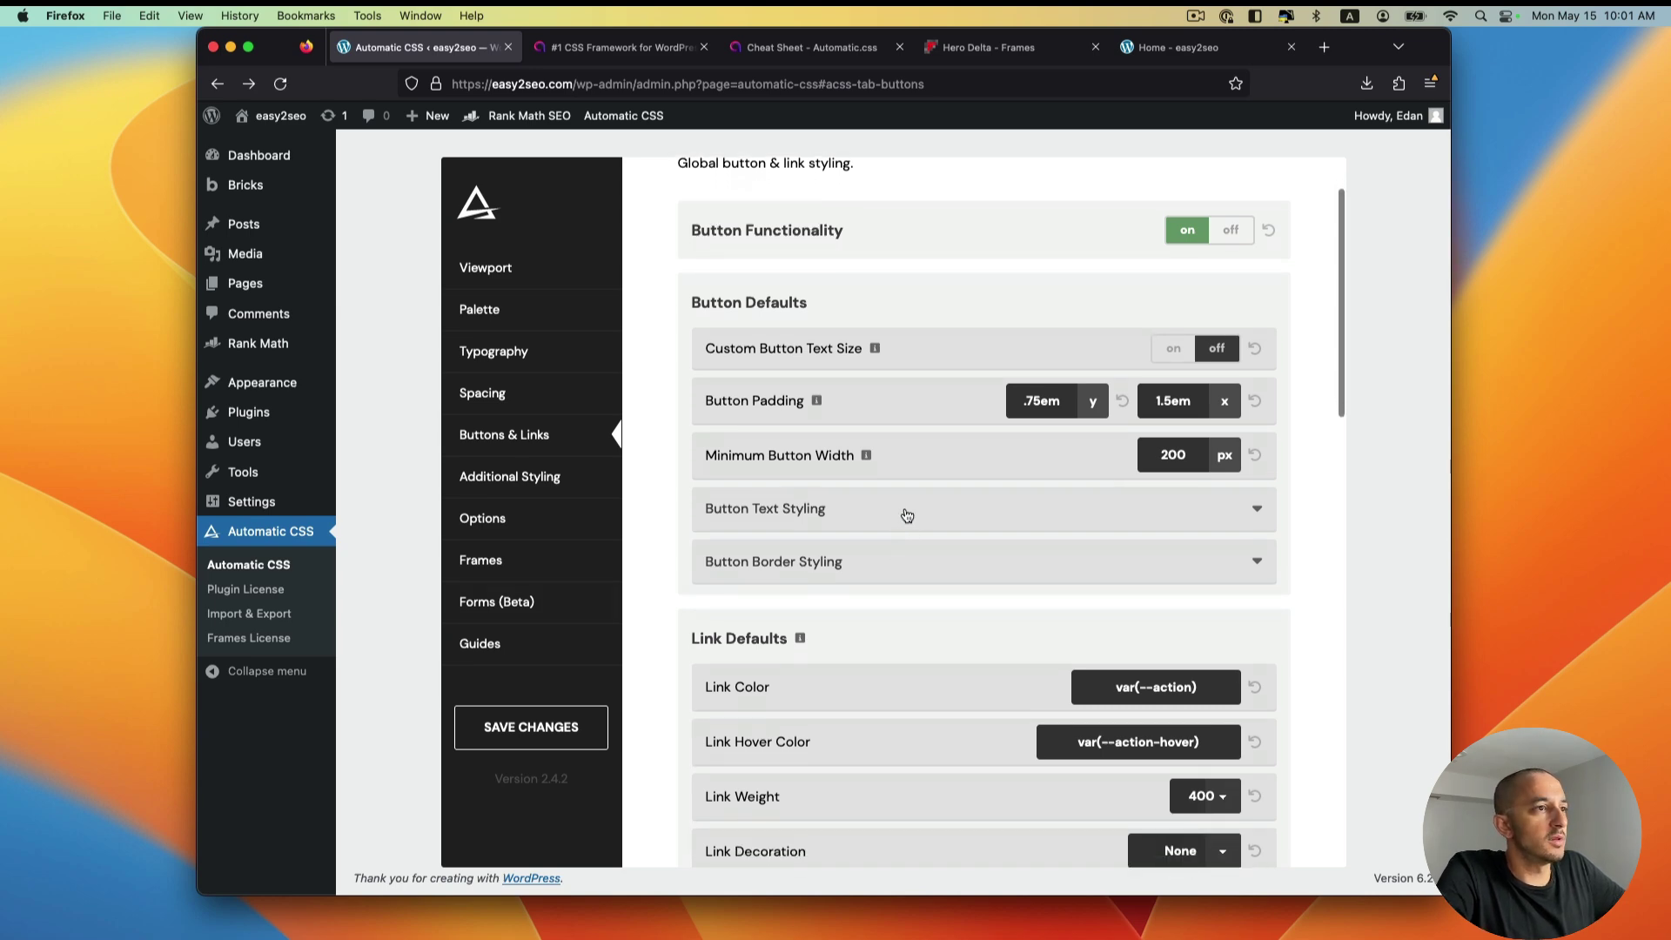
scroll(907, 515, "down", 3)
left_click(482, 392)
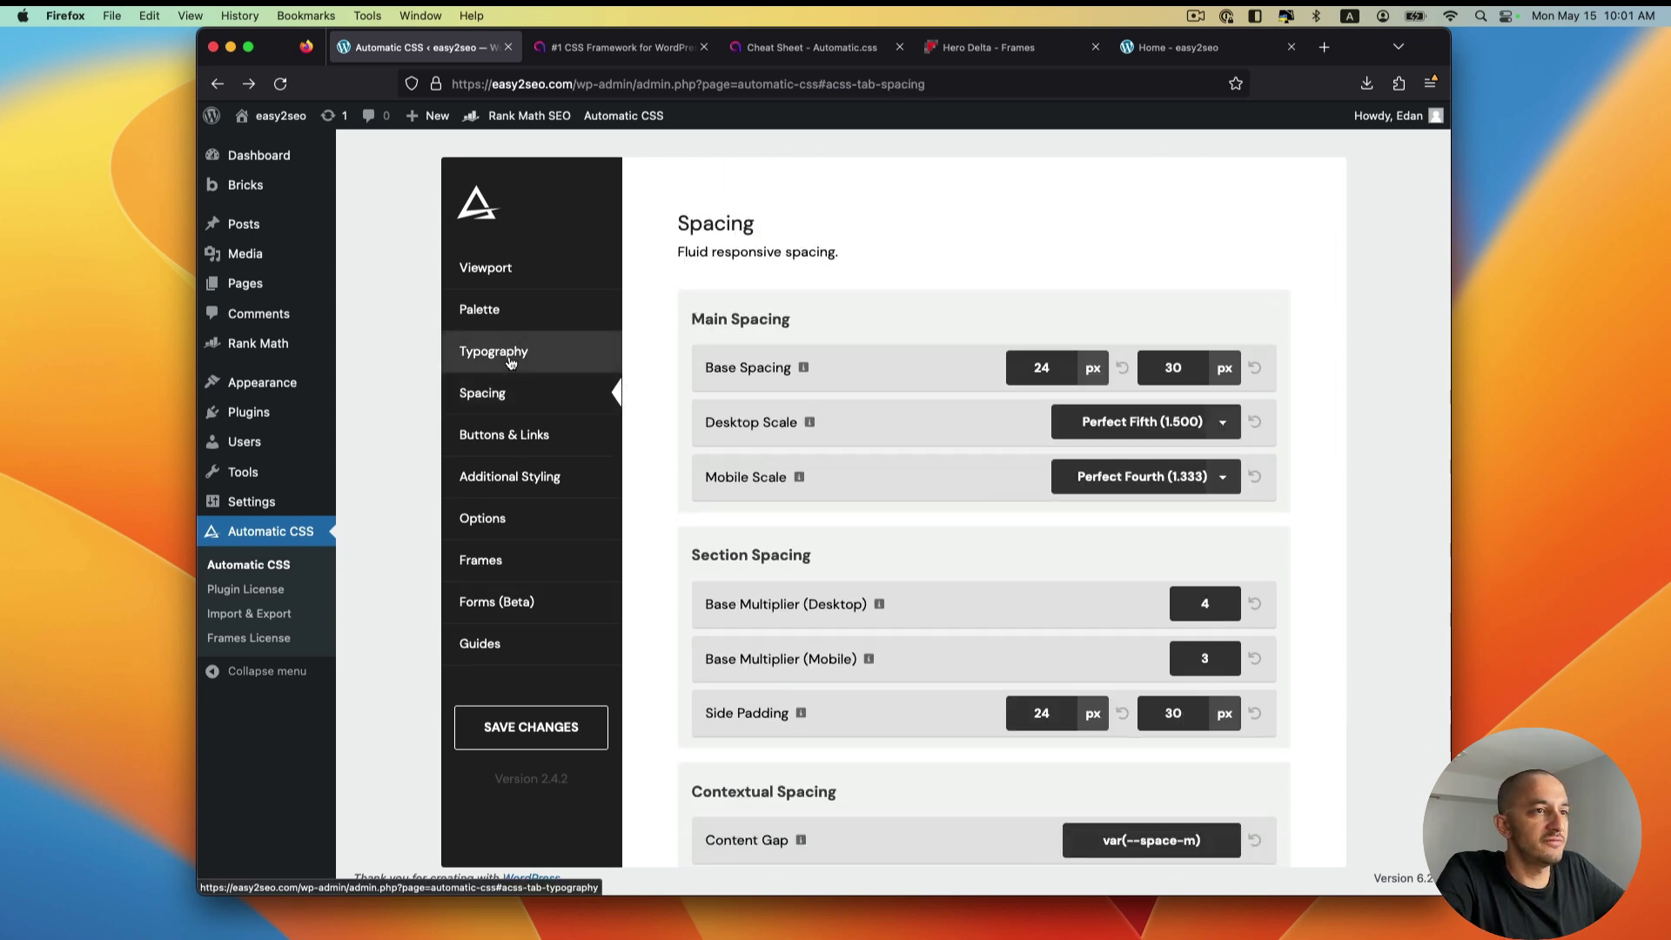
left_click(511, 361)
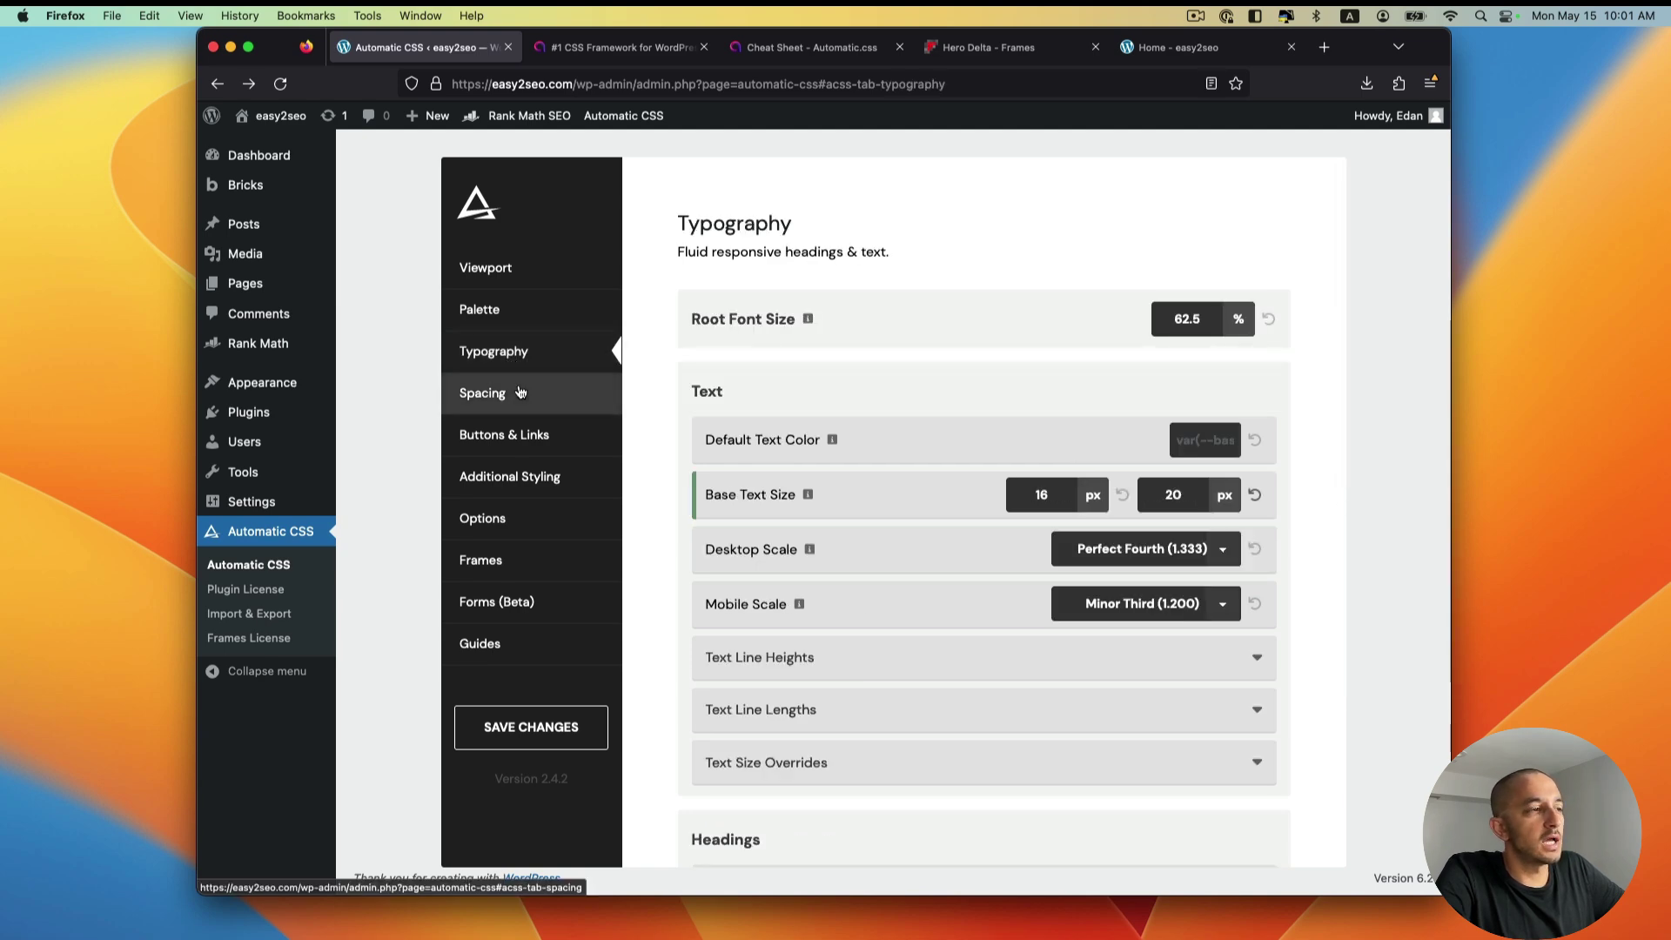
Step: Examine the brand colors defined in the Automatic CSS Palette settings
left_click(513, 316)
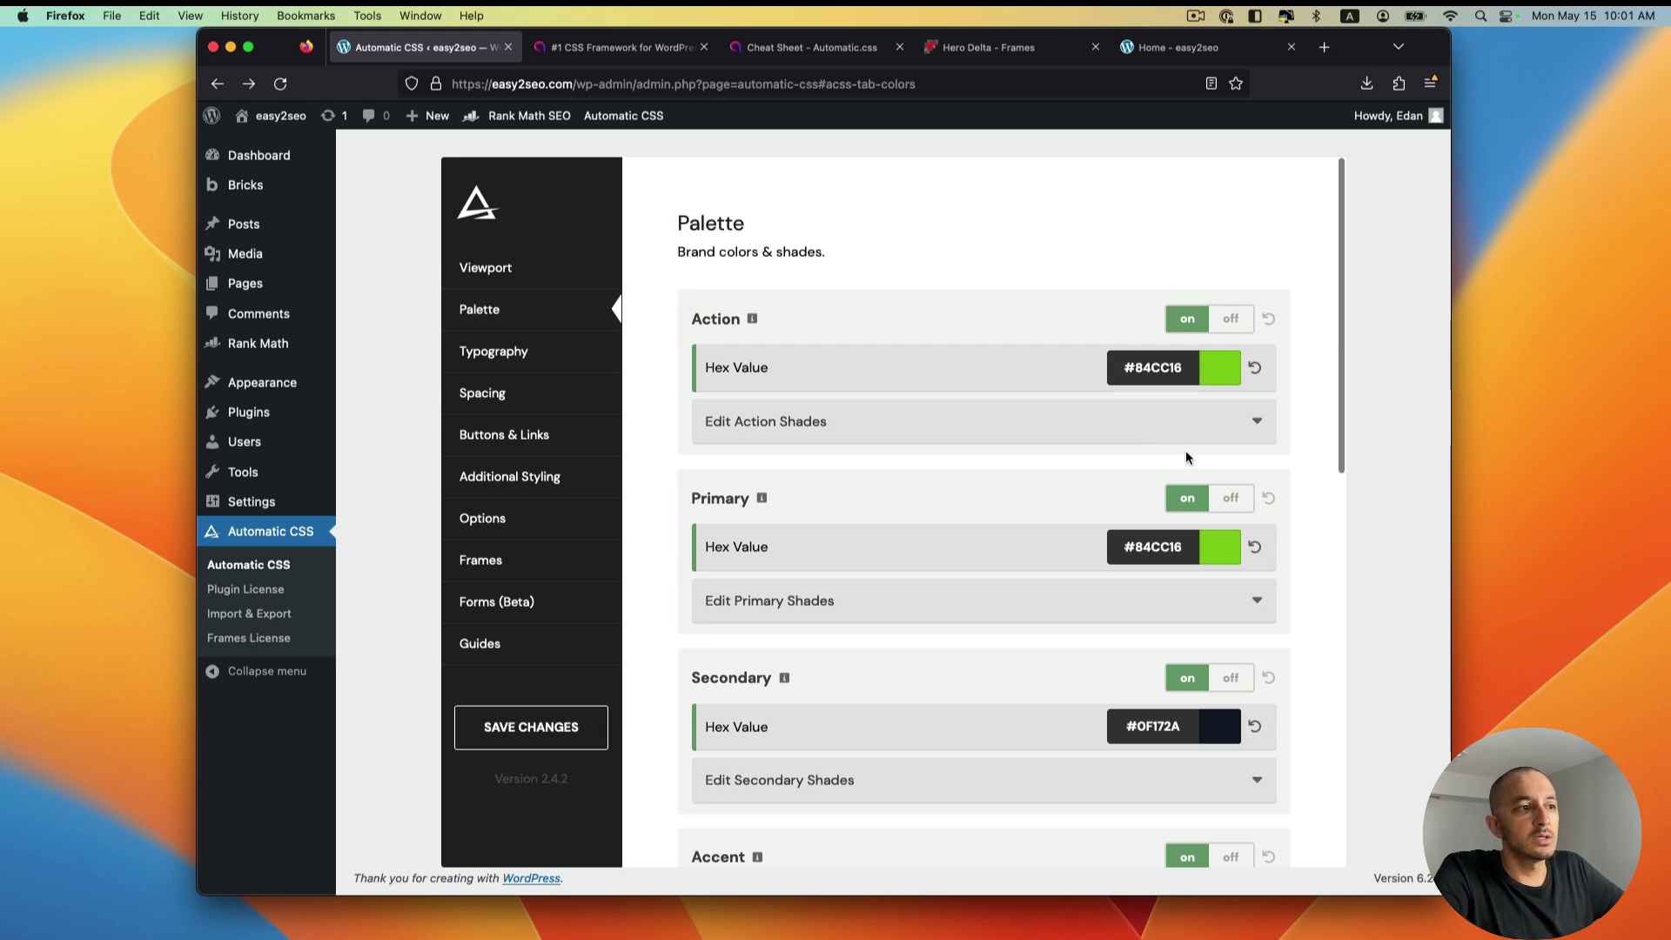
scroll(1189, 462, "down", 2)
scroll(1196, 492, "down", 5)
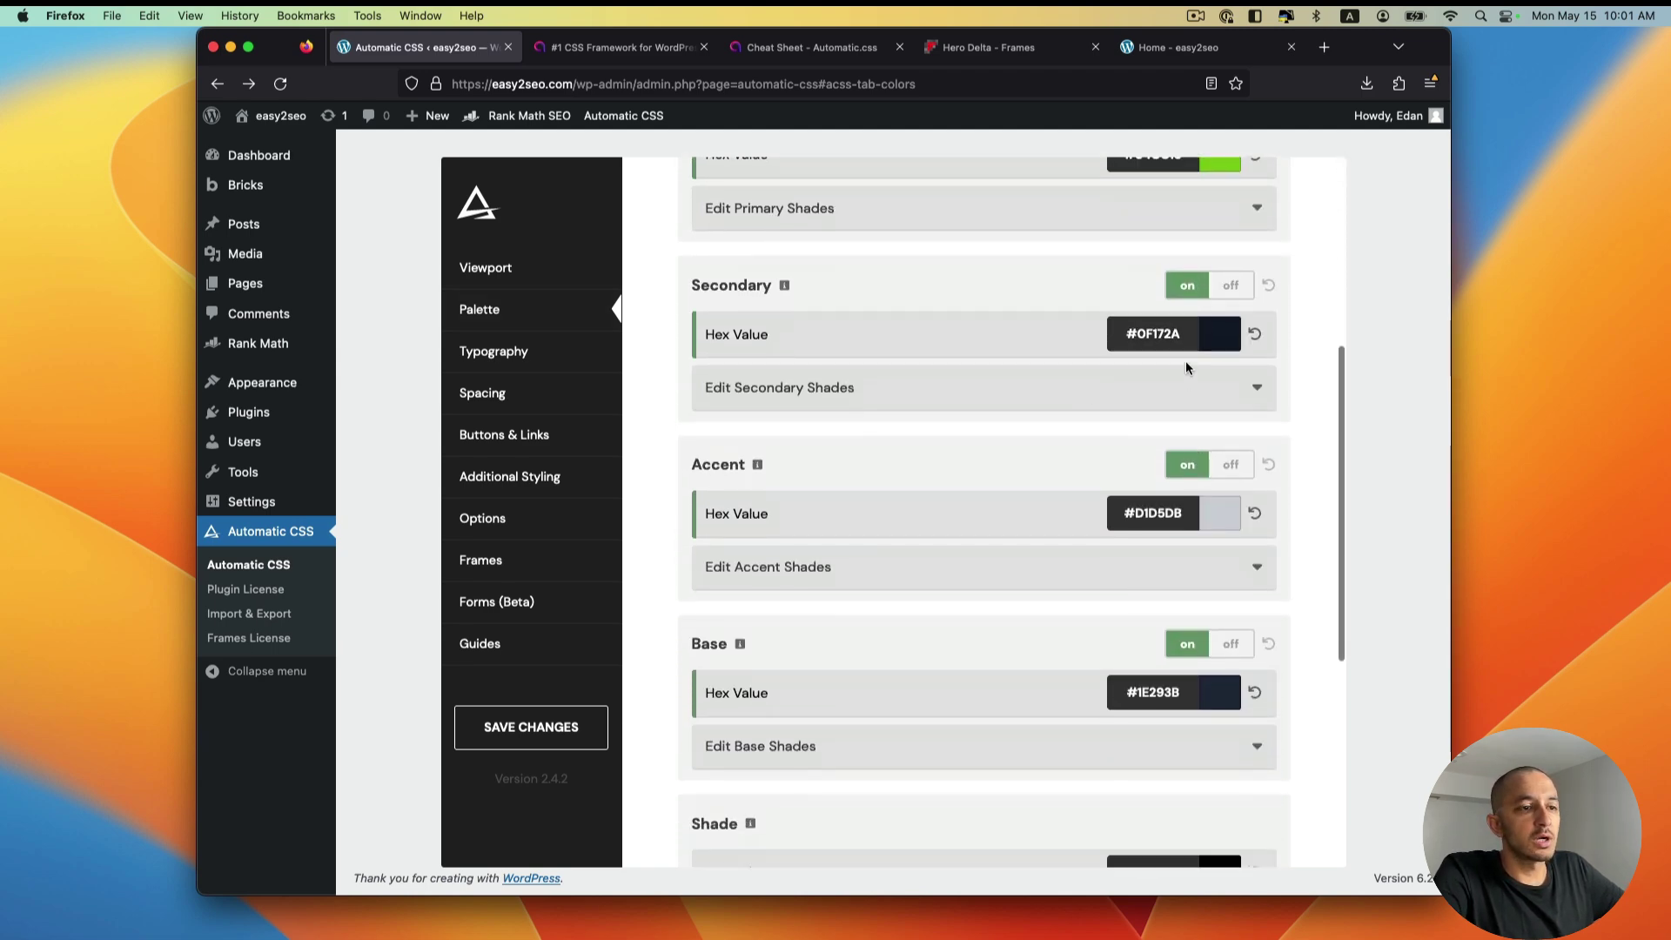
scroll(1162, 418, "up", 3)
Step: Inspect the "Hi there!" heading and the Portal button on the easy2seo live homepage
left_click(1175, 47)
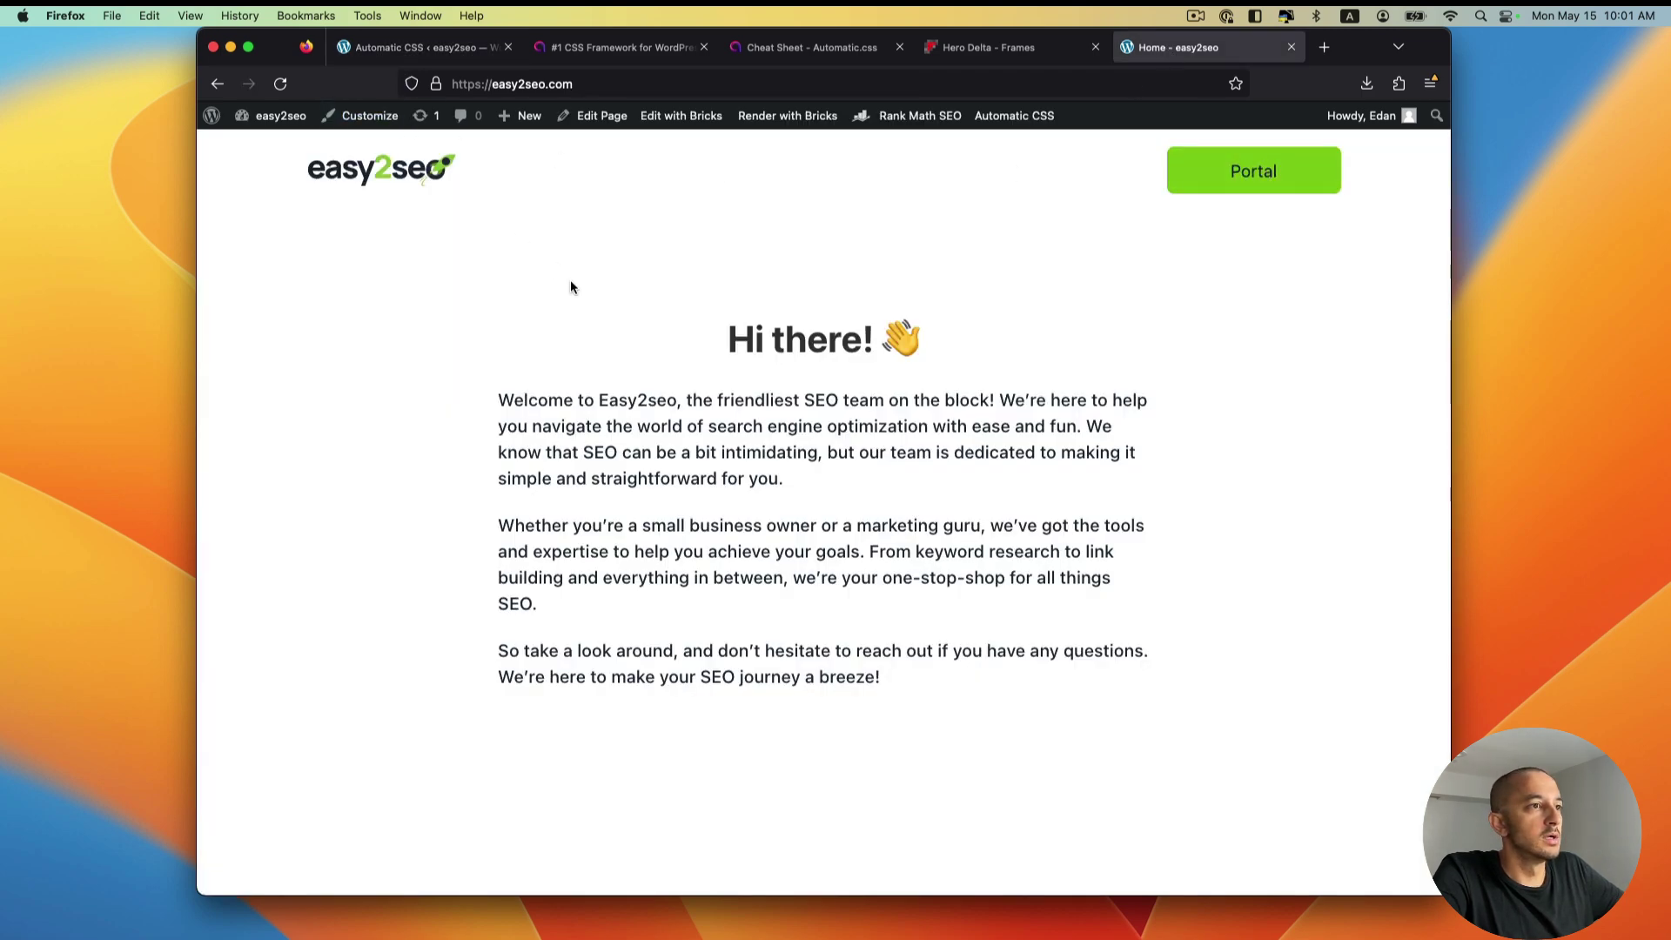
left_click_drag(798, 343, 922, 348)
left_click_drag(726, 348, 819, 375)
left_click(803, 390)
left_click_drag(721, 340, 595, 402)
left_click(785, 374)
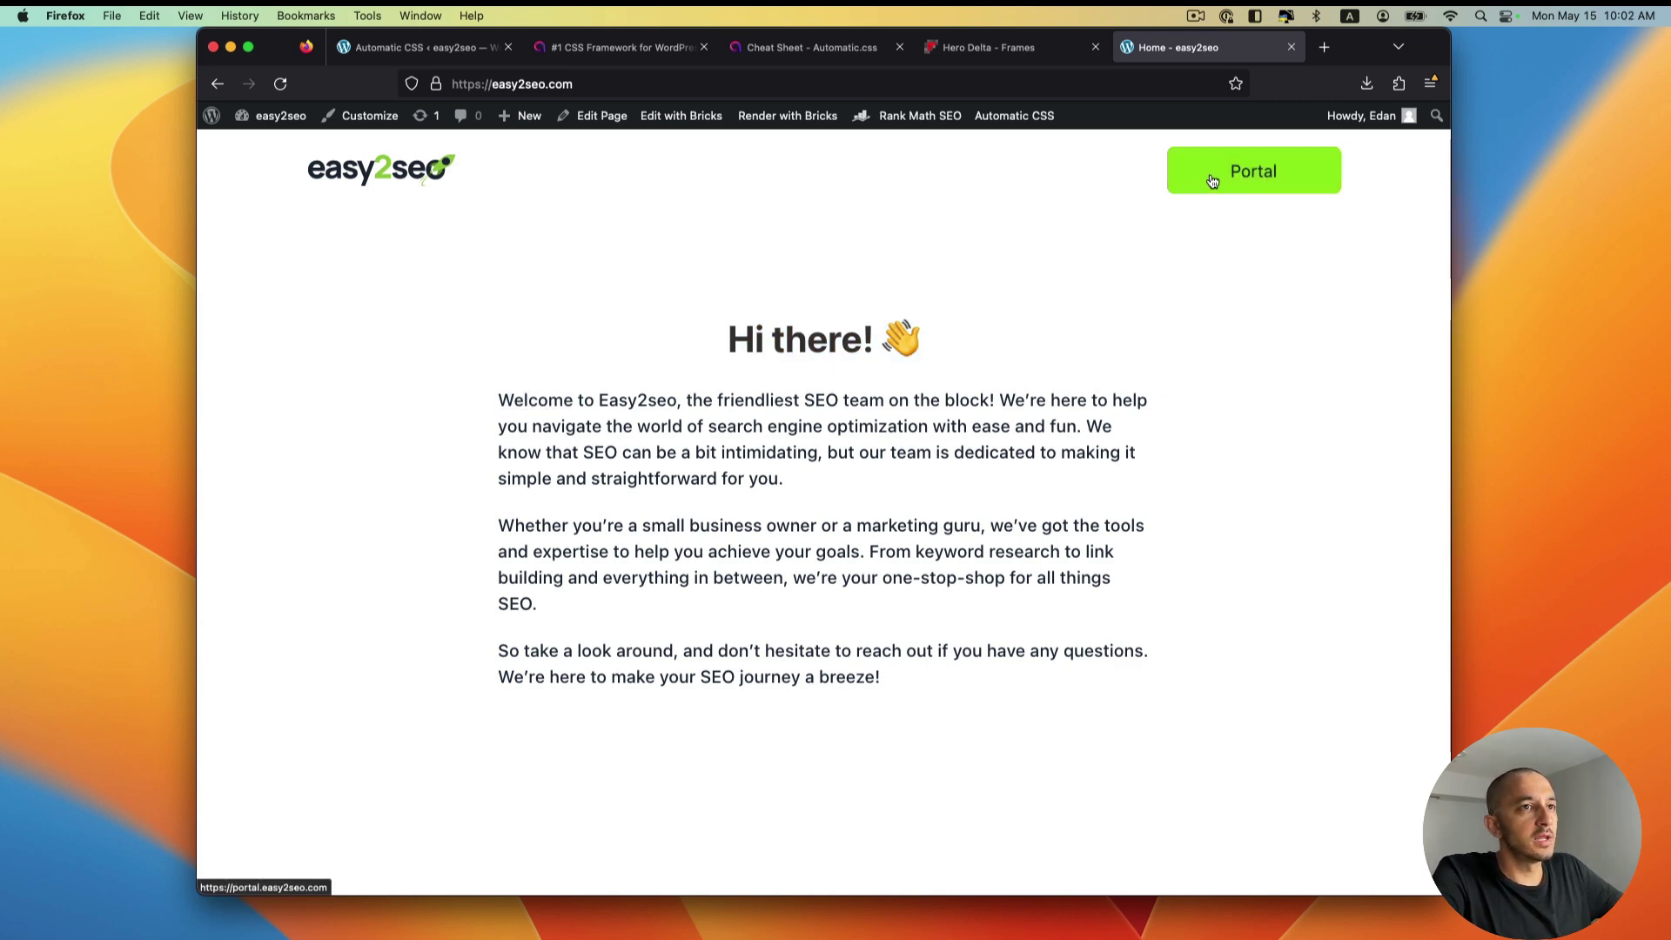
Step: Find the Home page in the WordPress pages list and open it in the Bricks editor
left_click(435, 49)
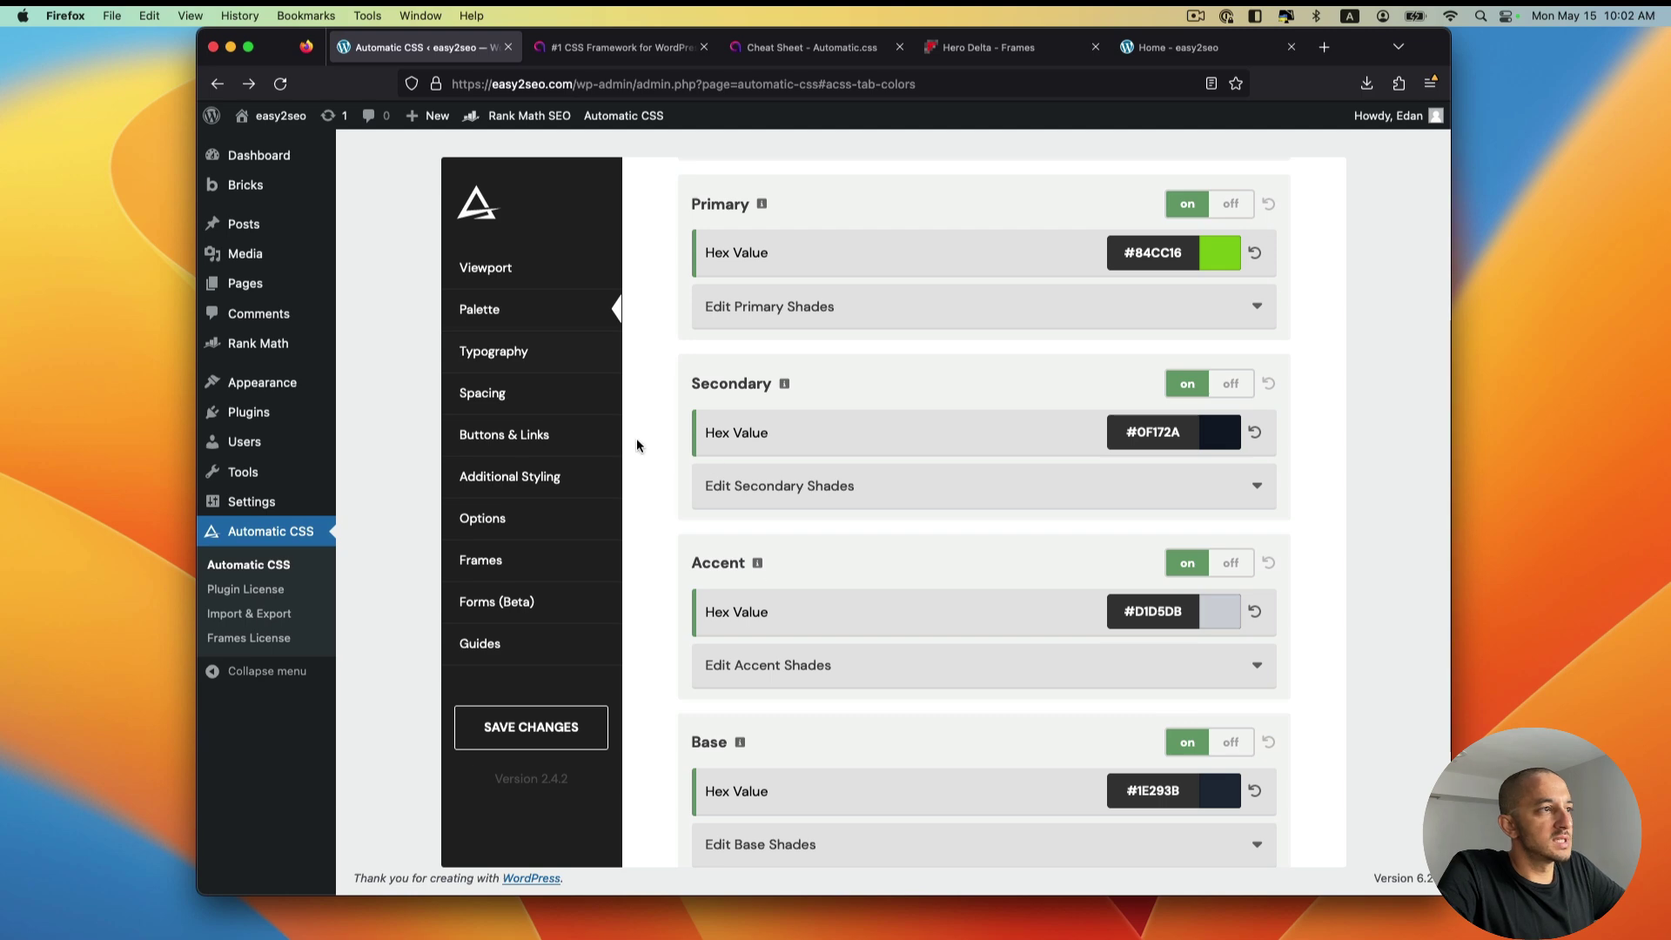
mouse_move(255, 227)
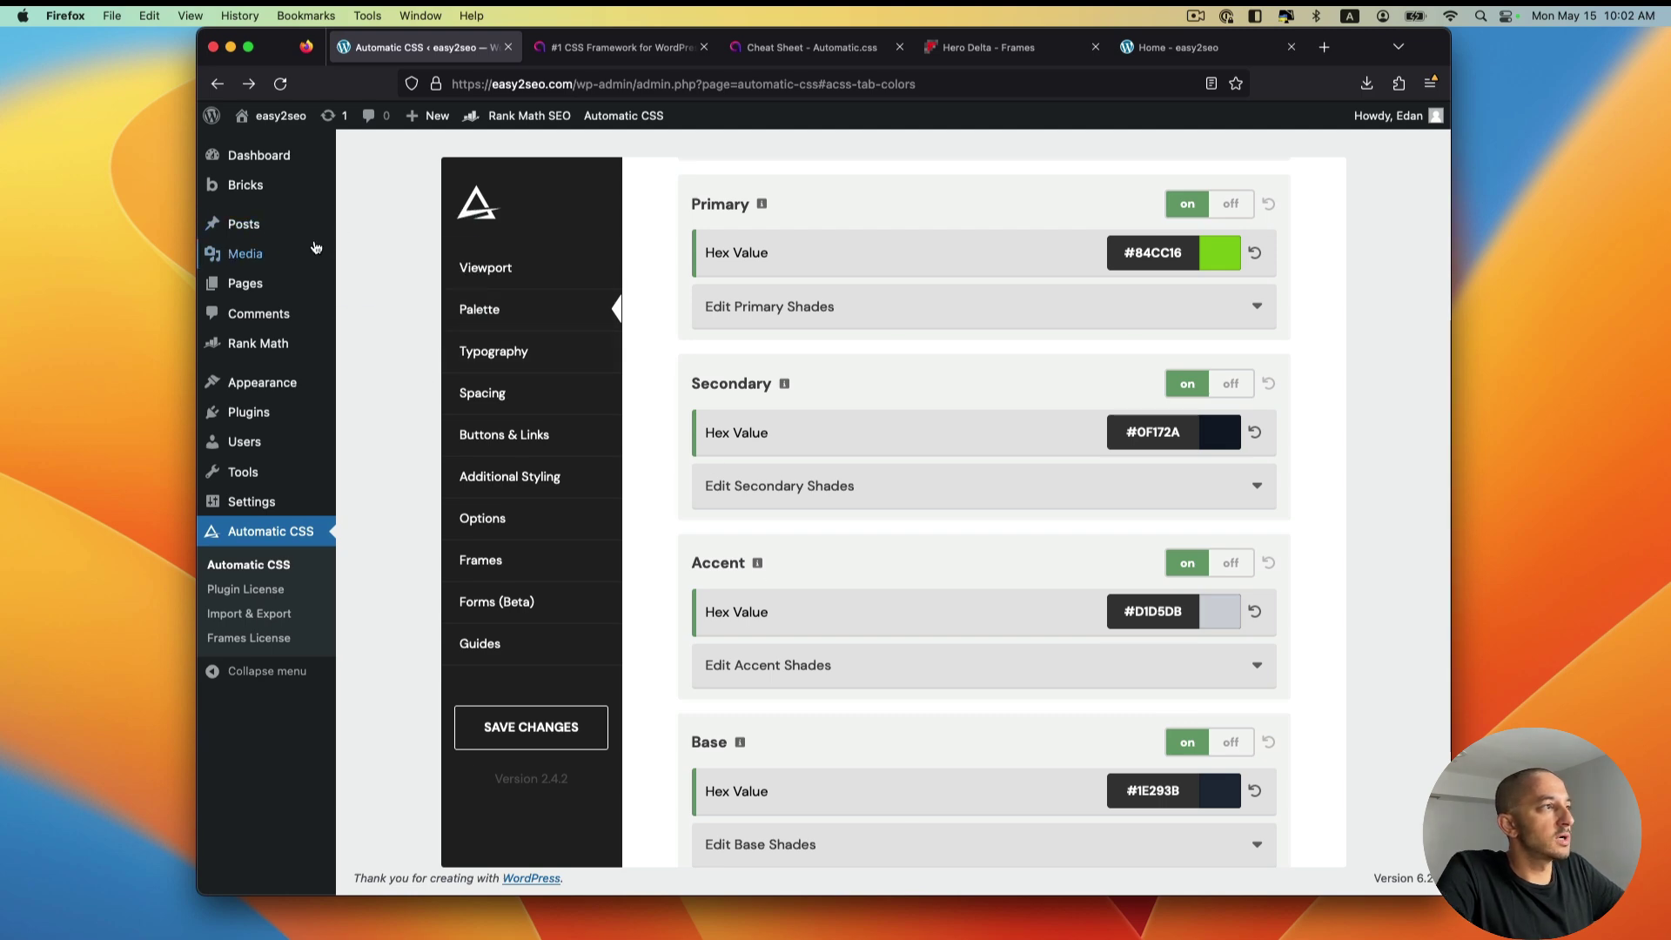
mouse_move(305, 285)
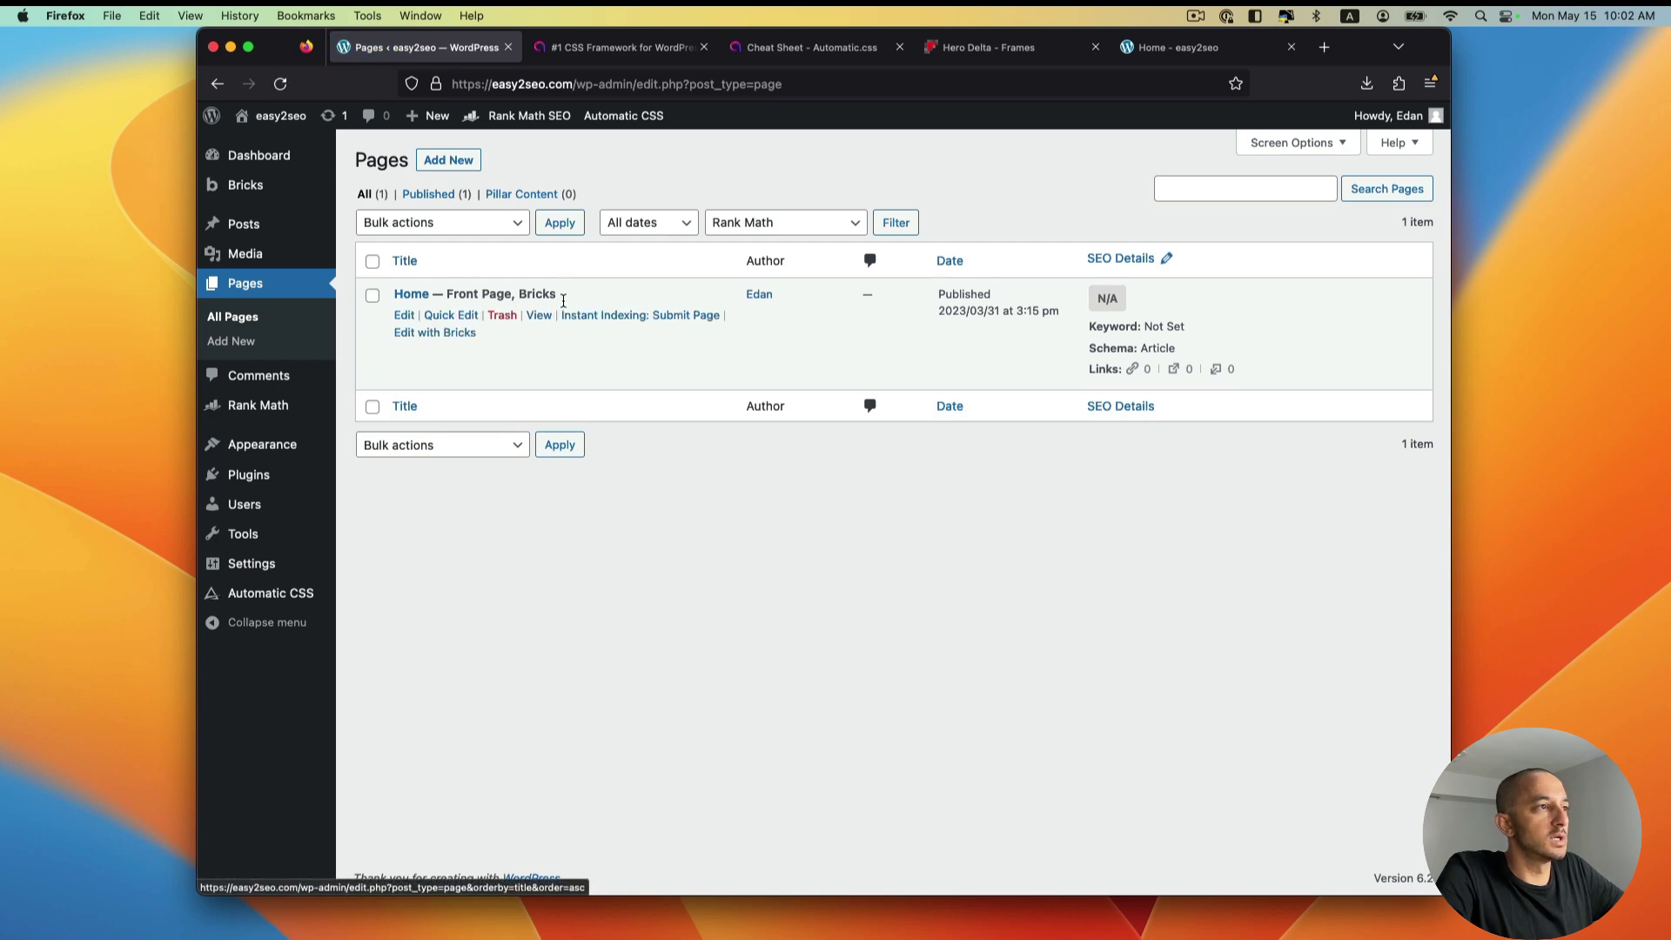
left_click(448, 335)
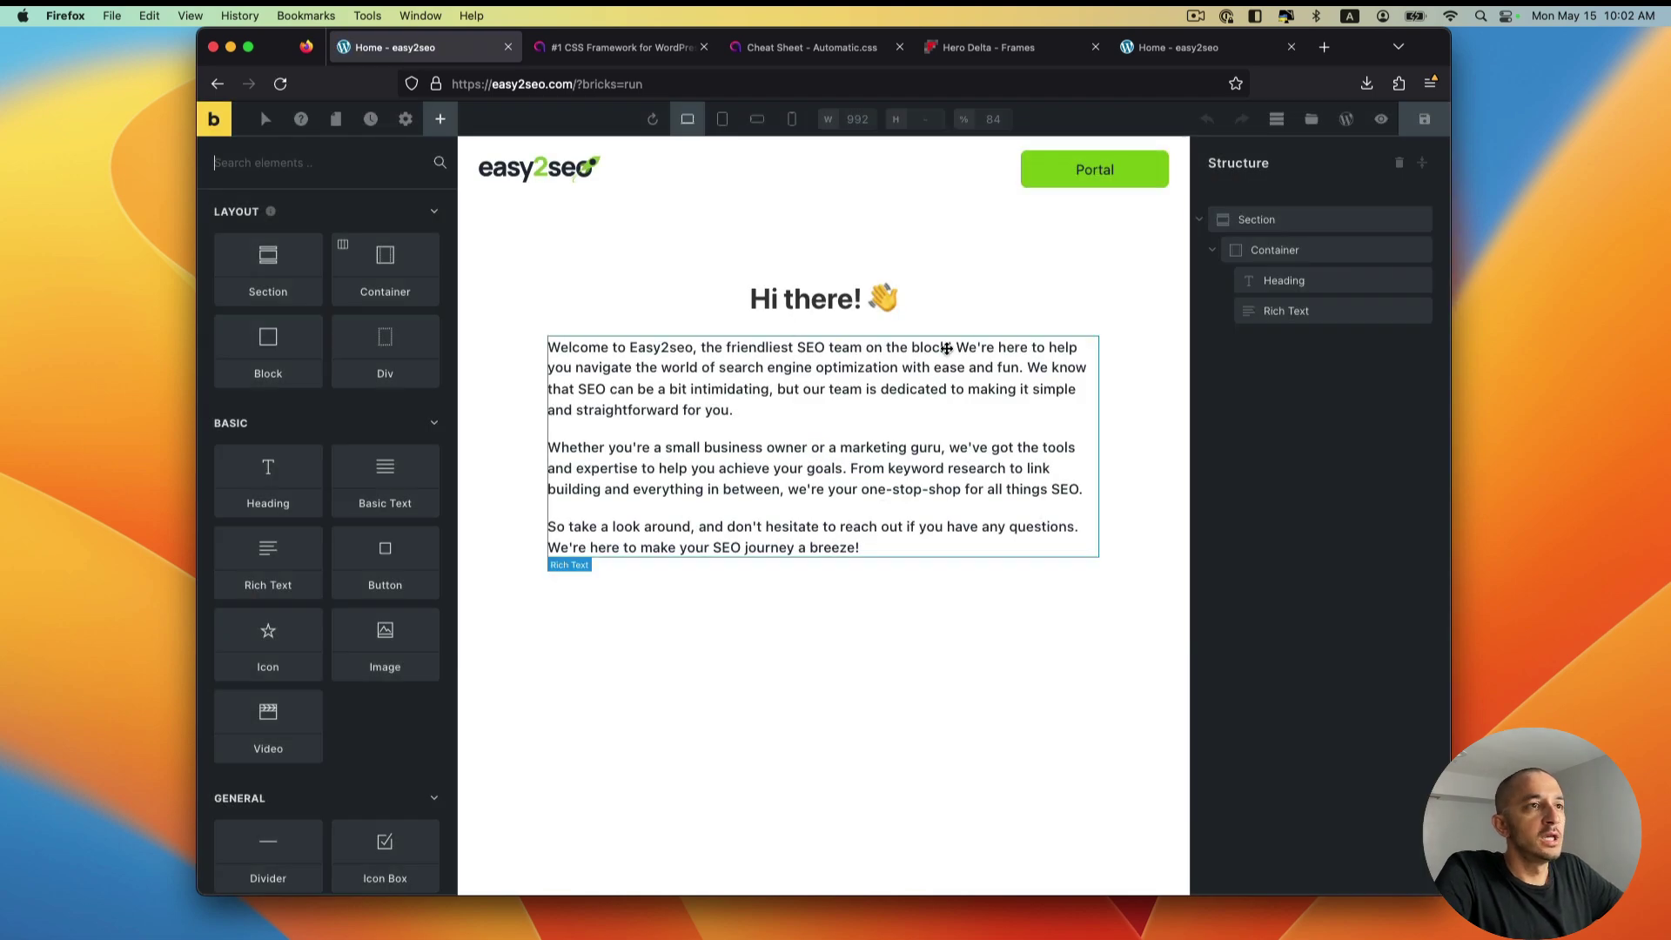
Step: Return to the WordPress admin and update the Bricks parent theme to the new version
left_click(218, 84)
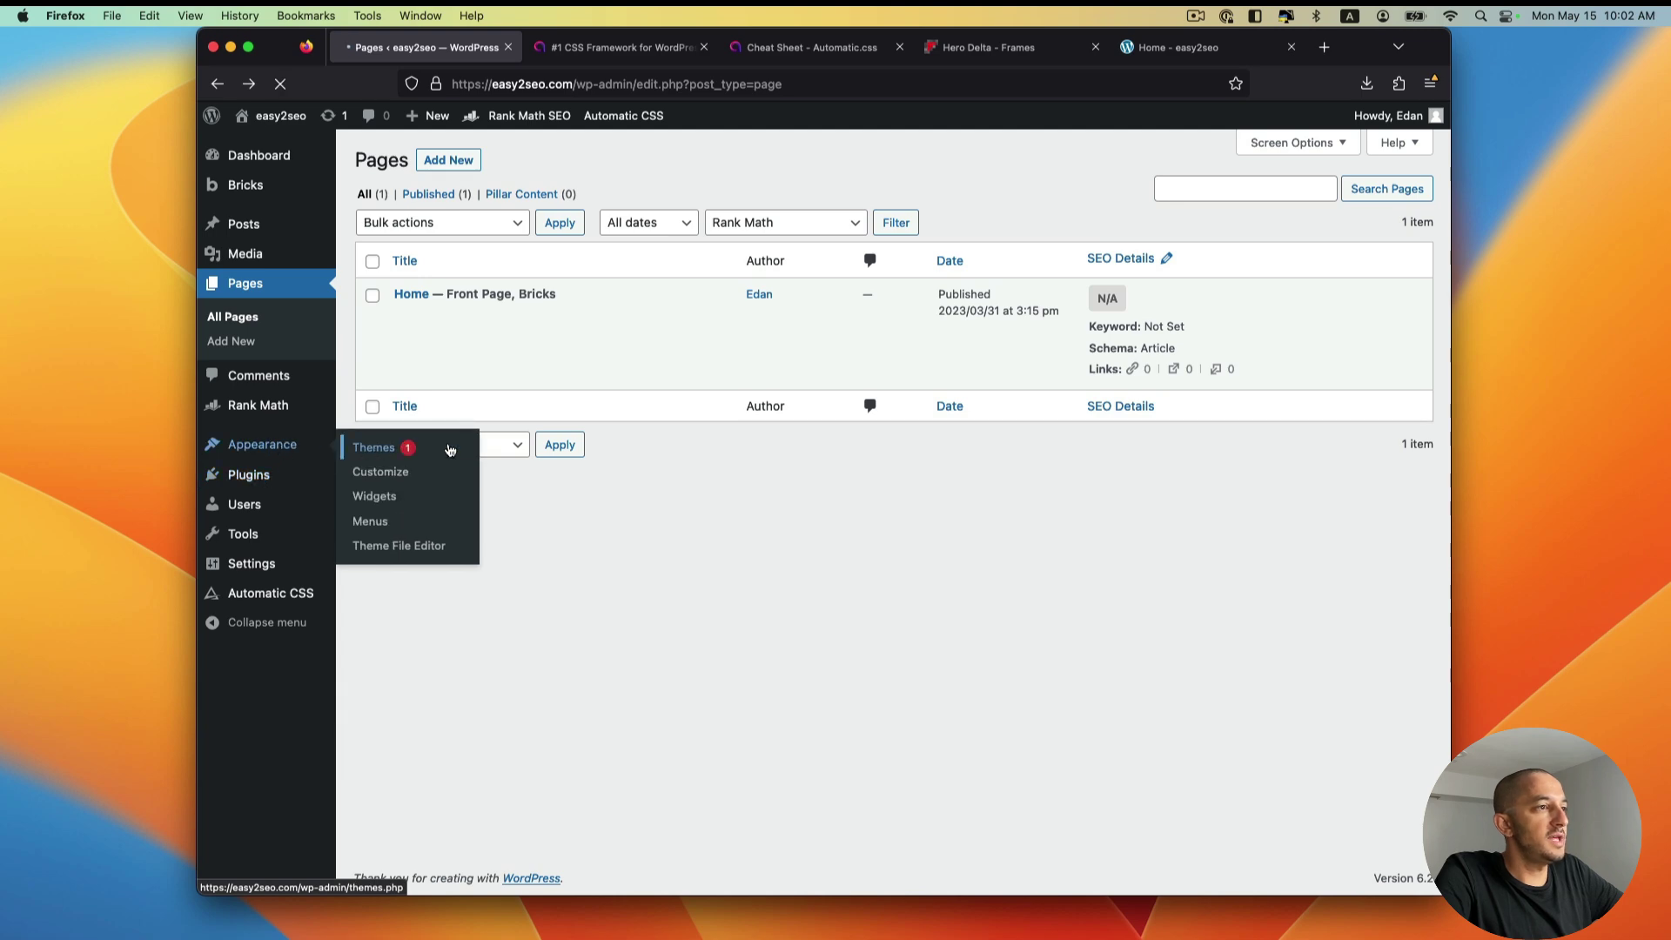
left_click(449, 448)
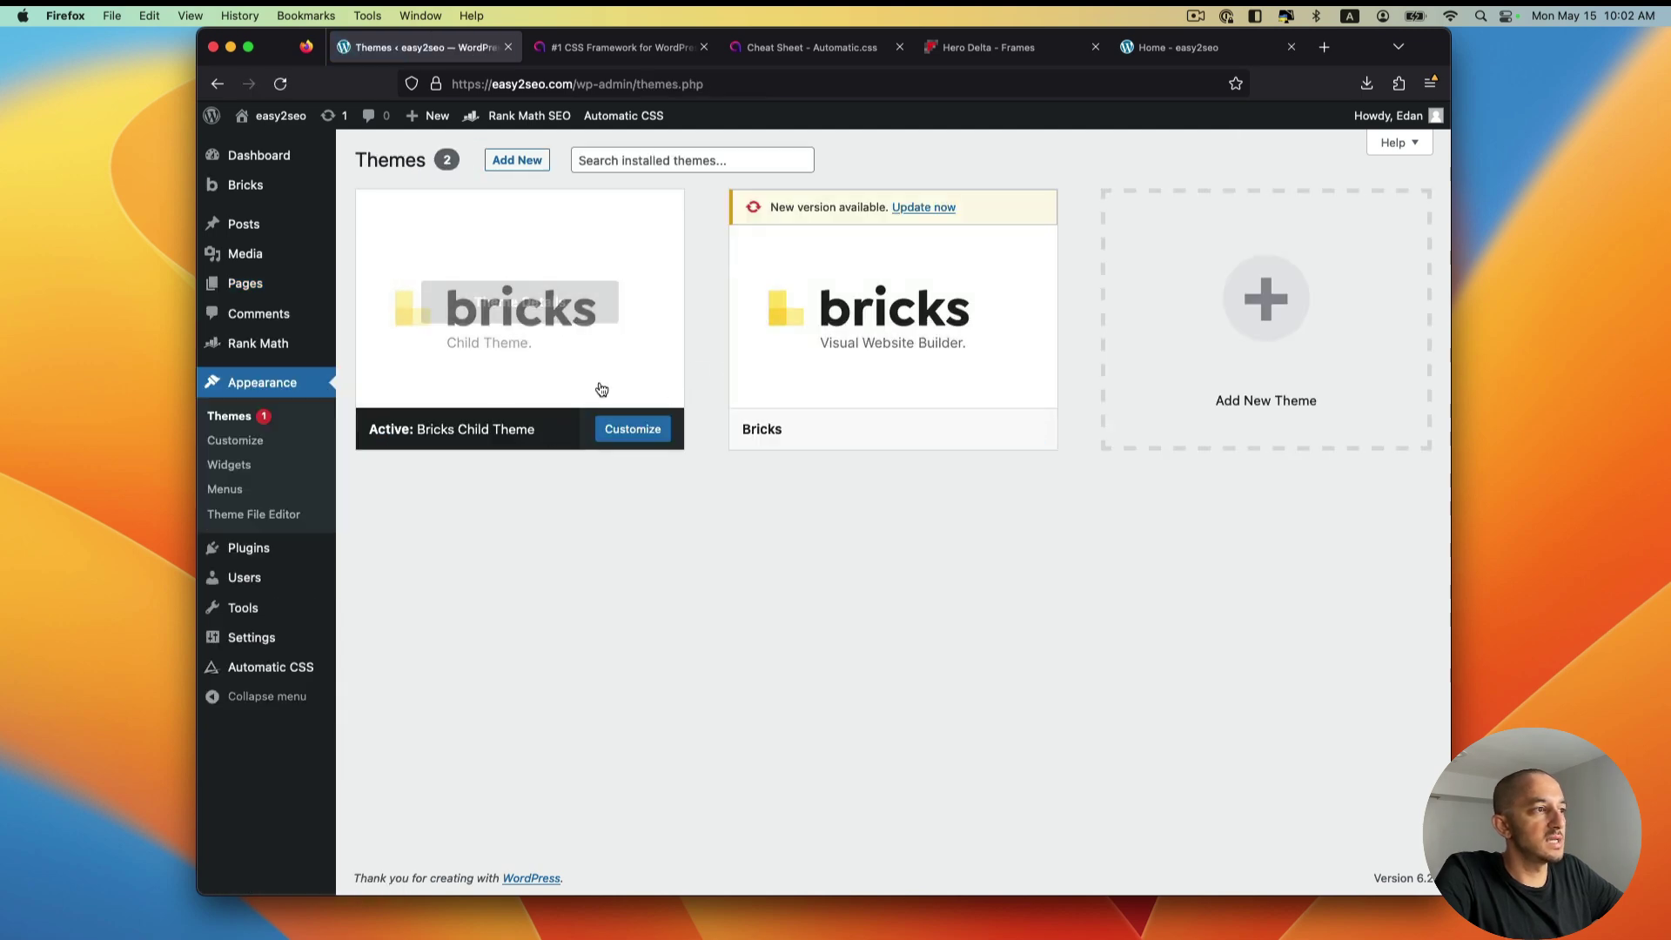
left_click(942, 208)
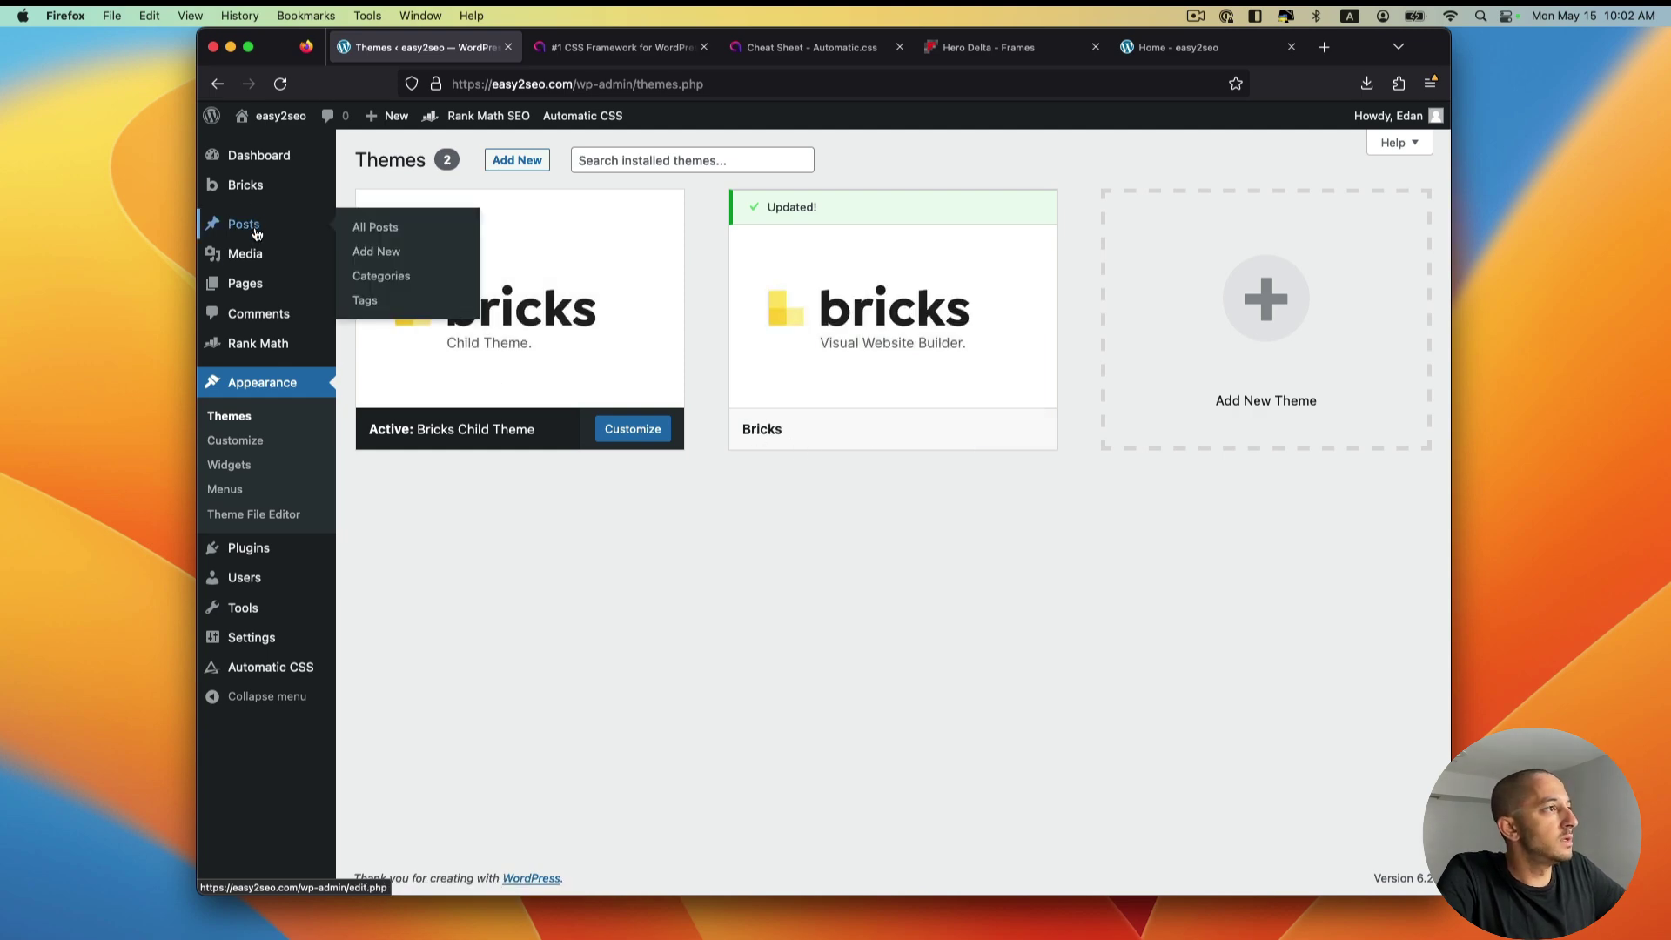
Step: Reopen the Home page in the Bricks editor and delete its existing section with the heading and rich text
left_click(400, 288)
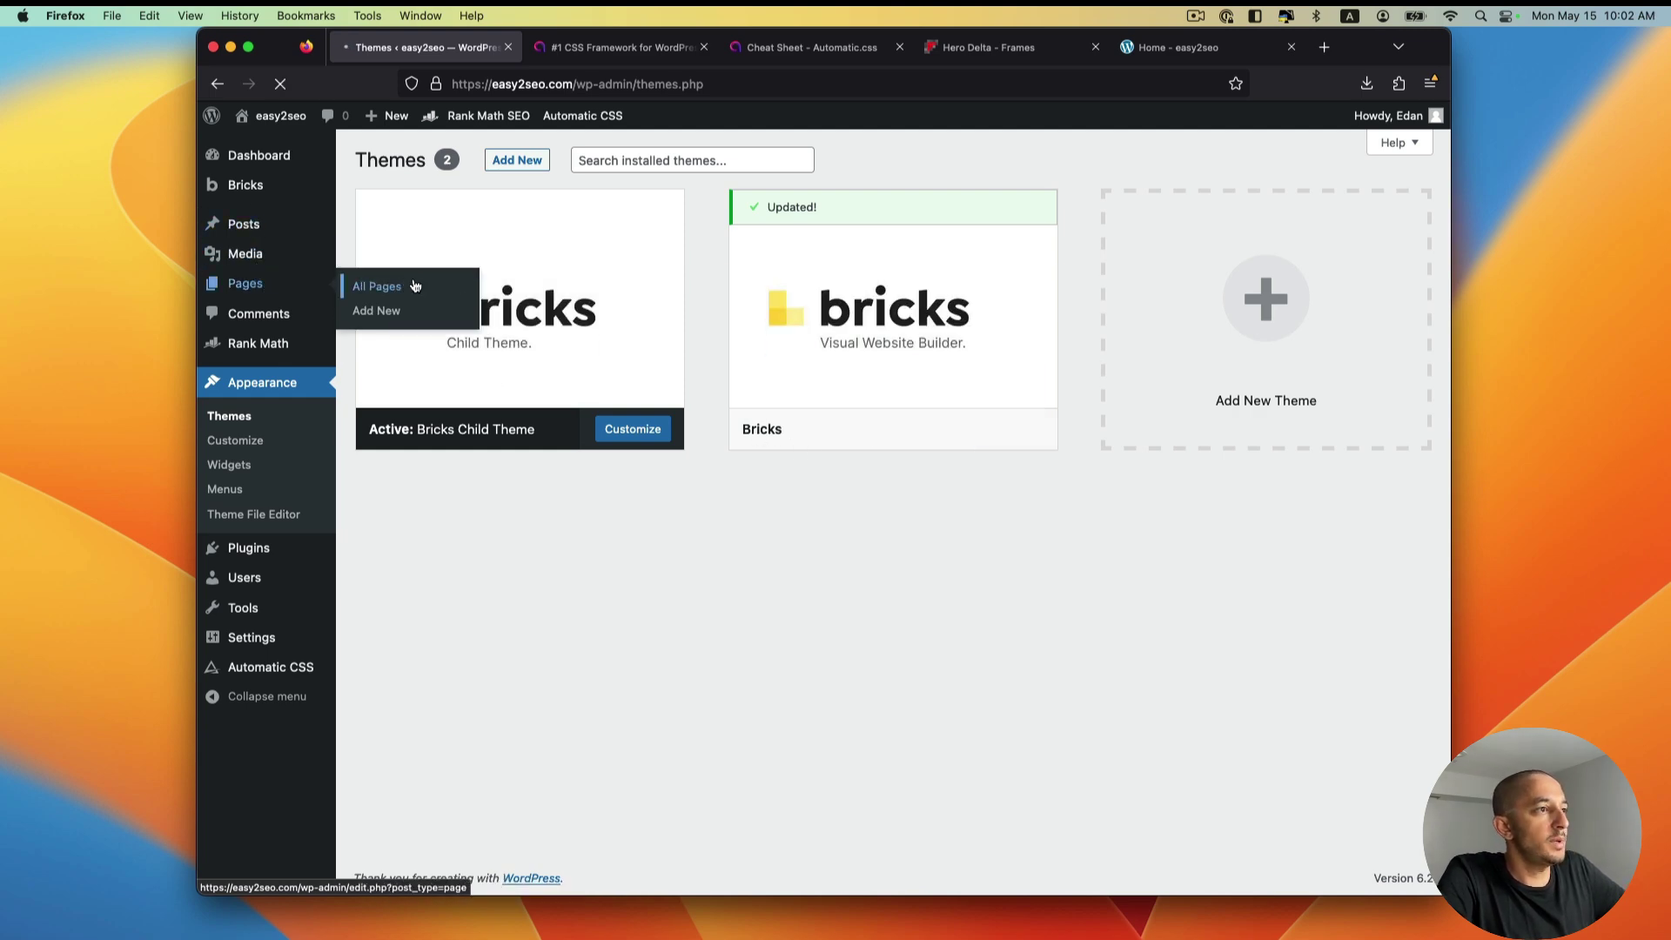
left_click(444, 334)
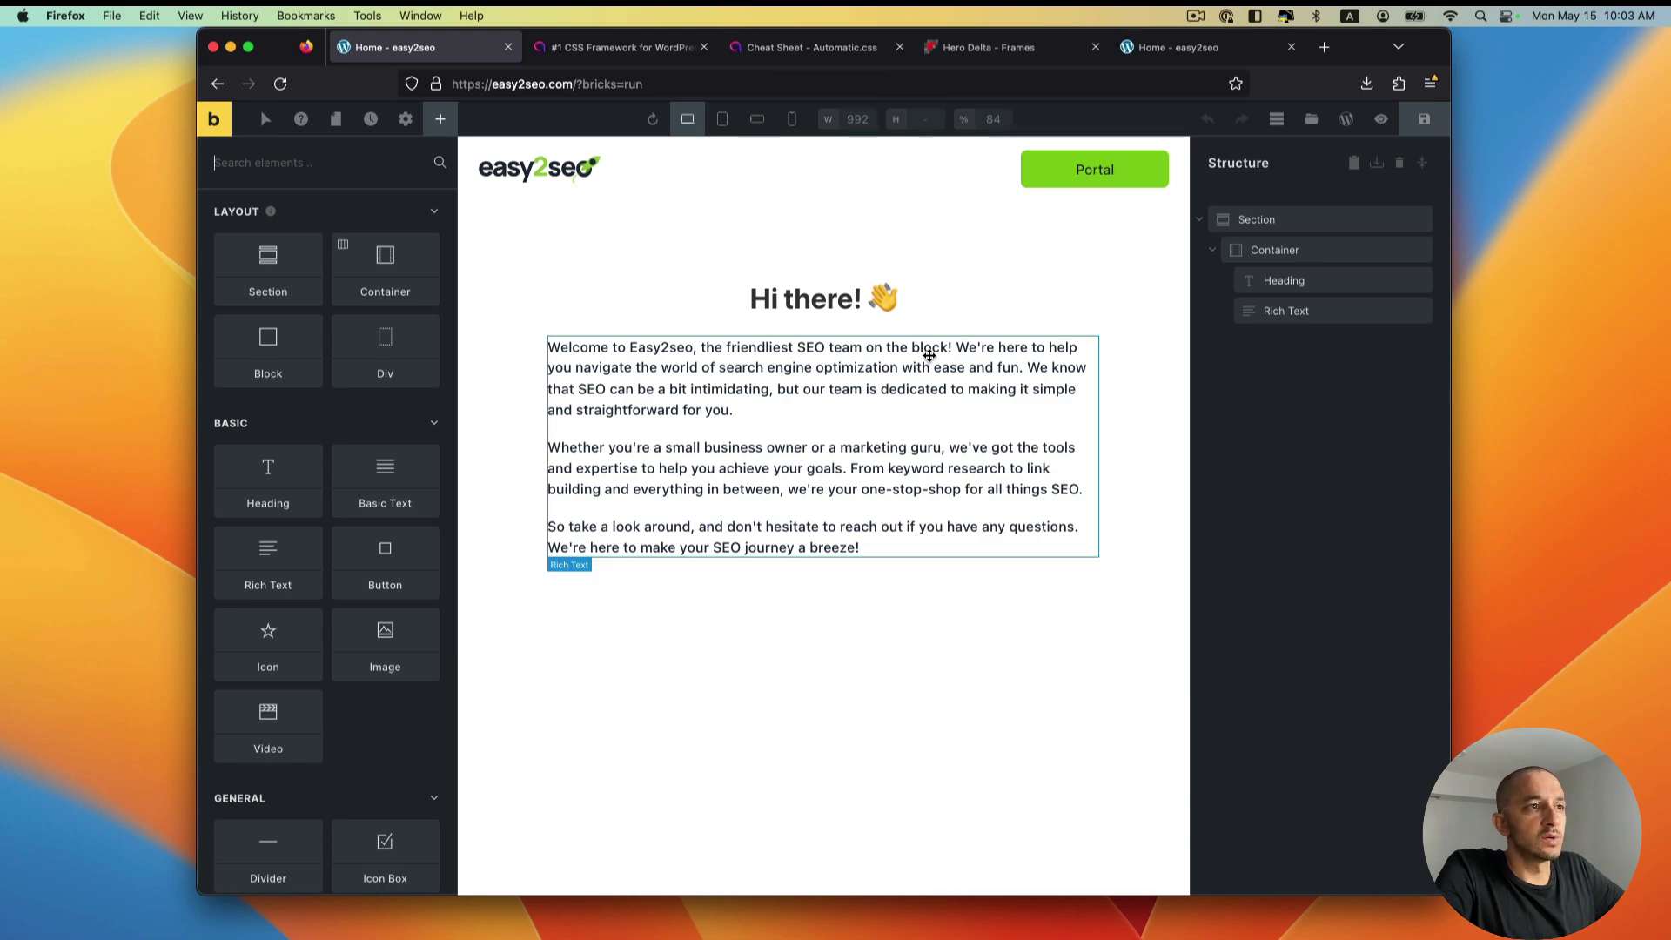
key("super+9")
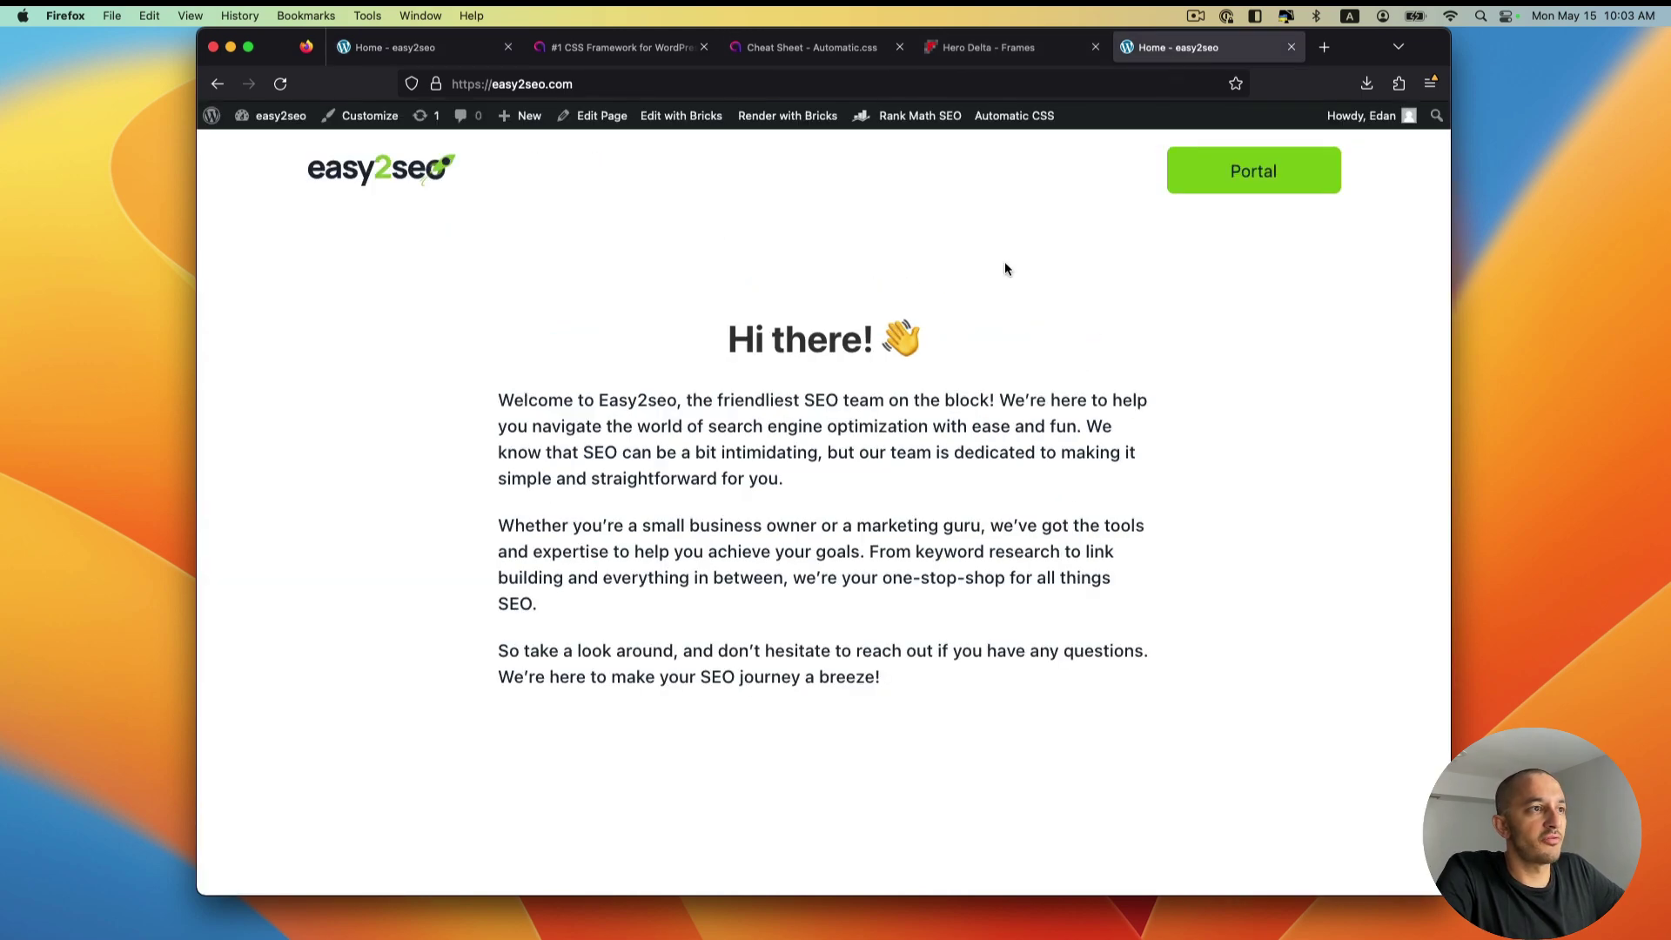
left_click(442, 59)
right_click(1293, 228)
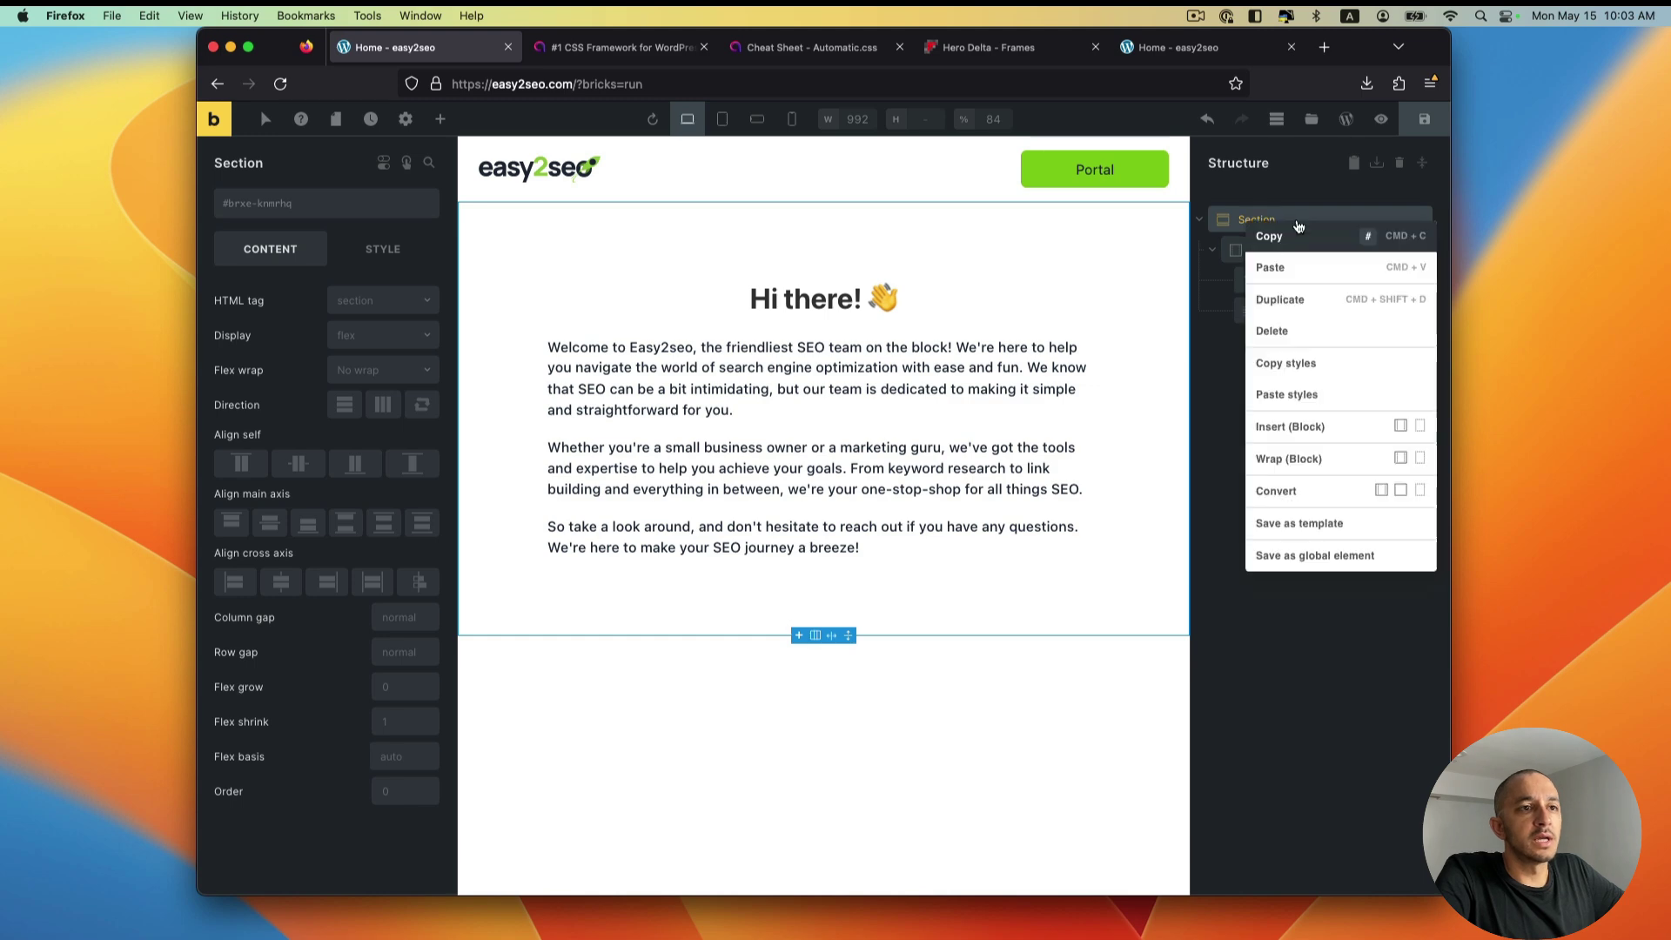
left_click(1289, 334)
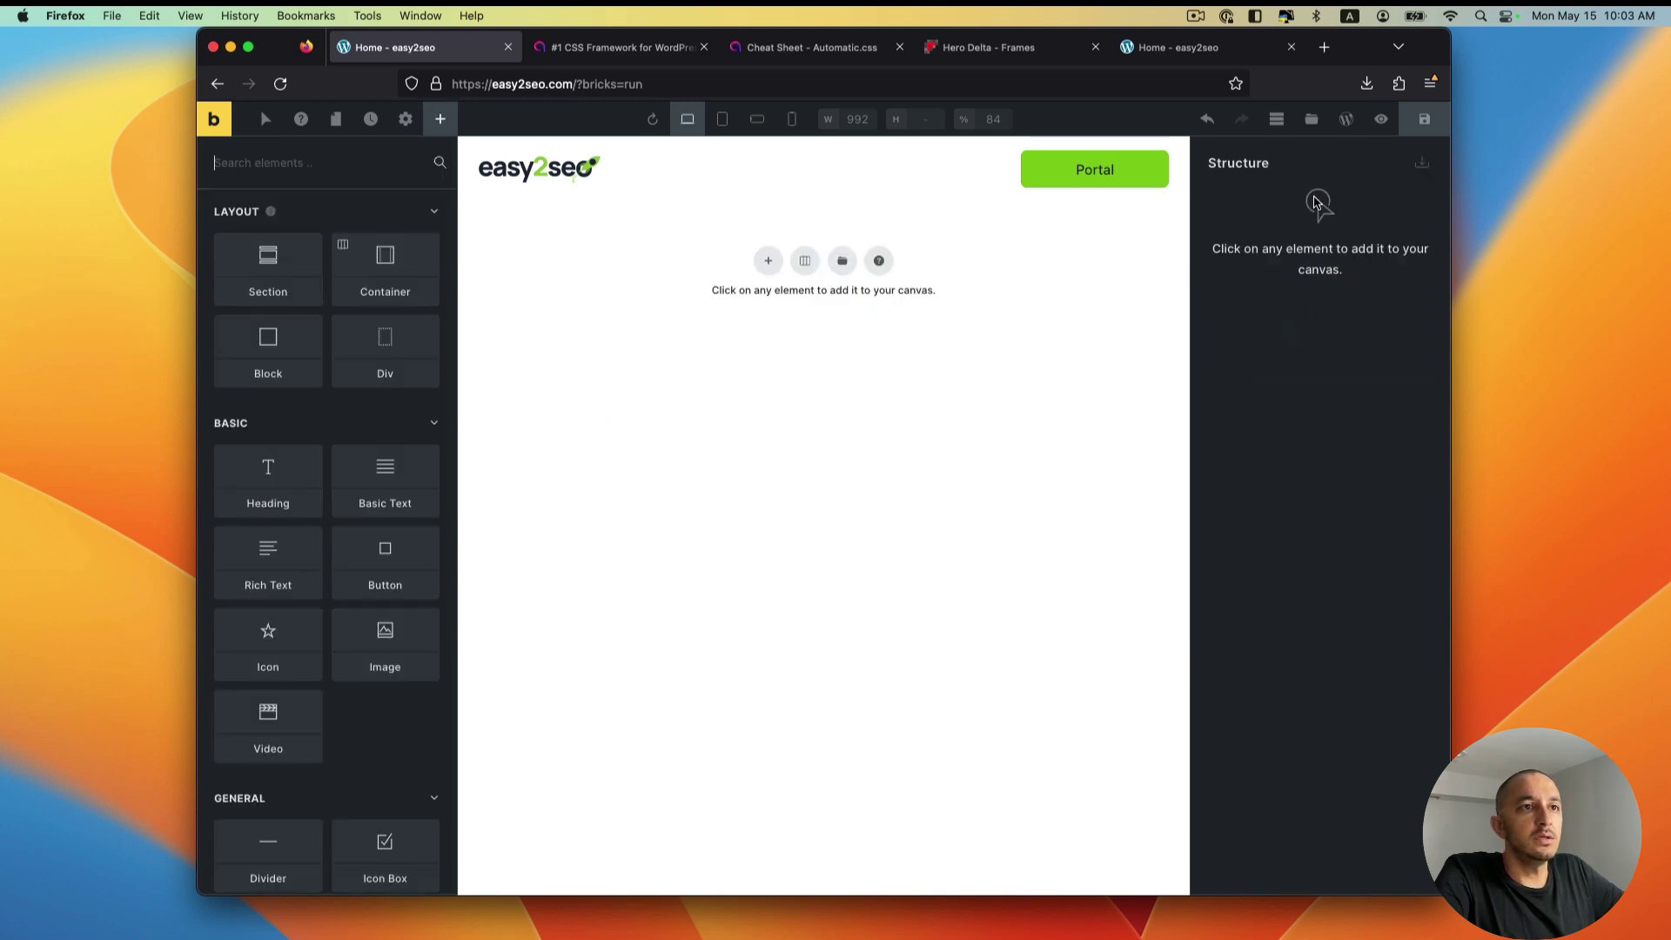
Step: Open the remote Frames templates in the Bricks template library and look through the available section designs
left_click(1312, 122)
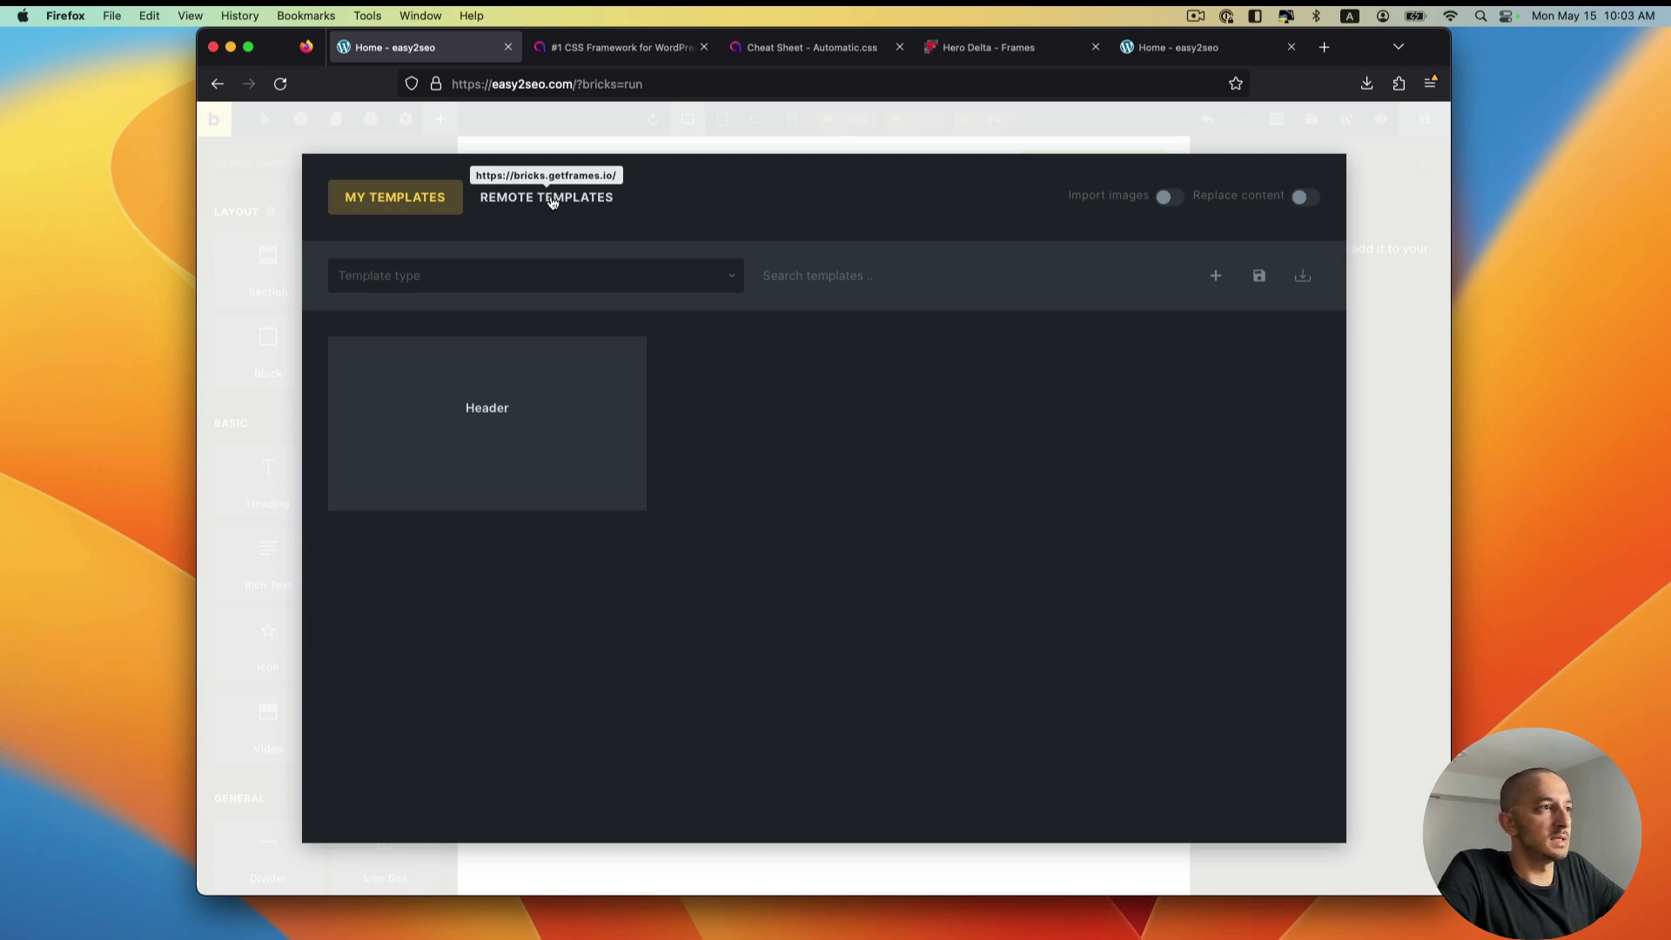
left_click(551, 202)
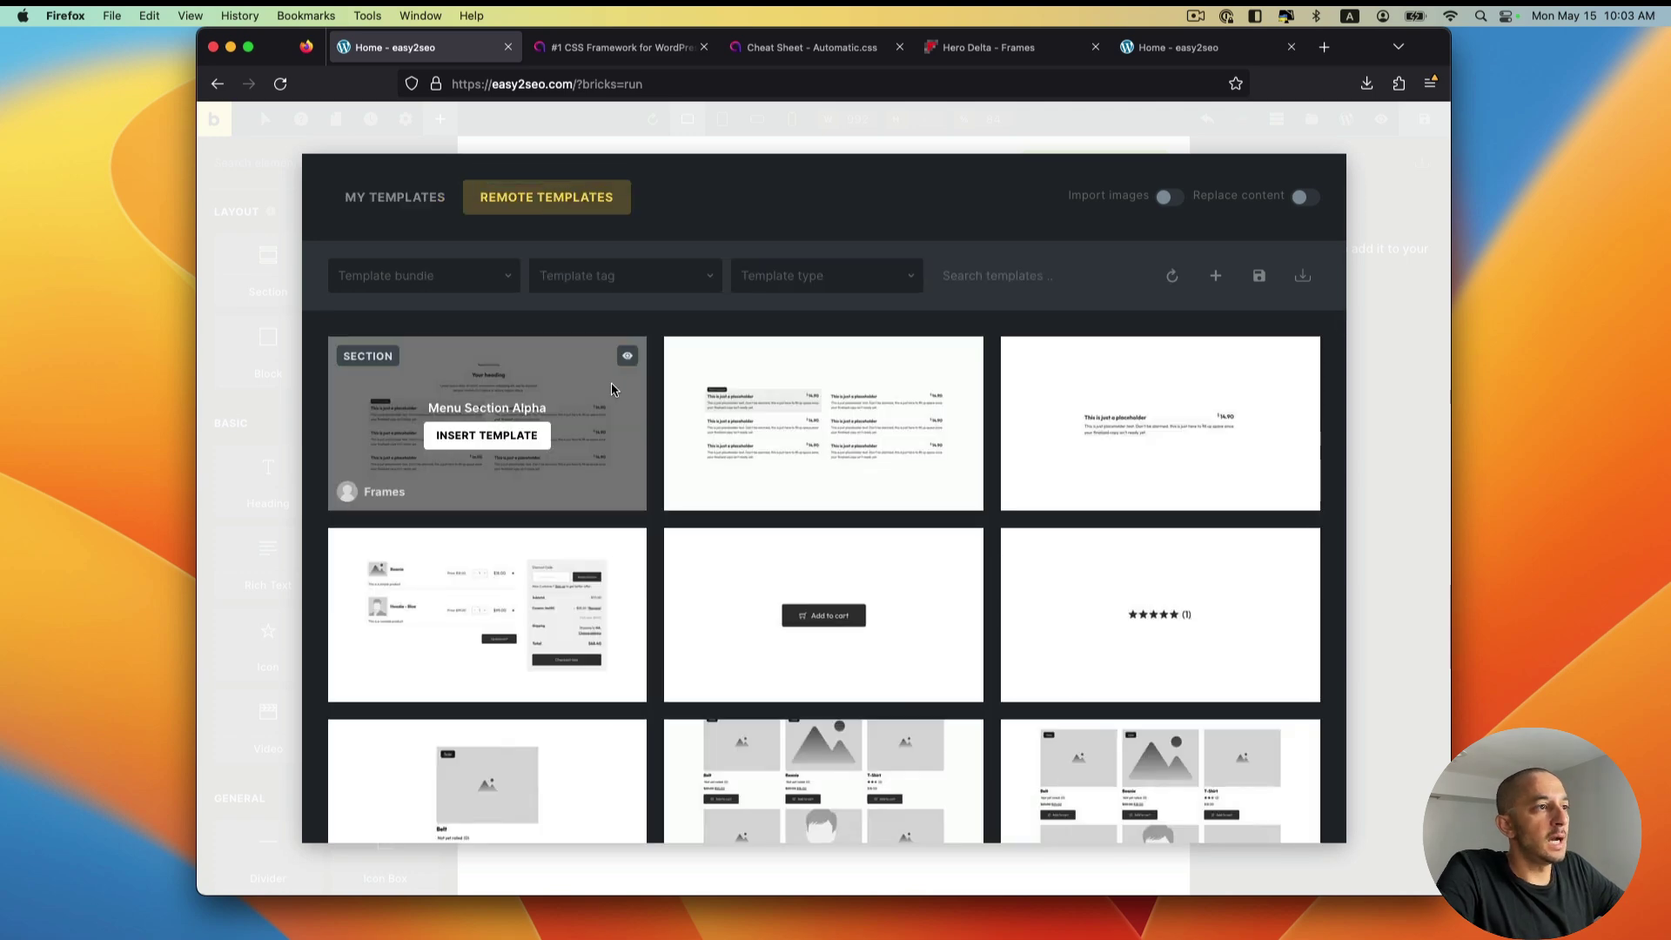
scroll(649, 465, "down", 3)
scroll(823, 418, "down", 5)
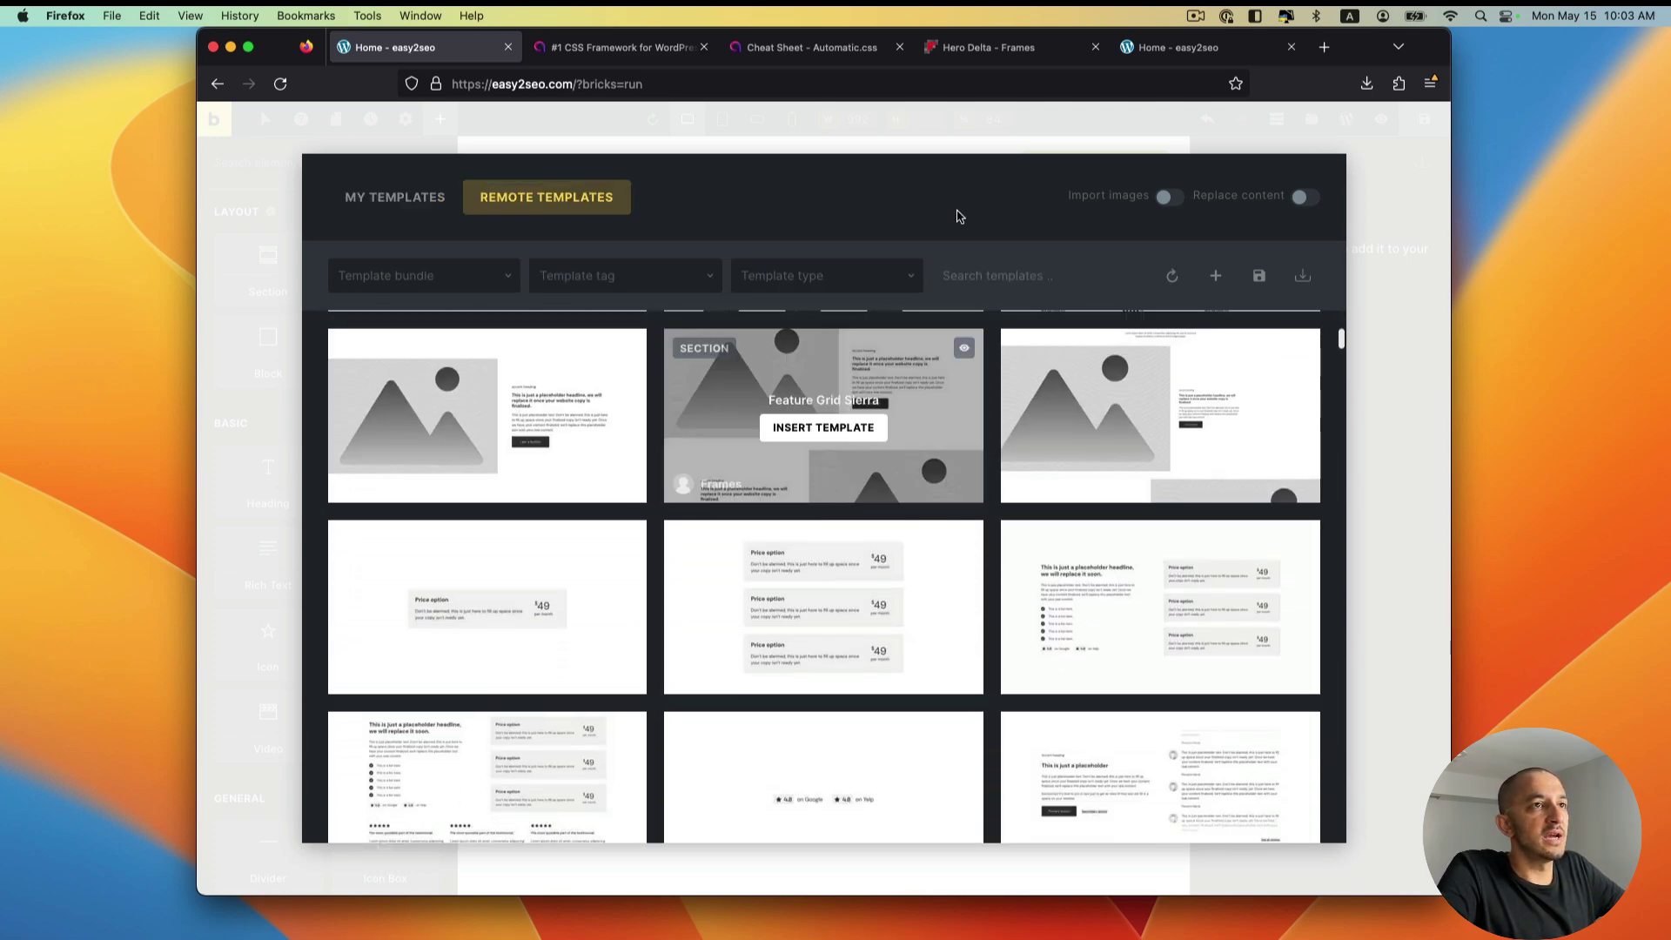
left_click(1013, 54)
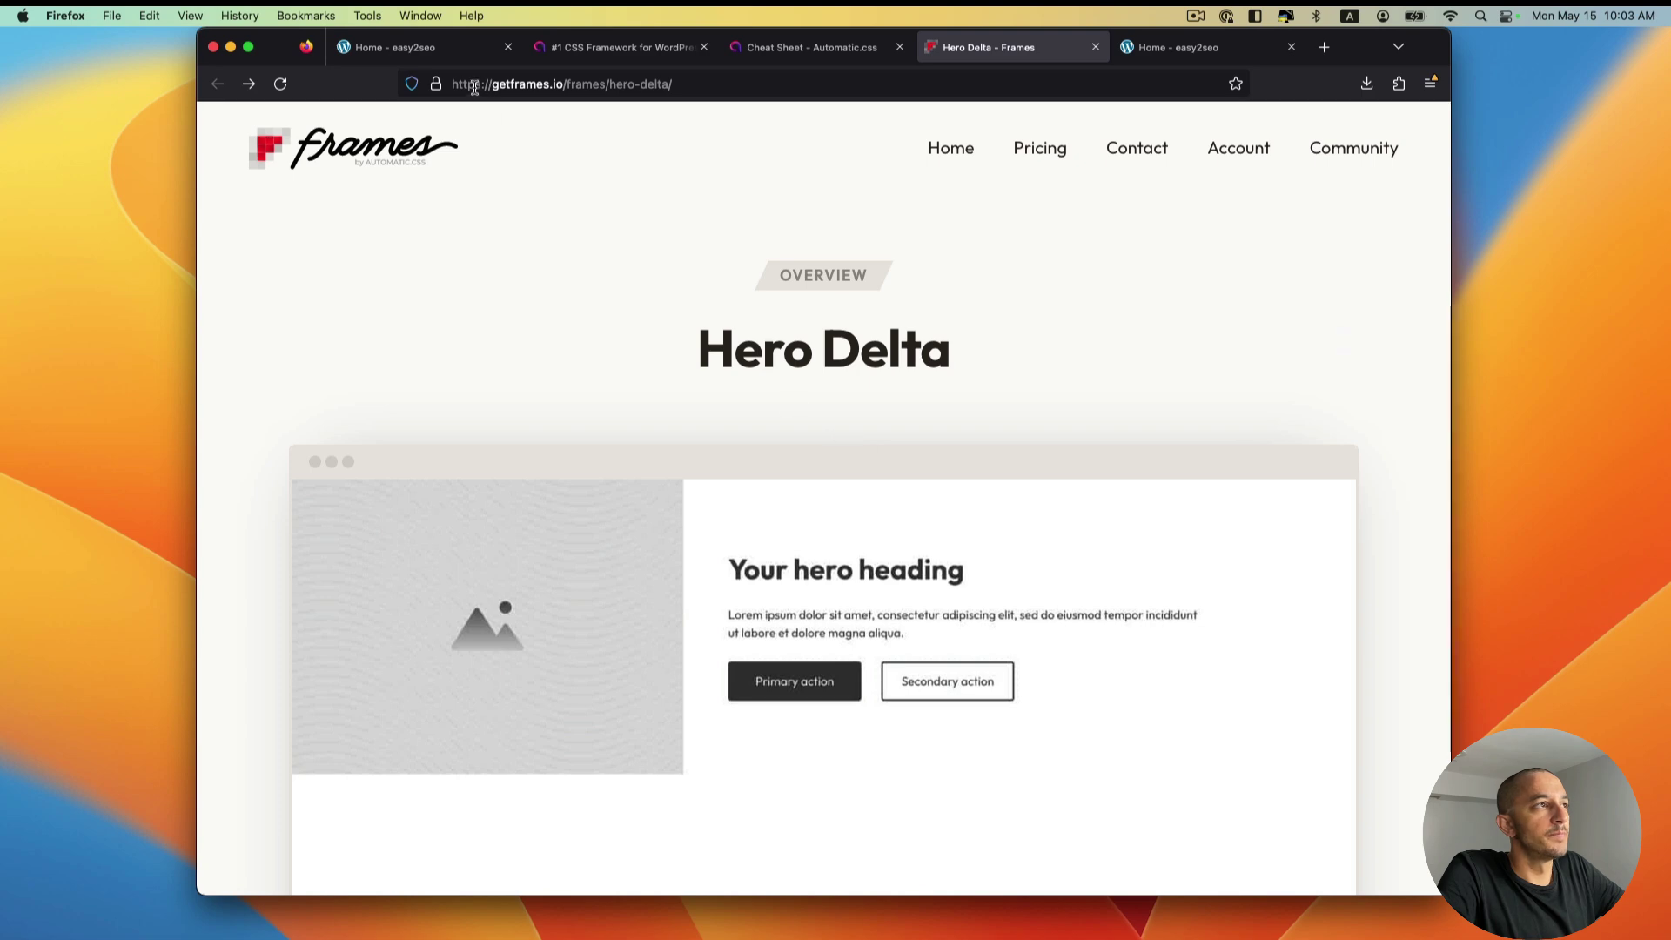
left_click(470, 47)
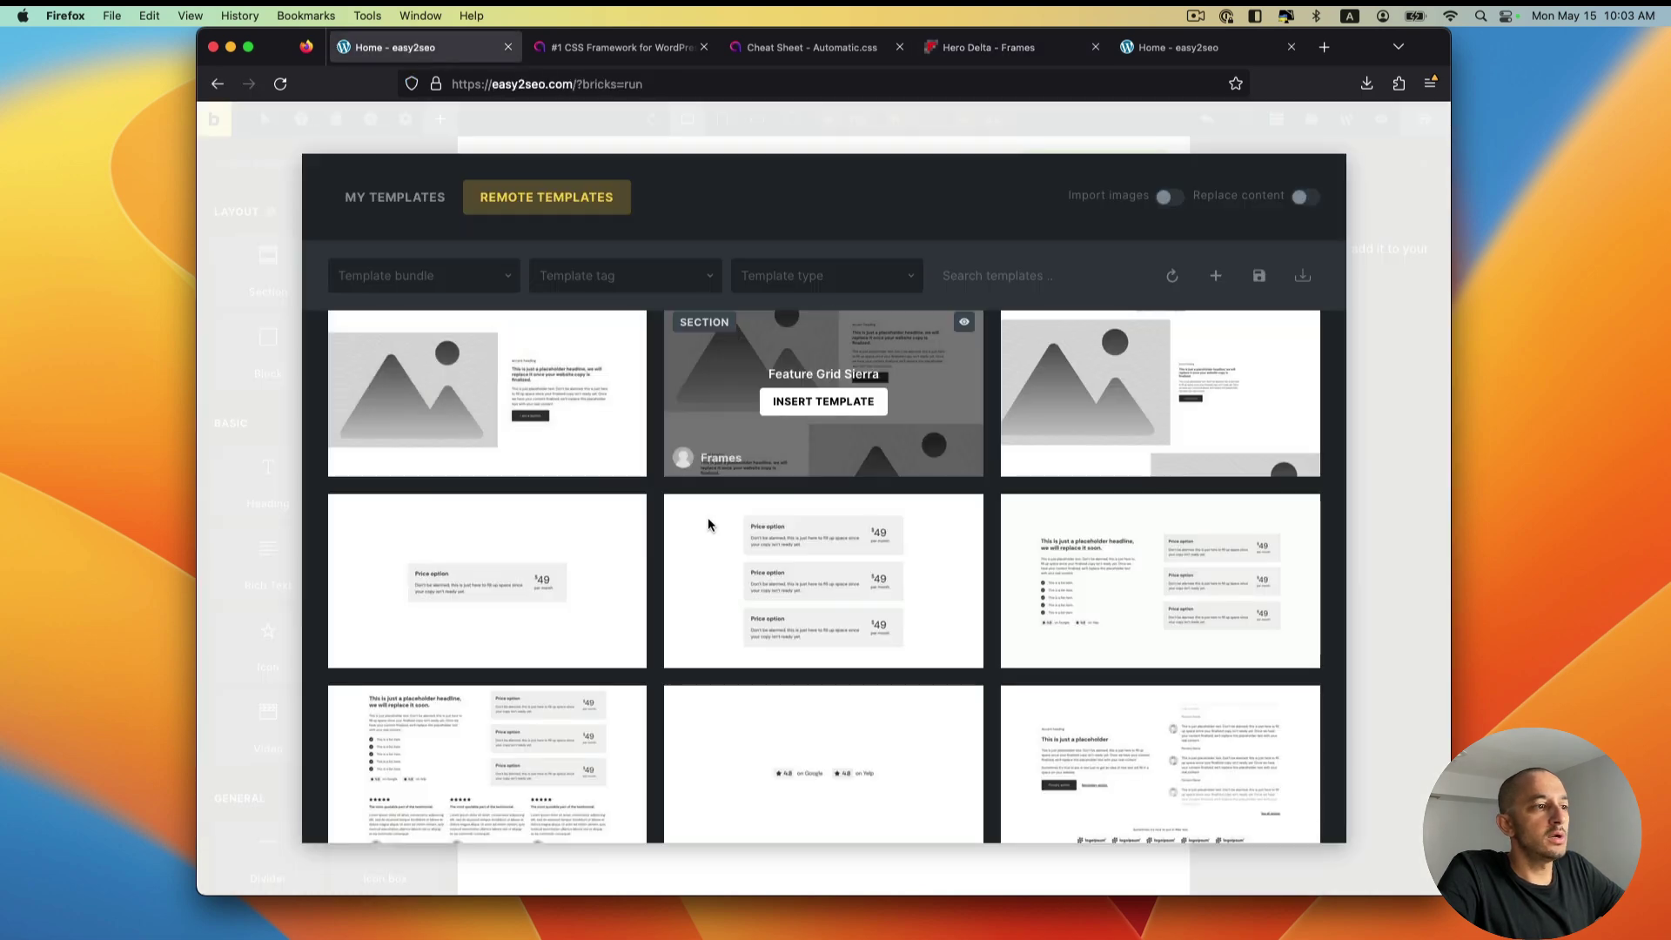
left_click(1001, 54)
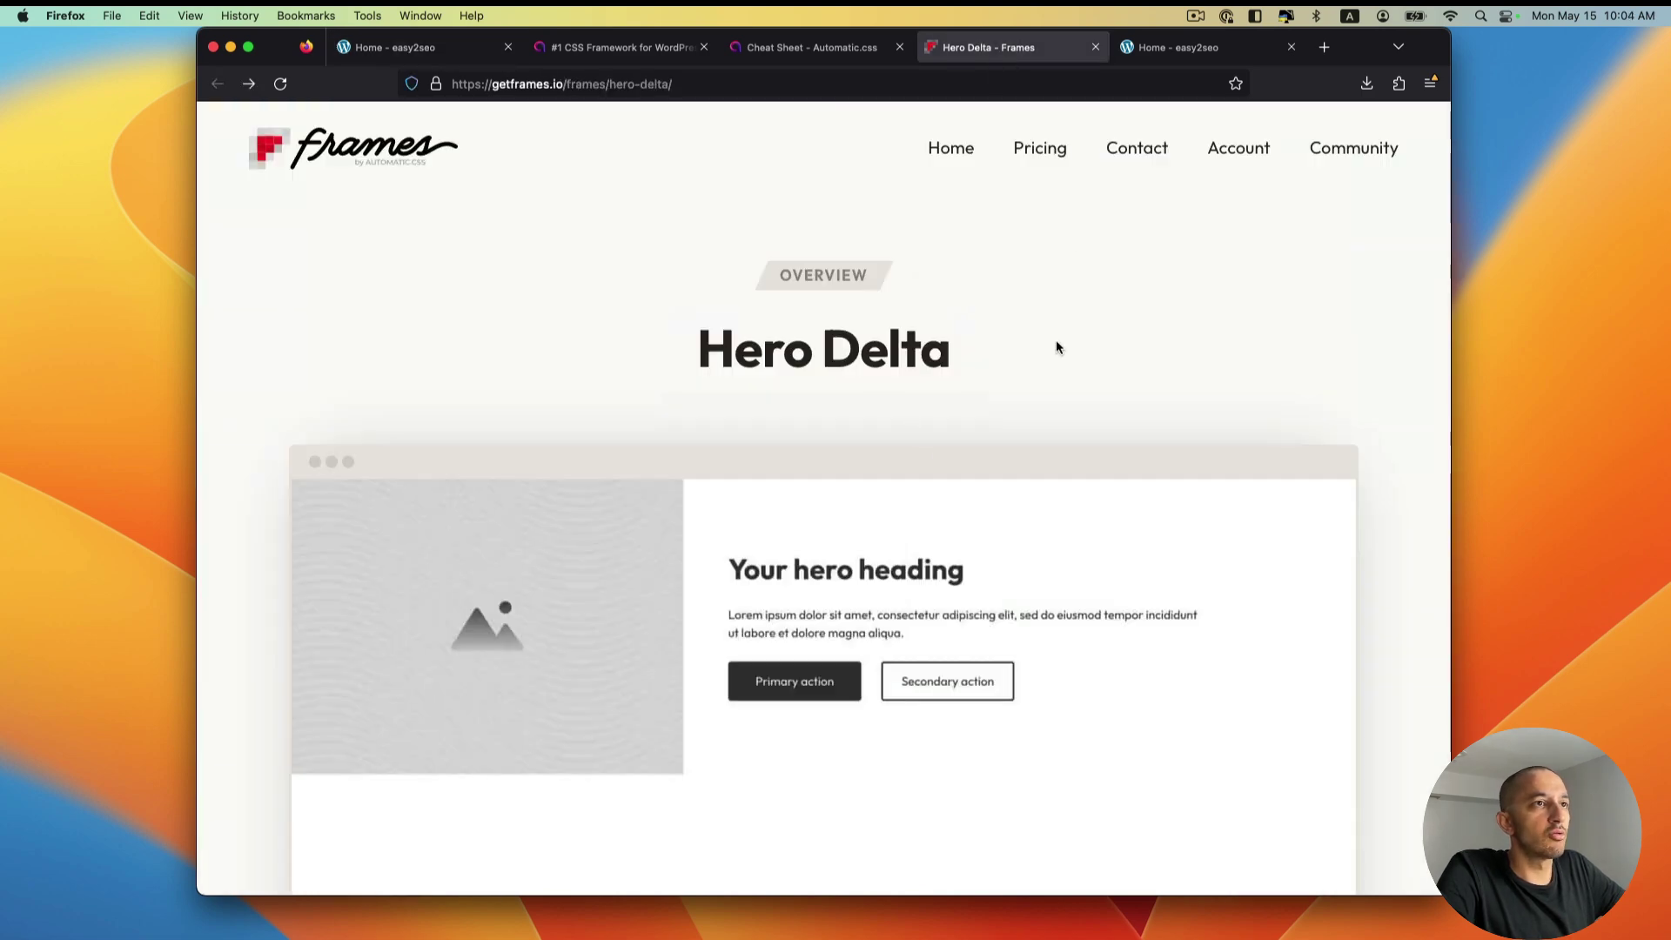
left_click(1178, 47)
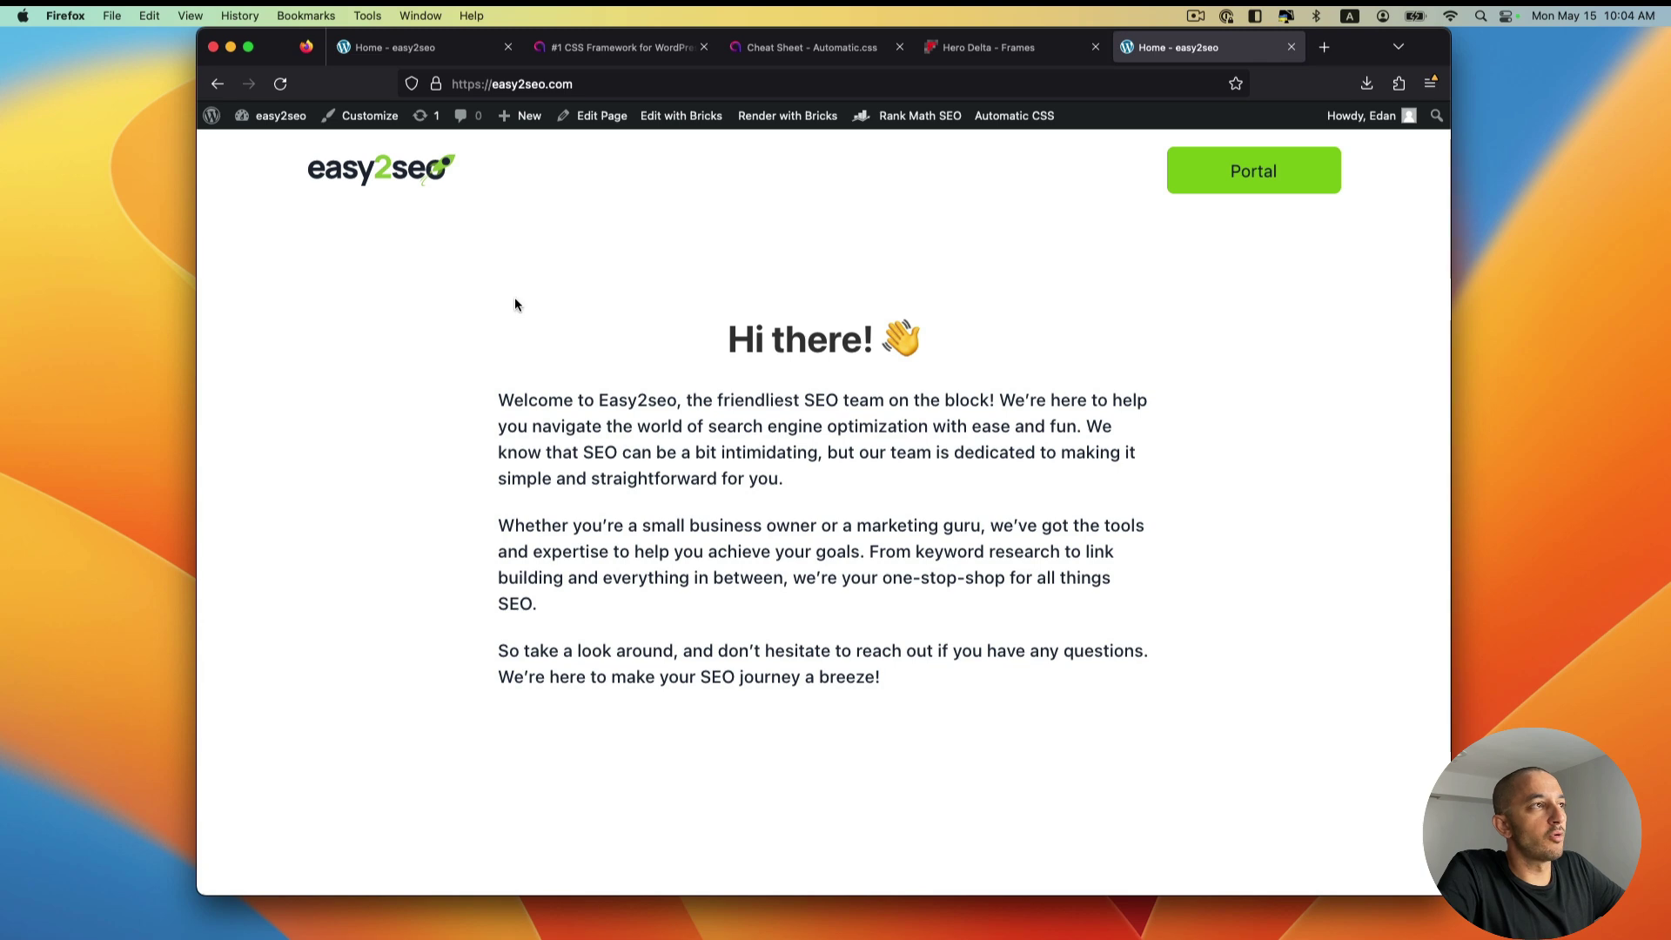
left_click(443, 49)
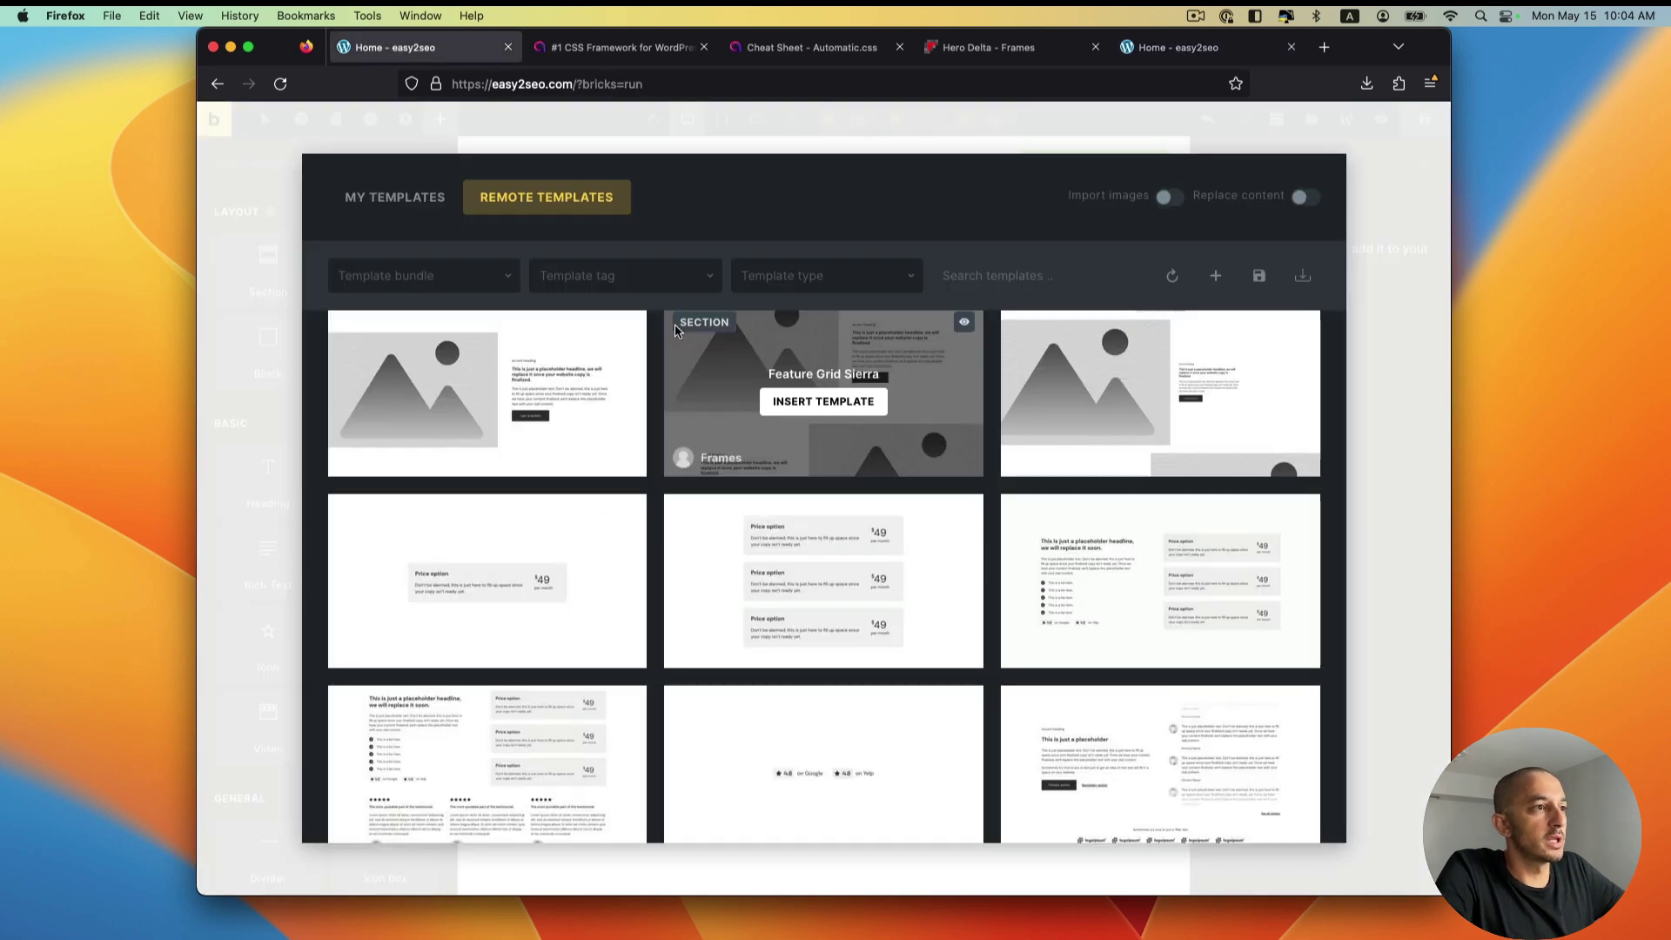
left_click(1171, 47)
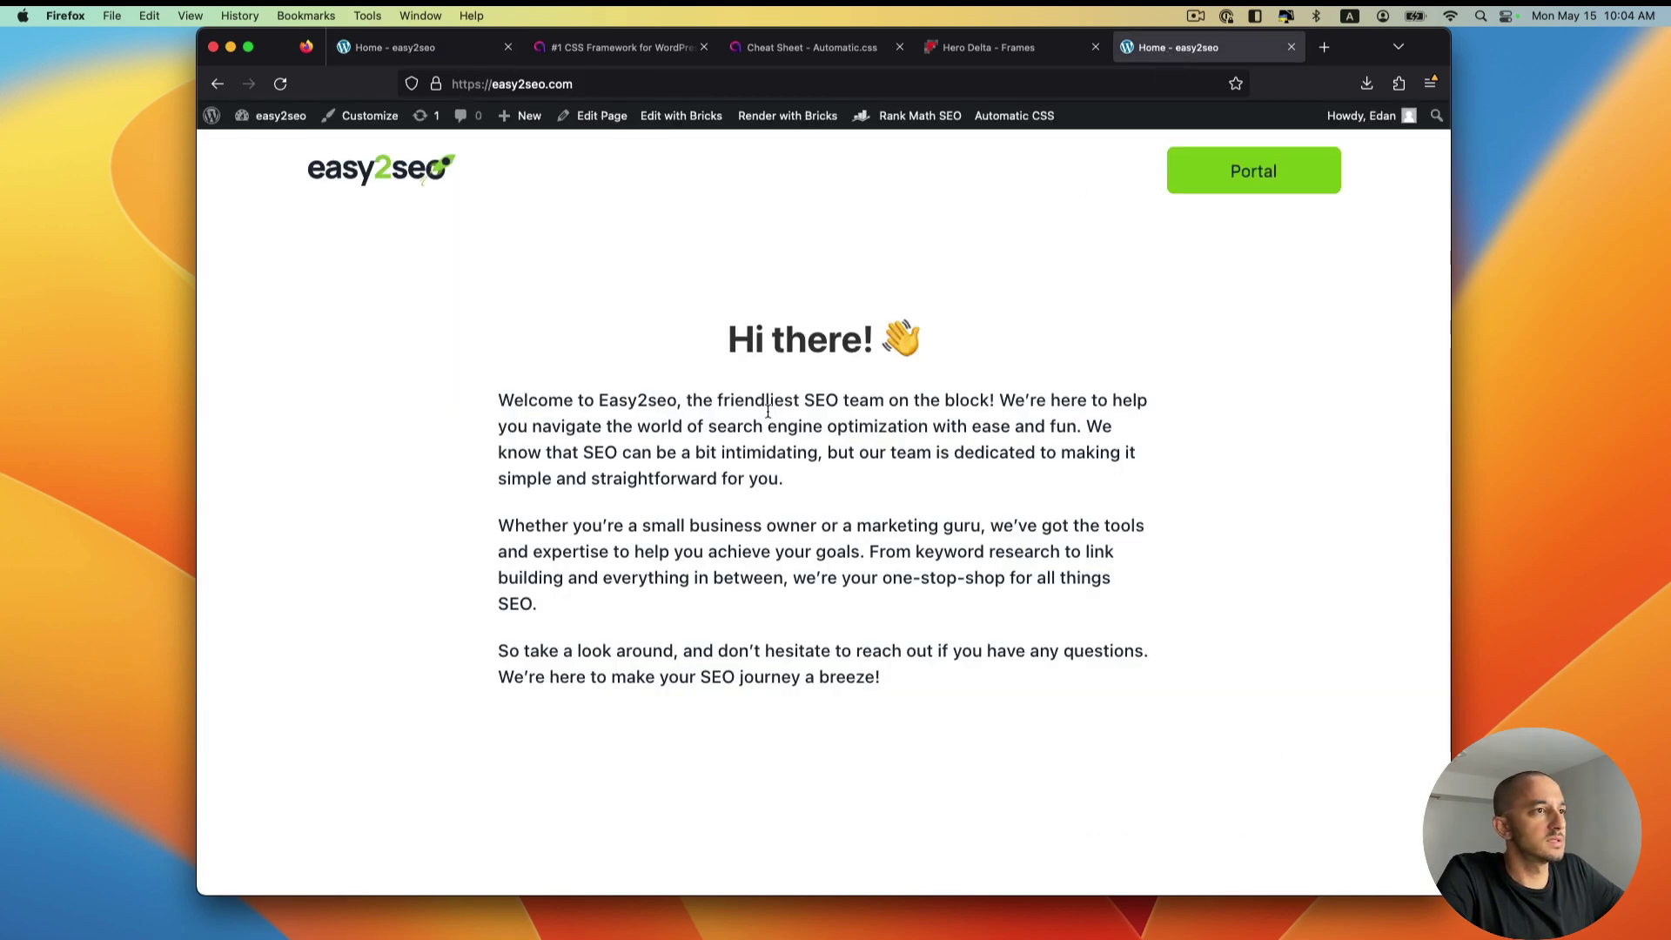
Step: Search the frame library on the Frames website for "article" and compare the article card, grid and section designs
left_click(1010, 49)
scroll(770, 488, "down", 15)
scroll(478, 437, "up", 5)
left_click(345, 217)
scroll(427, 556, "down", 5)
left_click(355, 324)
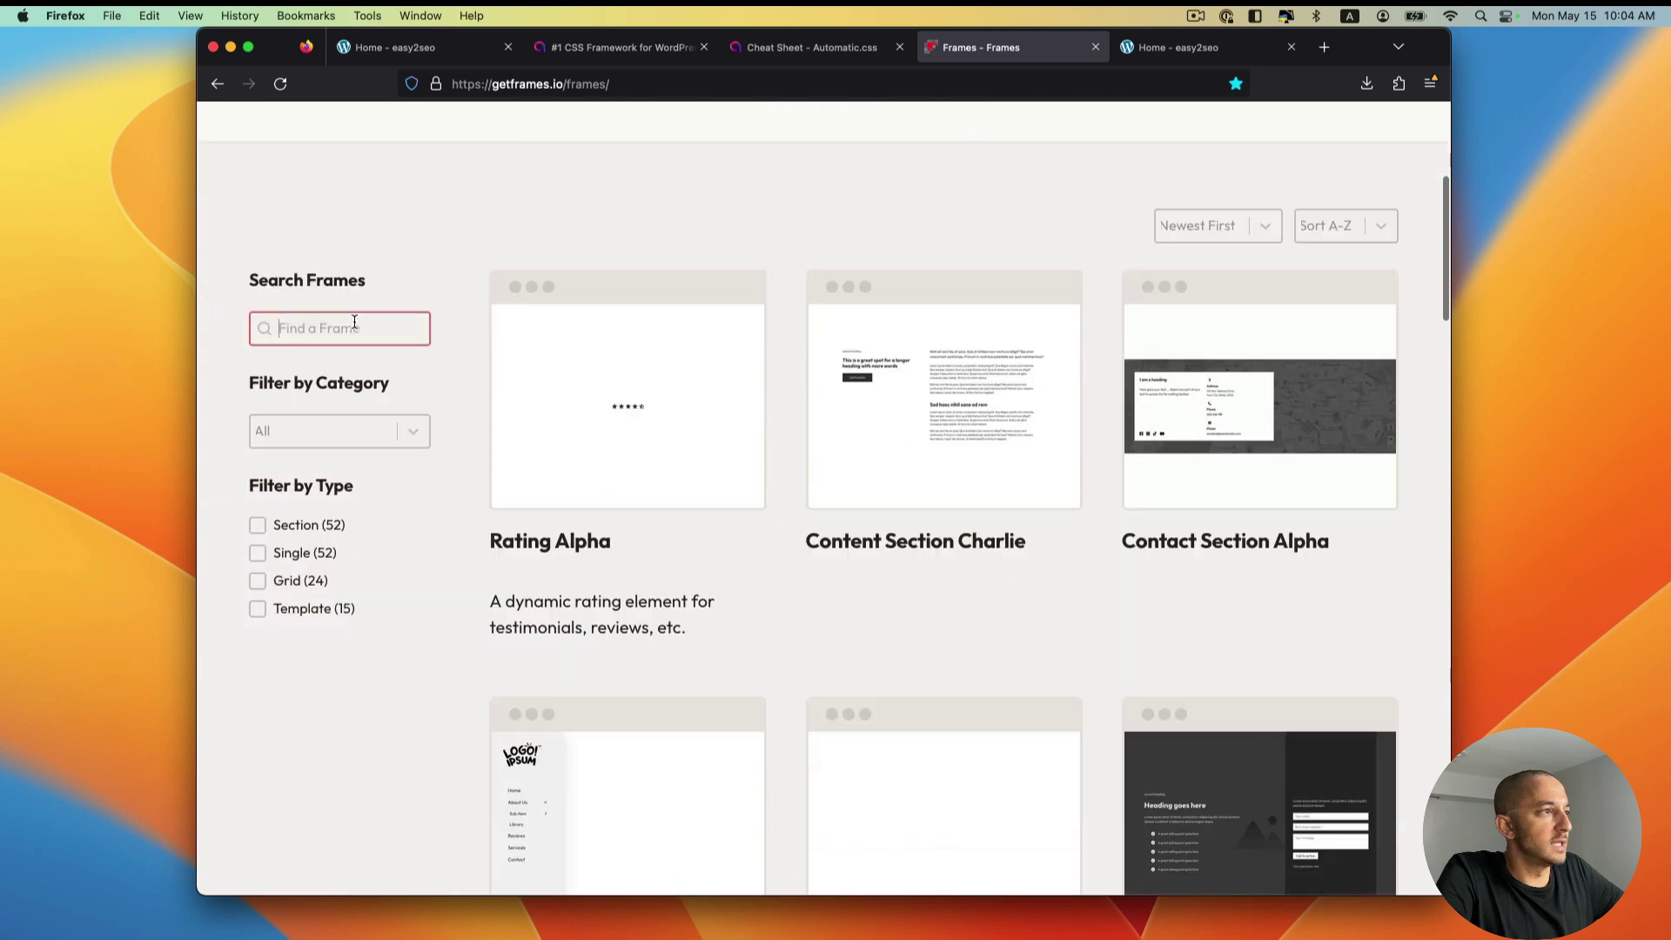
type("article")
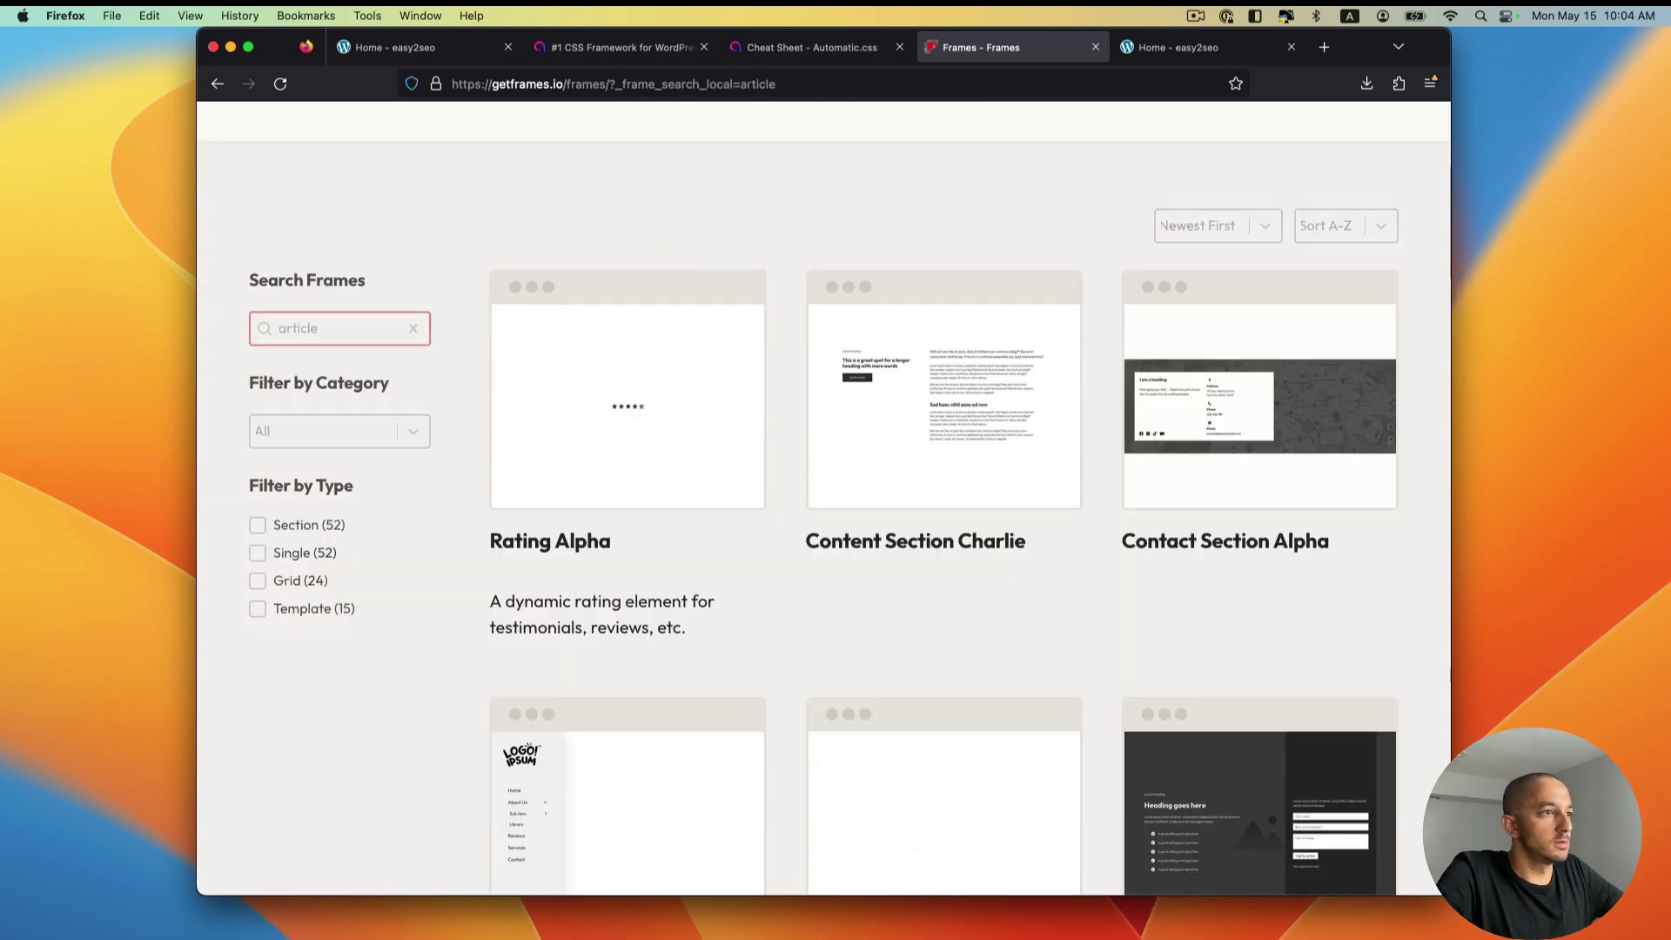
scroll(585, 438, "down", 2)
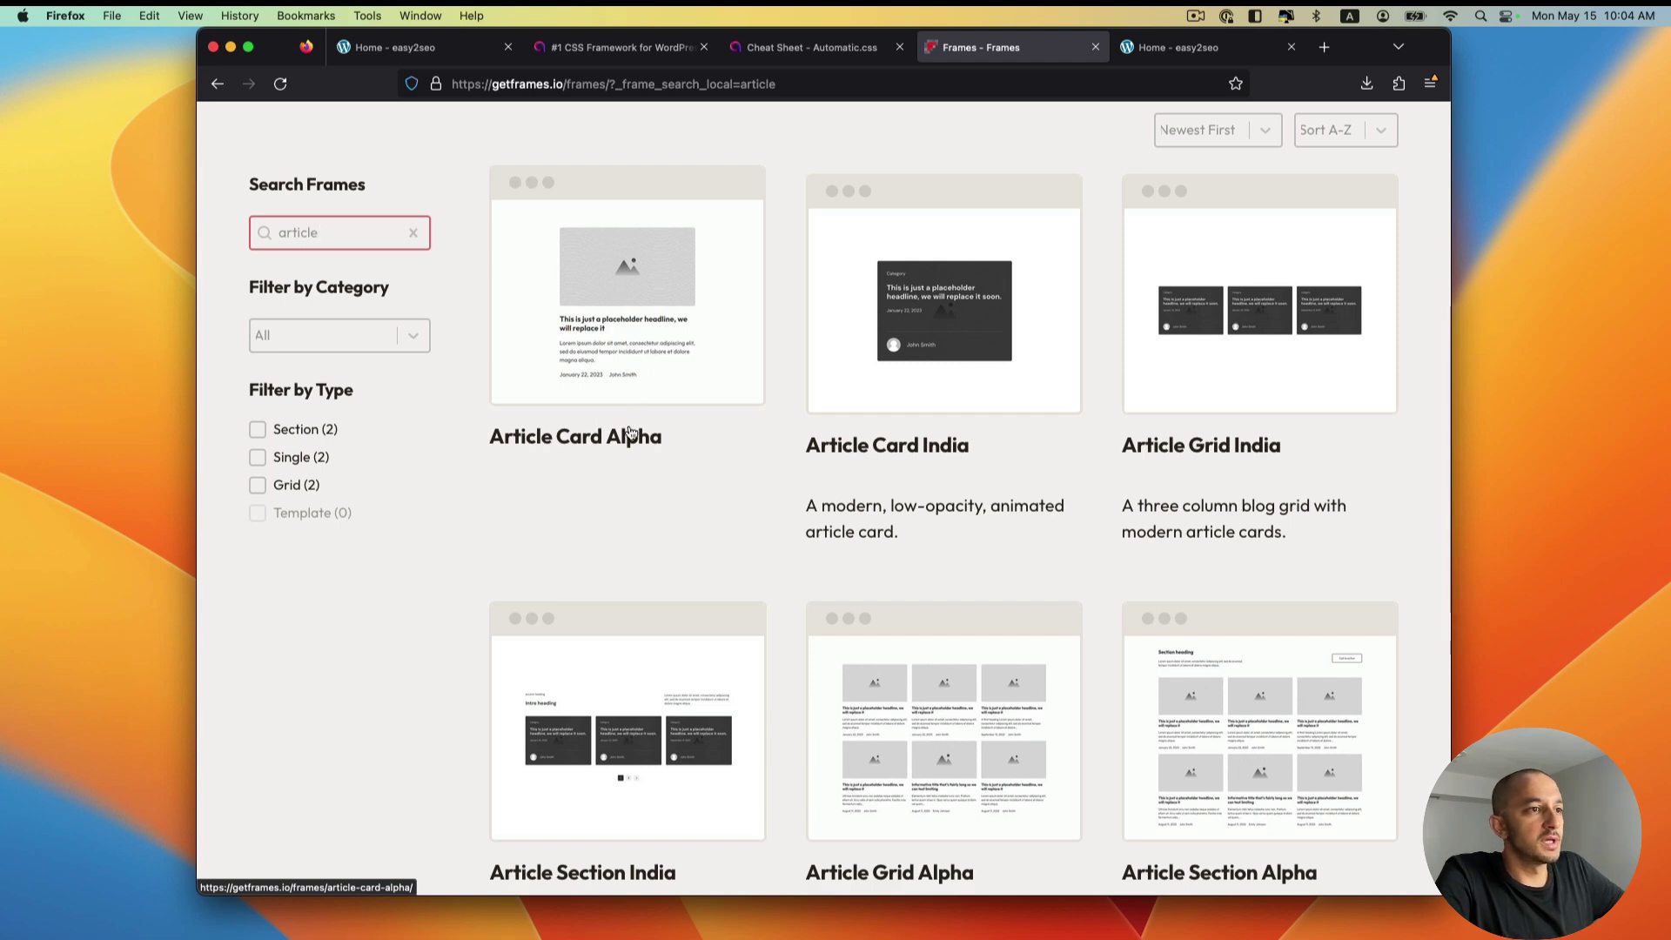
scroll(628, 432, "down", 5)
scroll(661, 374, "up", 1)
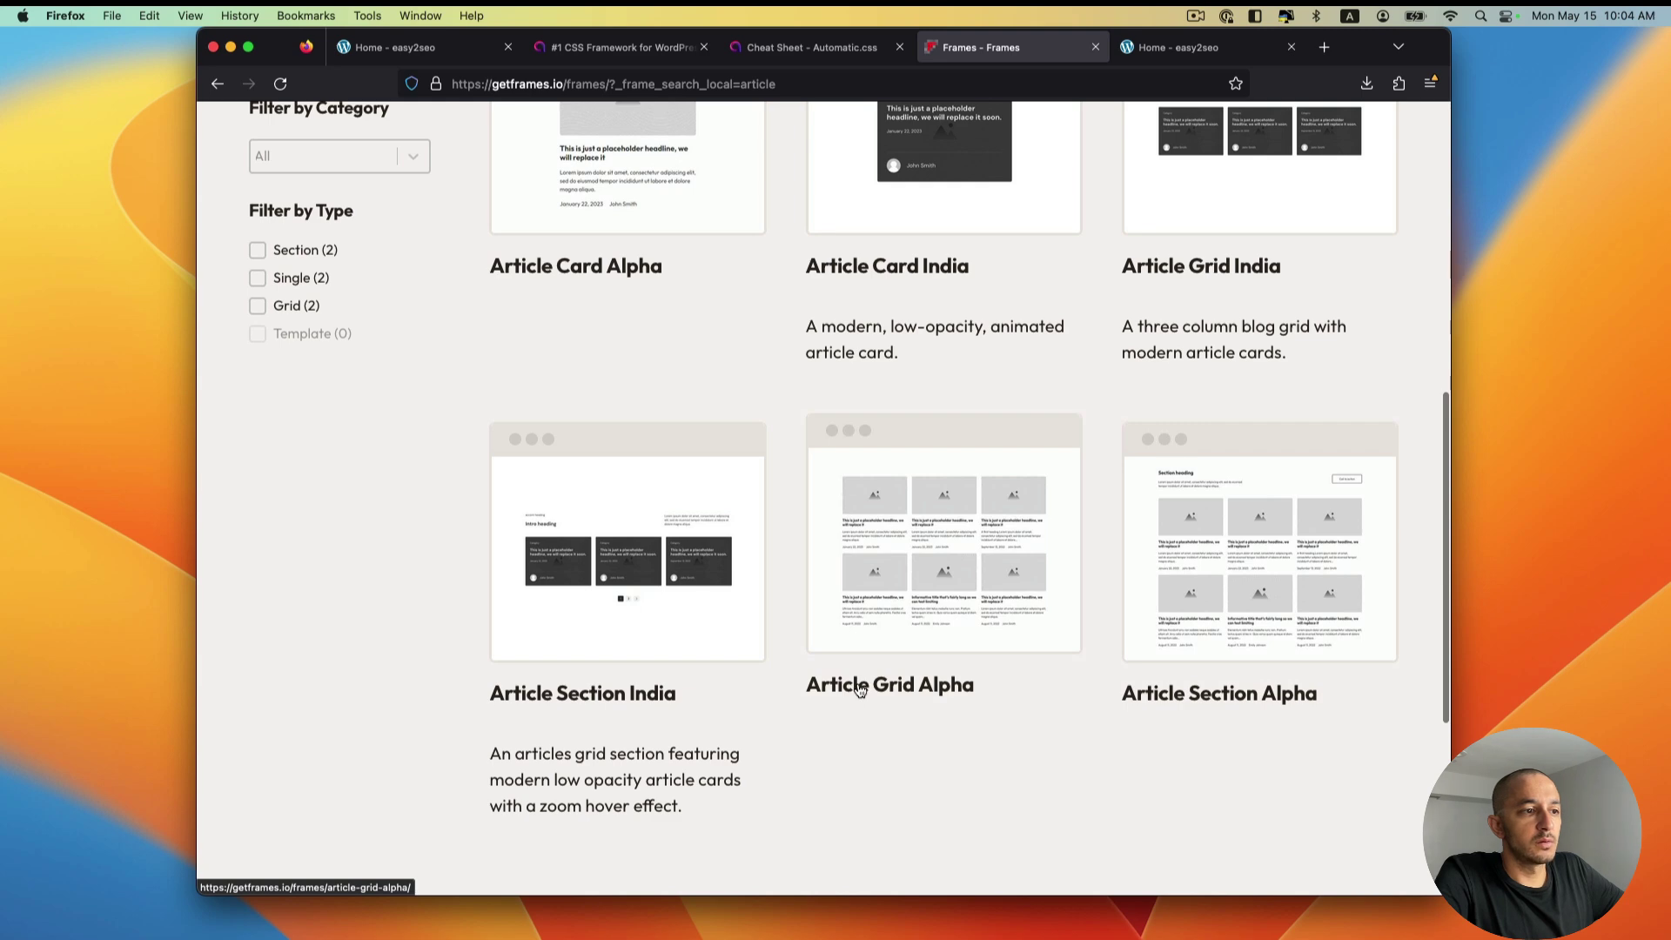
scroll(967, 643, "up", 1)
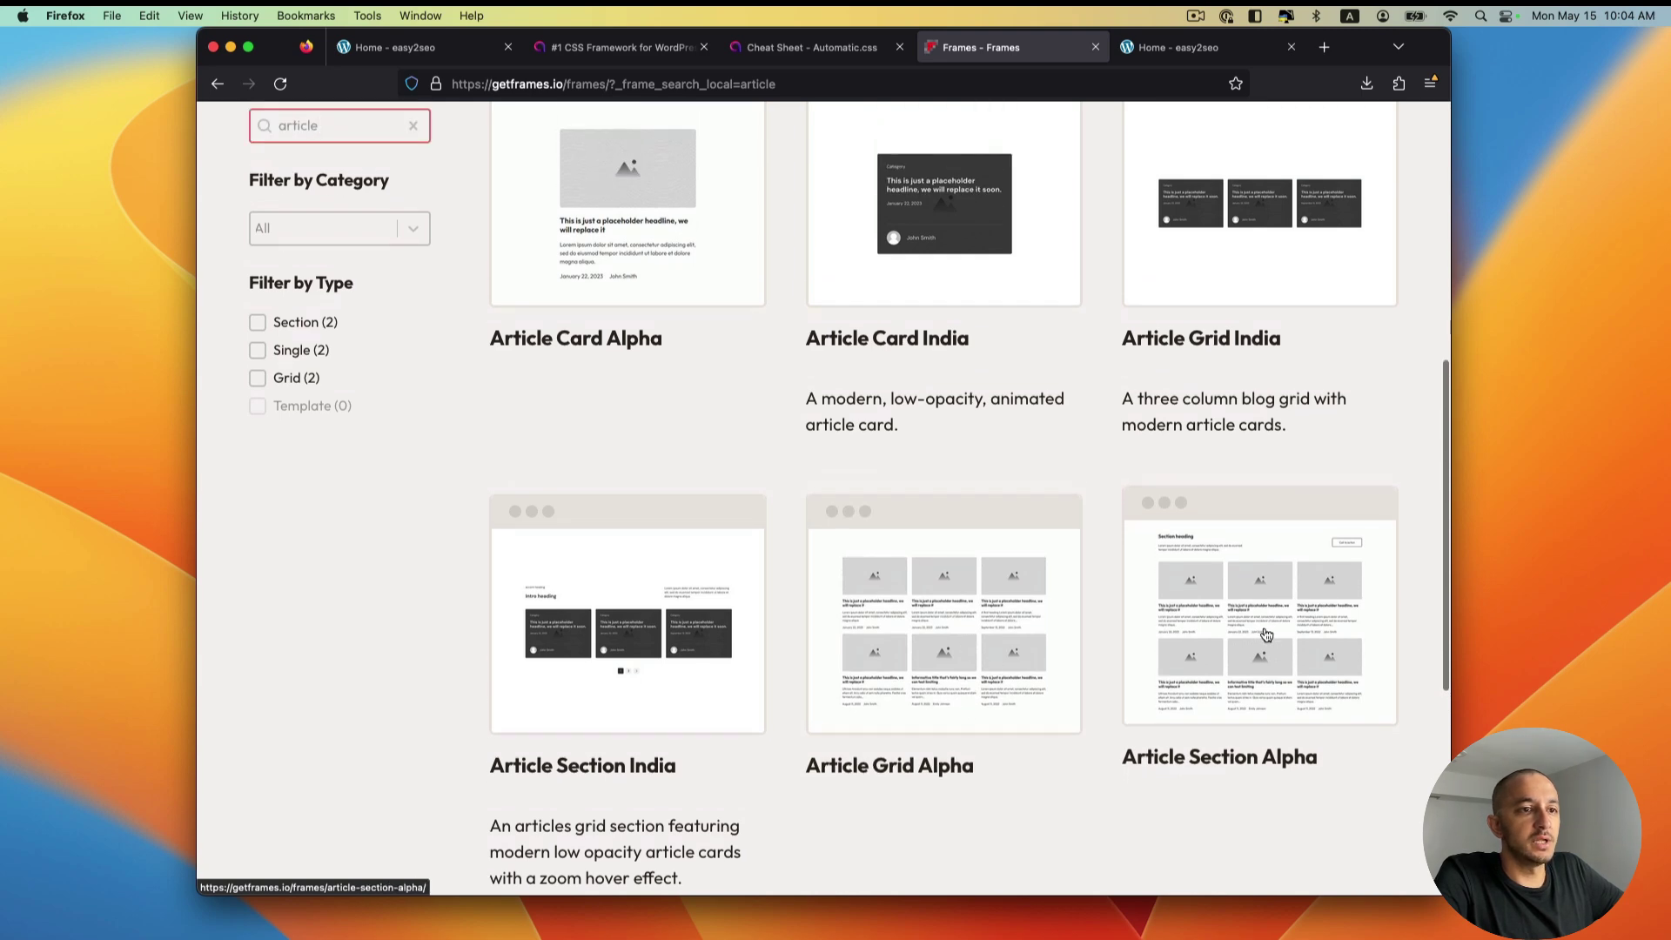
scroll(1306, 557, "down", 2)
Step: Return to the remote templates in the Bricks editor and search them for "article grid alpha"
left_click(1175, 49)
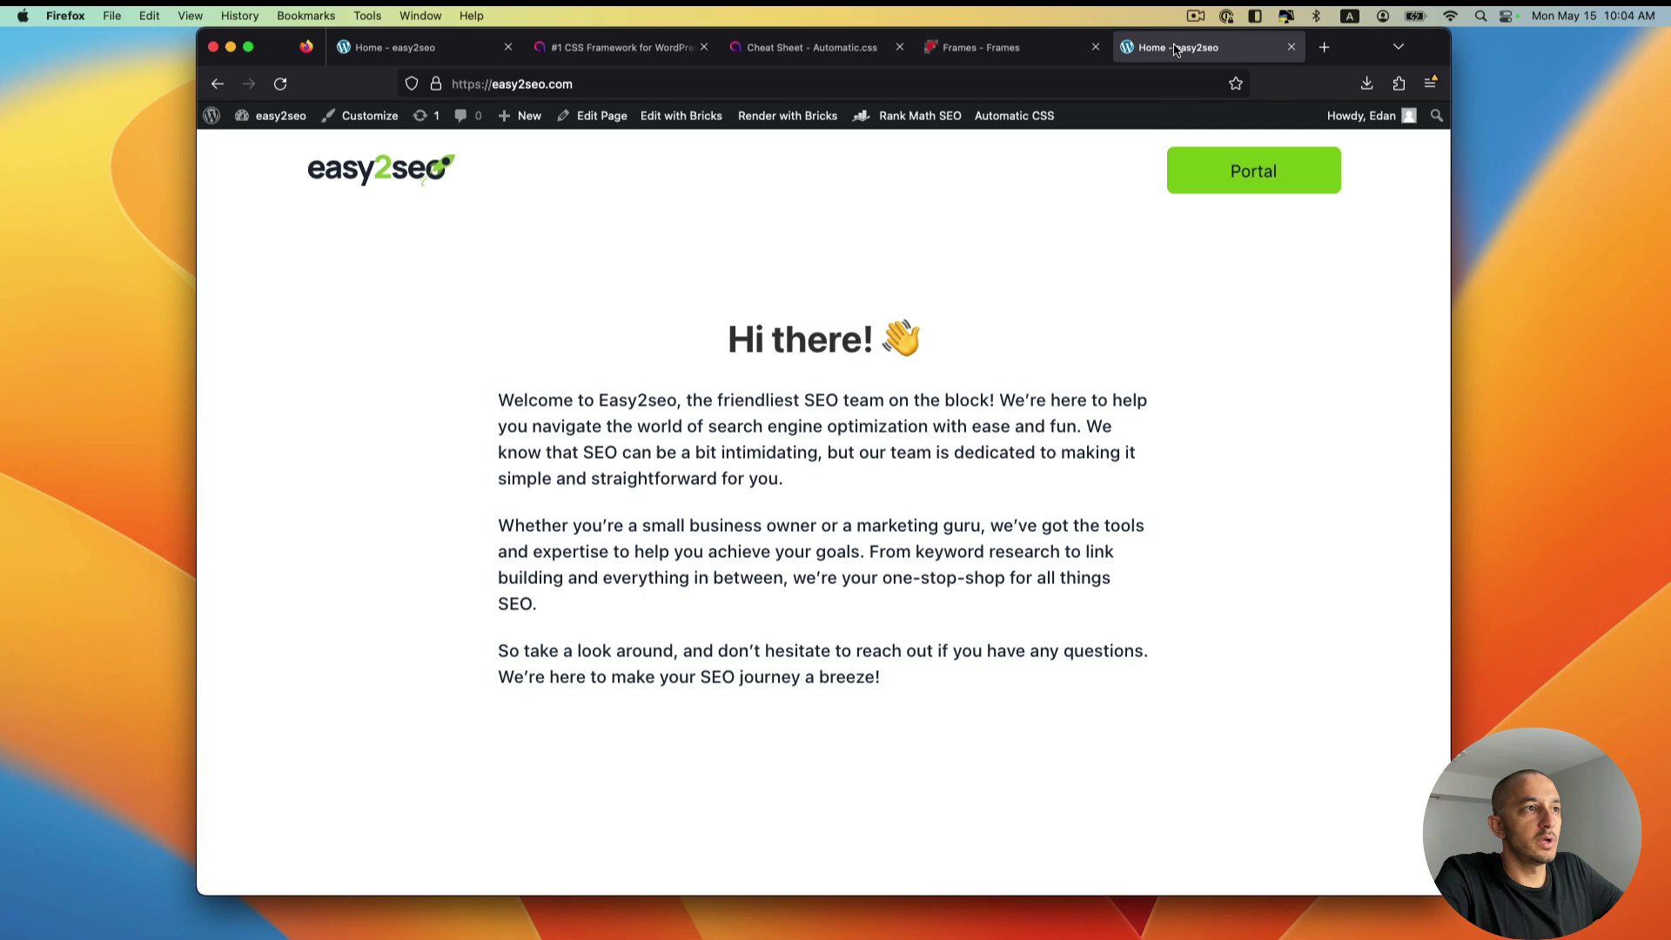
left_click(402, 49)
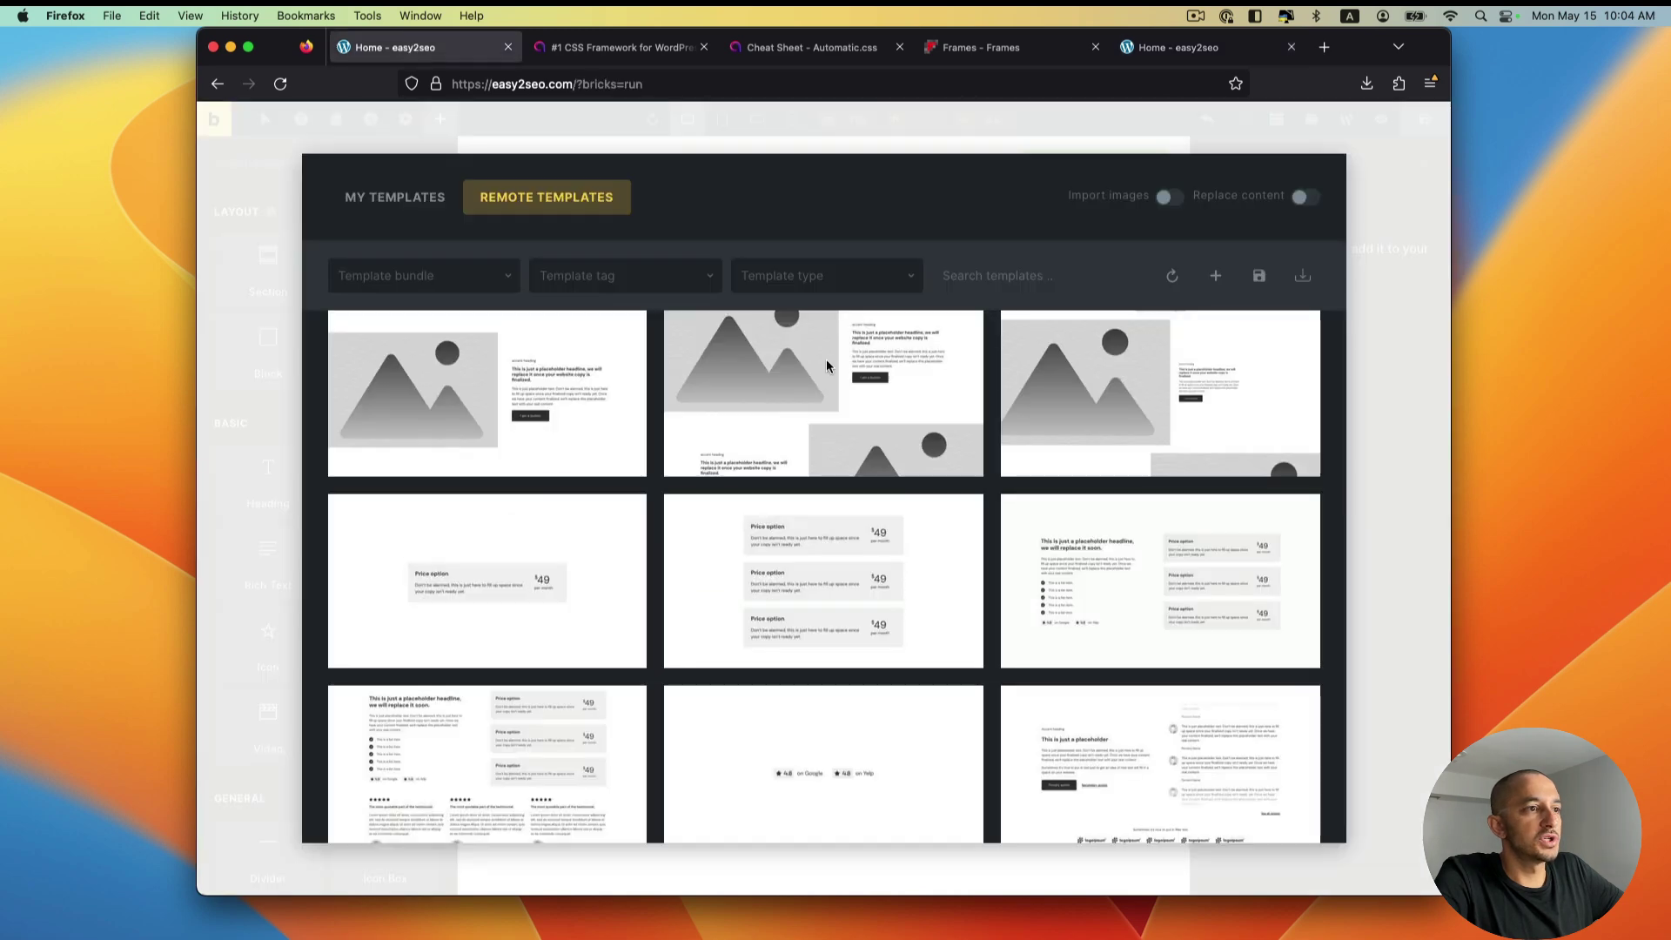
left_click(962, 49)
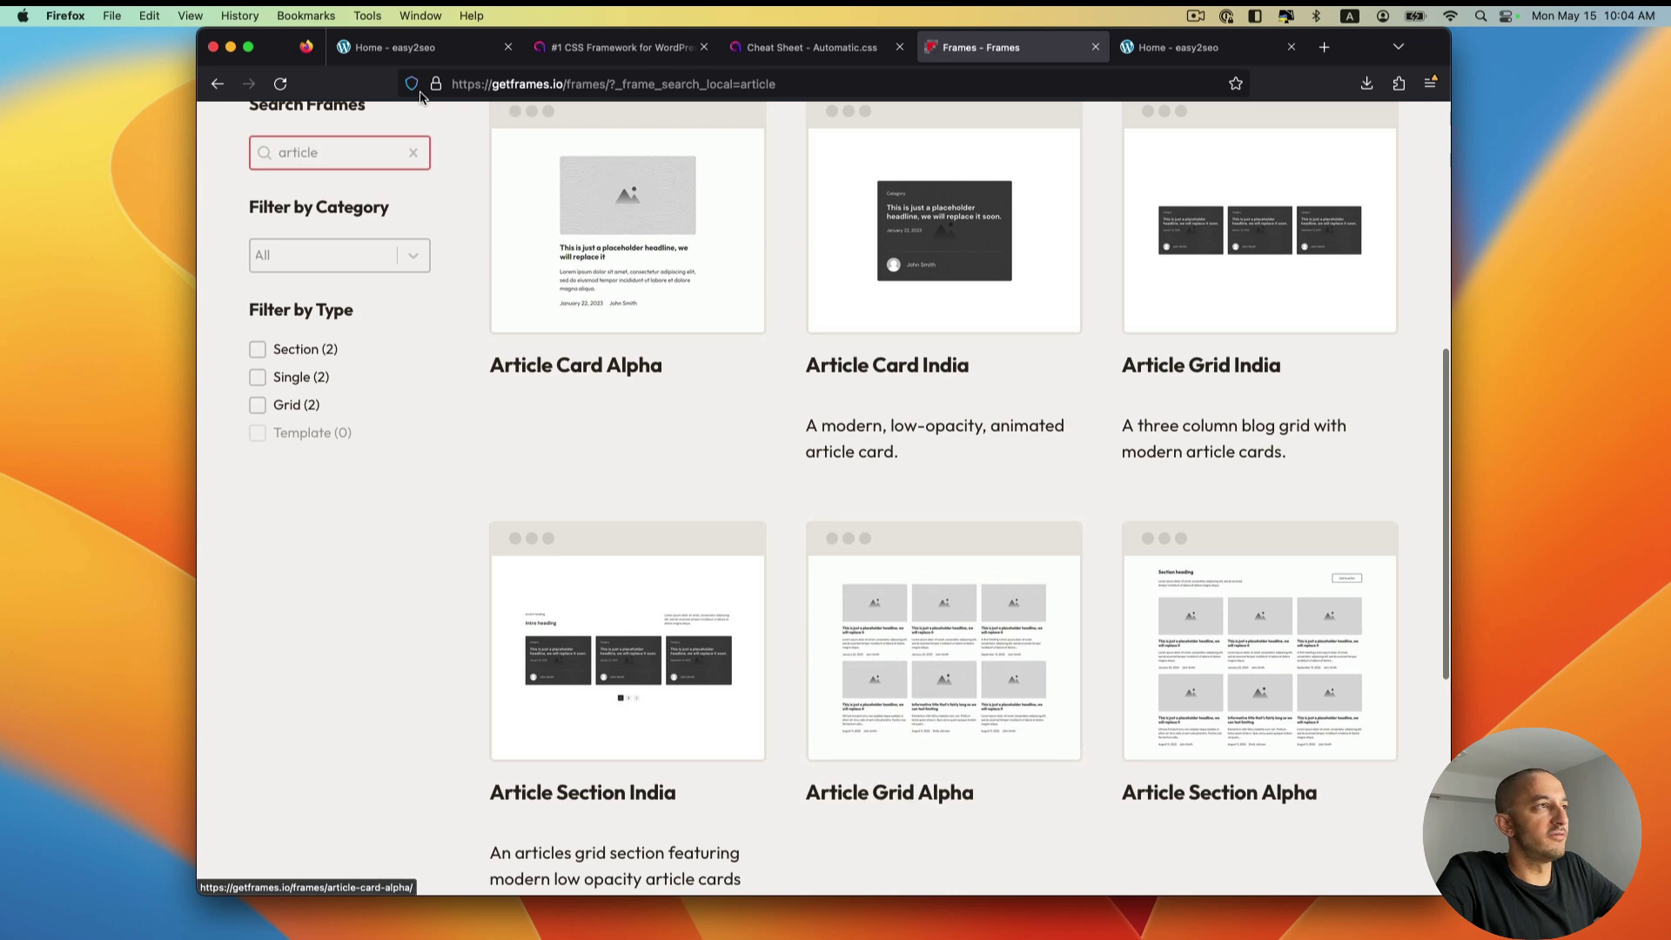
left_click(404, 48)
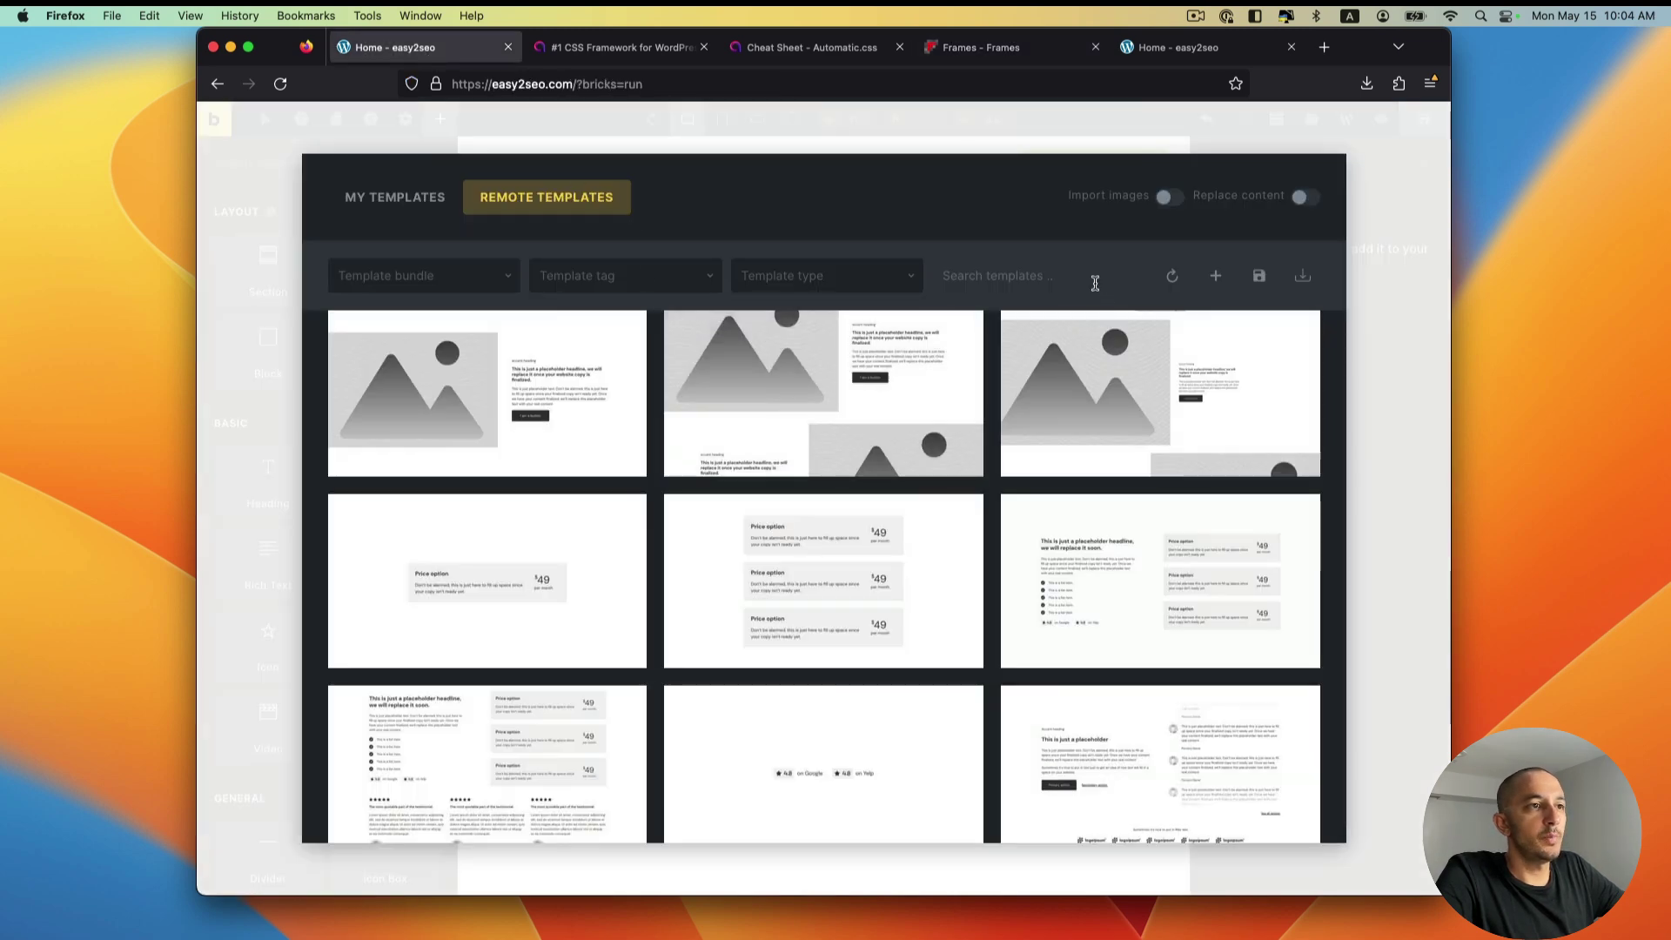
type("article grid")
scroll(824, 574, "down", 2)
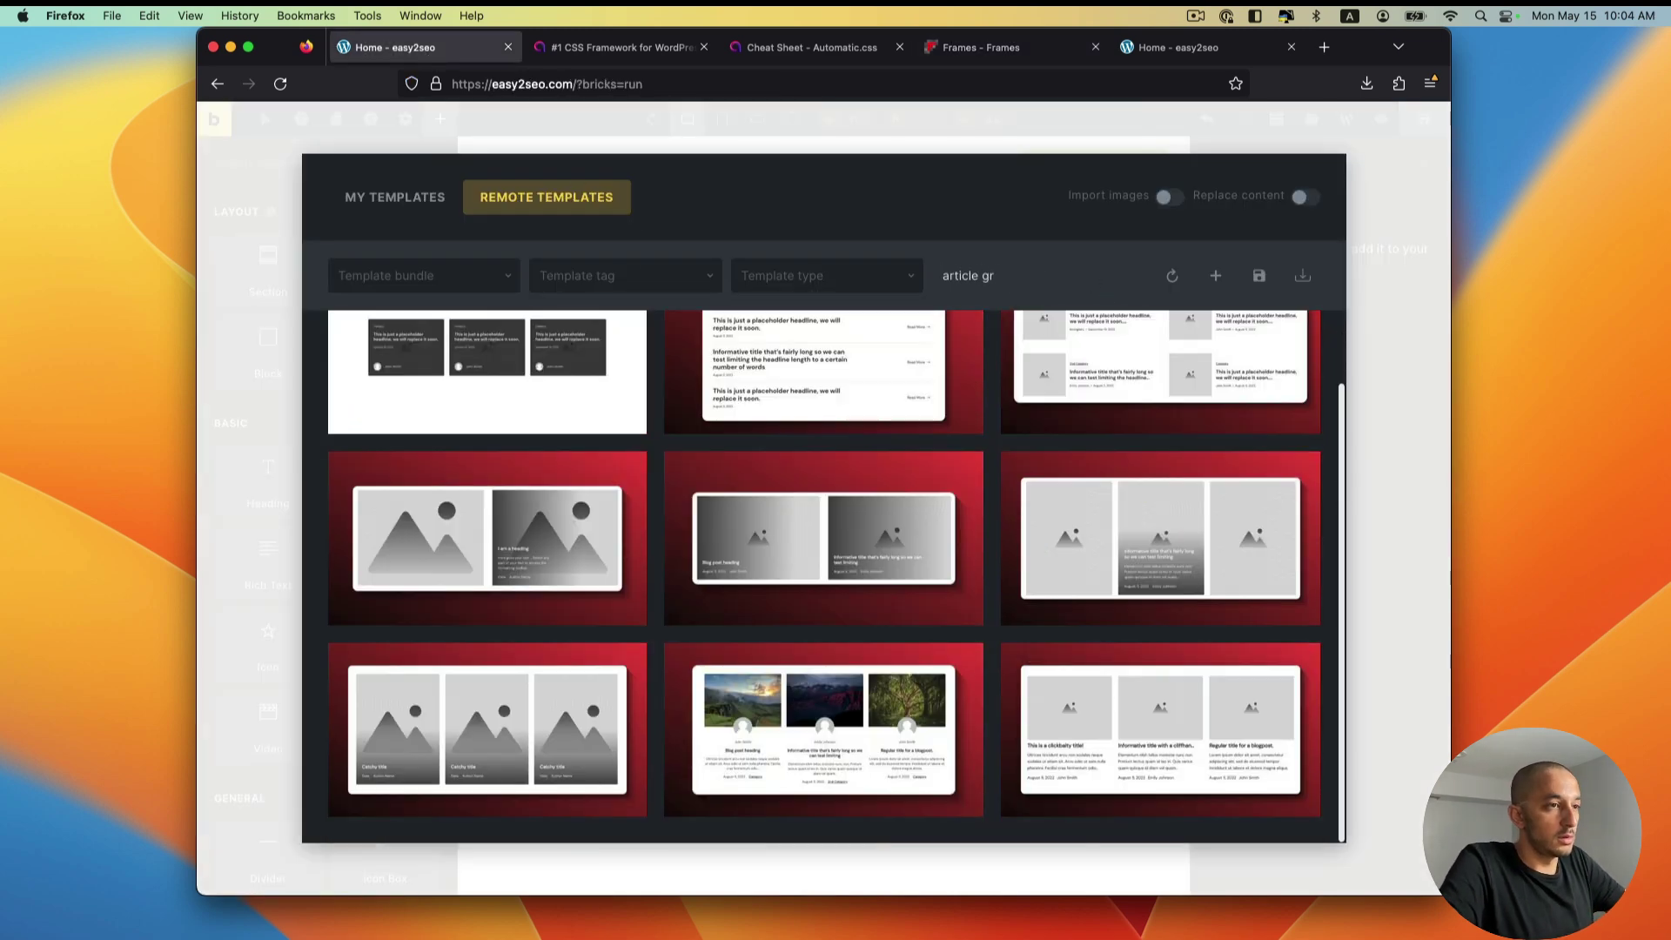
type("alpha")
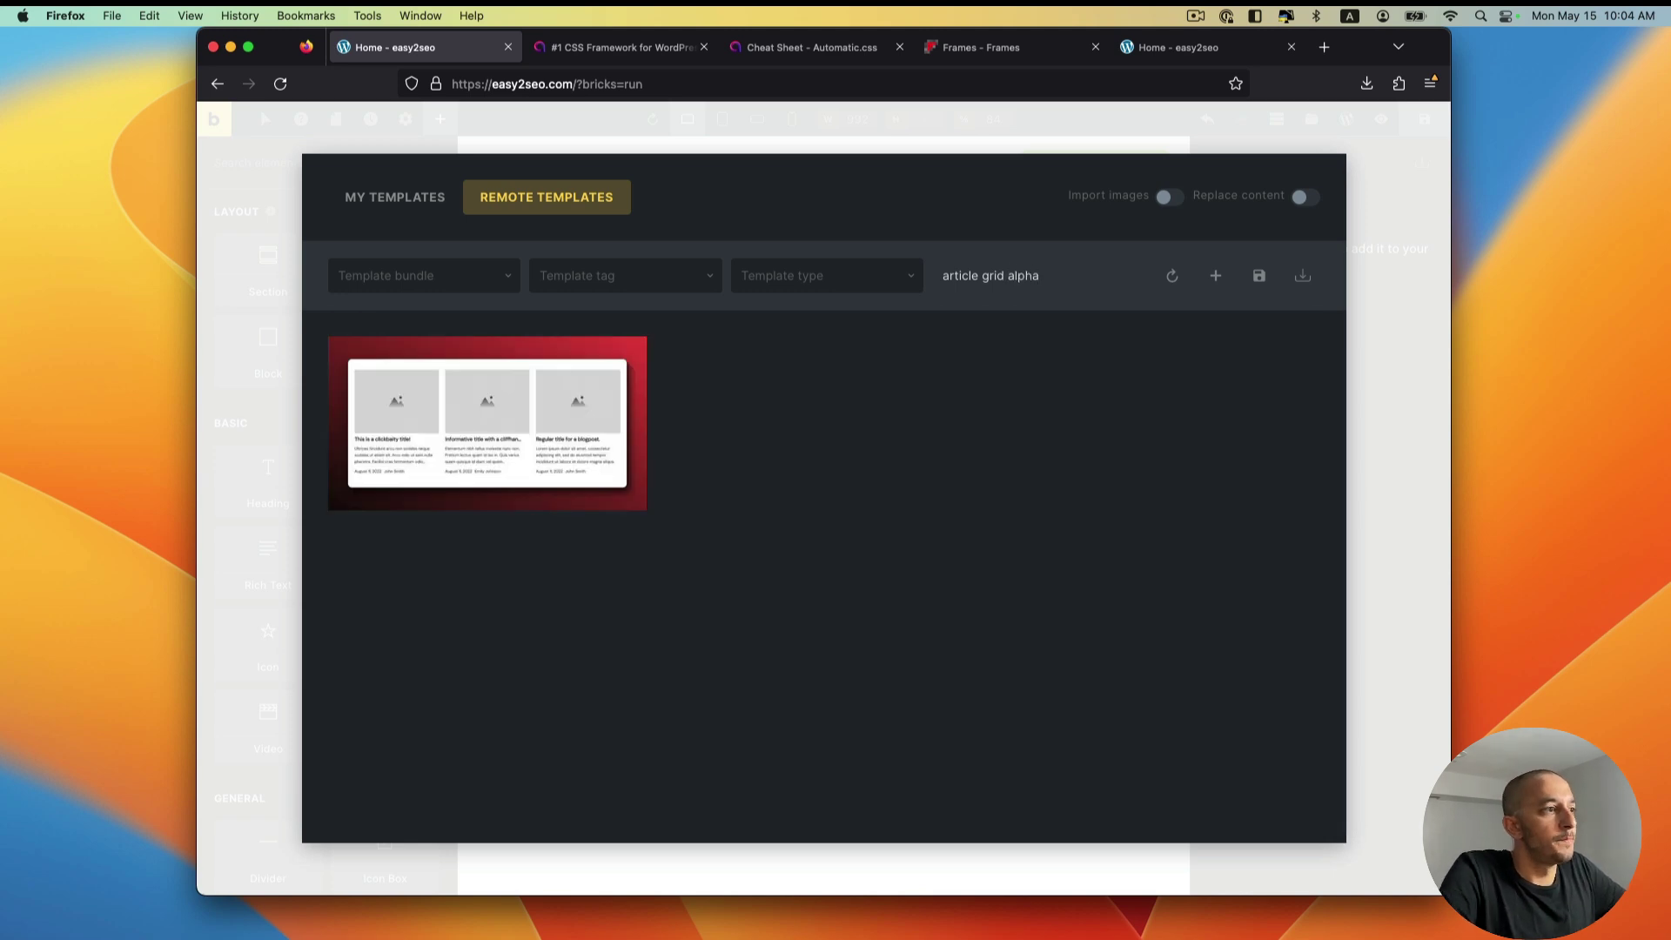
mouse_move(505, 441)
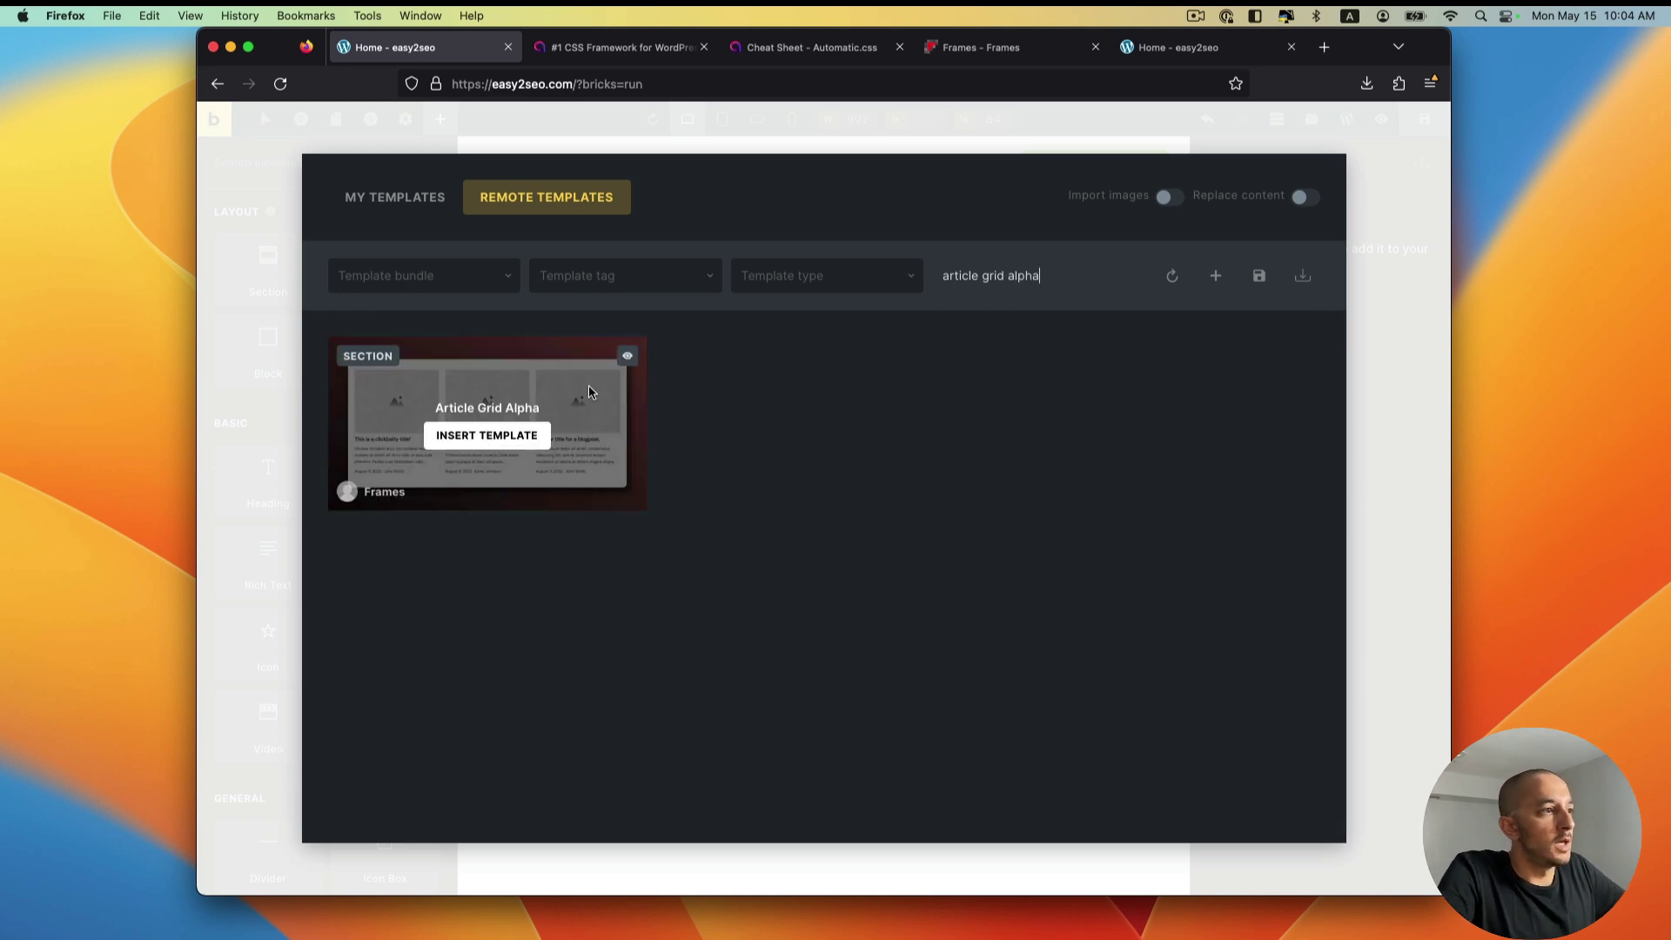
Step: Insert the Article Grid Alpha template into the Home page without importing its theme style
left_click(485, 445)
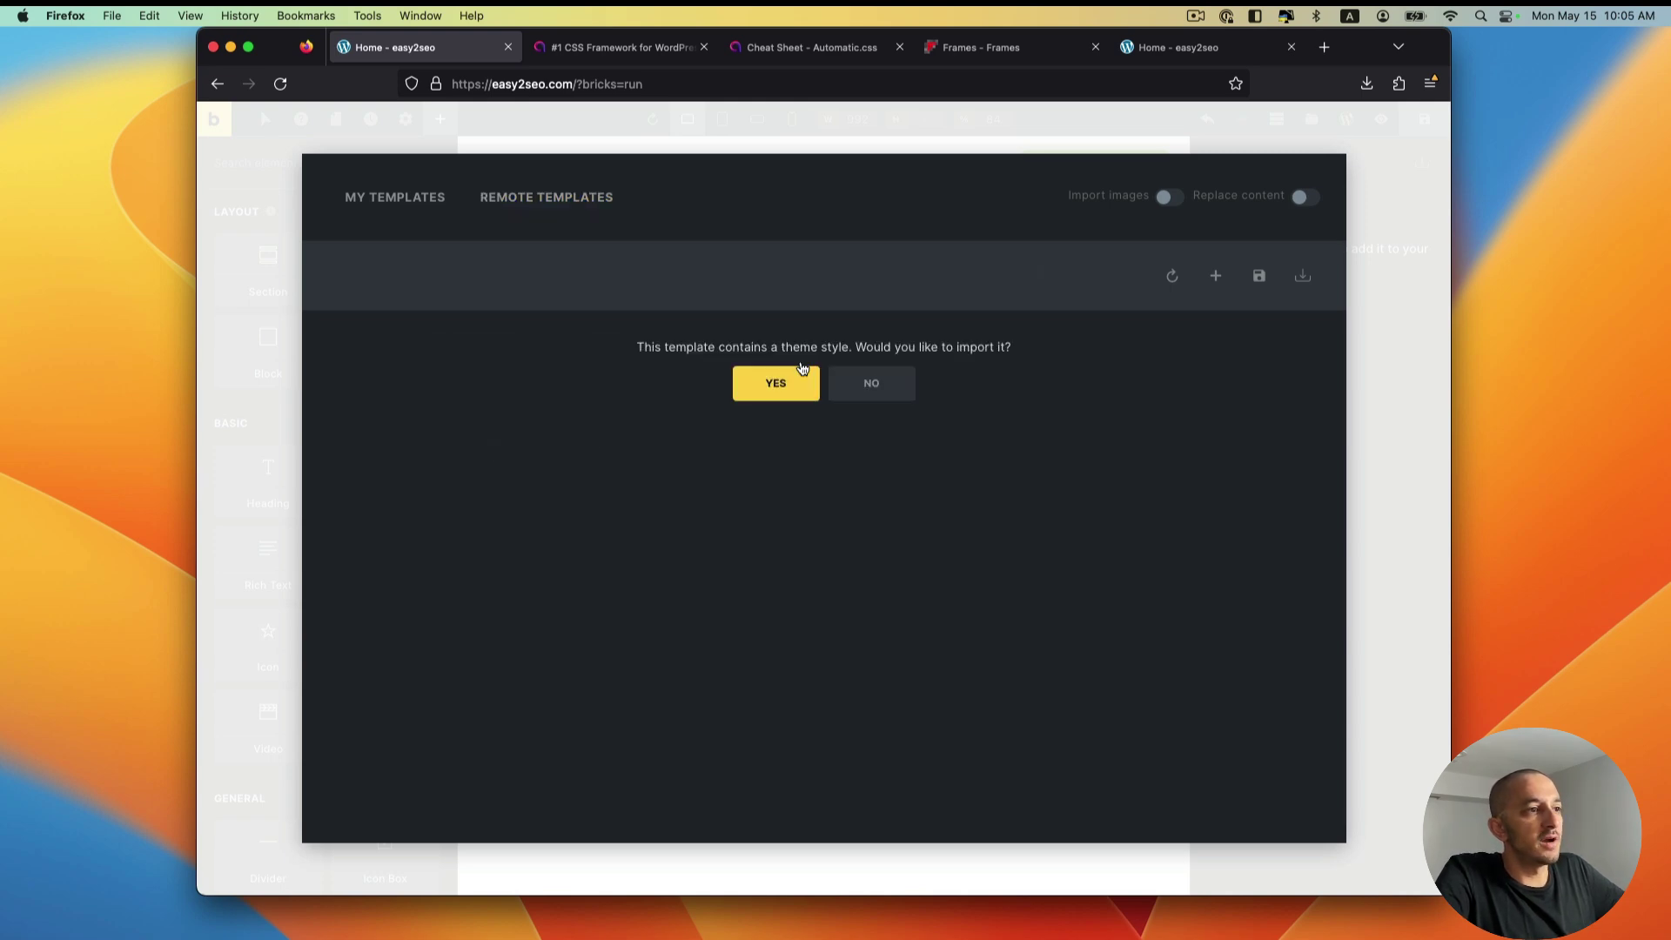
left_click_drag(834, 347, 775, 348)
left_click(776, 348)
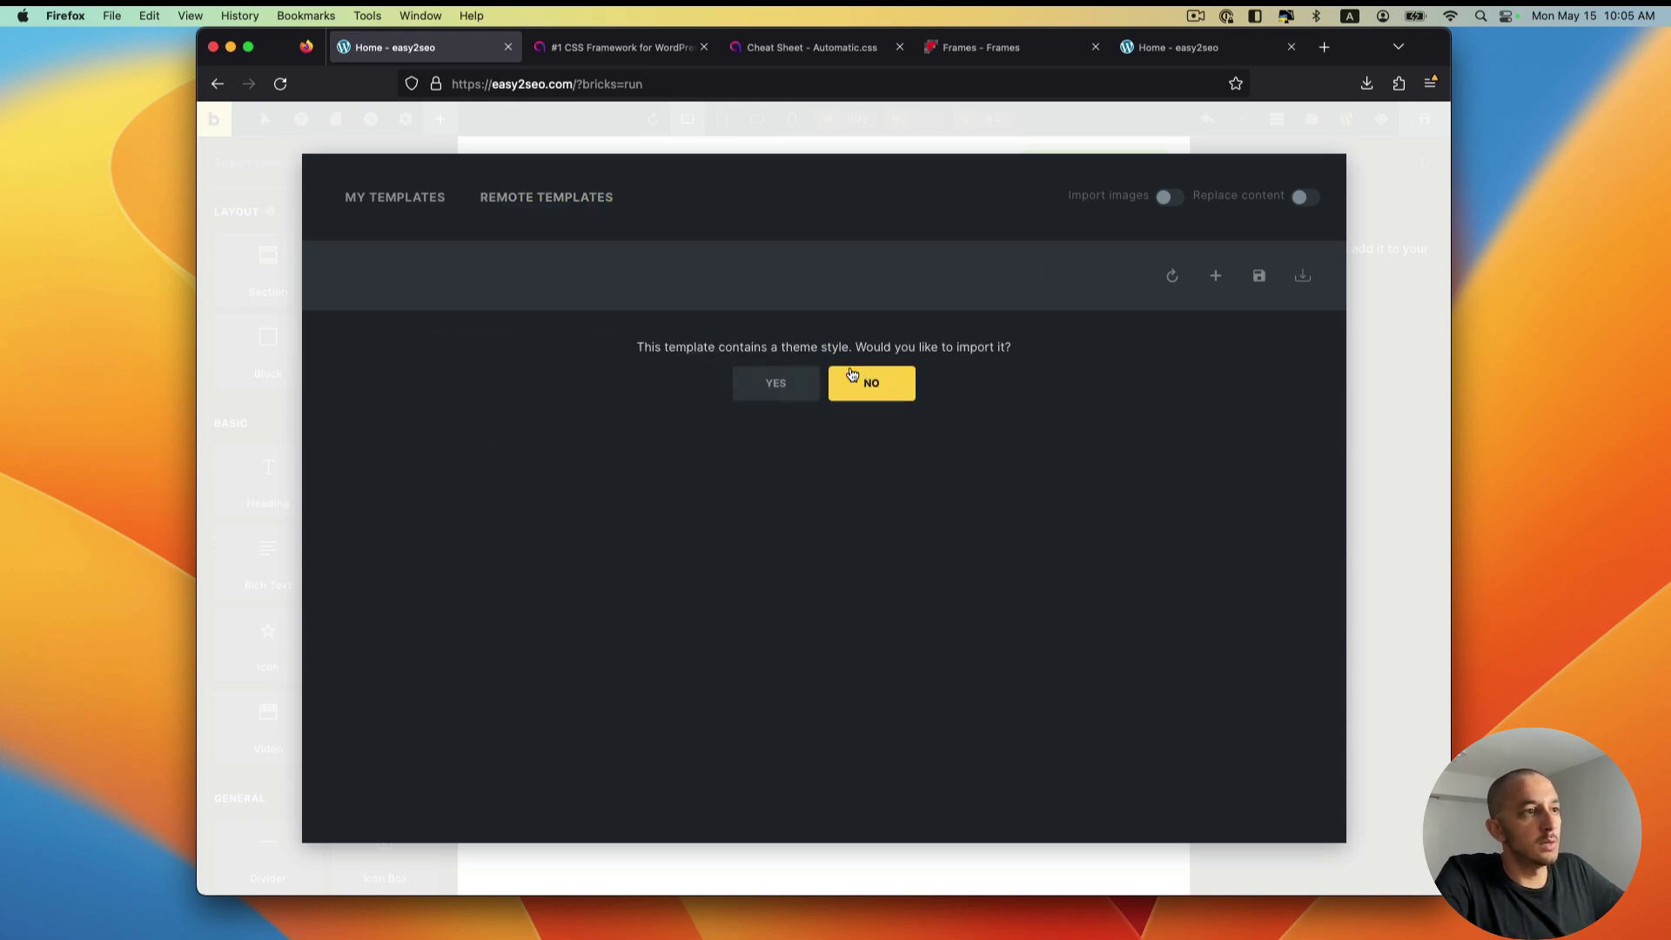
left_click(866, 386)
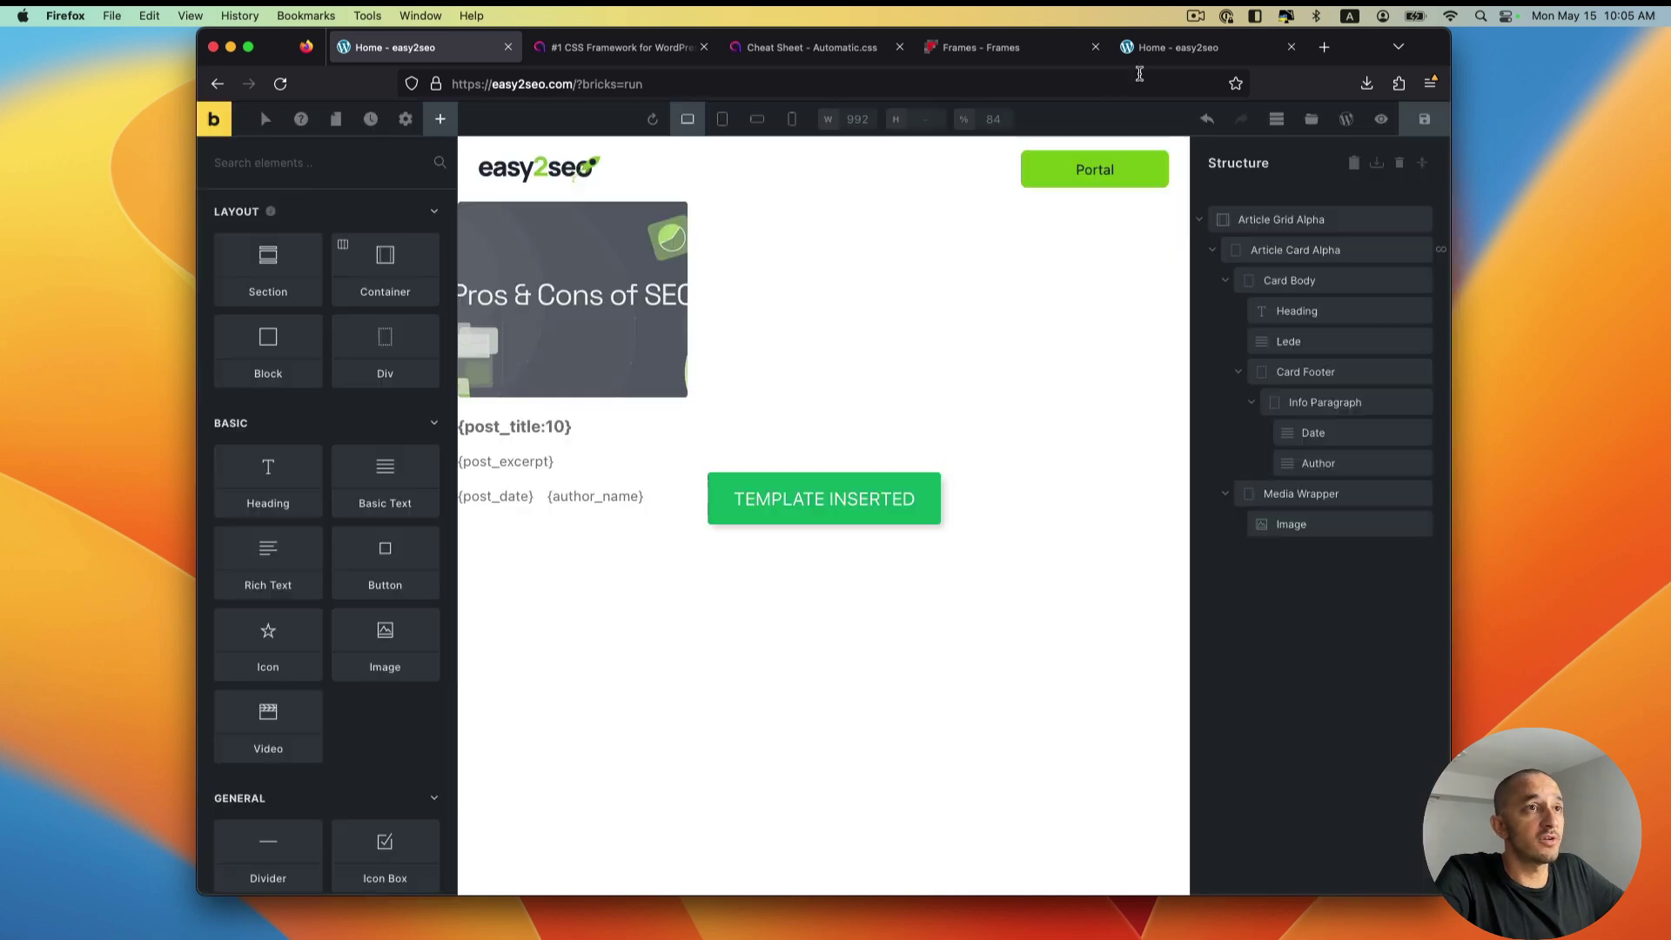
Step: Examine the Article Card Alpha element's query loop and layout settings and its .fr-article-card-alpha class in the Home page structure
left_click(1179, 47)
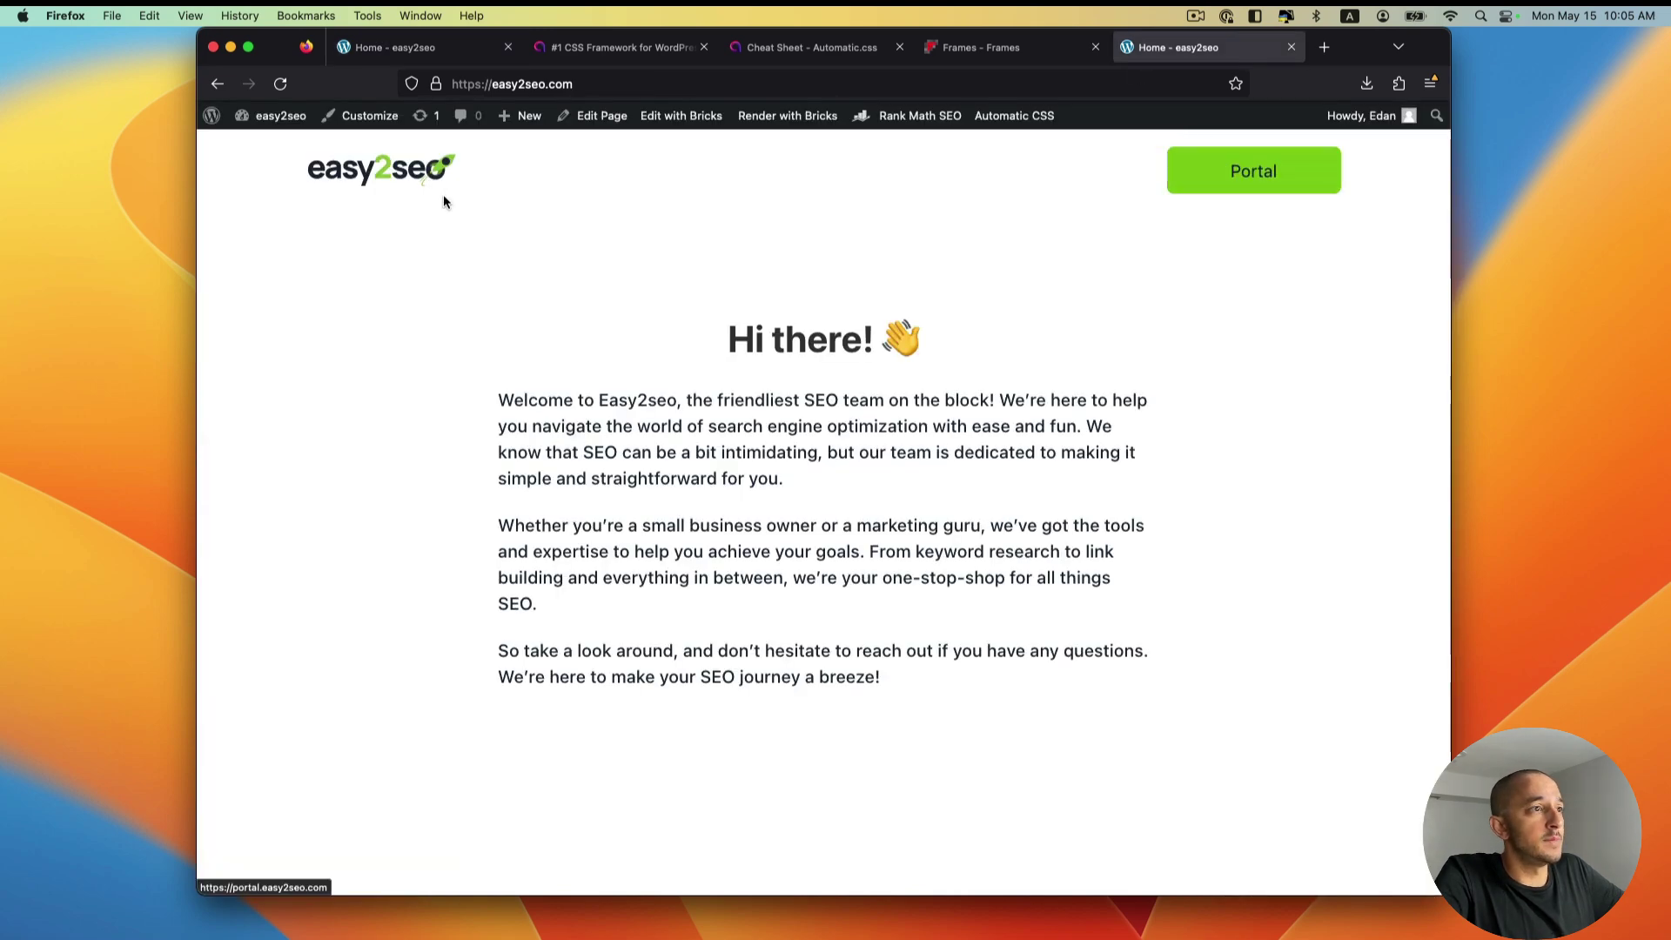
left_click(424, 53)
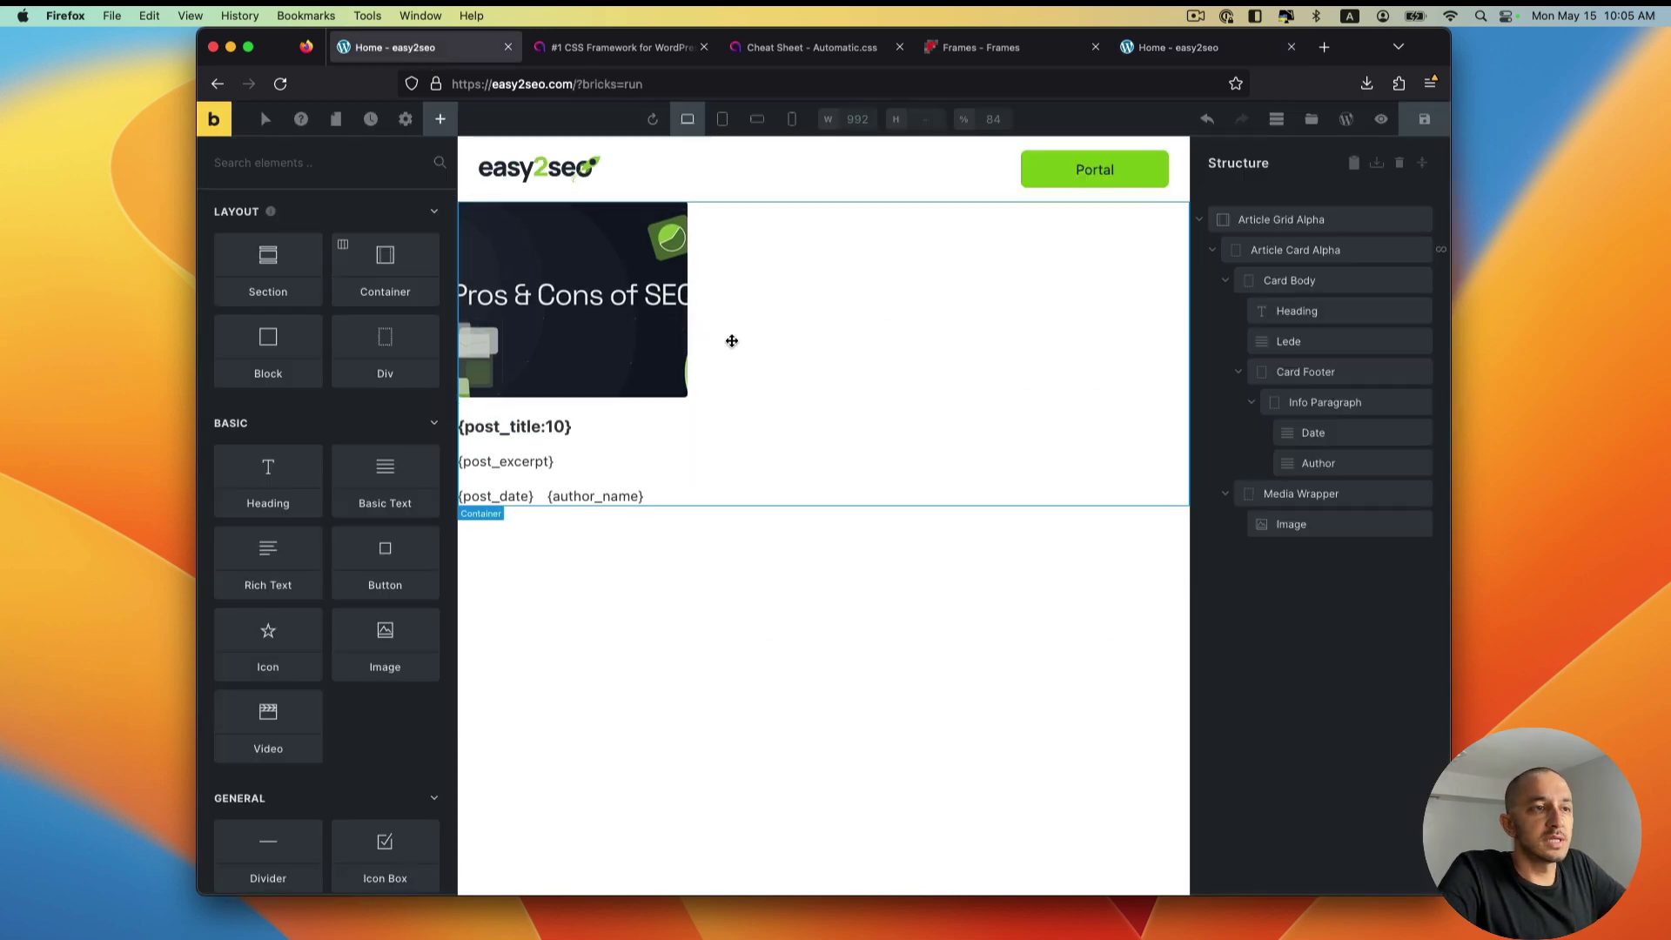
left_click(1320, 251)
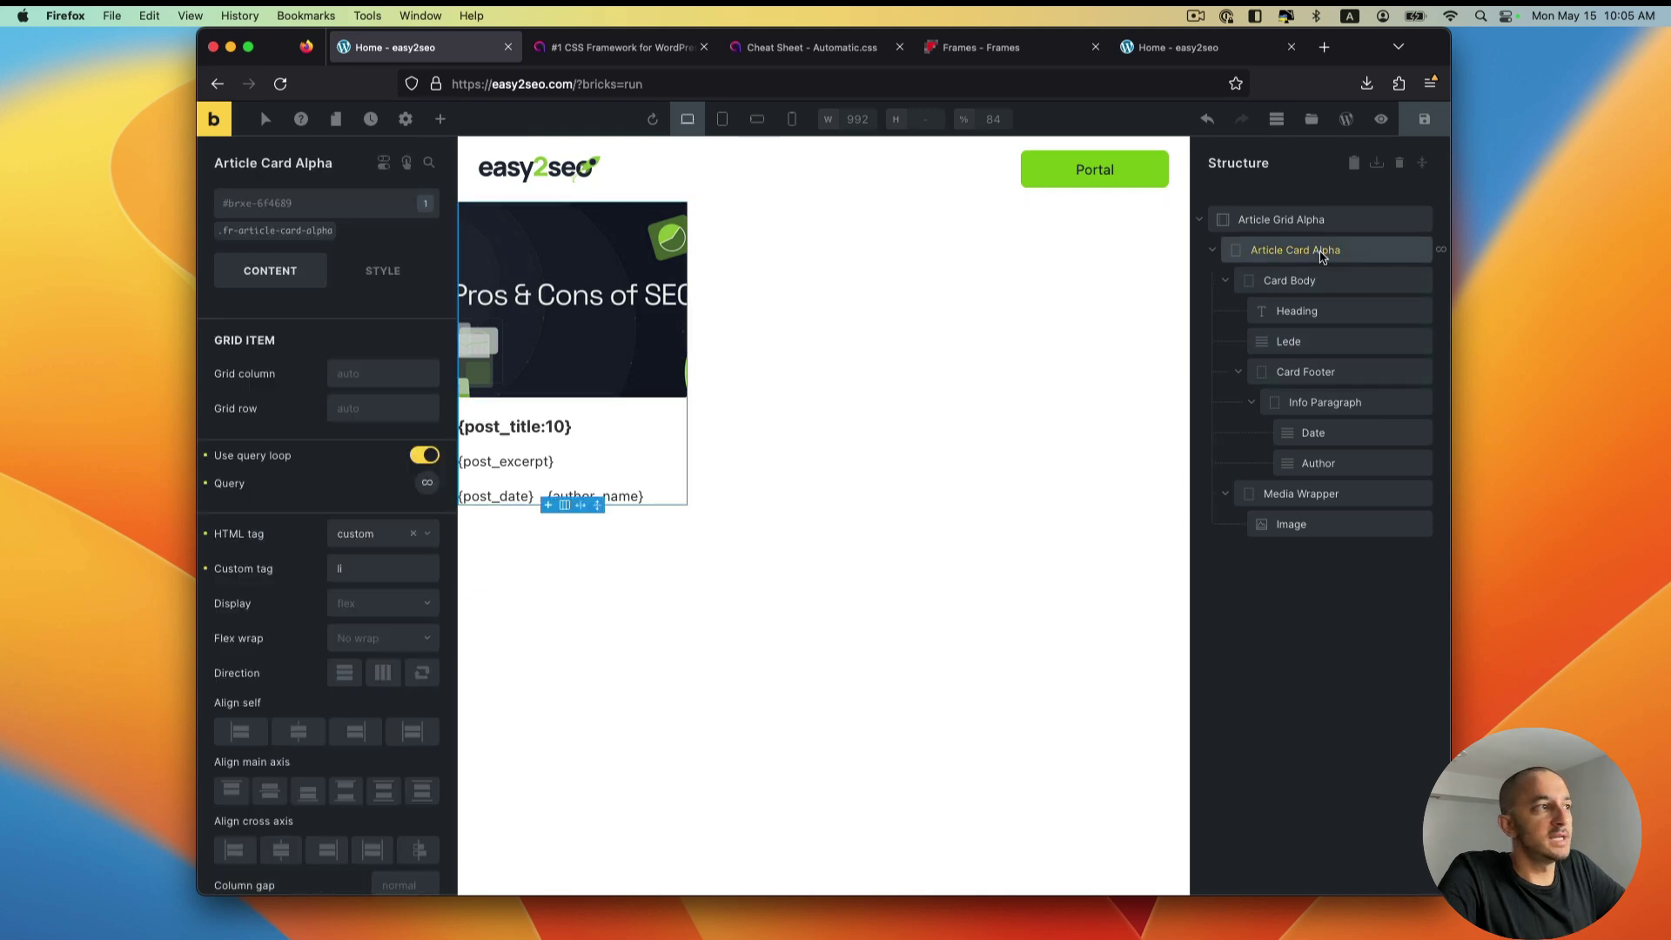
left_click(257, 231)
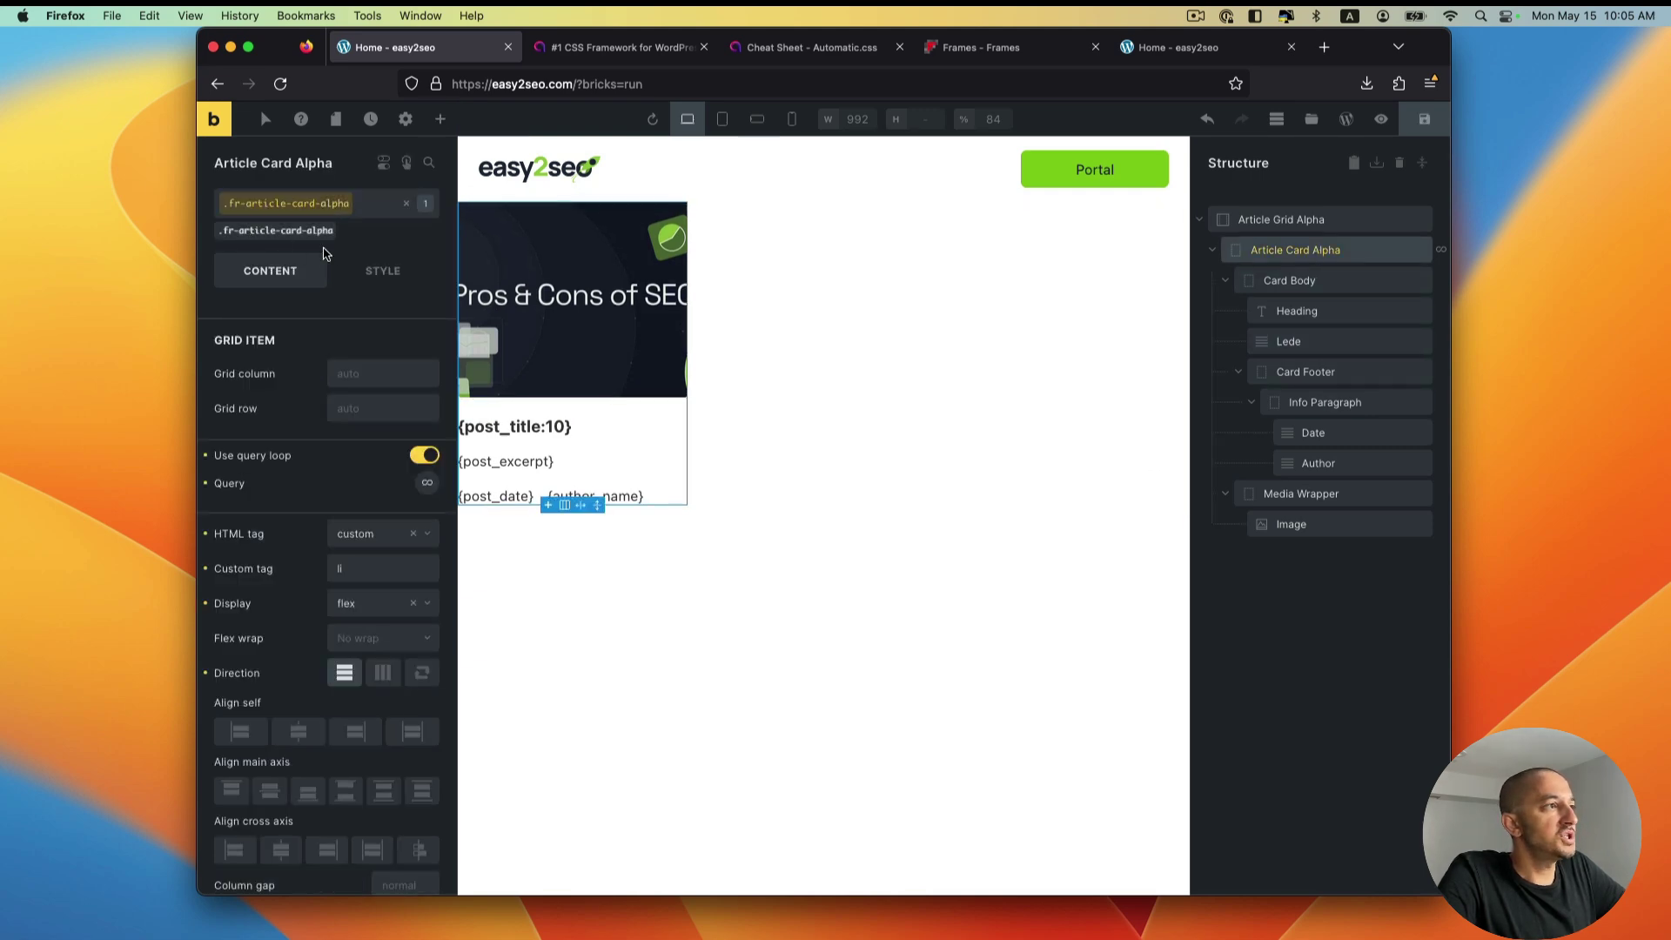
left_click(405, 203)
left_click(383, 271)
left_click(282, 280)
scroll(424, 401, "down", 1)
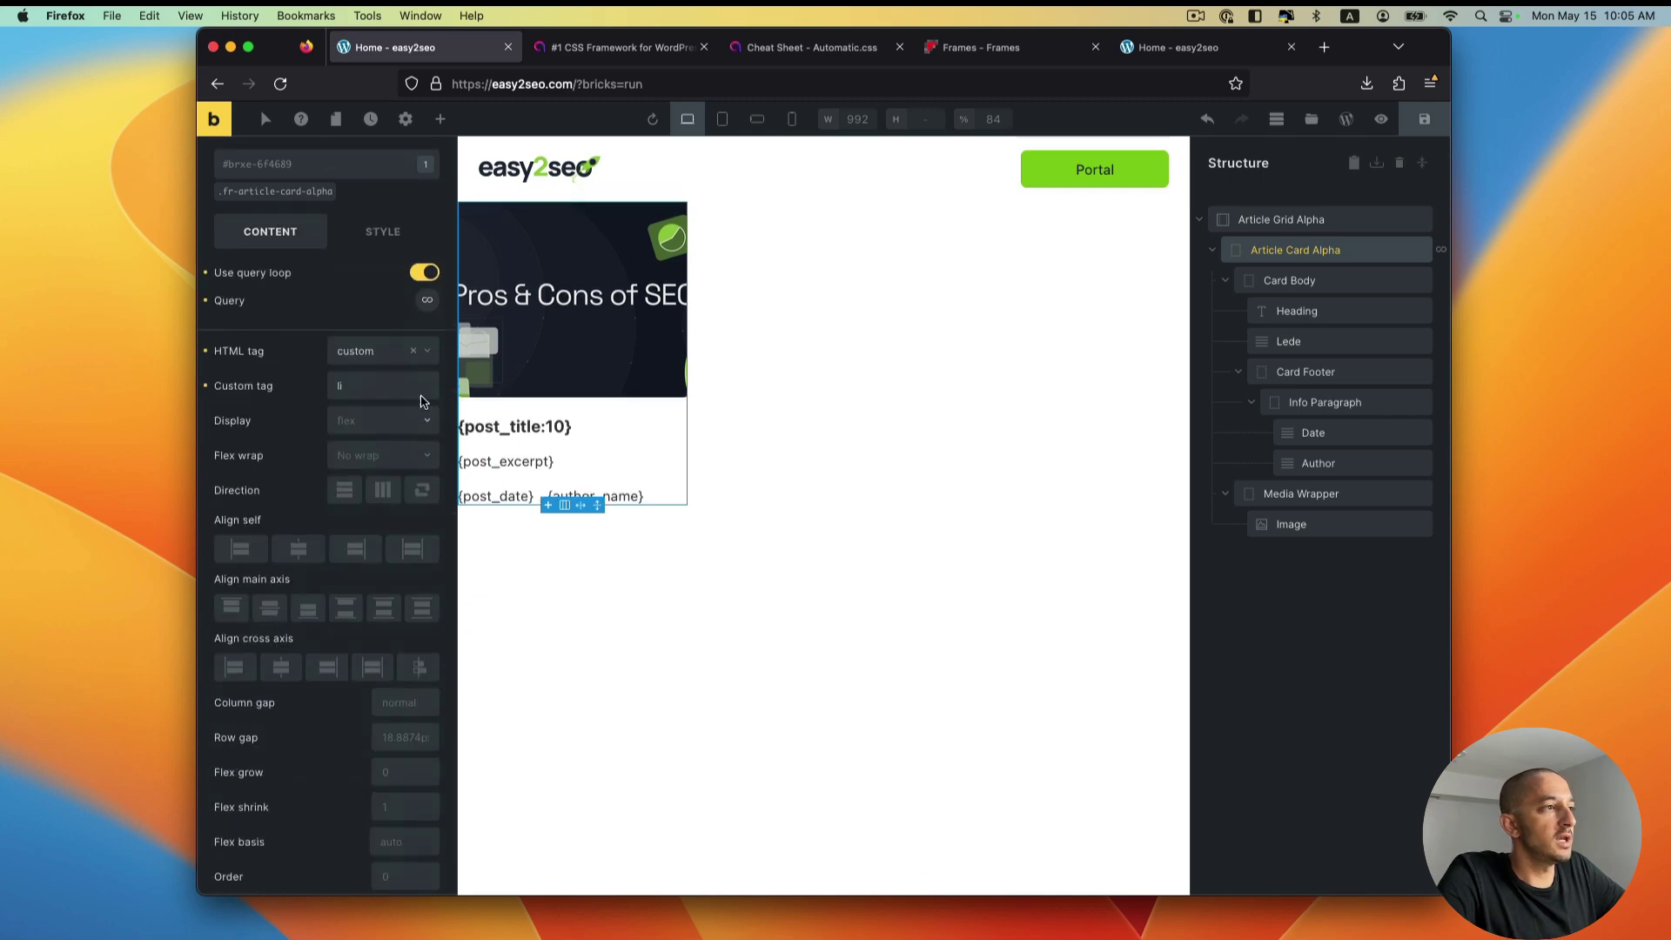
scroll(404, 384, "up", 1)
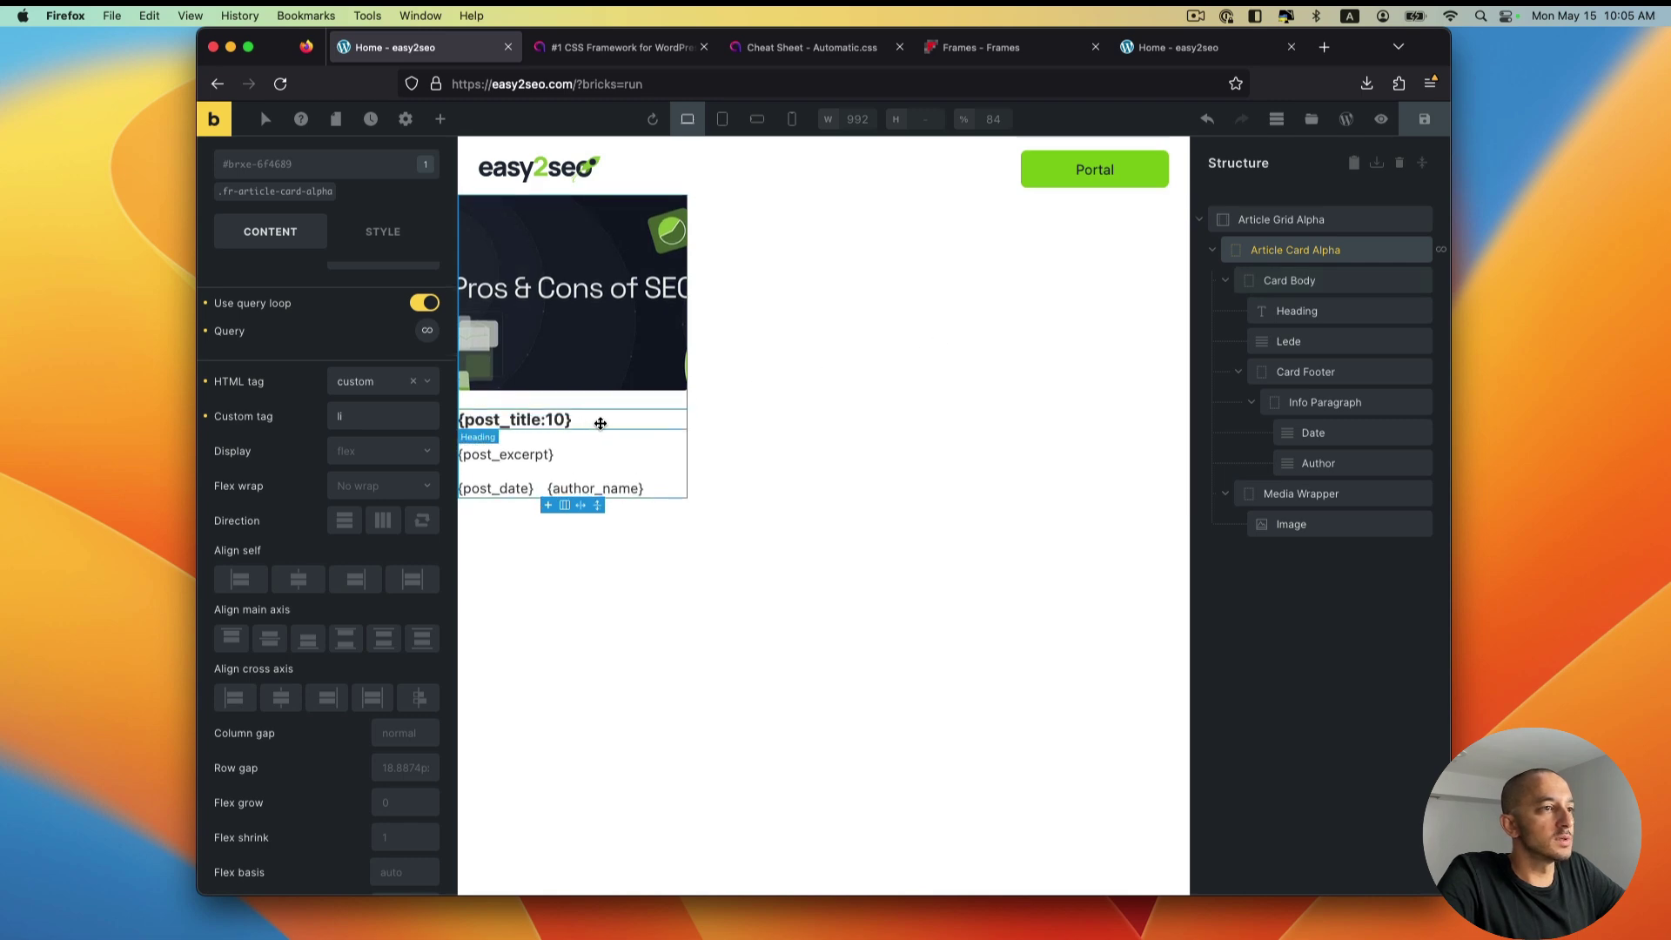
Step: Examine the content settings of the Card Body, Heading and Lede elements inside the article card
left_click(1349, 283)
left_click(1336, 311)
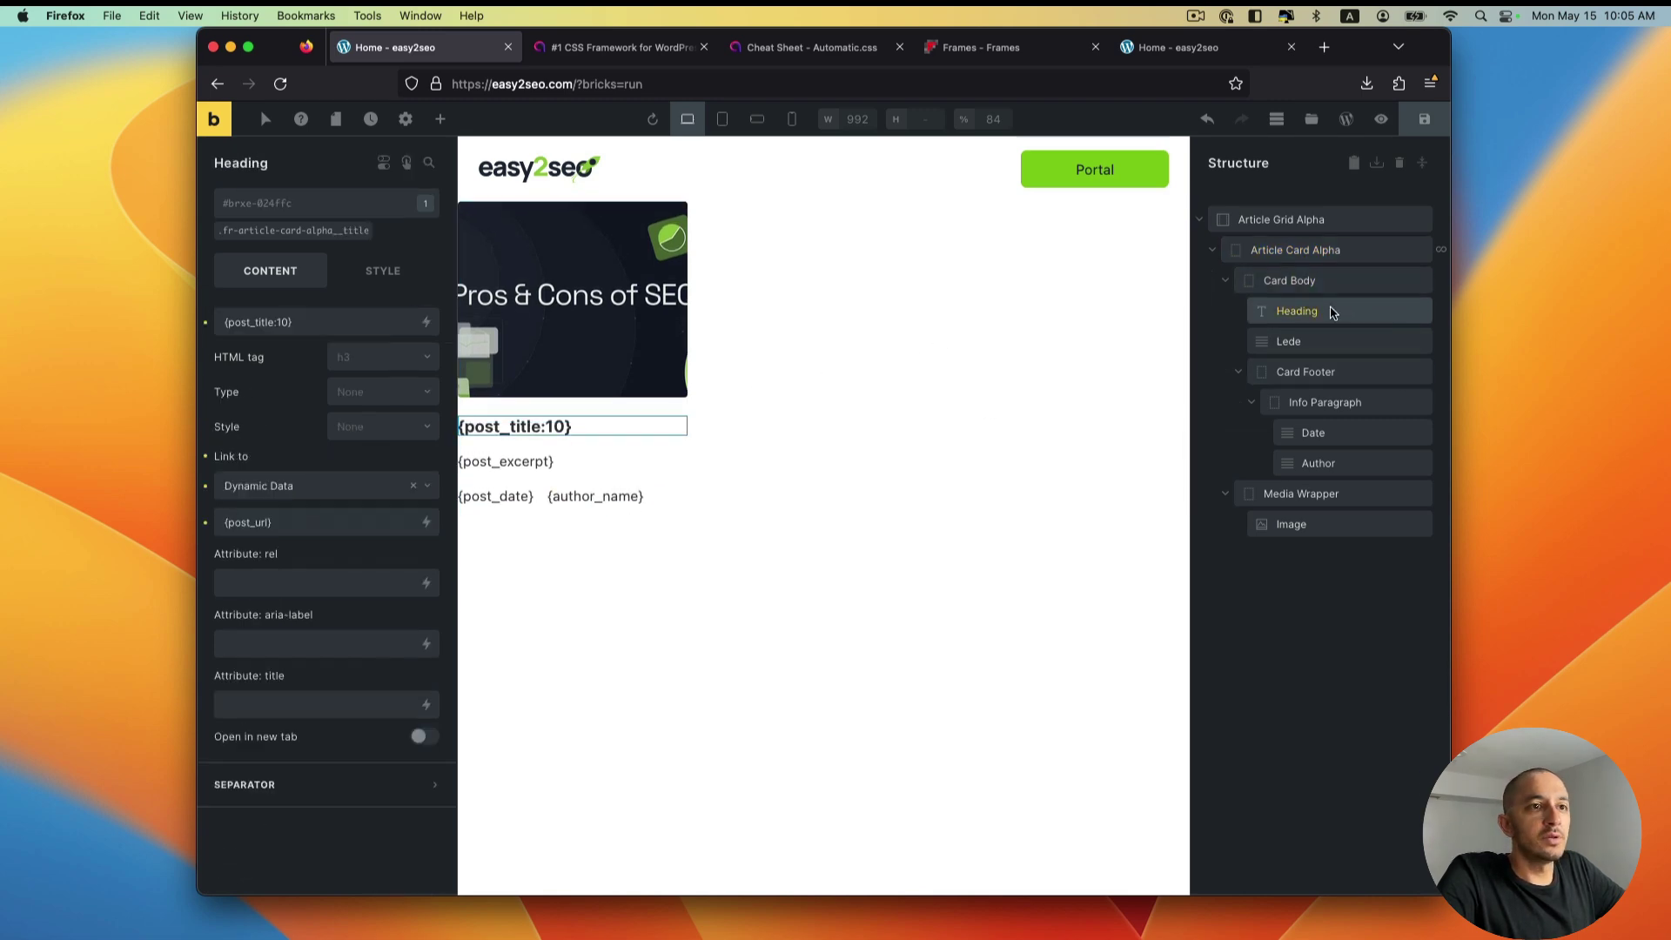
left_click(1327, 340)
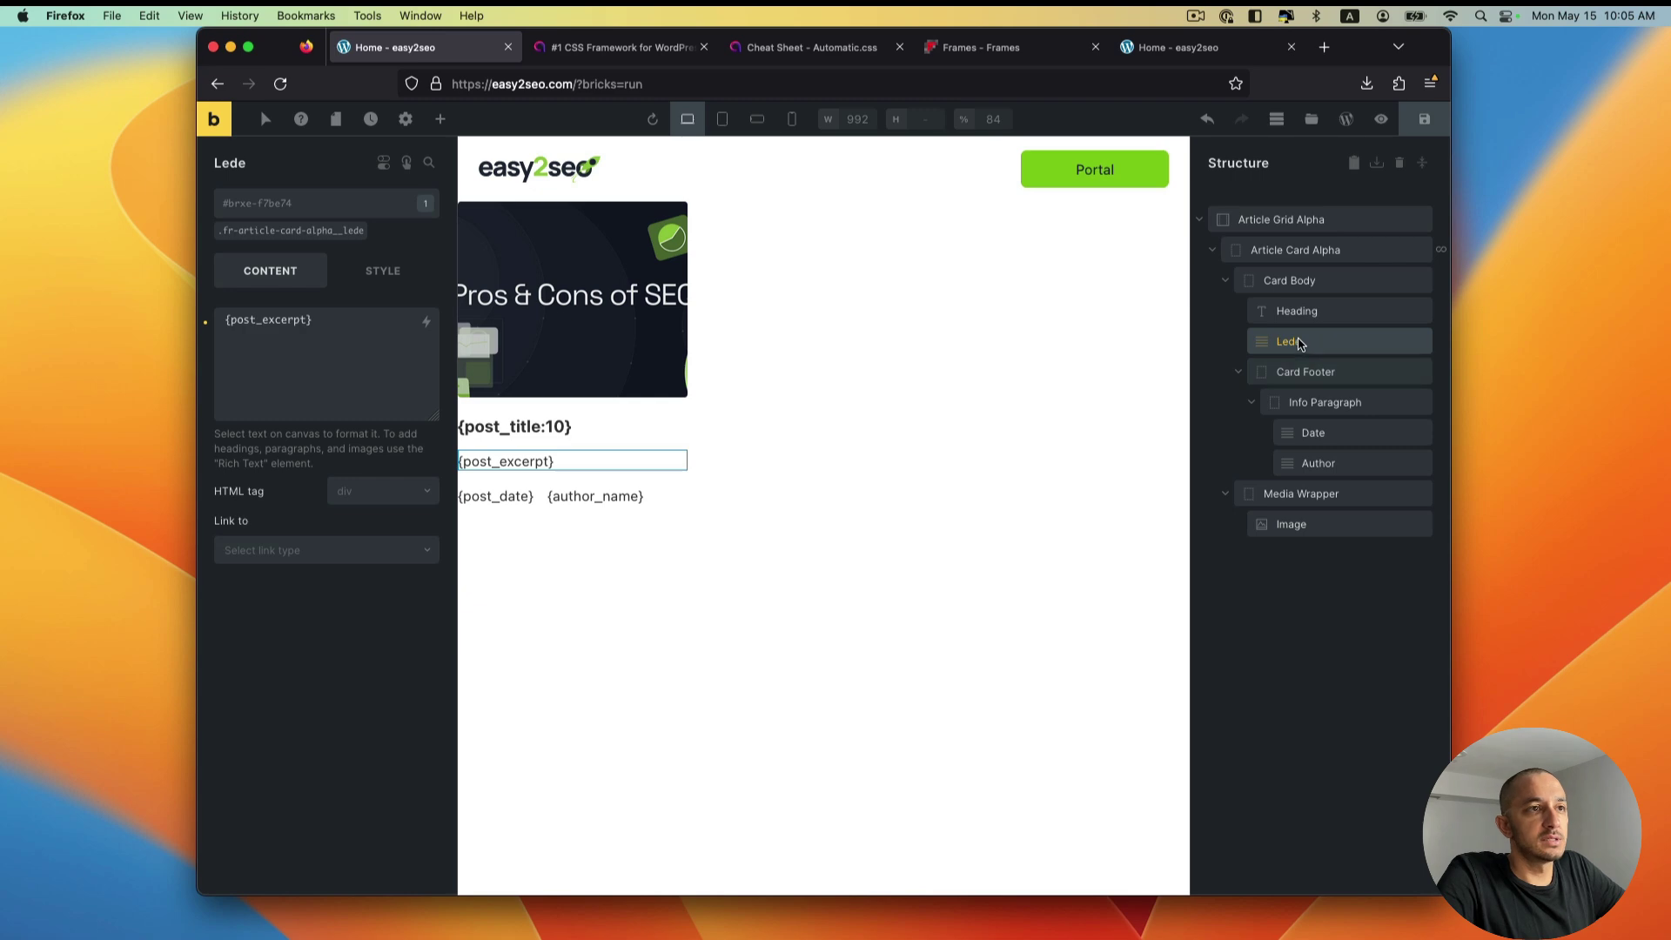
Step: Save the Home page and reload the live easy2seo site to check the article grid
left_click(1421, 126)
left_click(1154, 47)
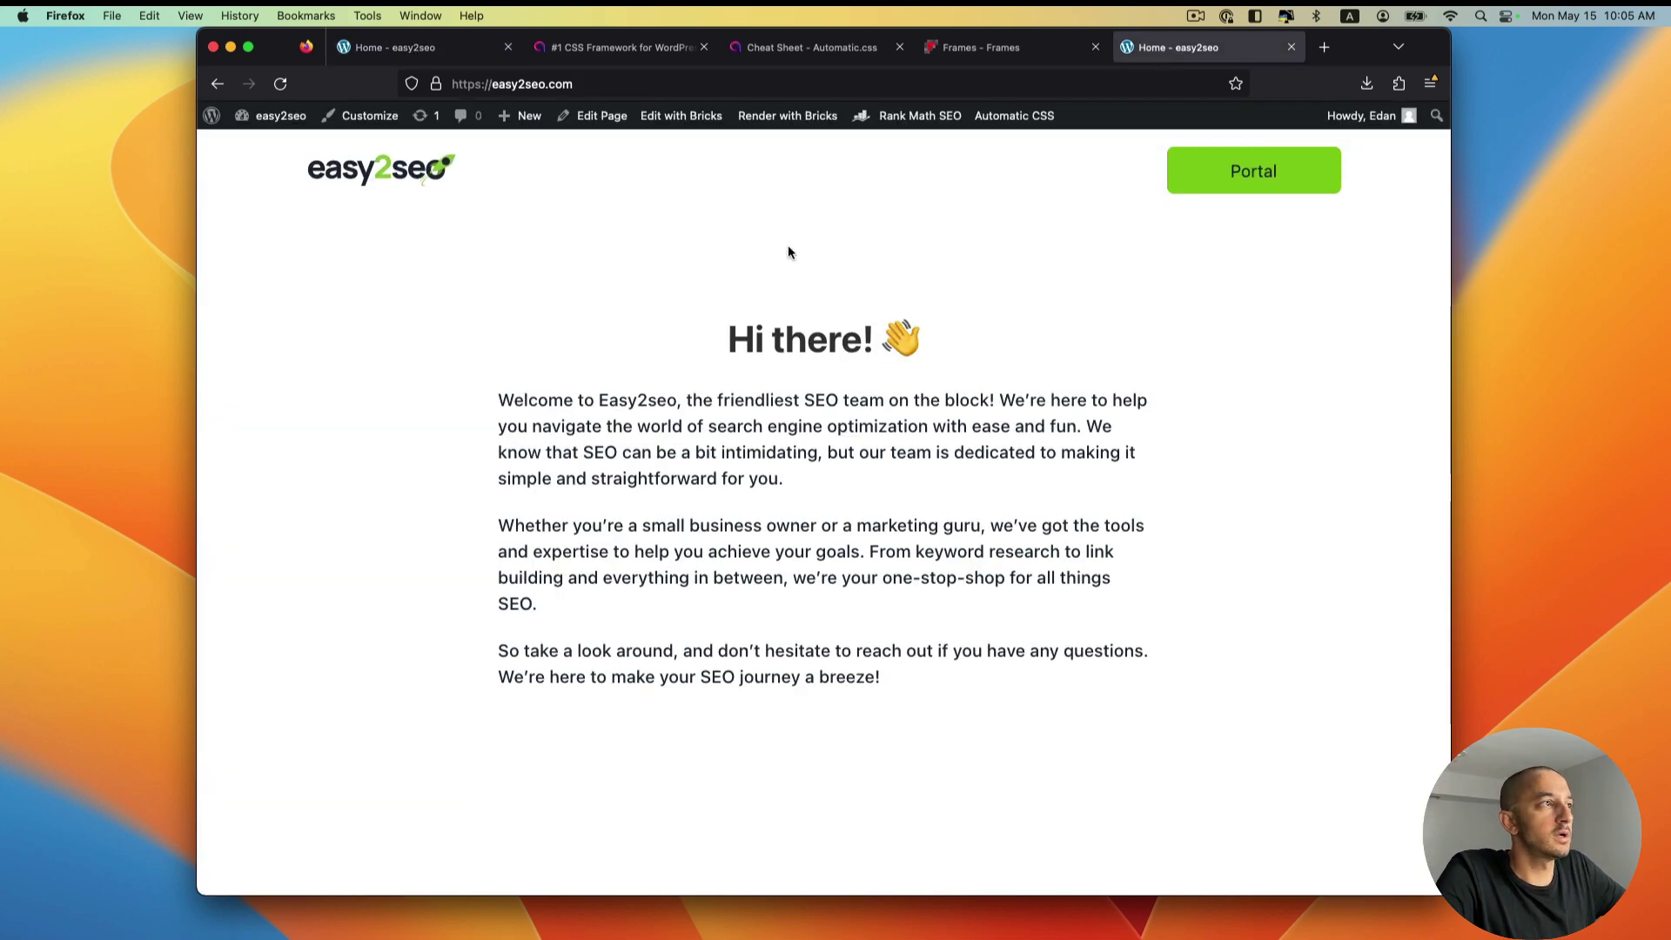
left_click(280, 84)
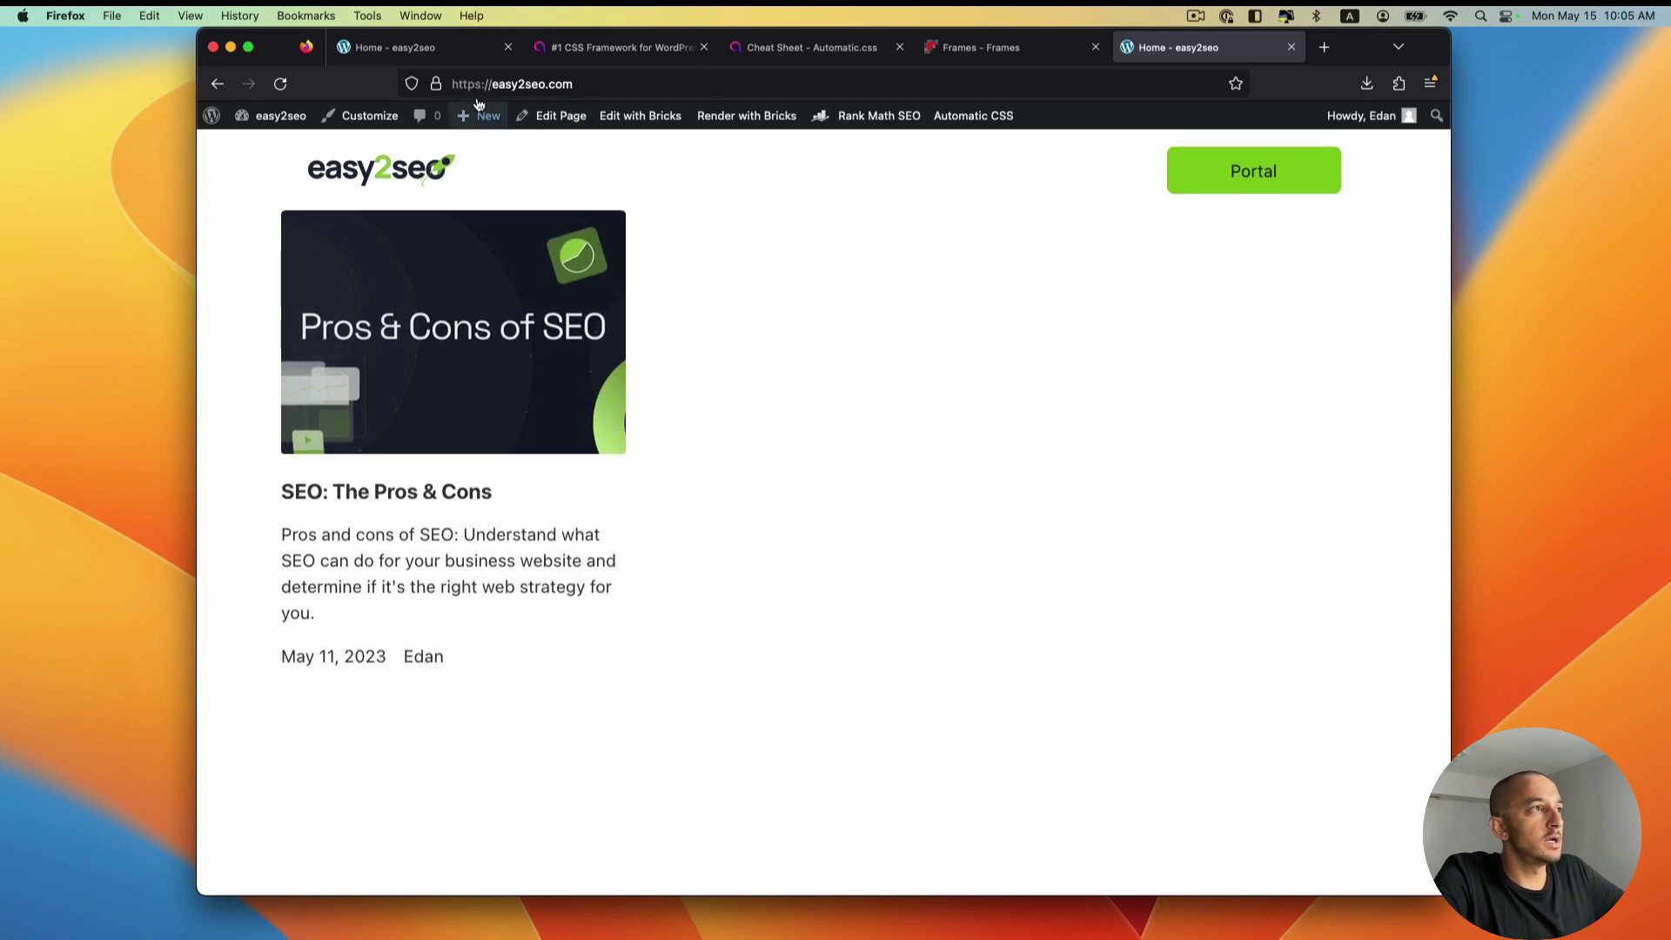
Step: Return to the Bricks editor, select Article Grid Alpha and look through its available CSS classes
left_click(477, 54)
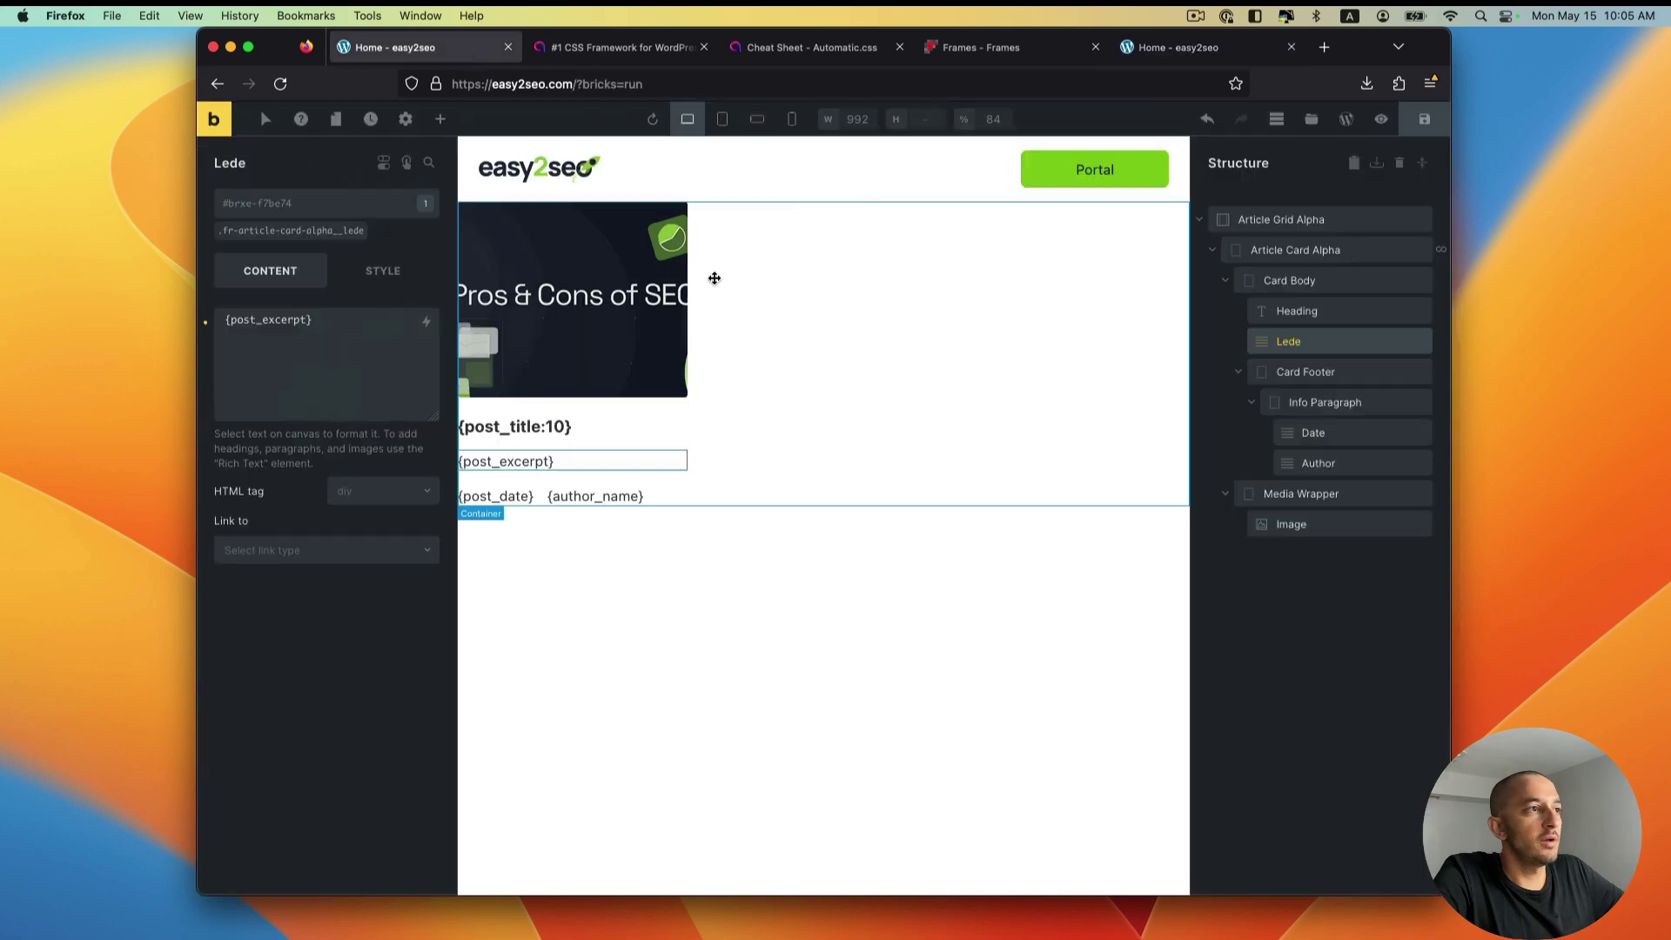
left_click(1343, 227)
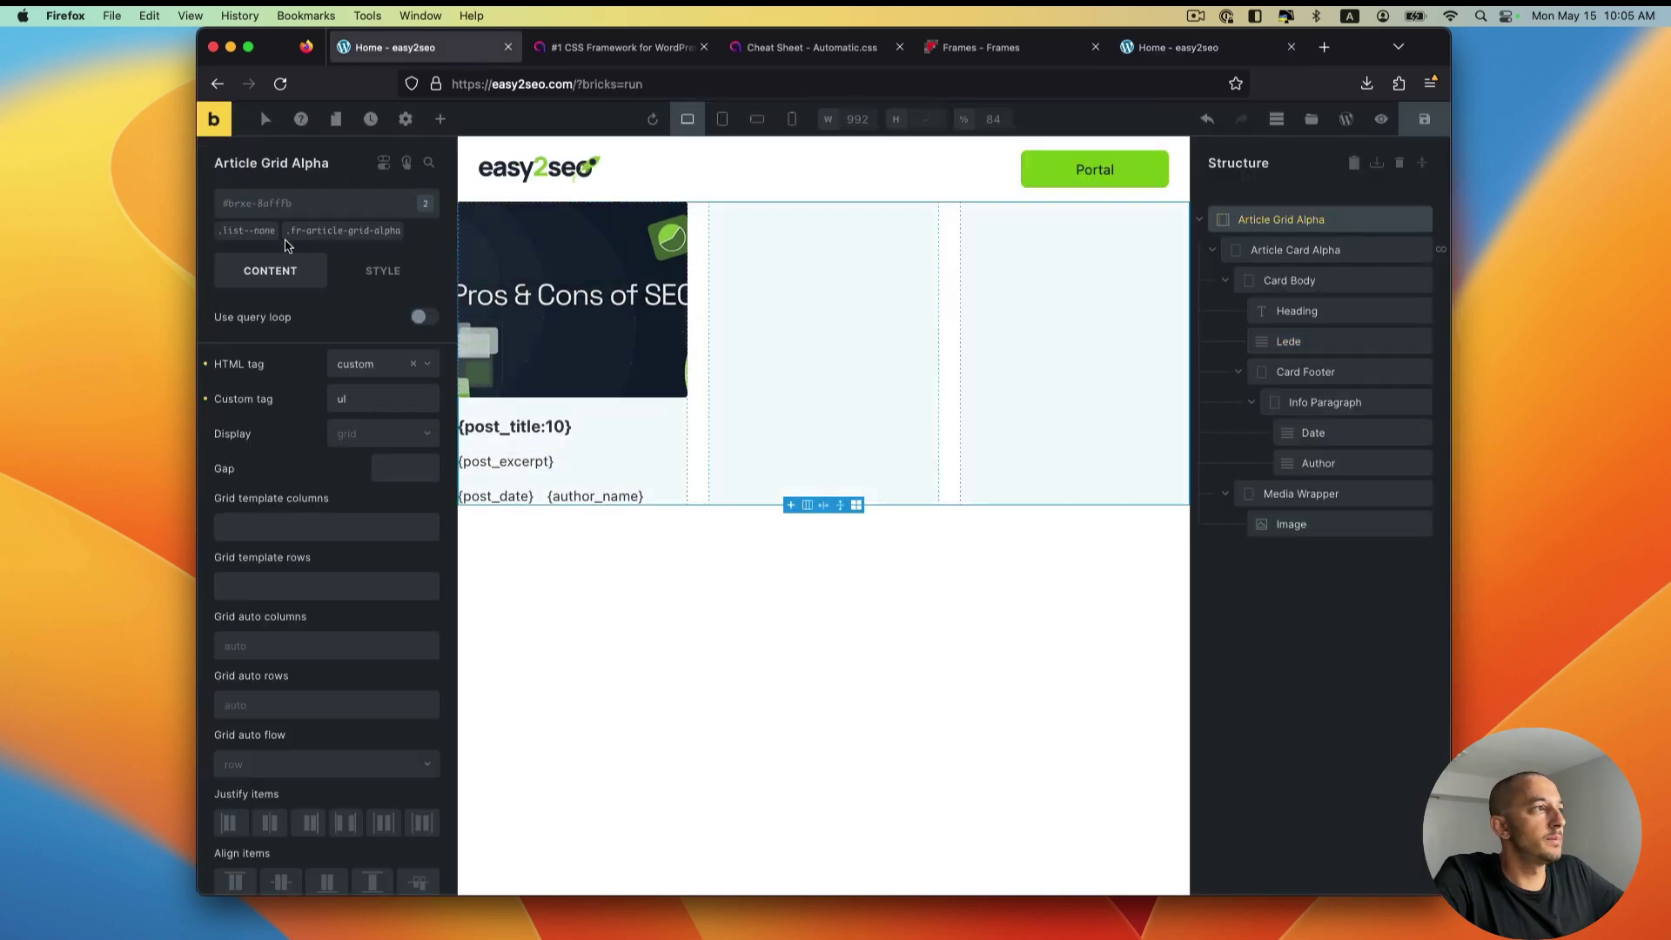
left_click(340, 214)
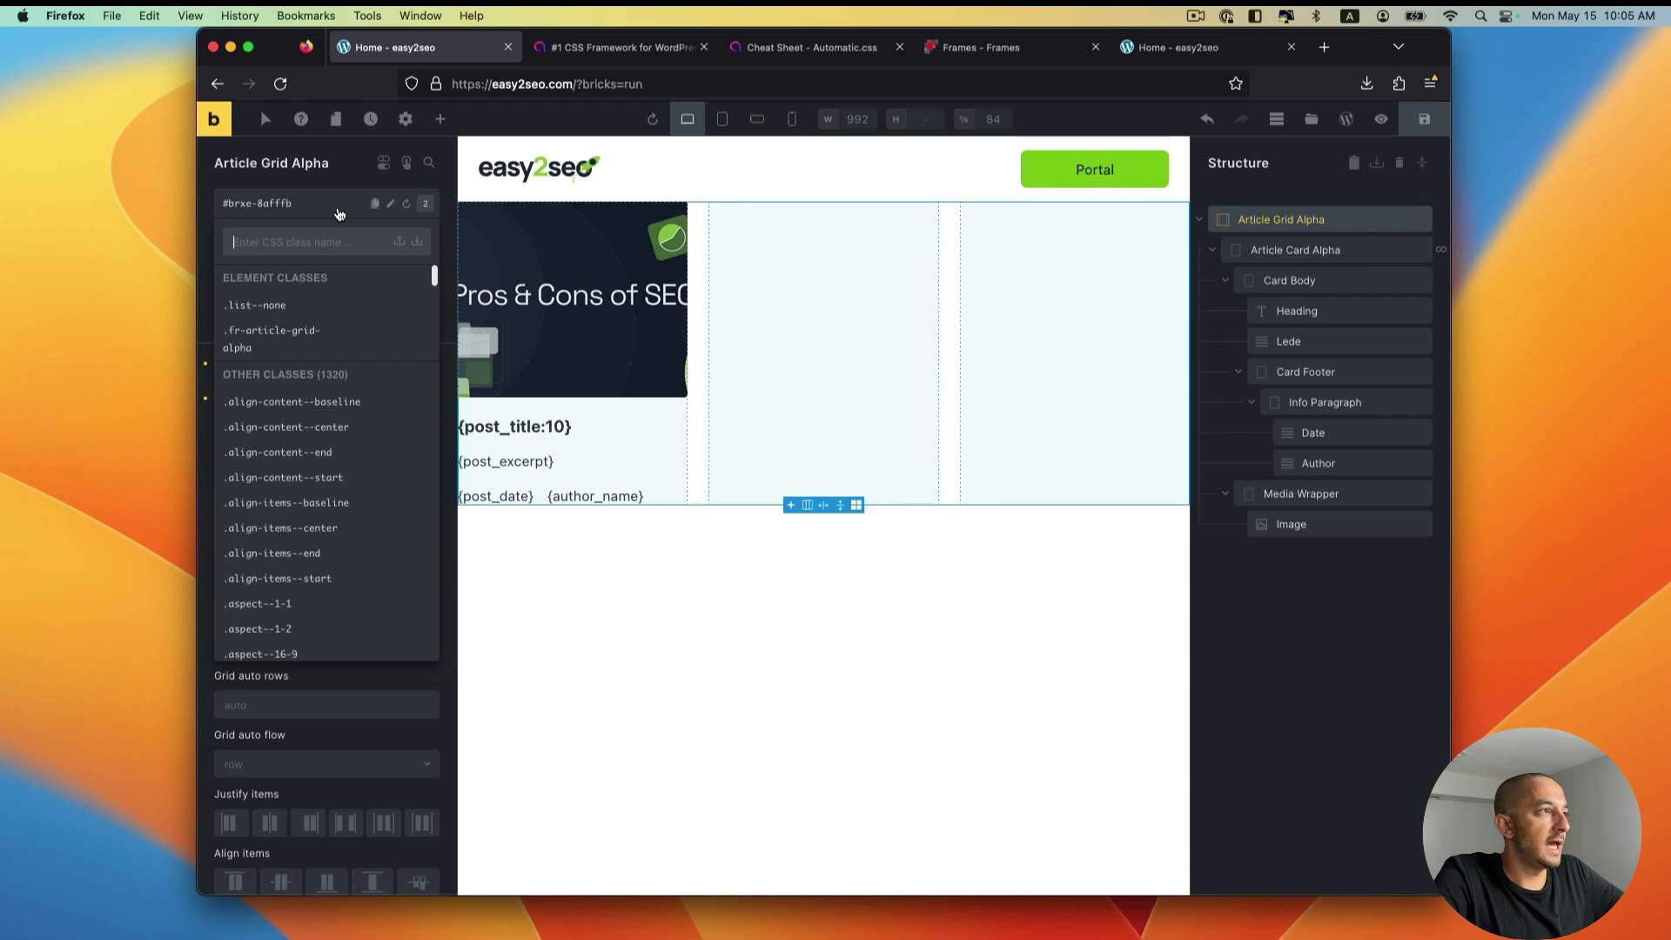
scroll(326, 479, "down", 2)
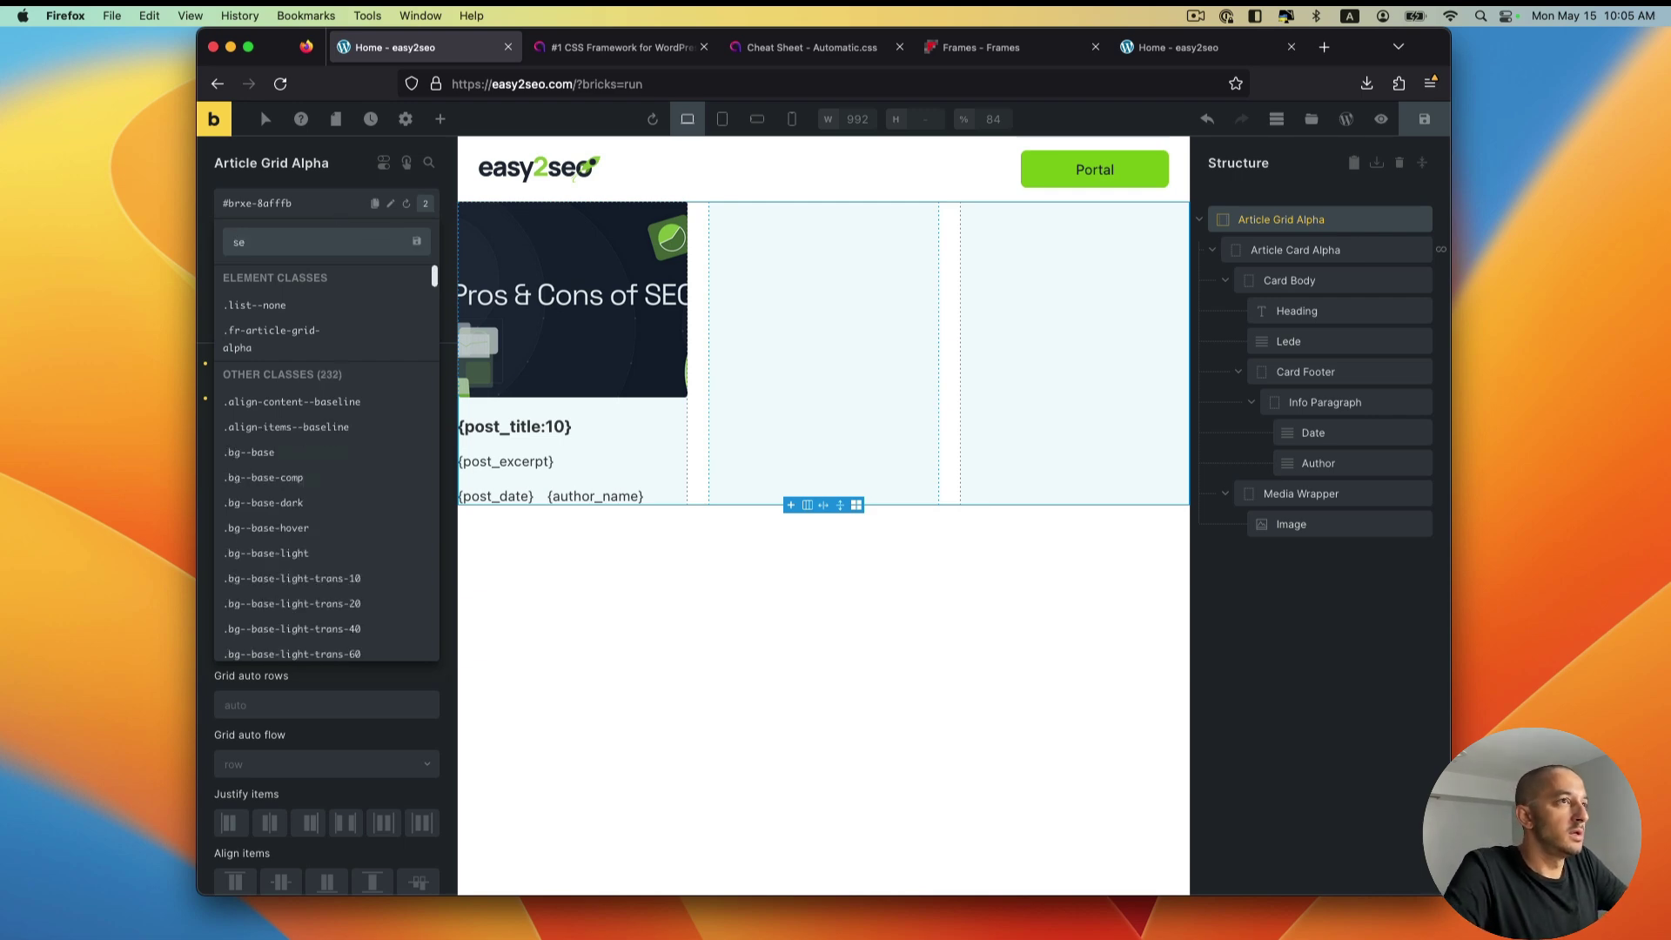
scroll(326, 479, "up", 2)
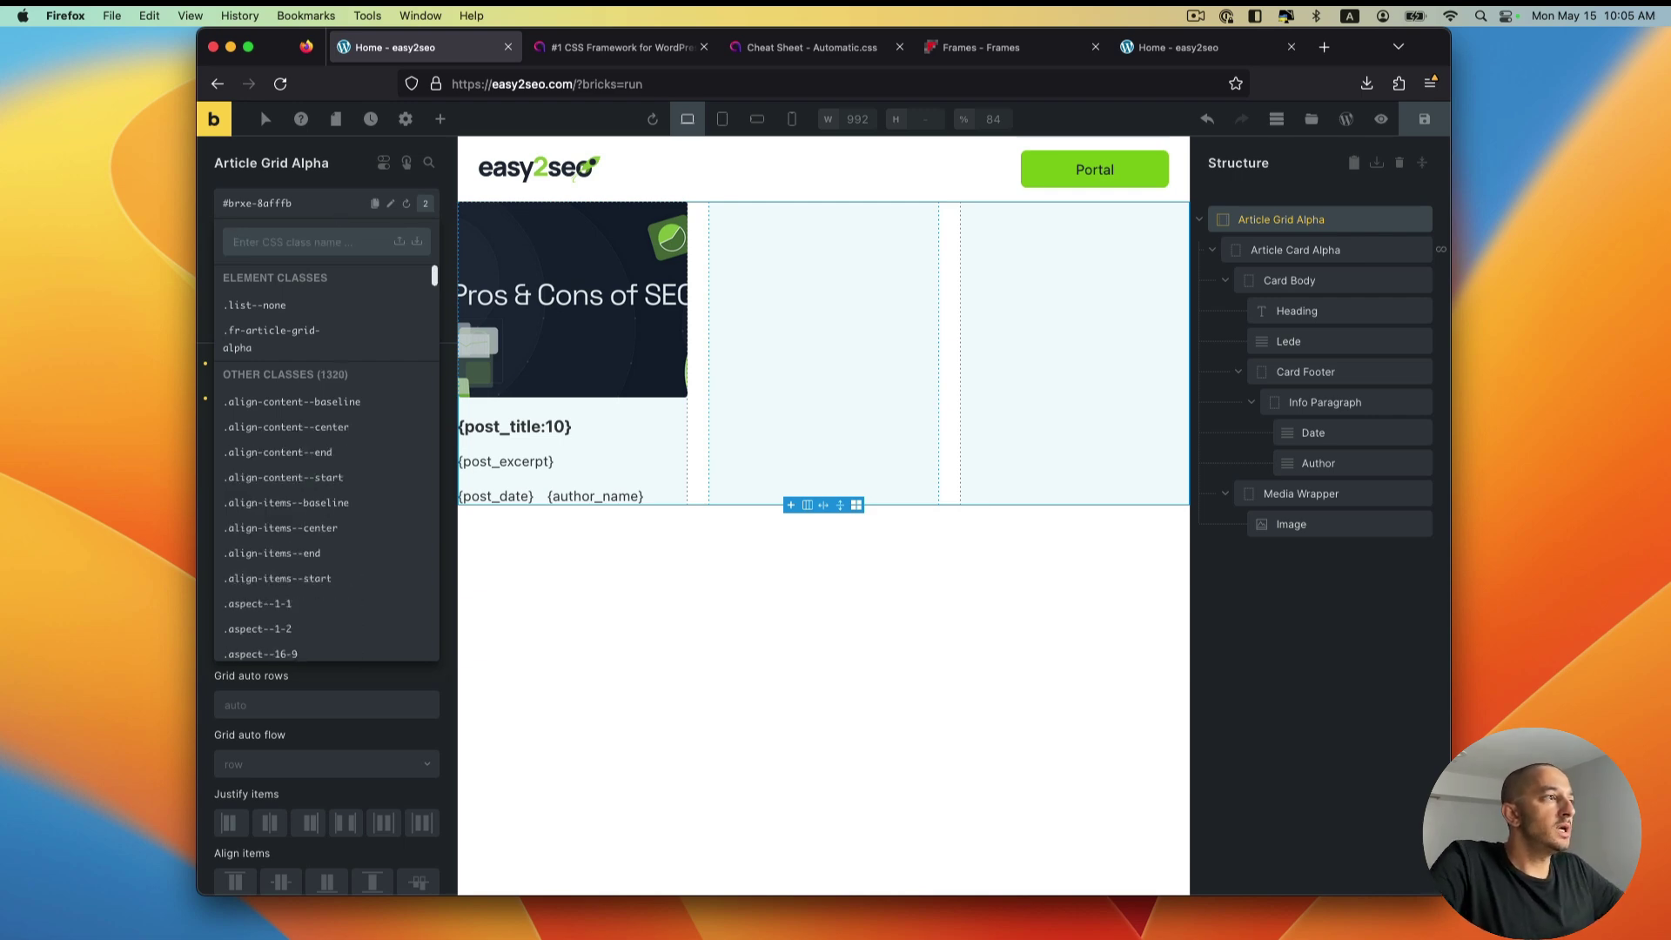
Step: Search the Automatic.css cheat sheet for "section" and "padding" utilities and copy the pad-section--l class name
left_click(859, 50)
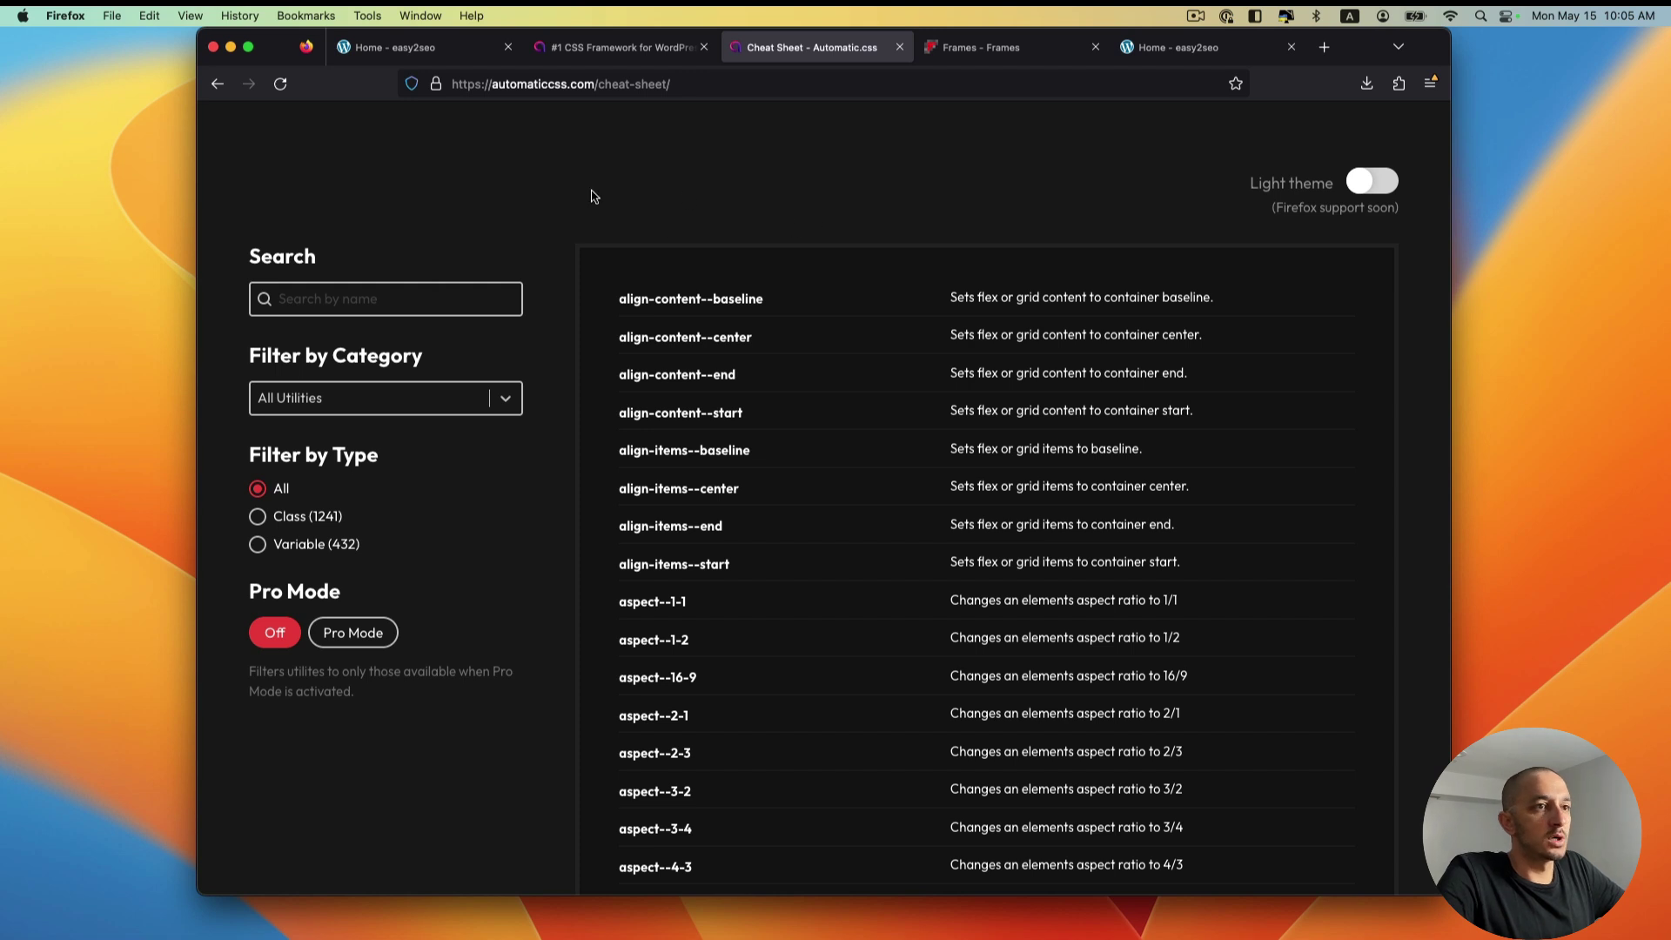
left_click(414, 296)
type("section")
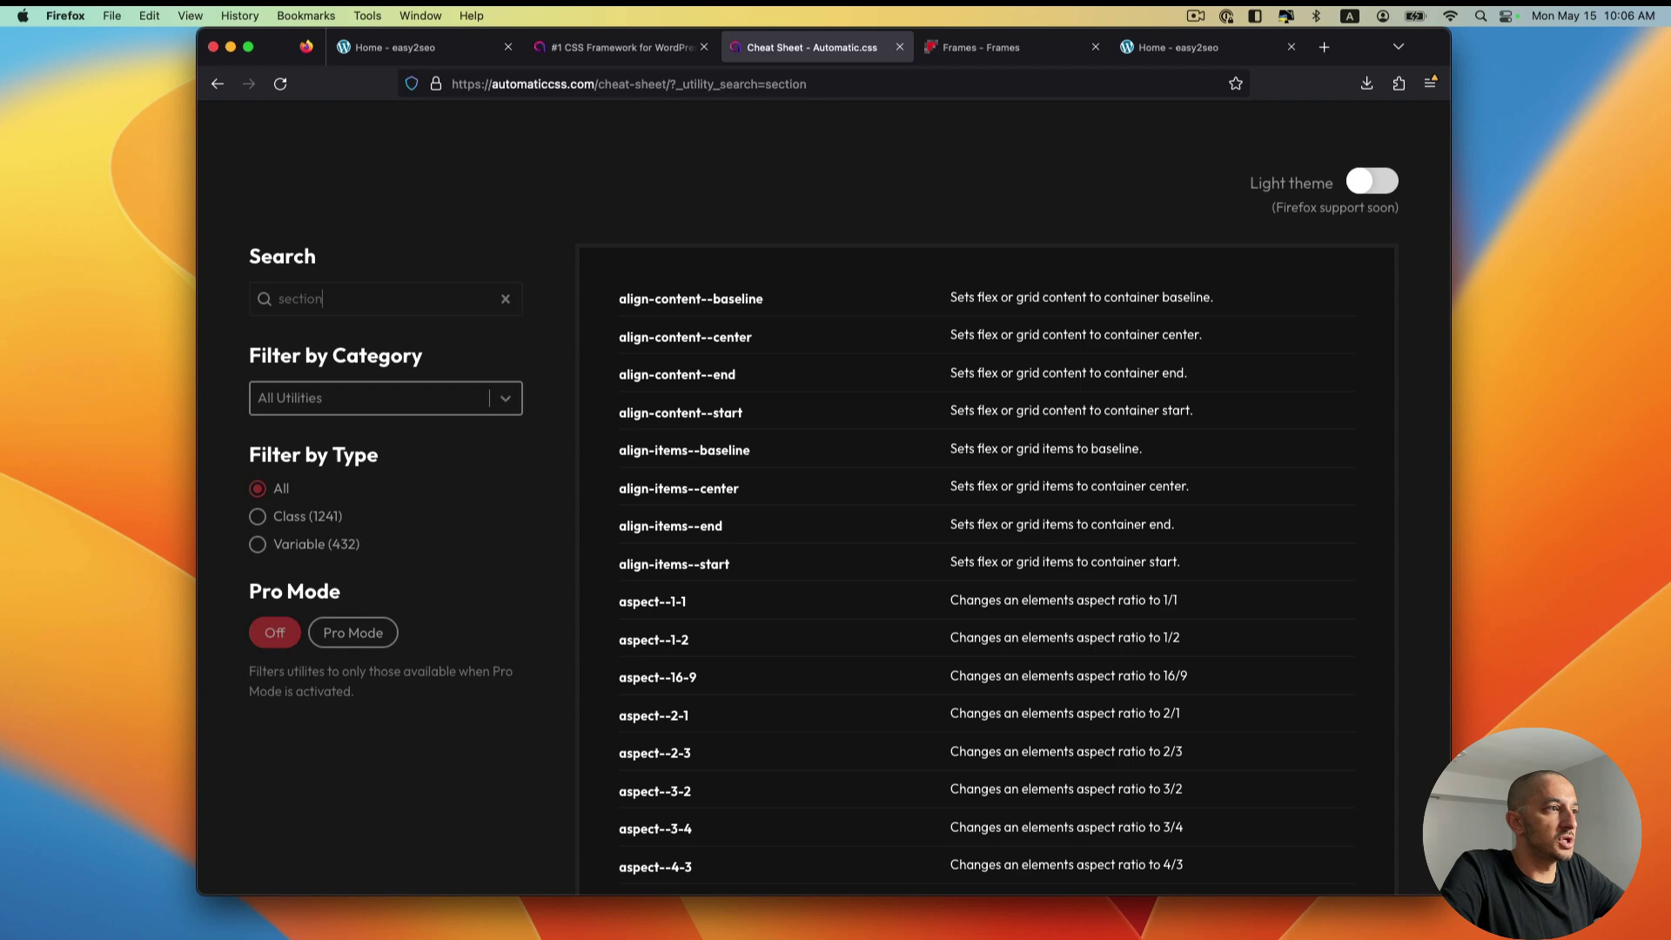
key("super+a")
type("pad")
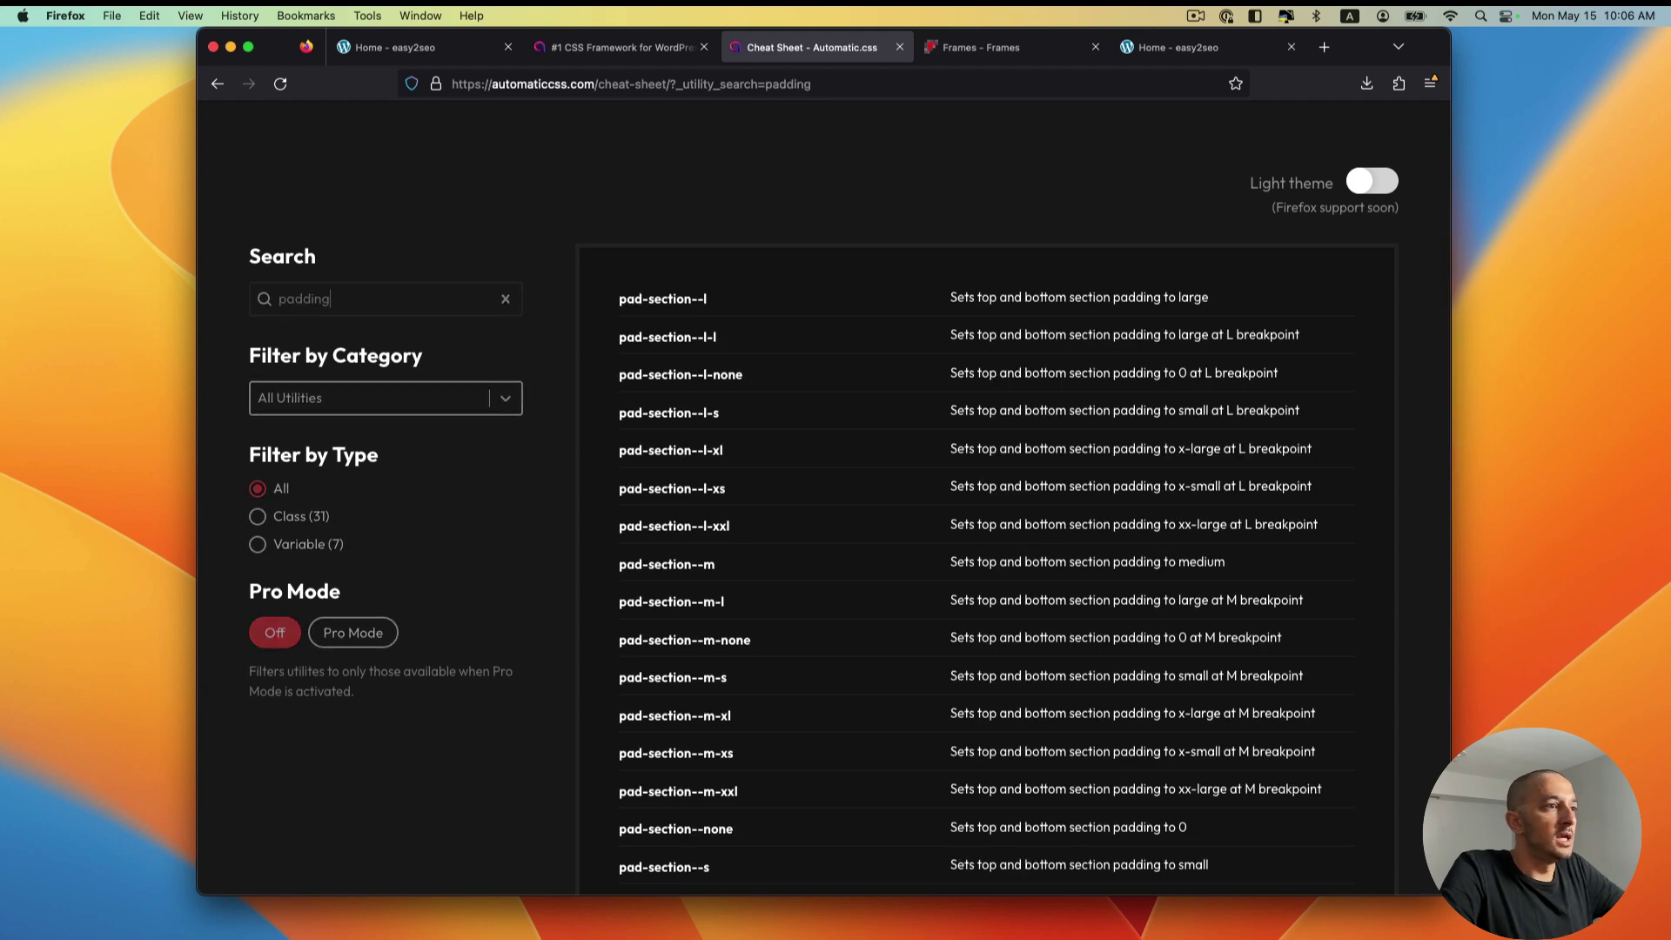
key("super+a")
type("s")
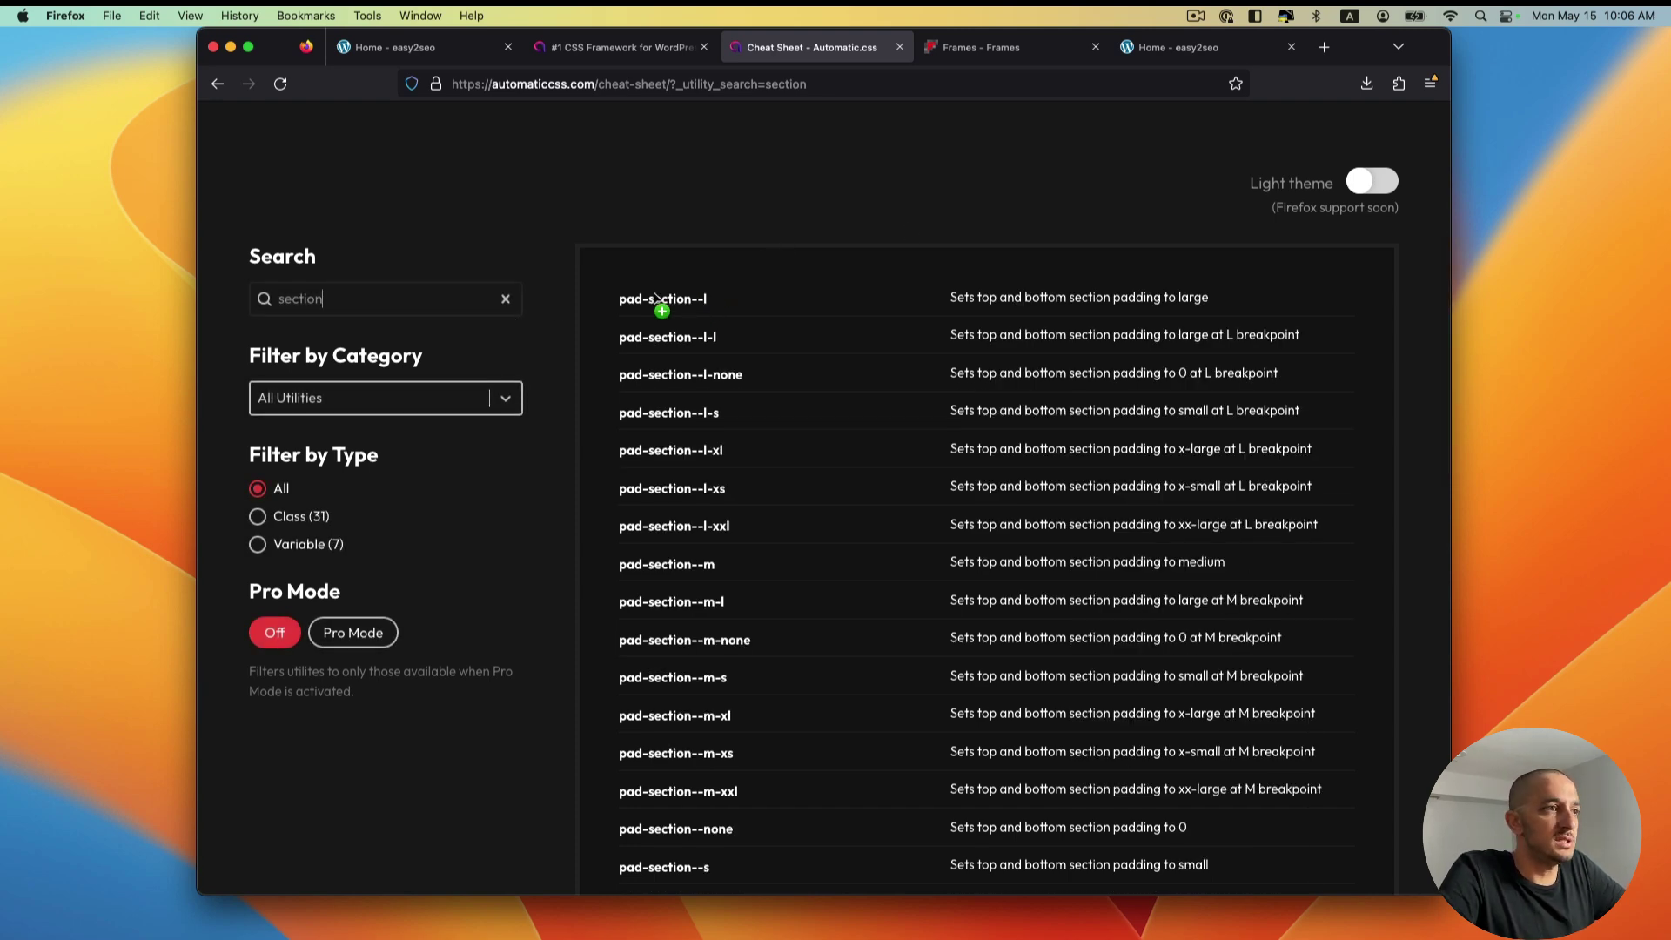
left_click(684, 301)
Step: Add the pad-section--l class to the Article Grid Alpha element in the Bricks editor
left_click(431, 49)
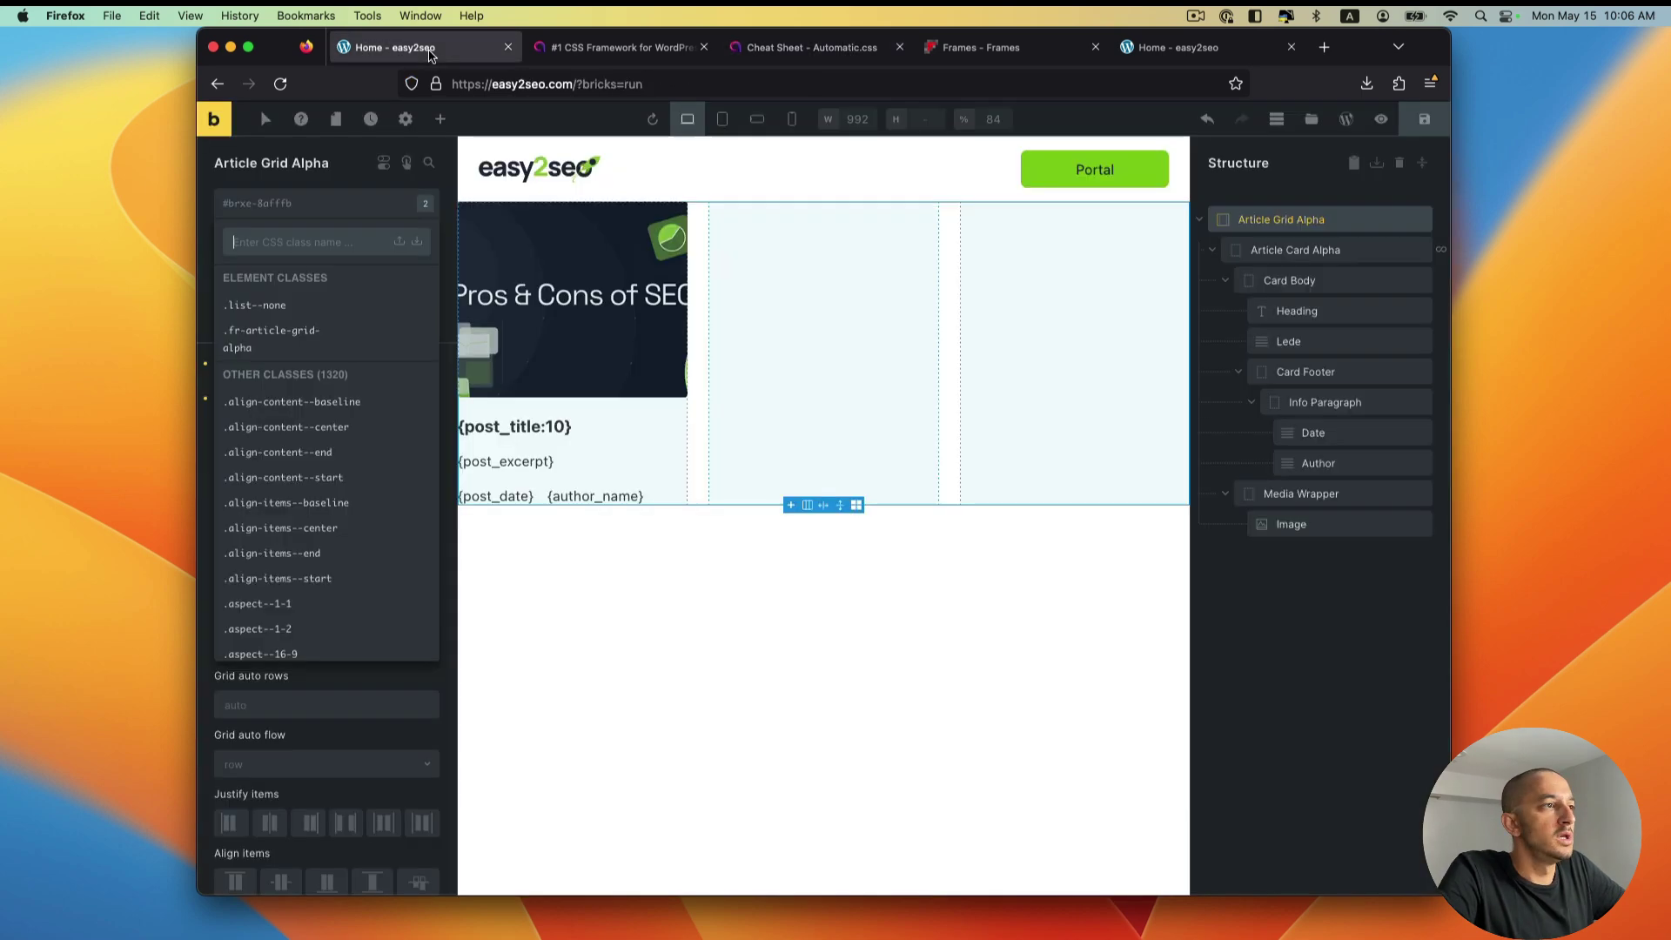
type("pad-section--l")
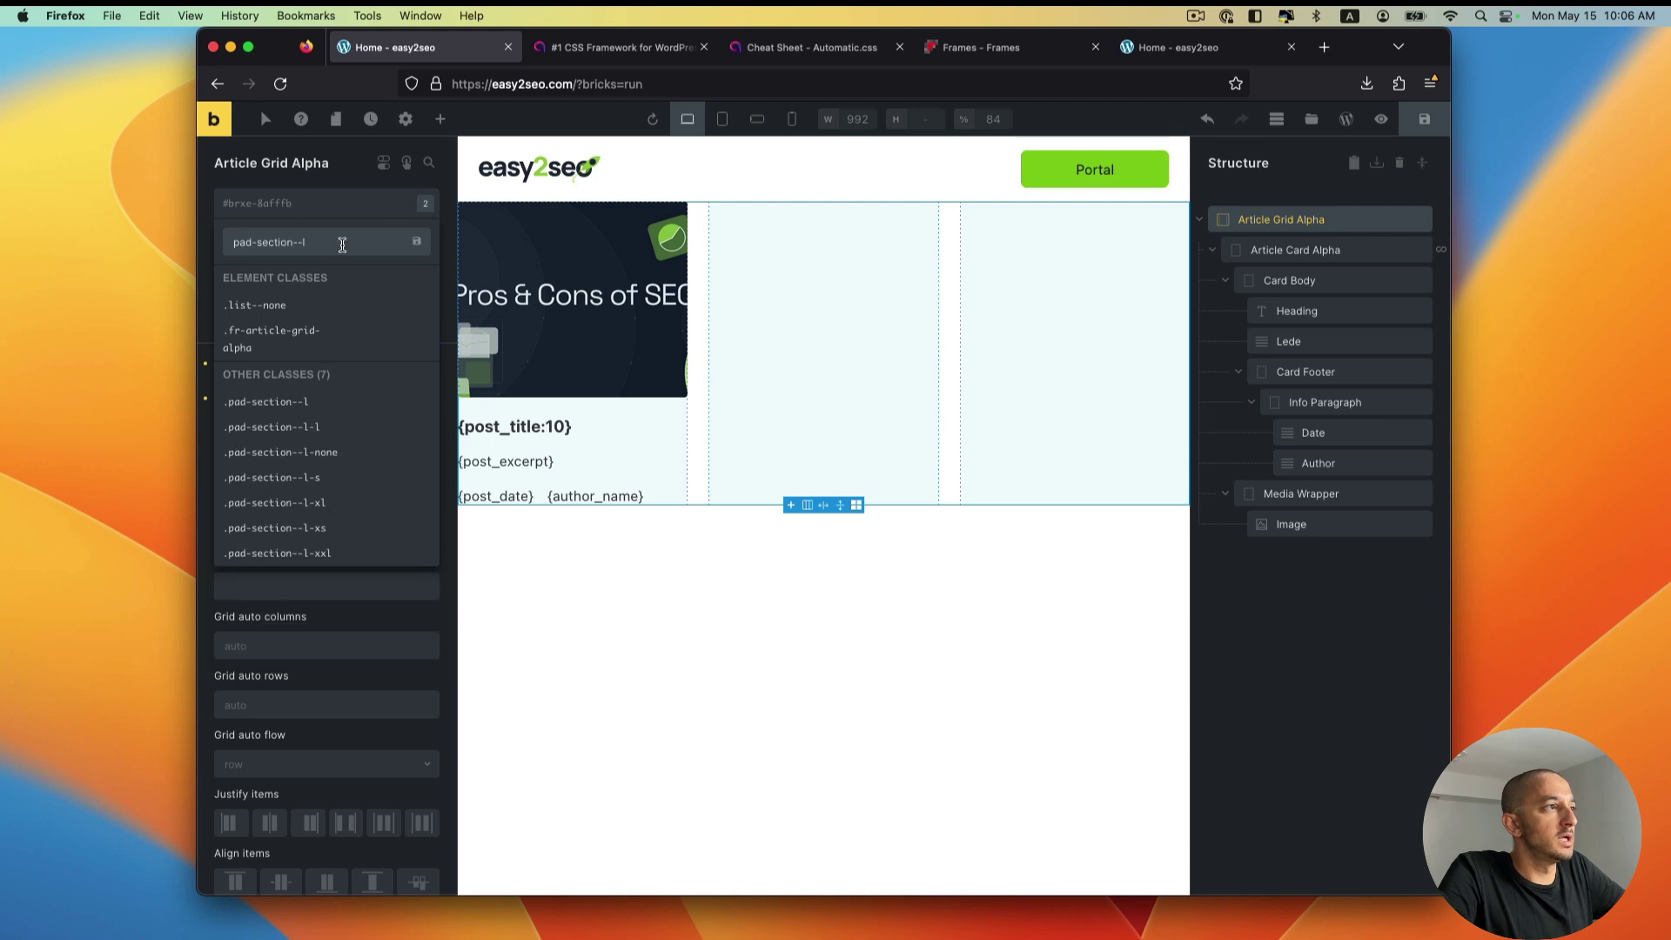
left_click(326, 405)
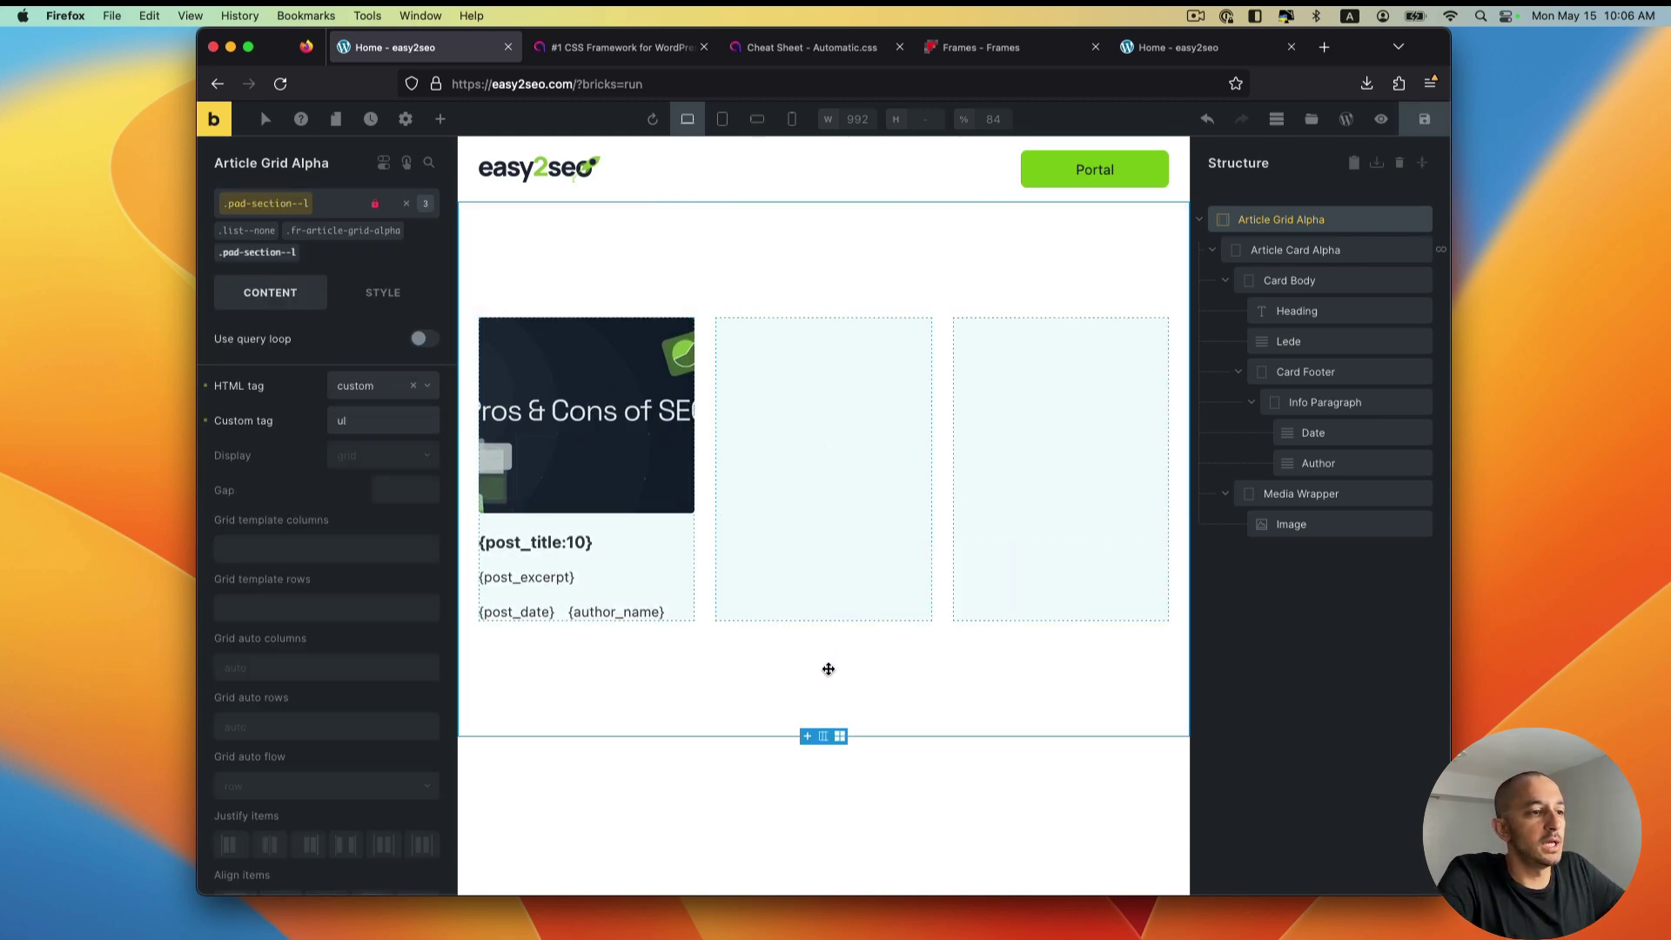
Step: Check the description of pad-section--l in the Automatic.css cheat sheet
left_click(1044, 46)
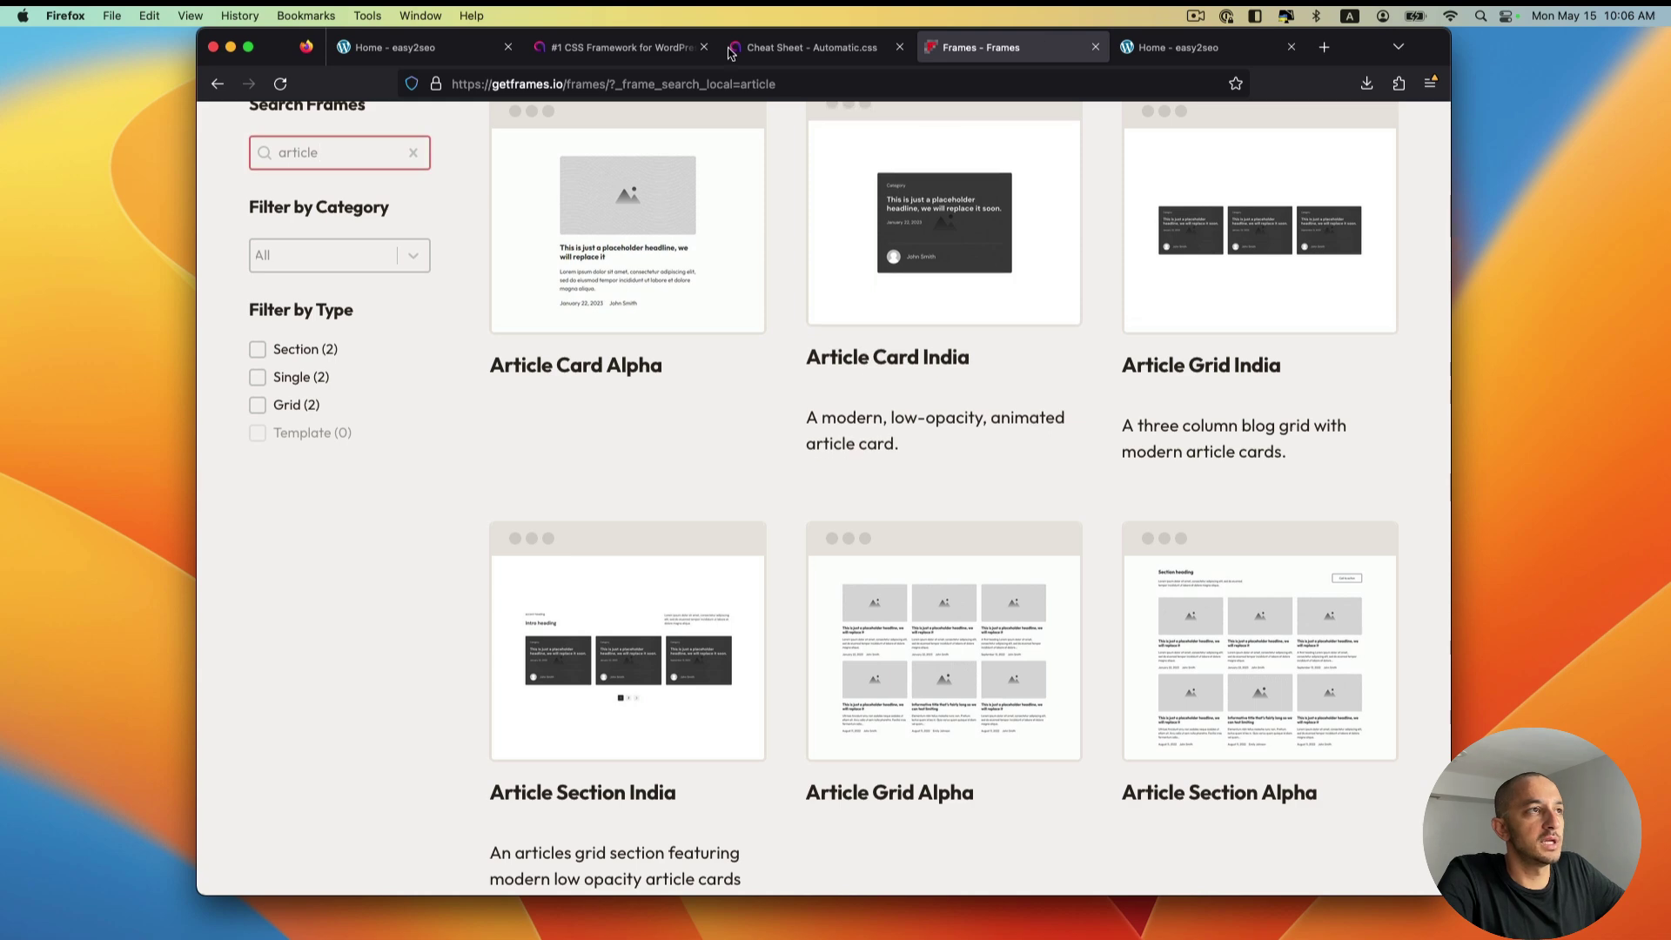
left_click(870, 55)
left_click_drag(958, 299, 1163, 298)
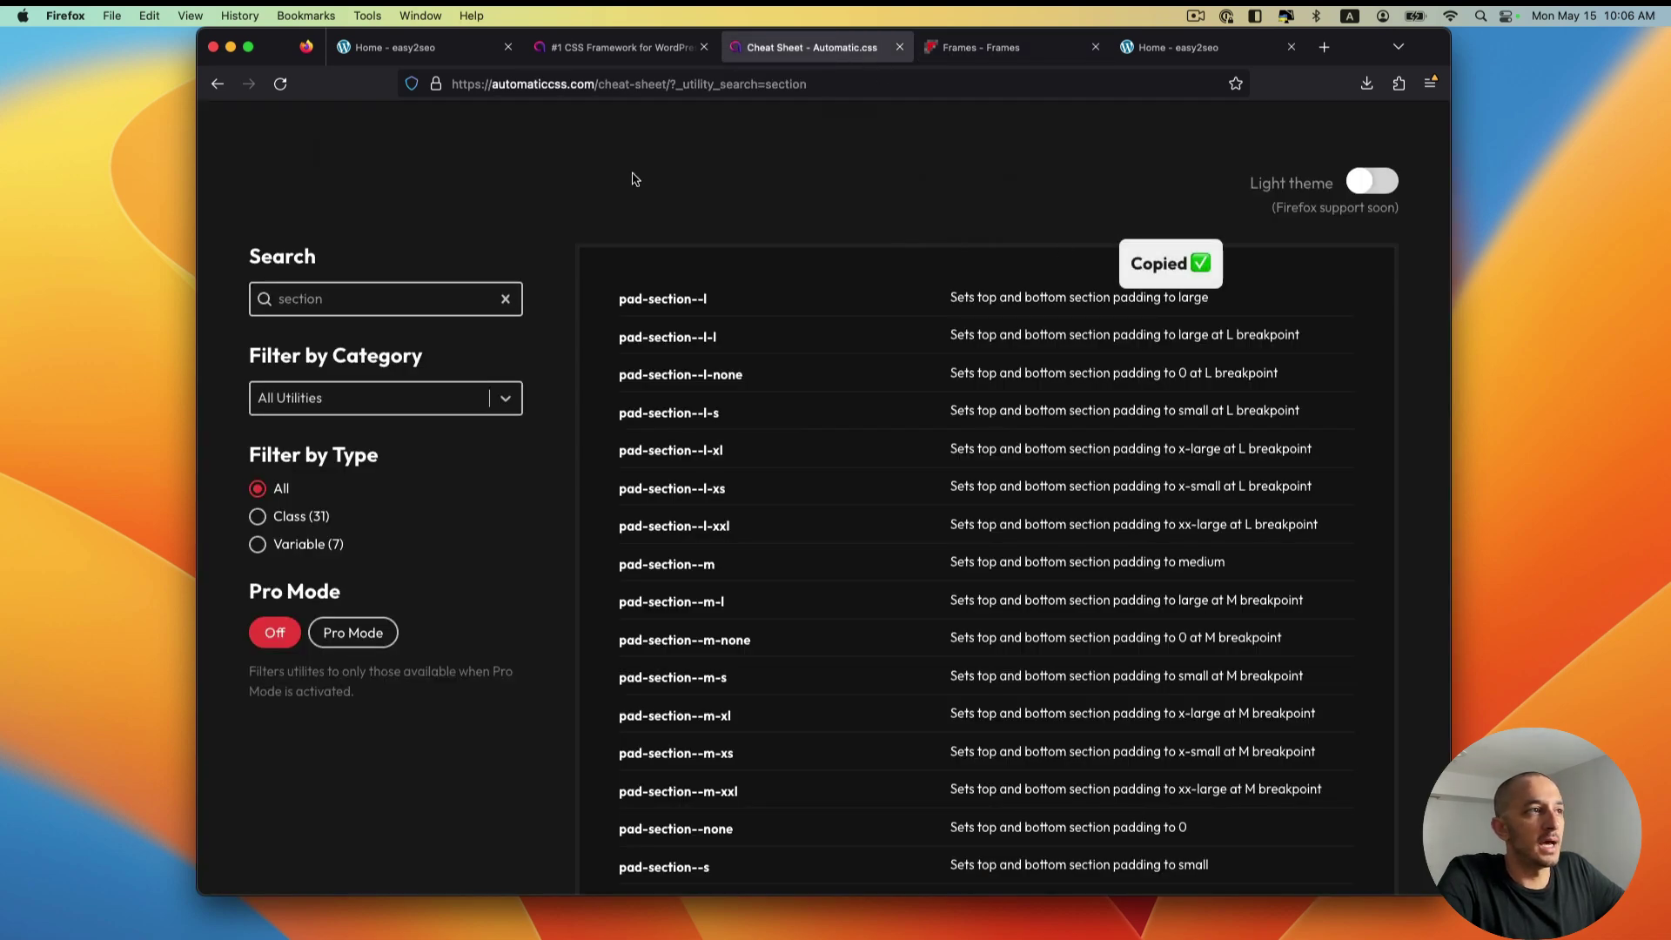
Step: Save the Home page in Bricks and reload the live site to review the grid's section padding
left_click(396, 47)
left_click(1424, 119)
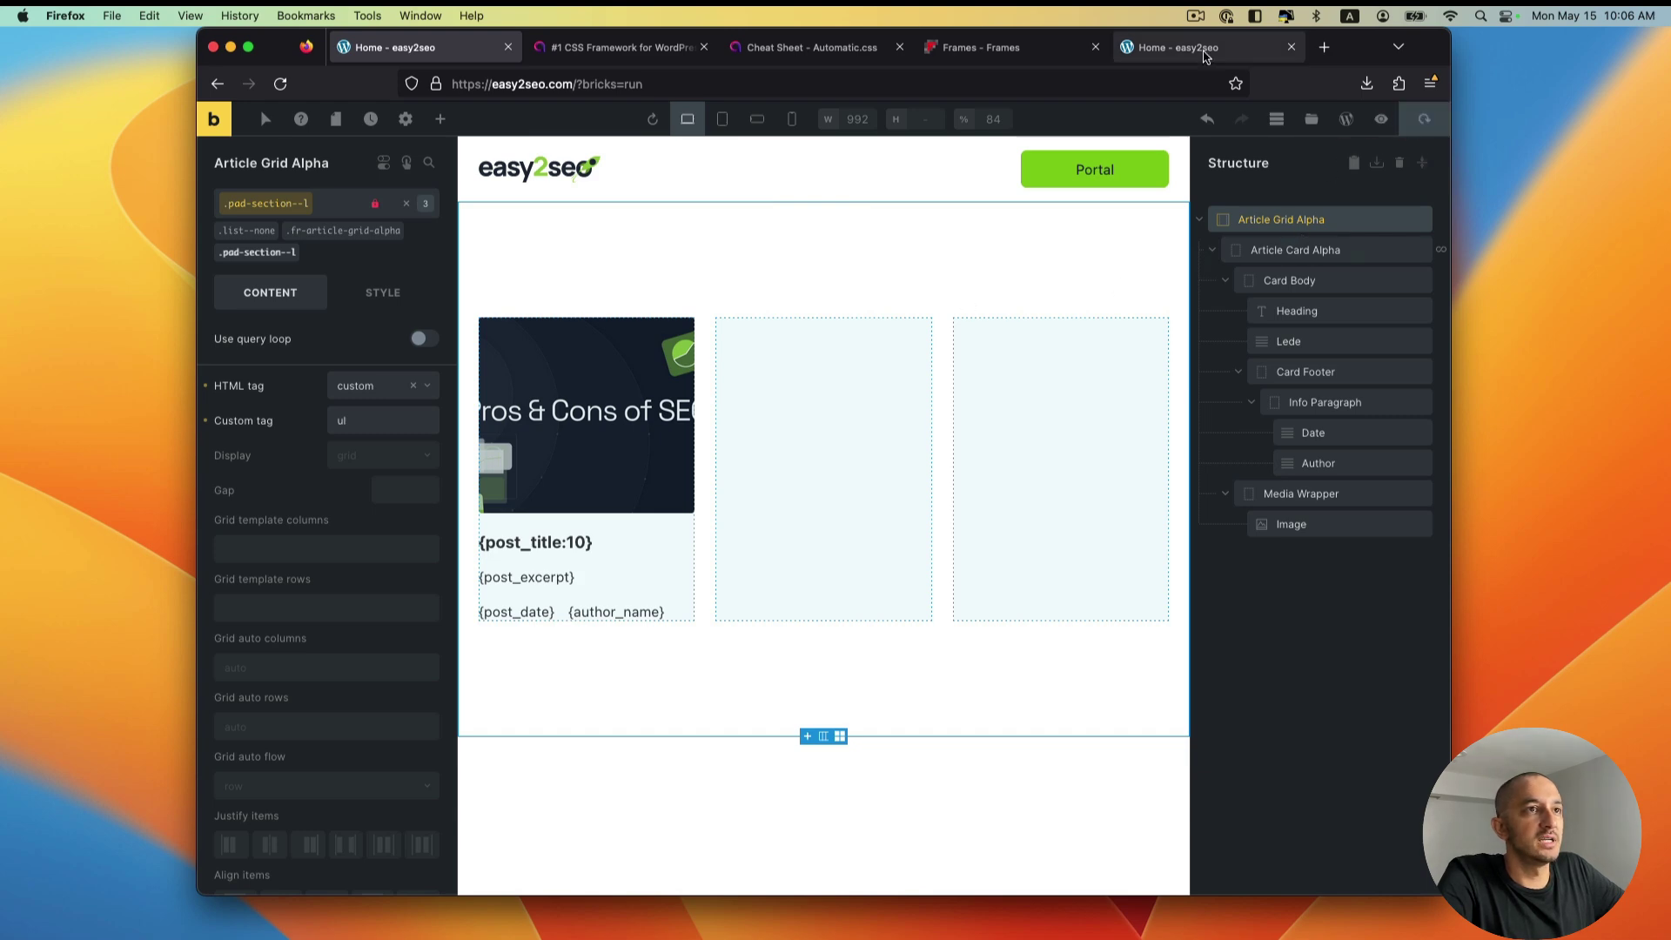
left_click(1200, 49)
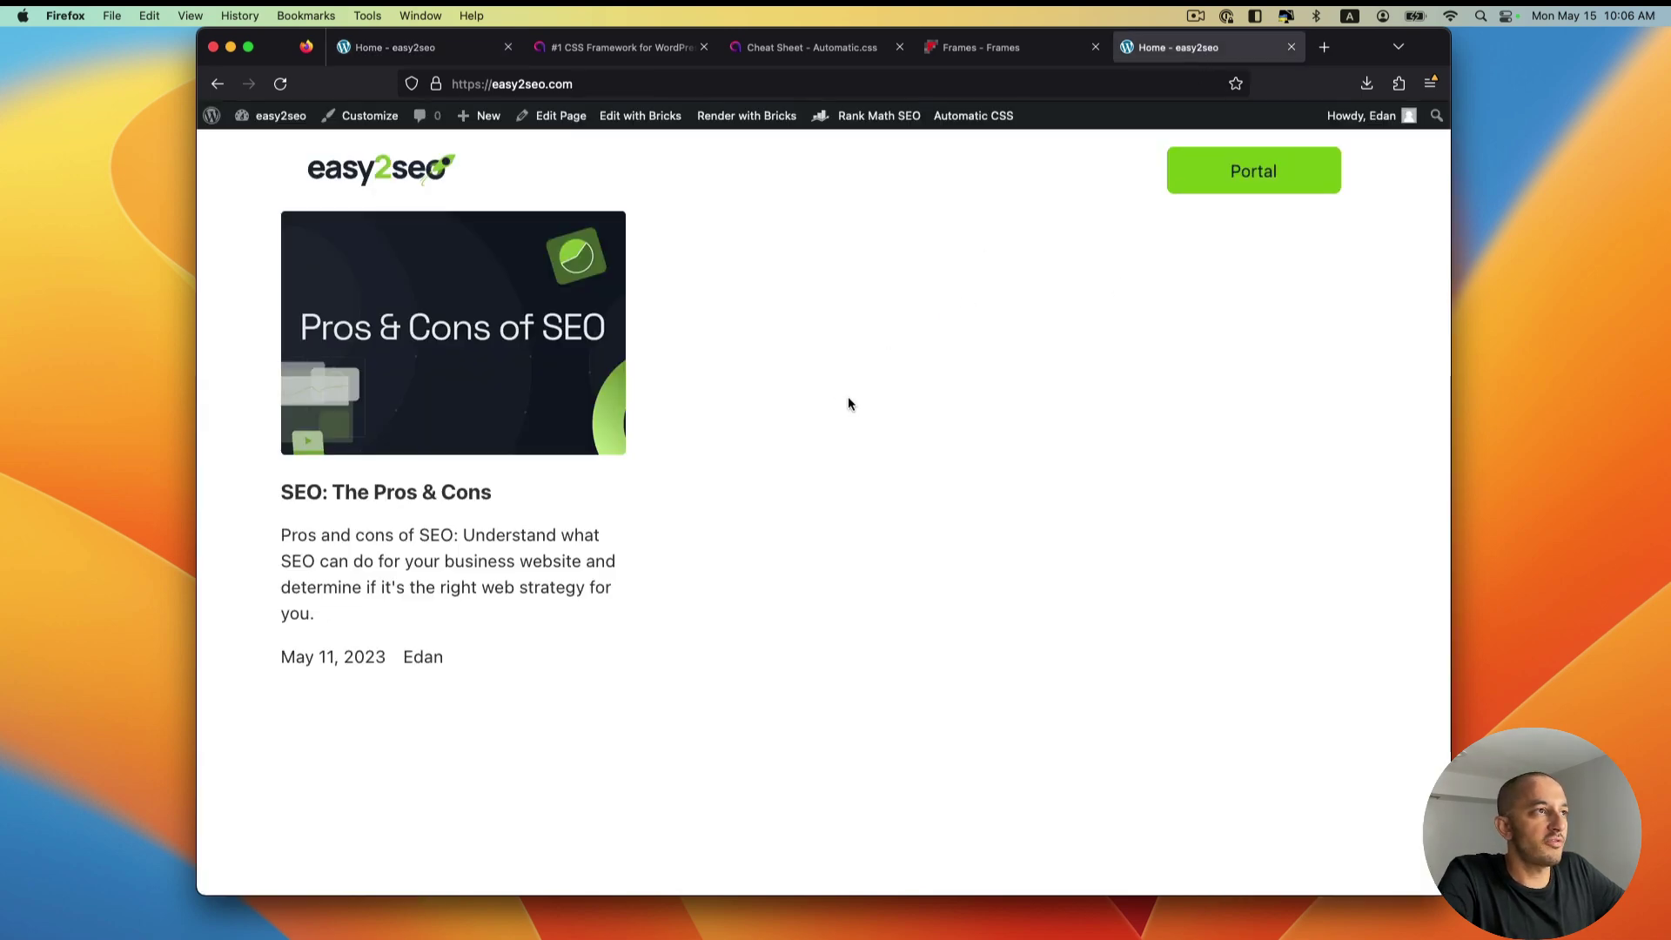
left_click(279, 83)
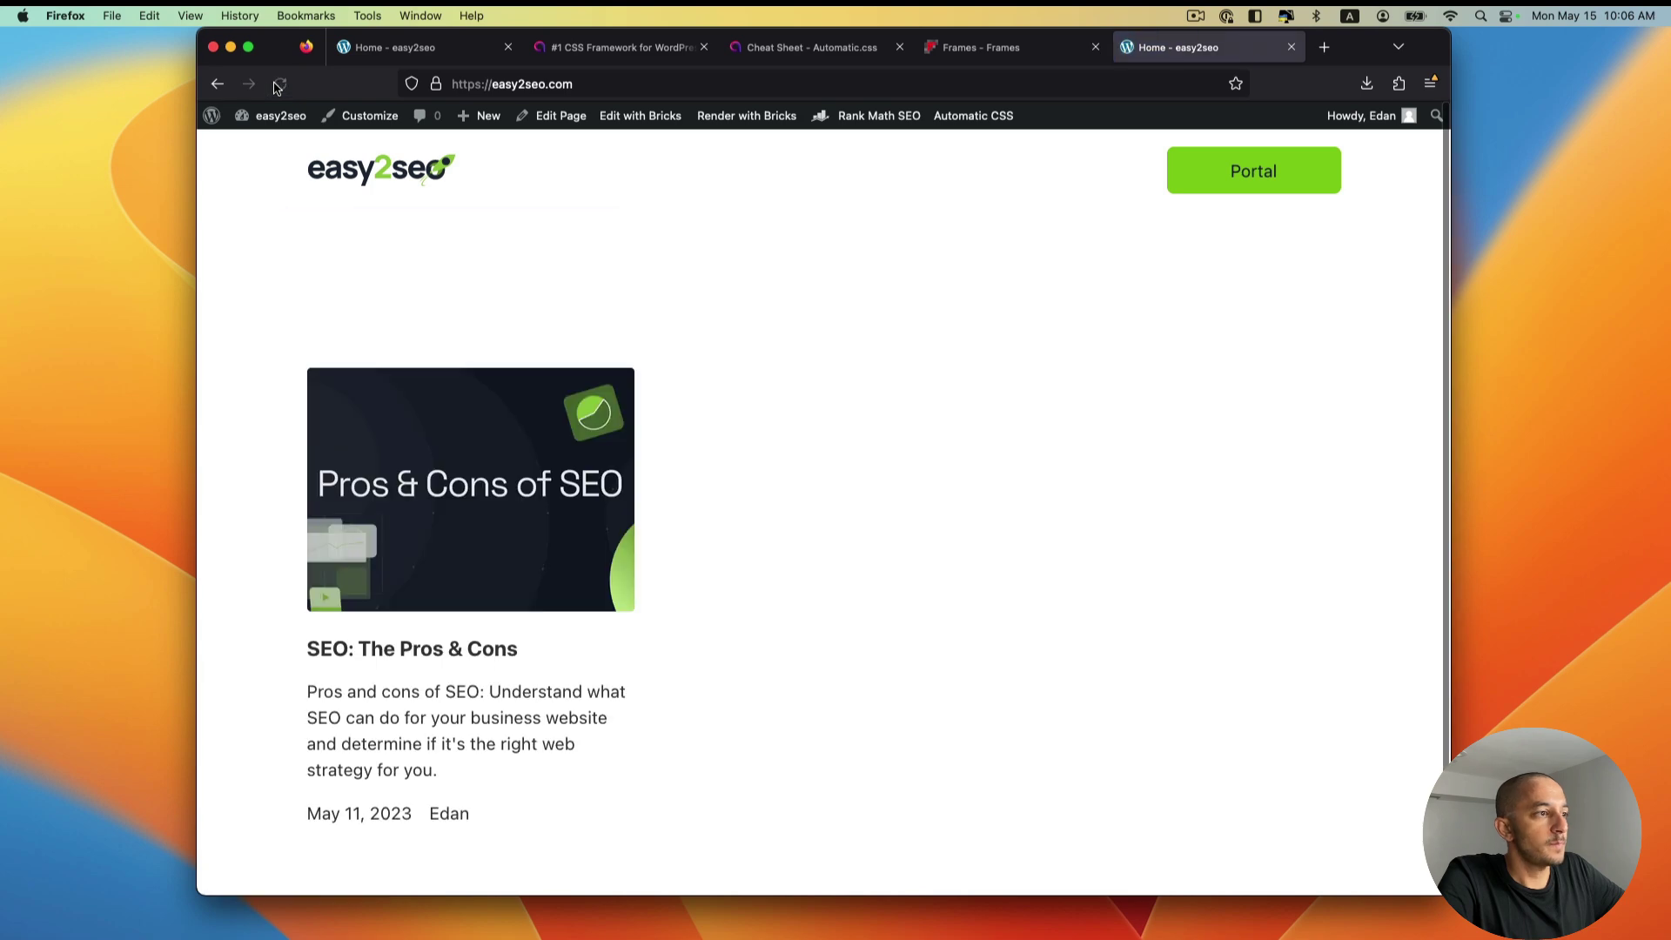
Step: Inspect the article grid container's padding and width on the live page with the browser's element inspector
right_click(765, 352)
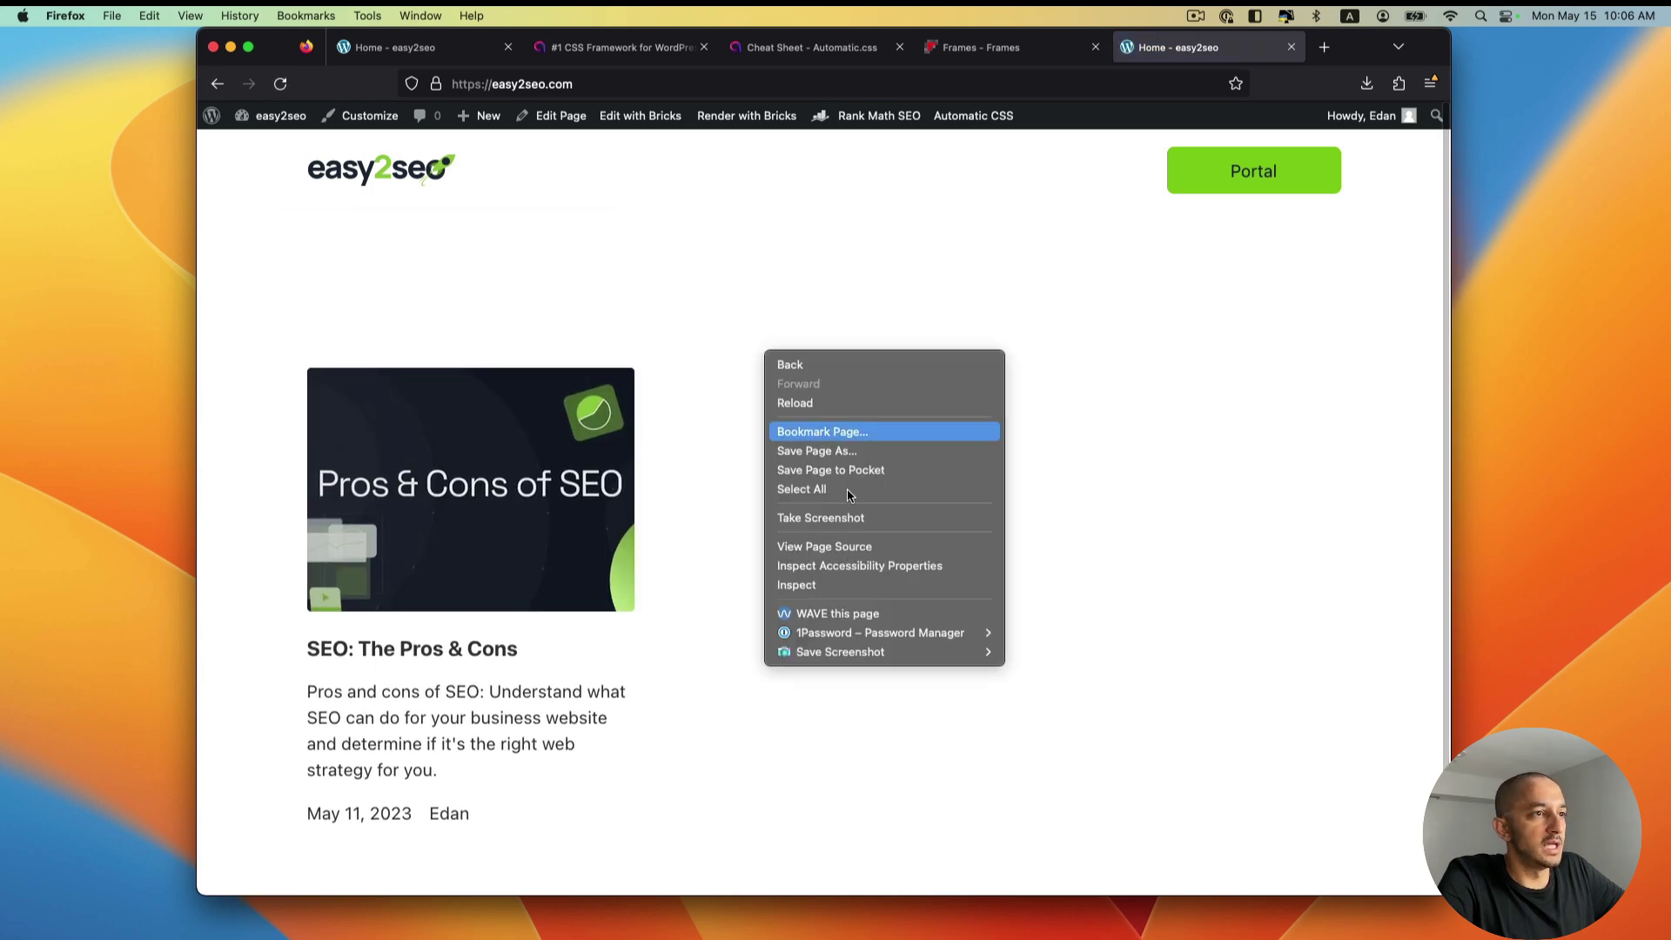
left_click(836, 585)
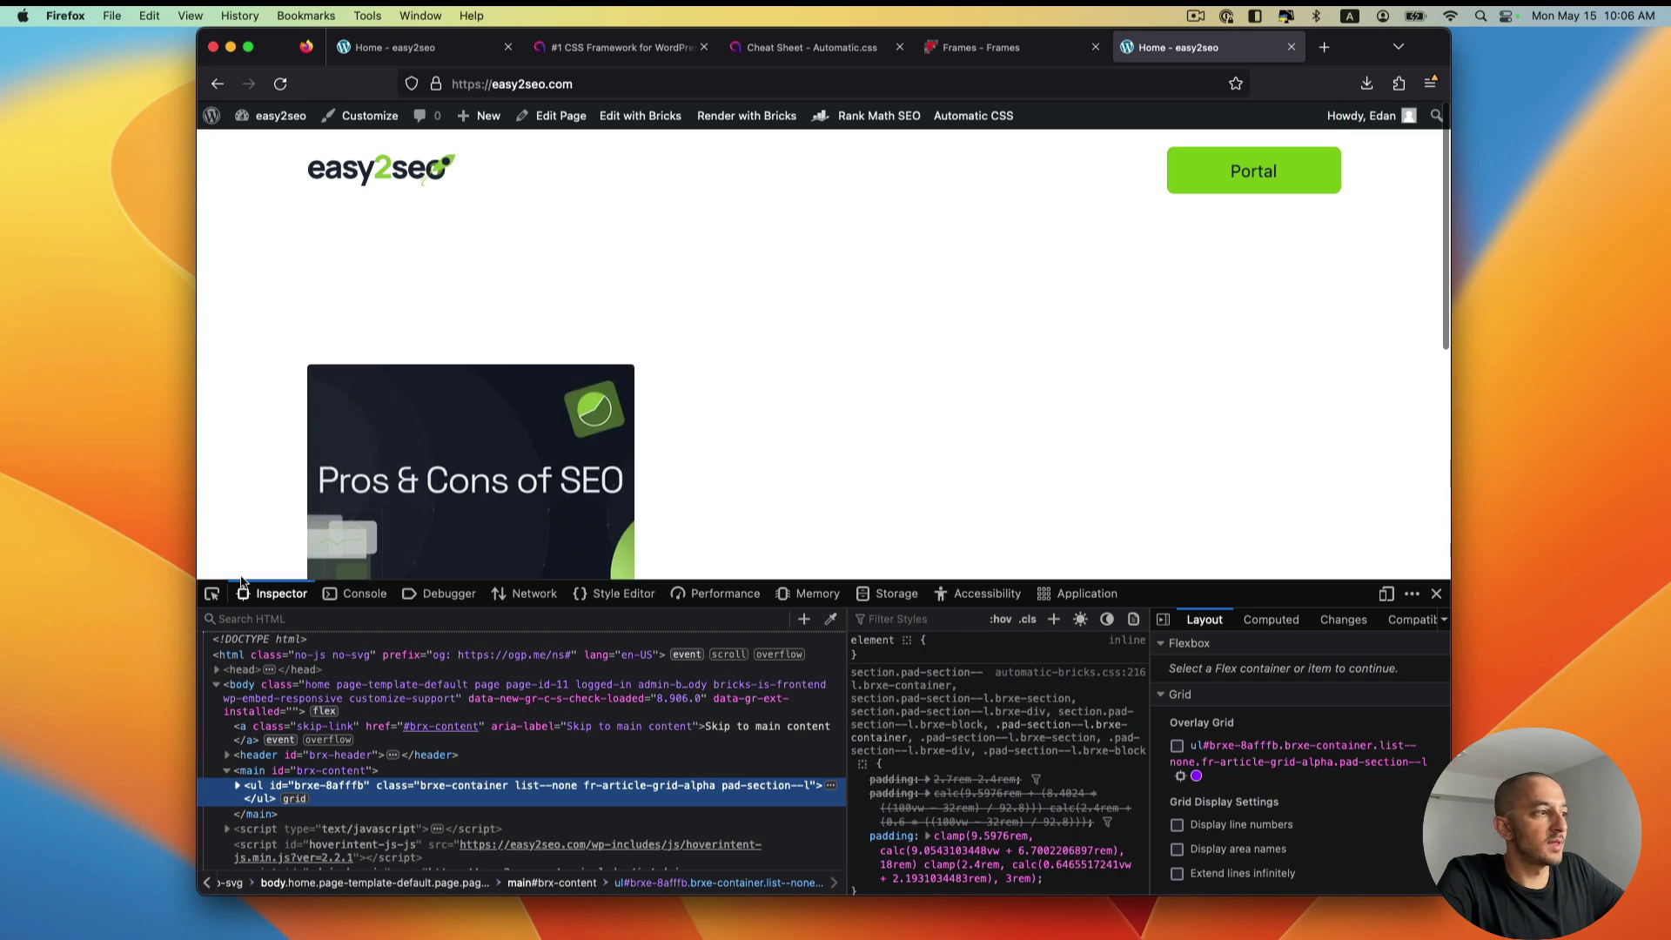
left_click(213, 594)
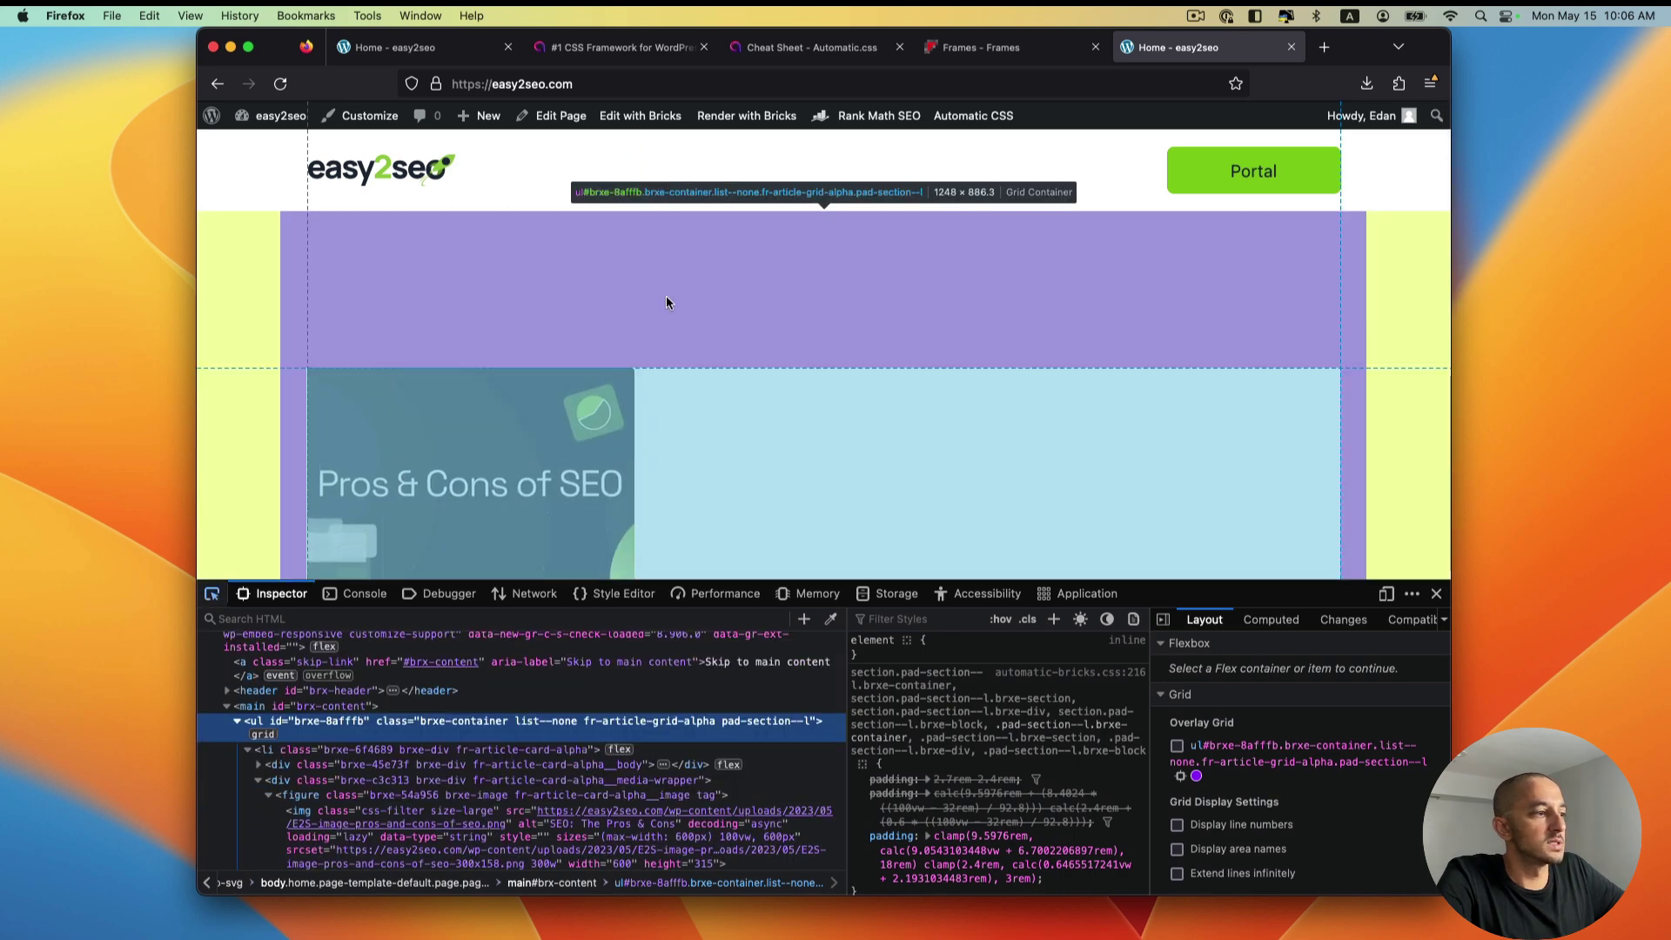
scroll(748, 312, "down", 3)
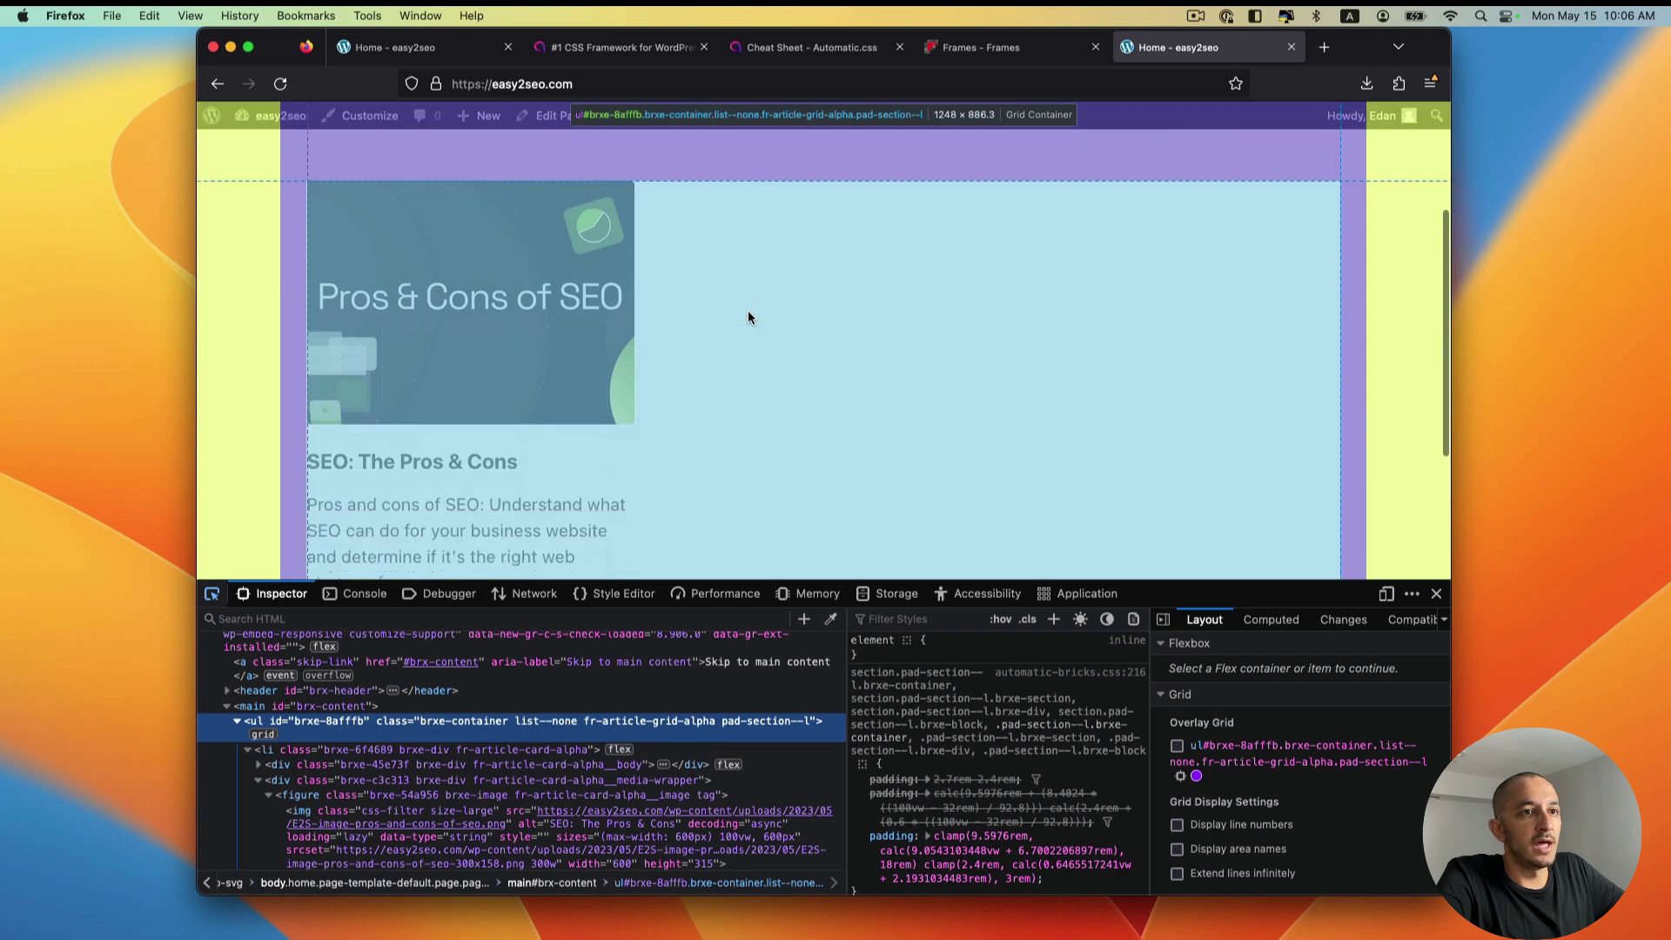
scroll(748, 318, "up", 6)
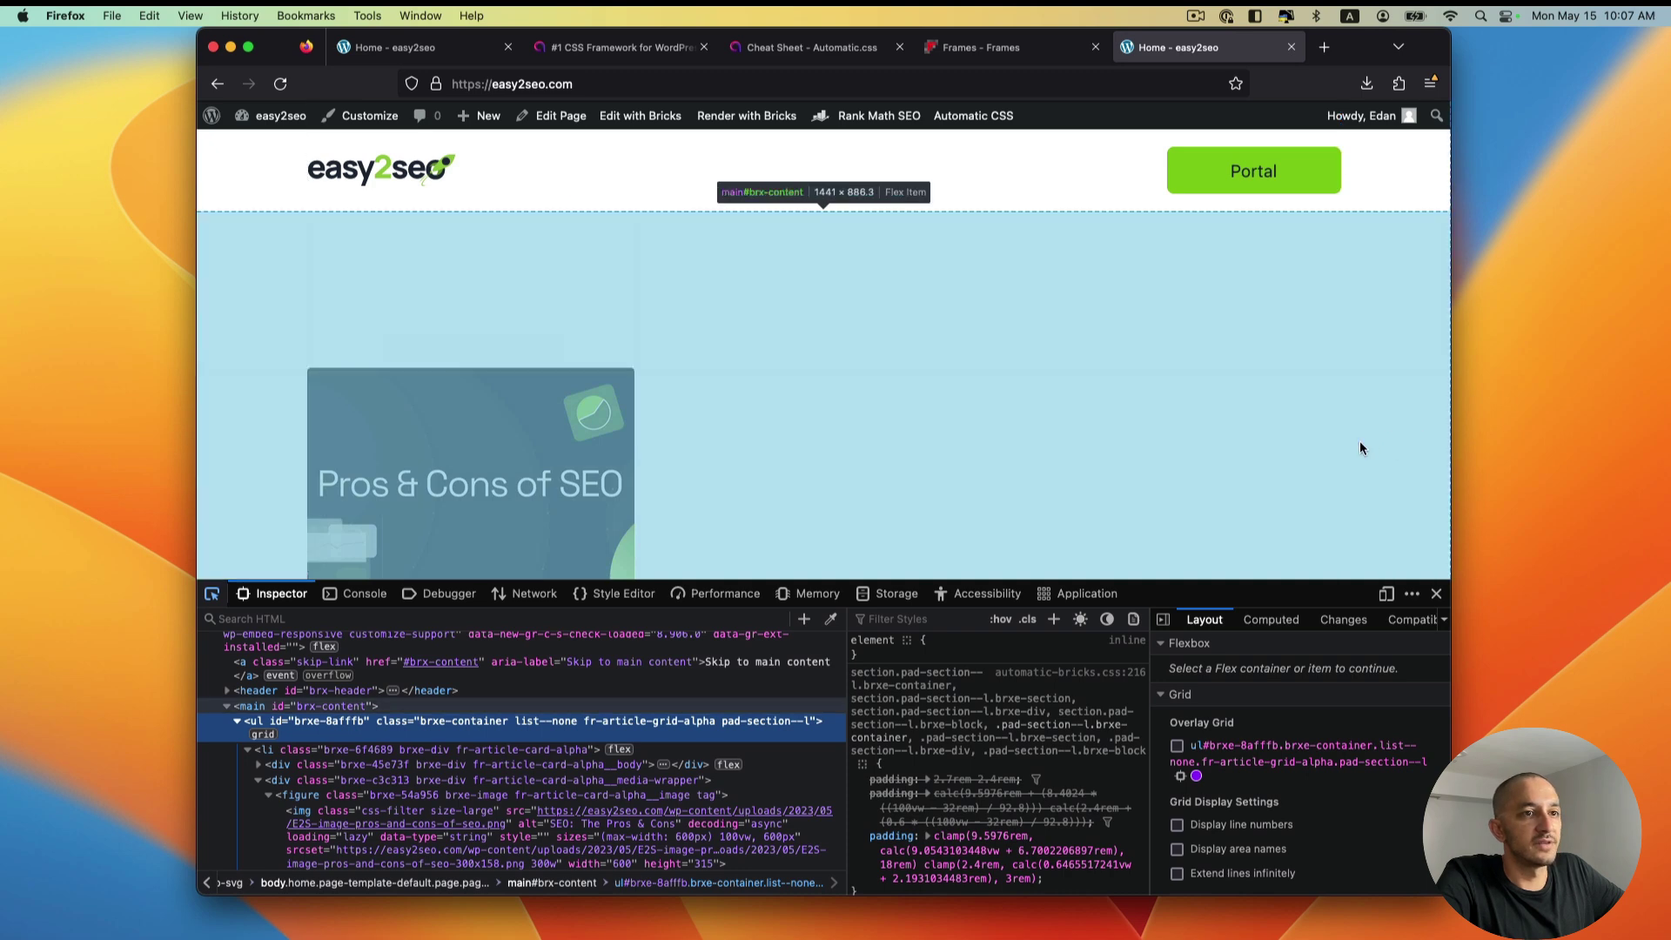
left_click(1437, 594)
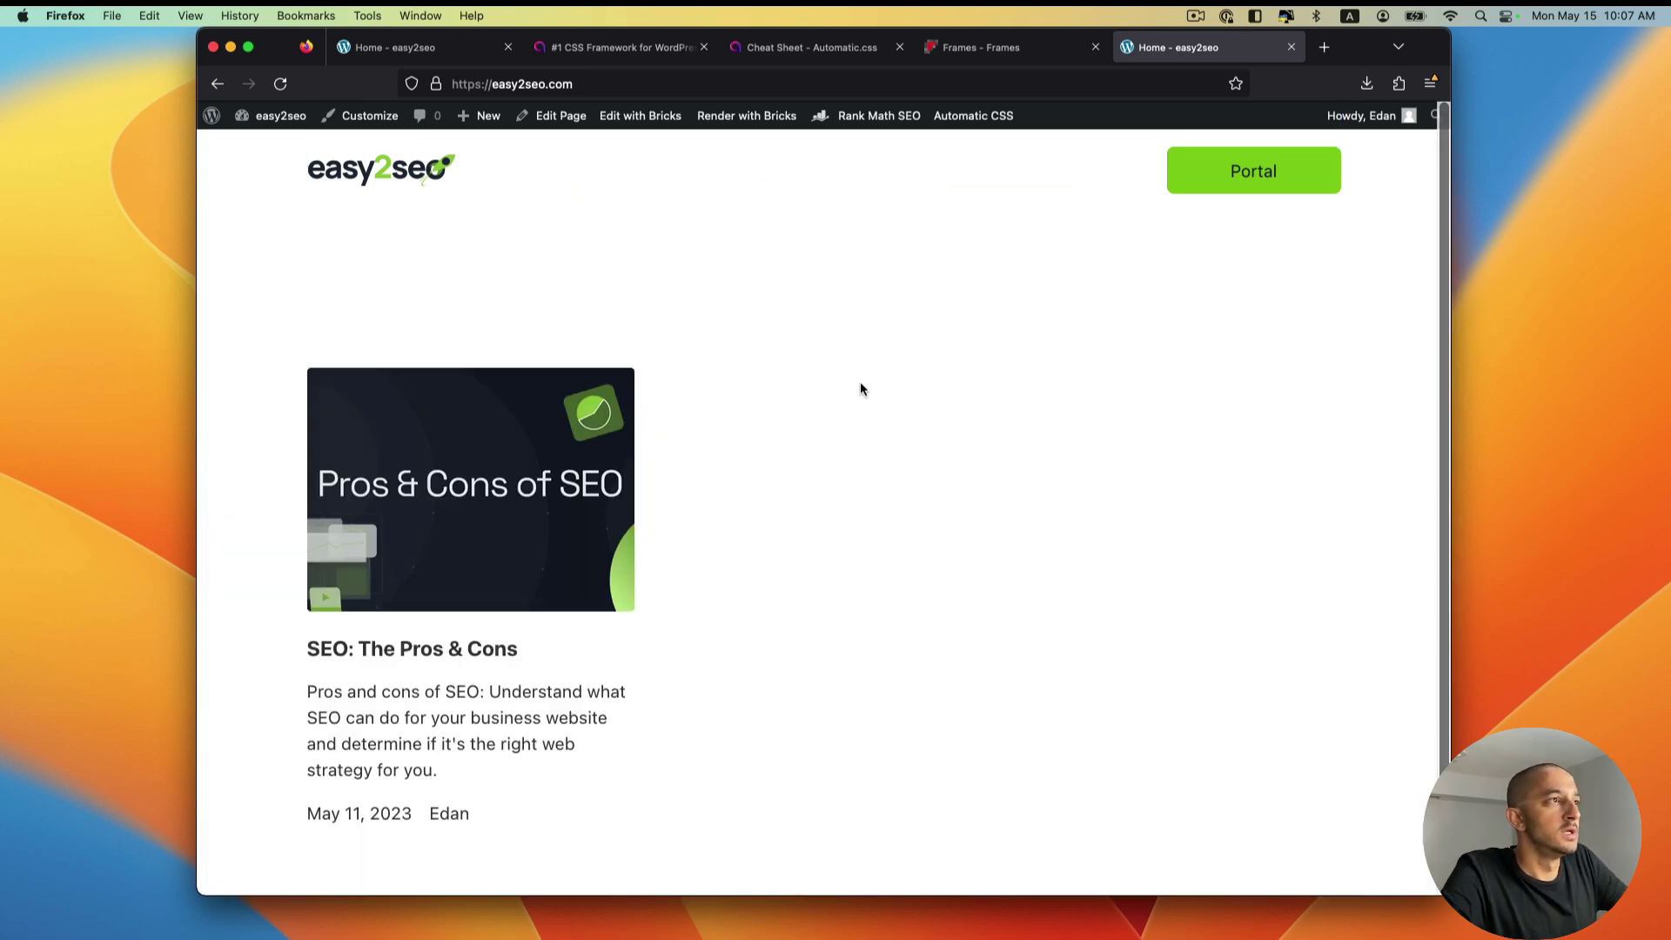
Step: Review the date and author line beneath the article excerpt on the live page
left_click_drag(1454, 467, 1462, 431)
left_click_drag(488, 805, 346, 801)
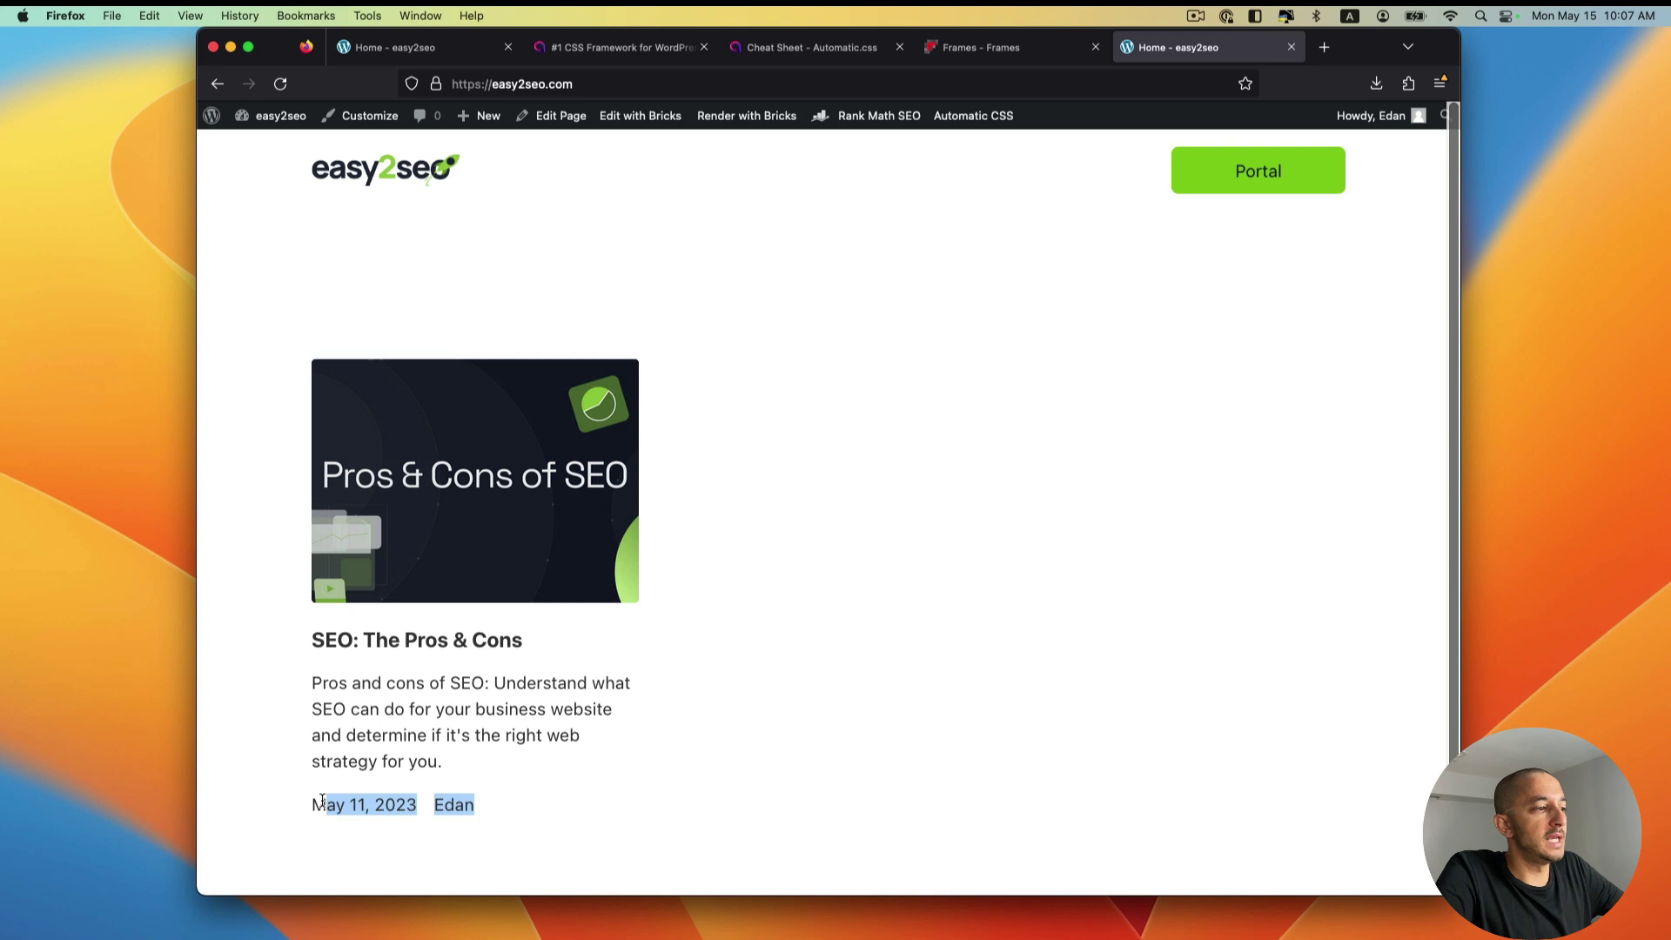
left_click(385, 759)
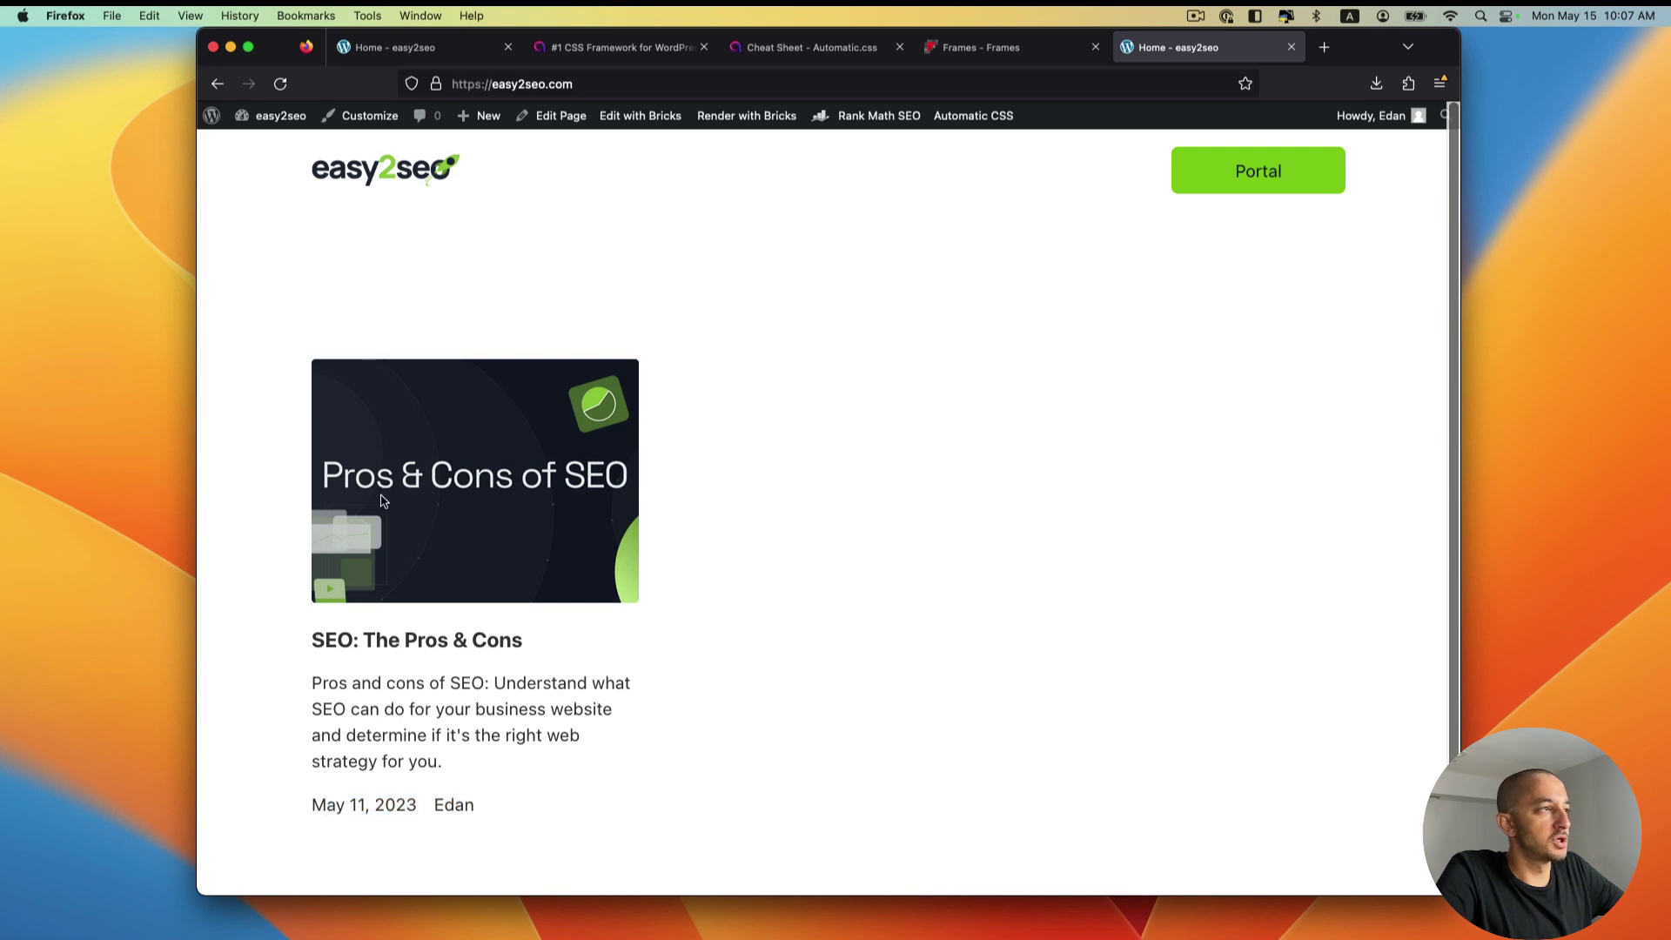
Step: Delete the Author and Date elements from the article card's Info Paragraph in the Bricks Home page
left_click(432, 52)
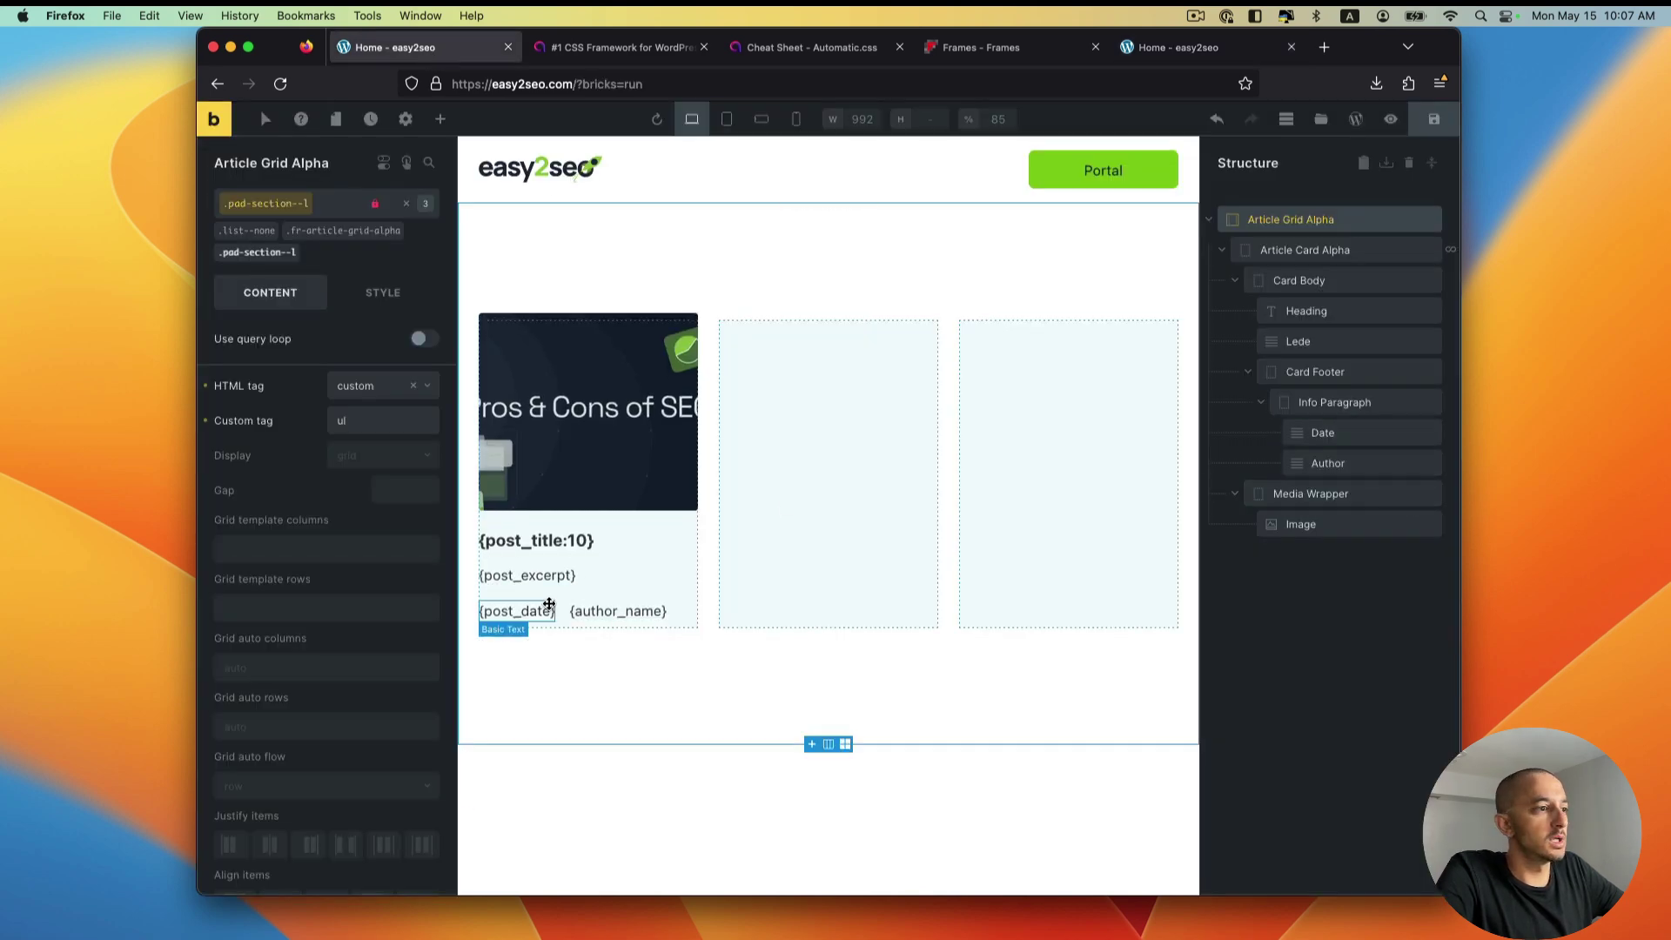
left_click(613, 611)
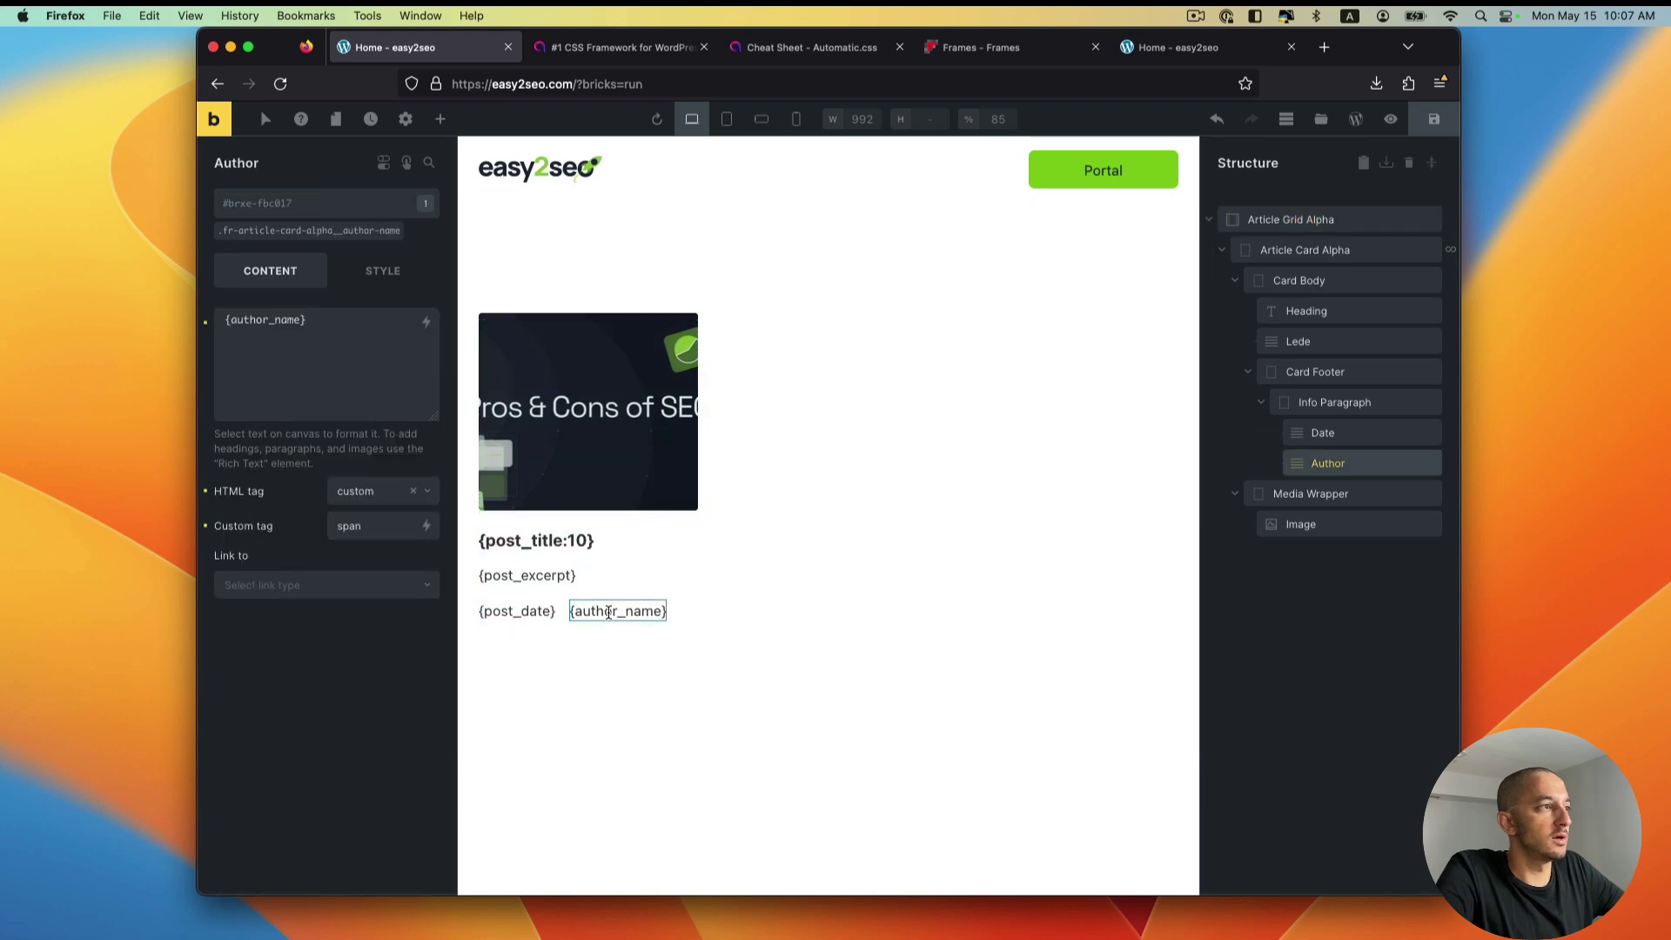
right_click(1340, 468)
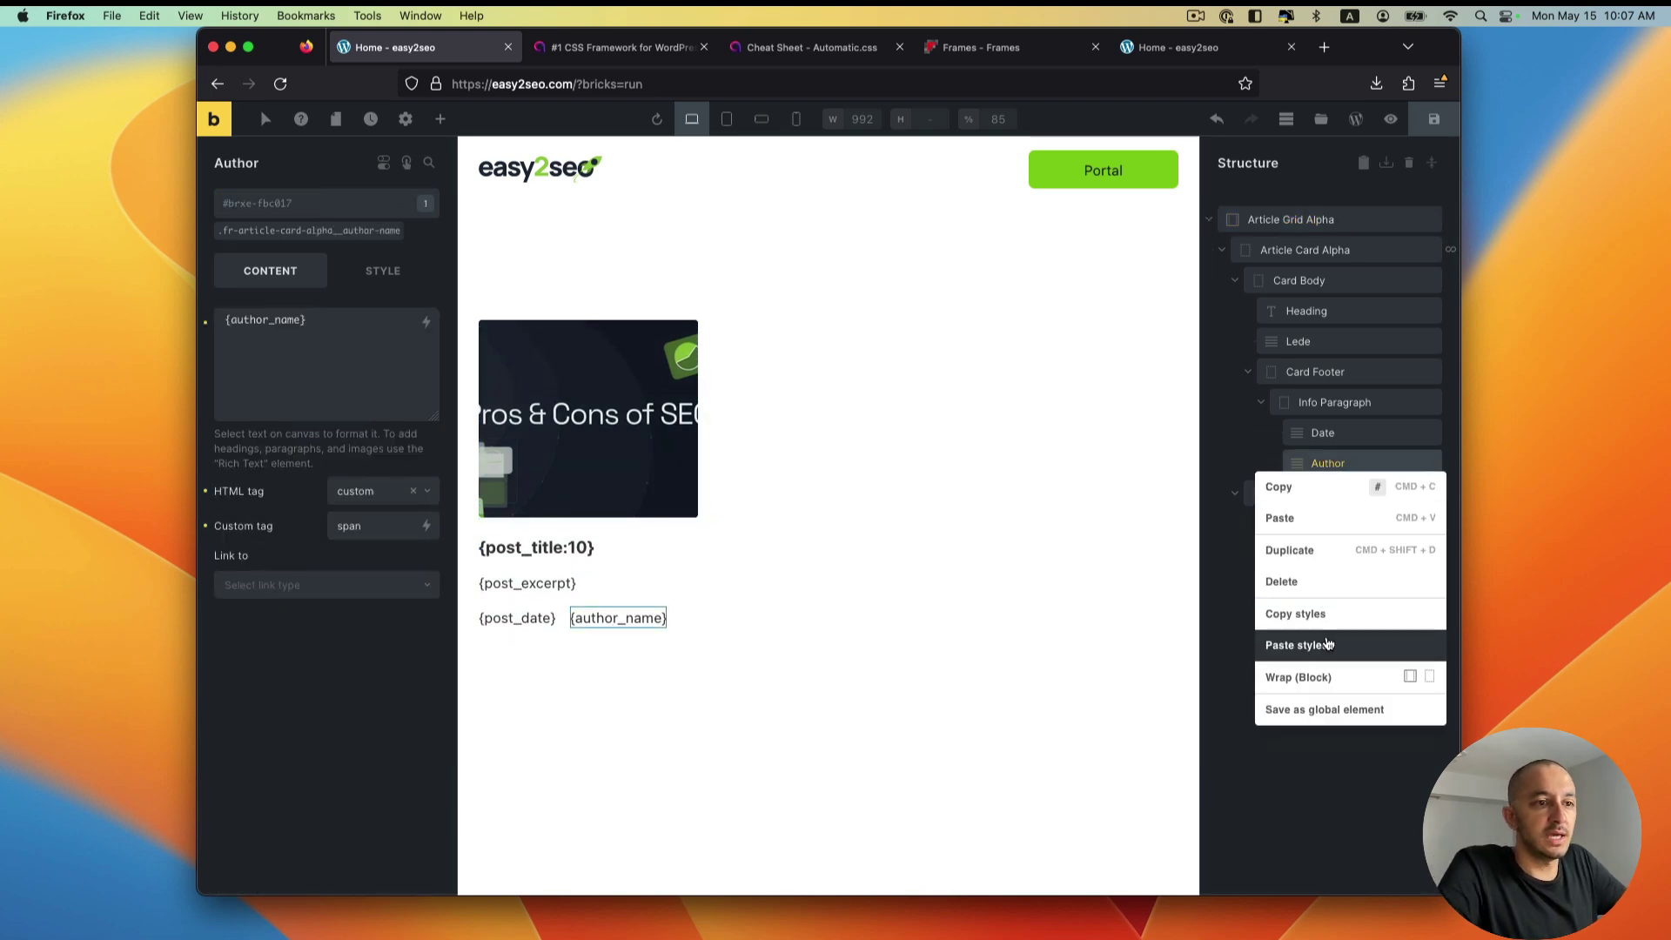
left_click(1329, 591)
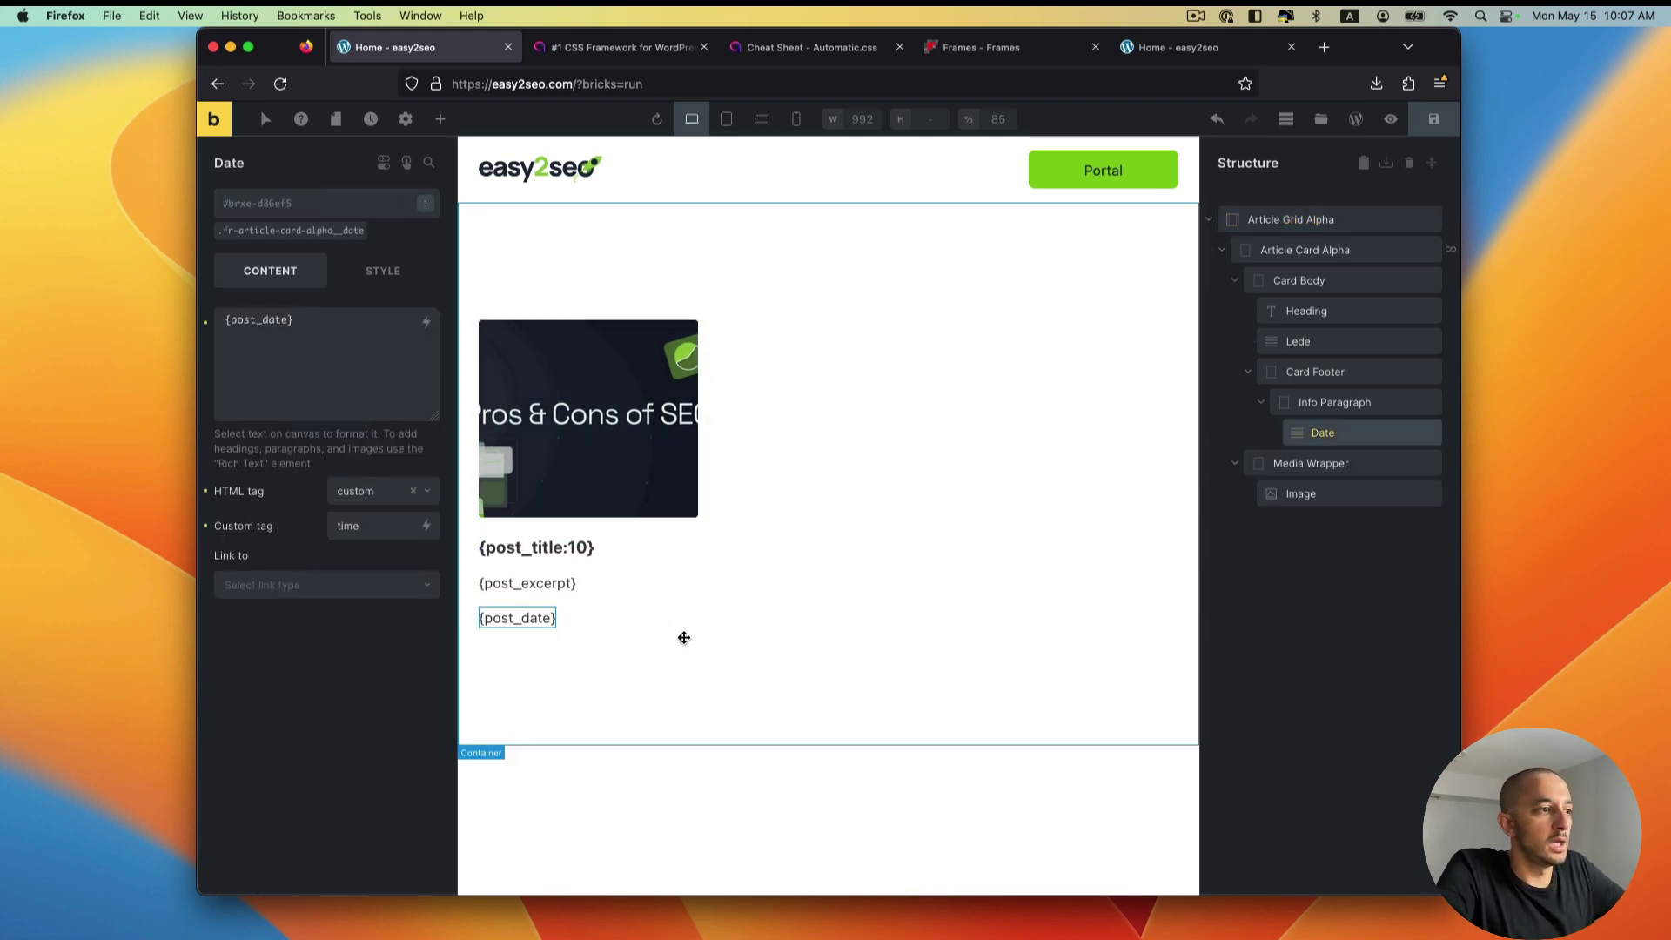
right_click(1370, 439)
left_click(1330, 558)
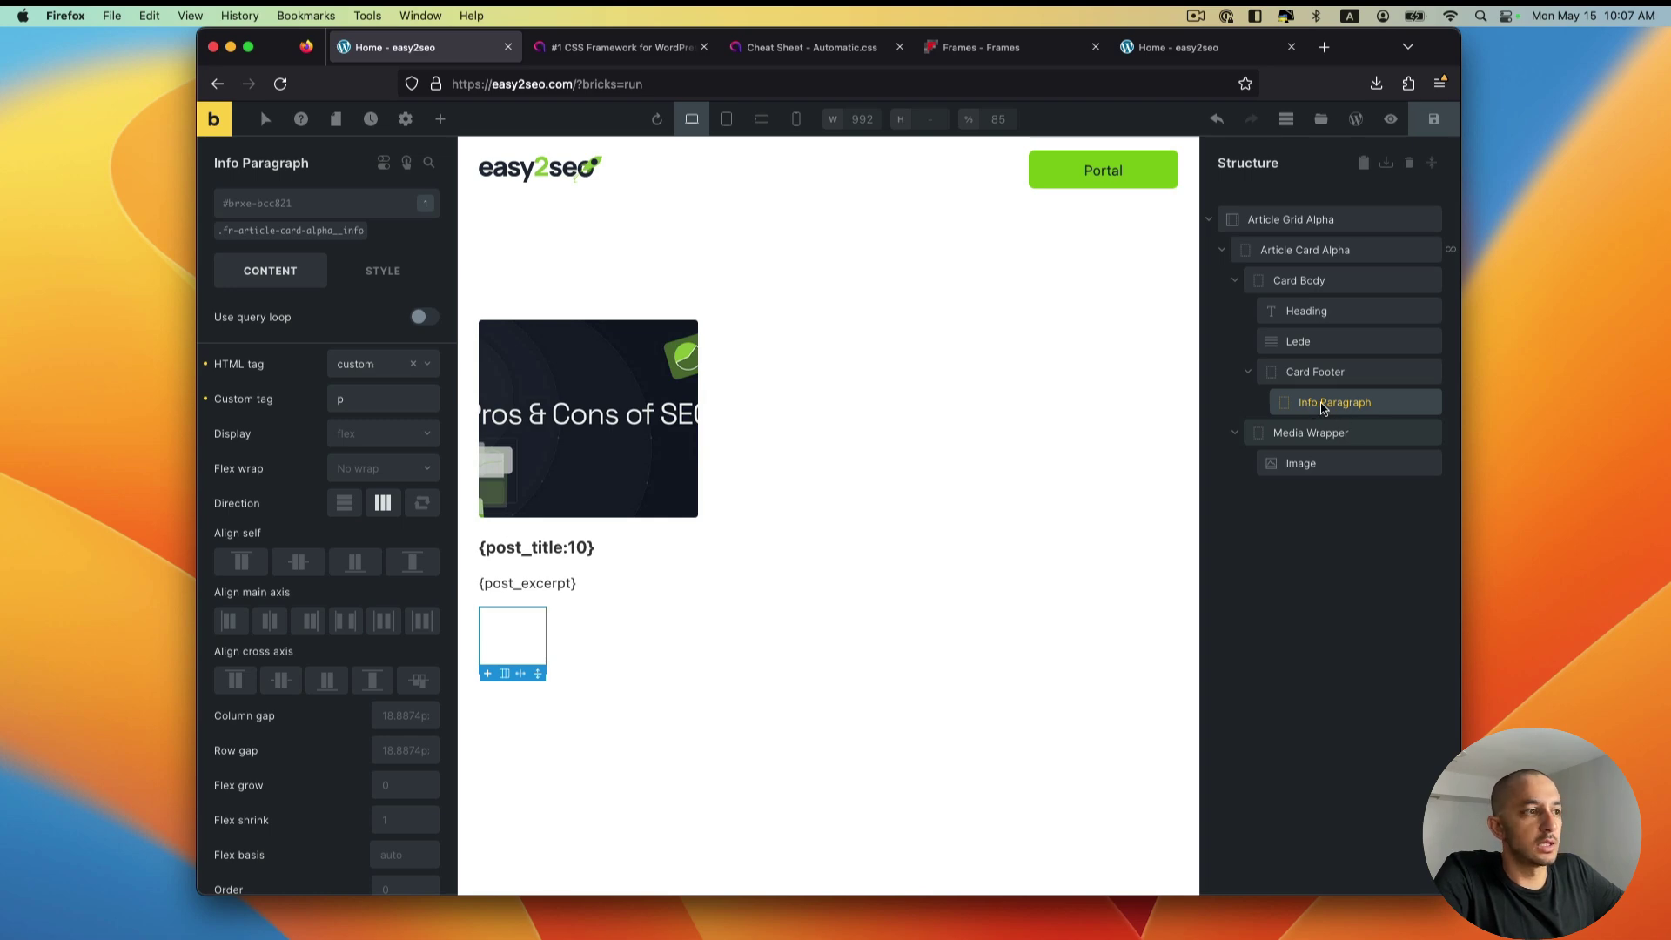
Step: Delete the empty Info Paragraph and Card Footer from the article card's Card Body
right_click(1323, 409)
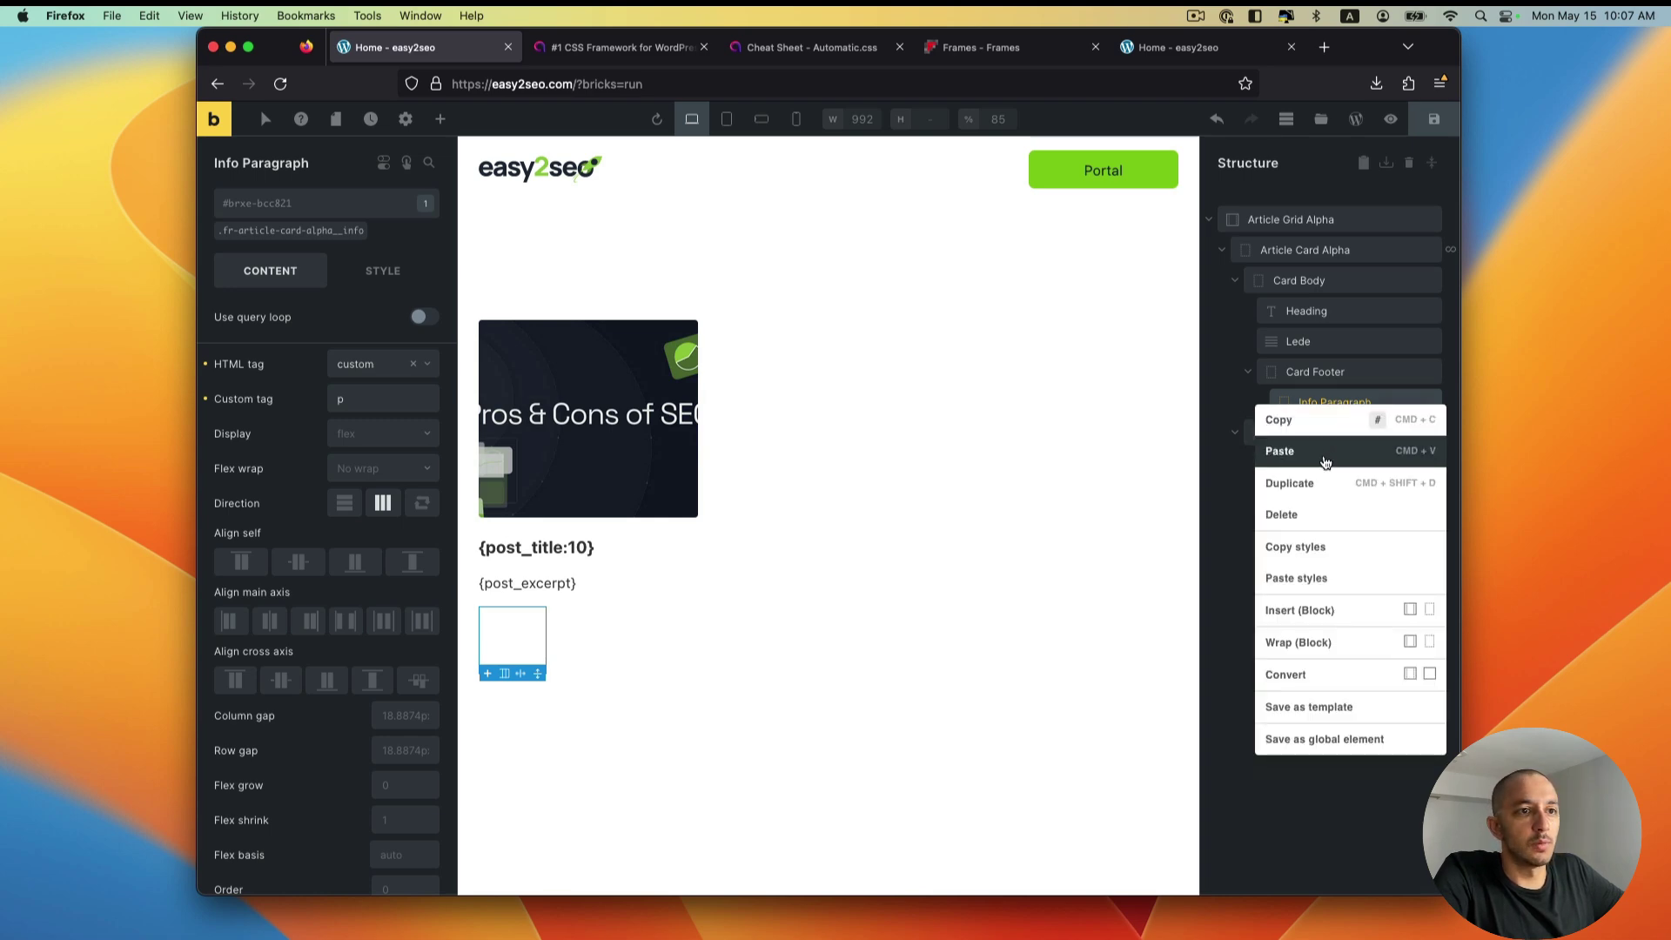
left_click(1297, 525)
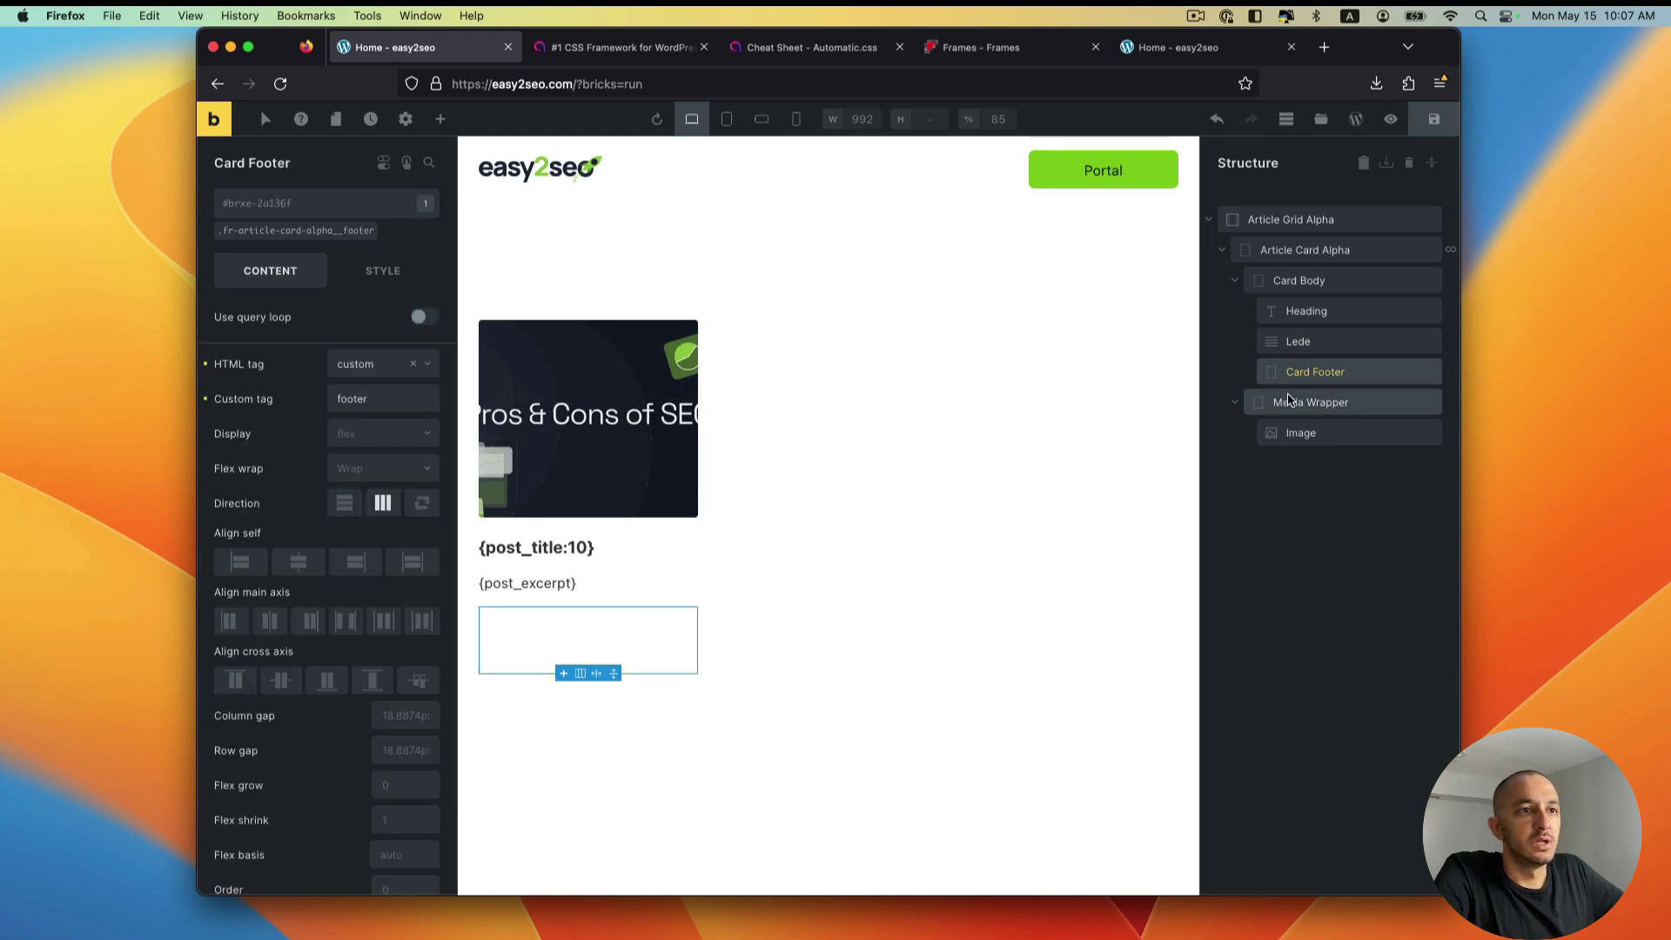
right_click(1301, 372)
left_click(1304, 479)
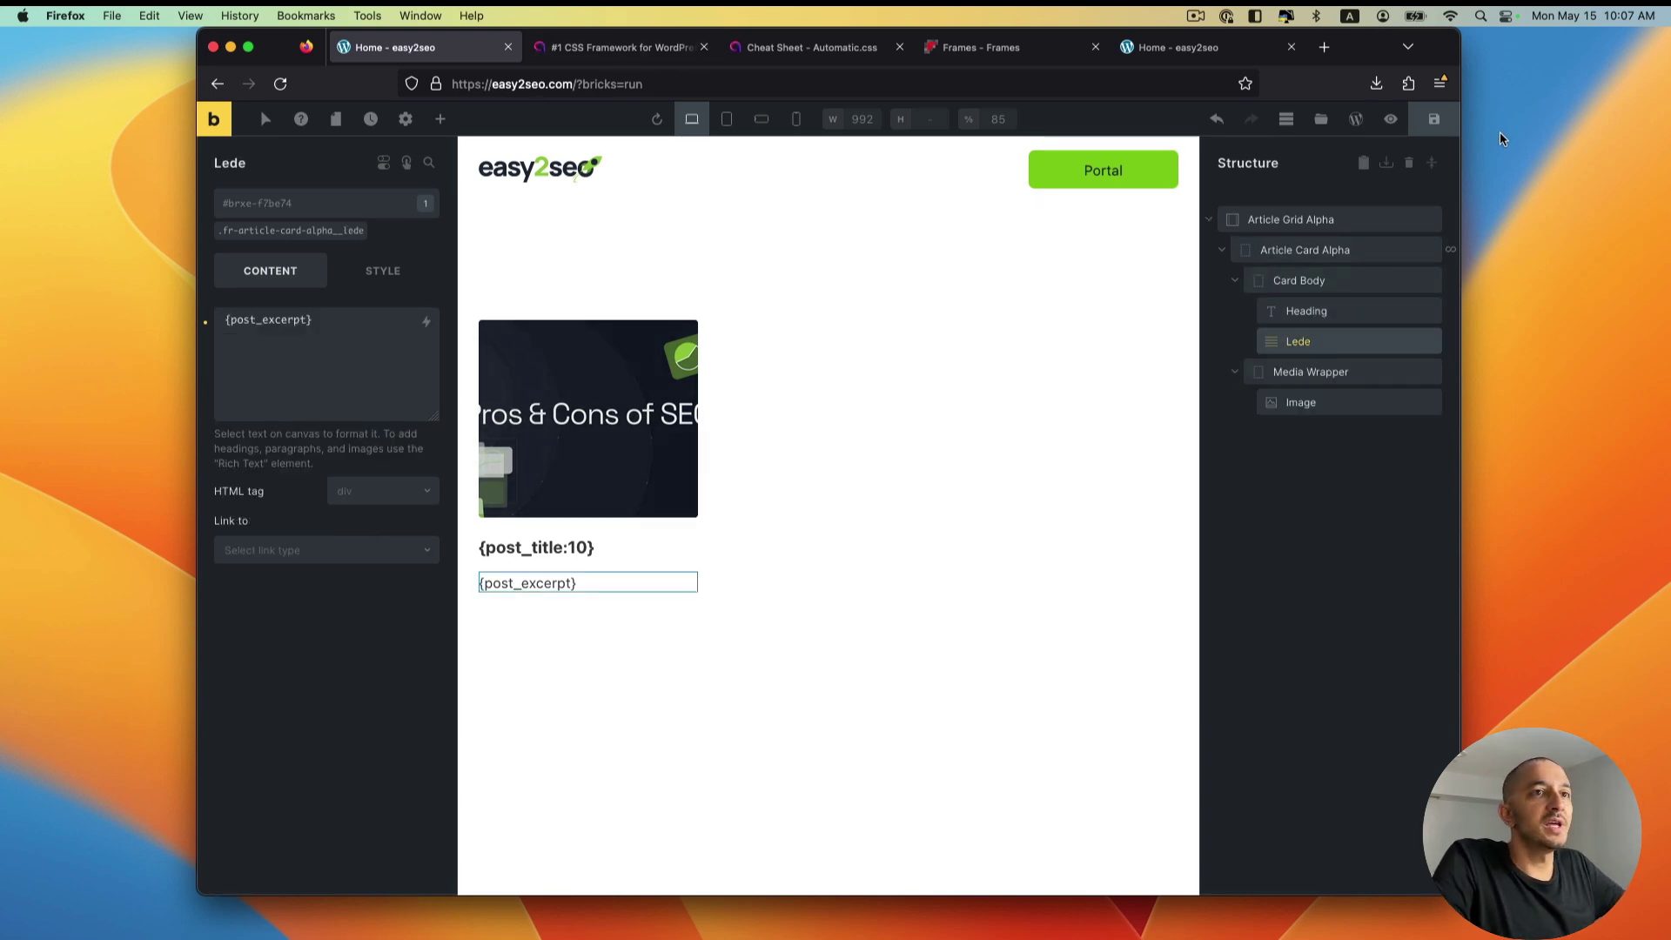
Step: Save the Home page in Bricks and review the simplified article card on the live site
left_click(1435, 119)
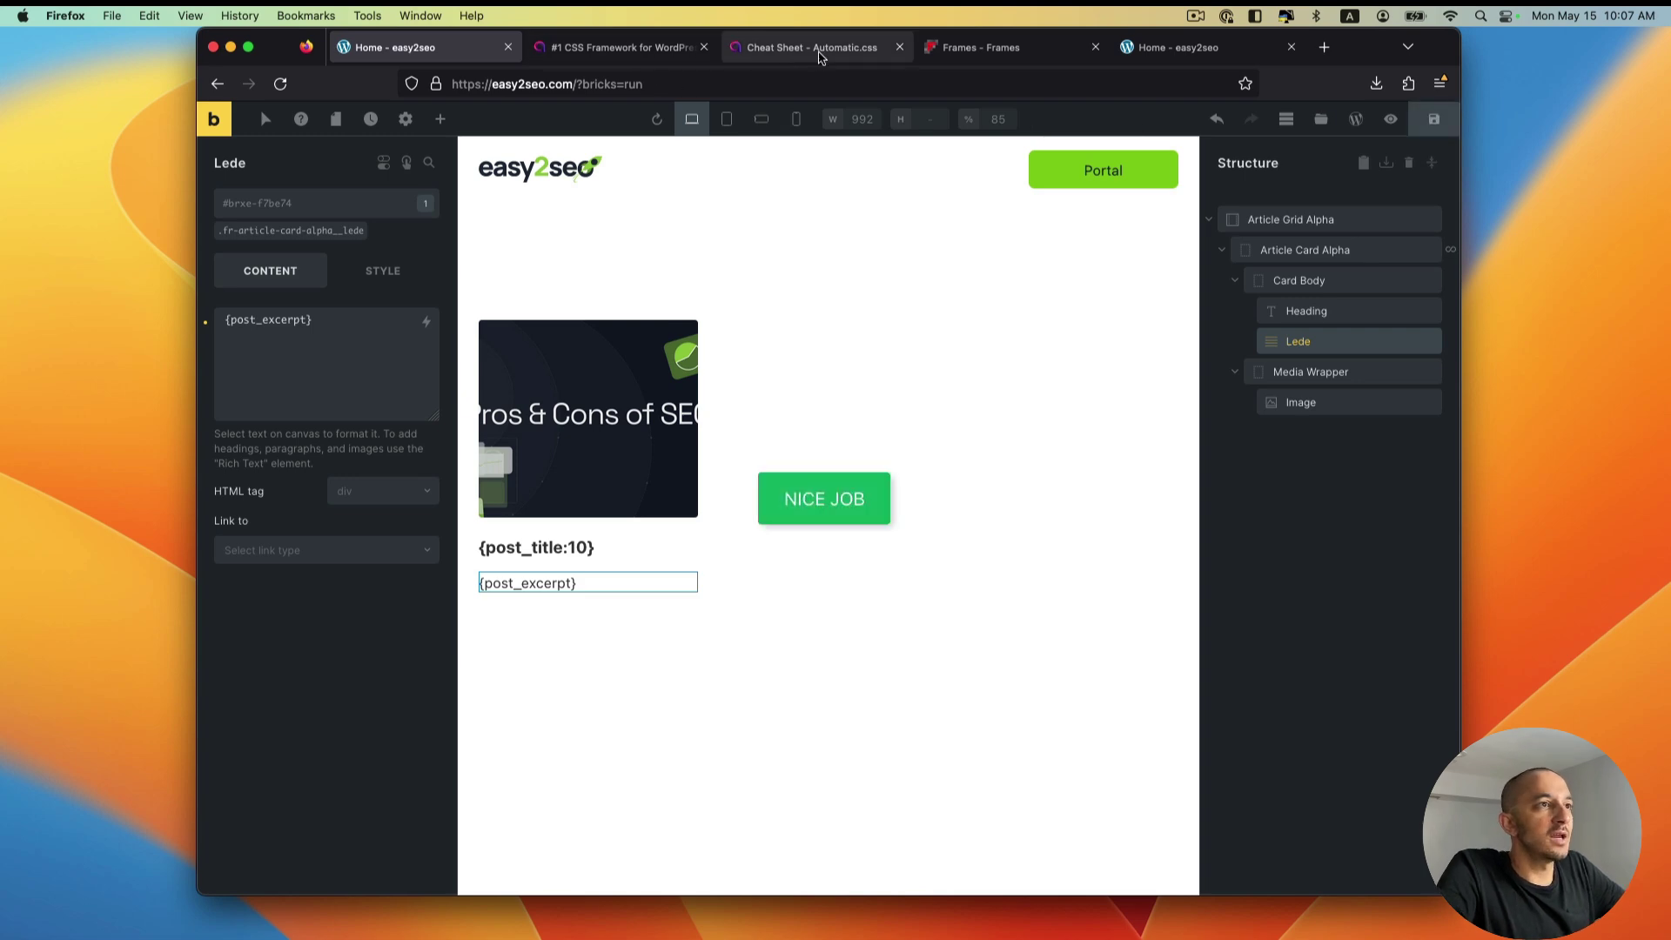
left_click(819, 57)
left_click(659, 47)
left_click(1044, 42)
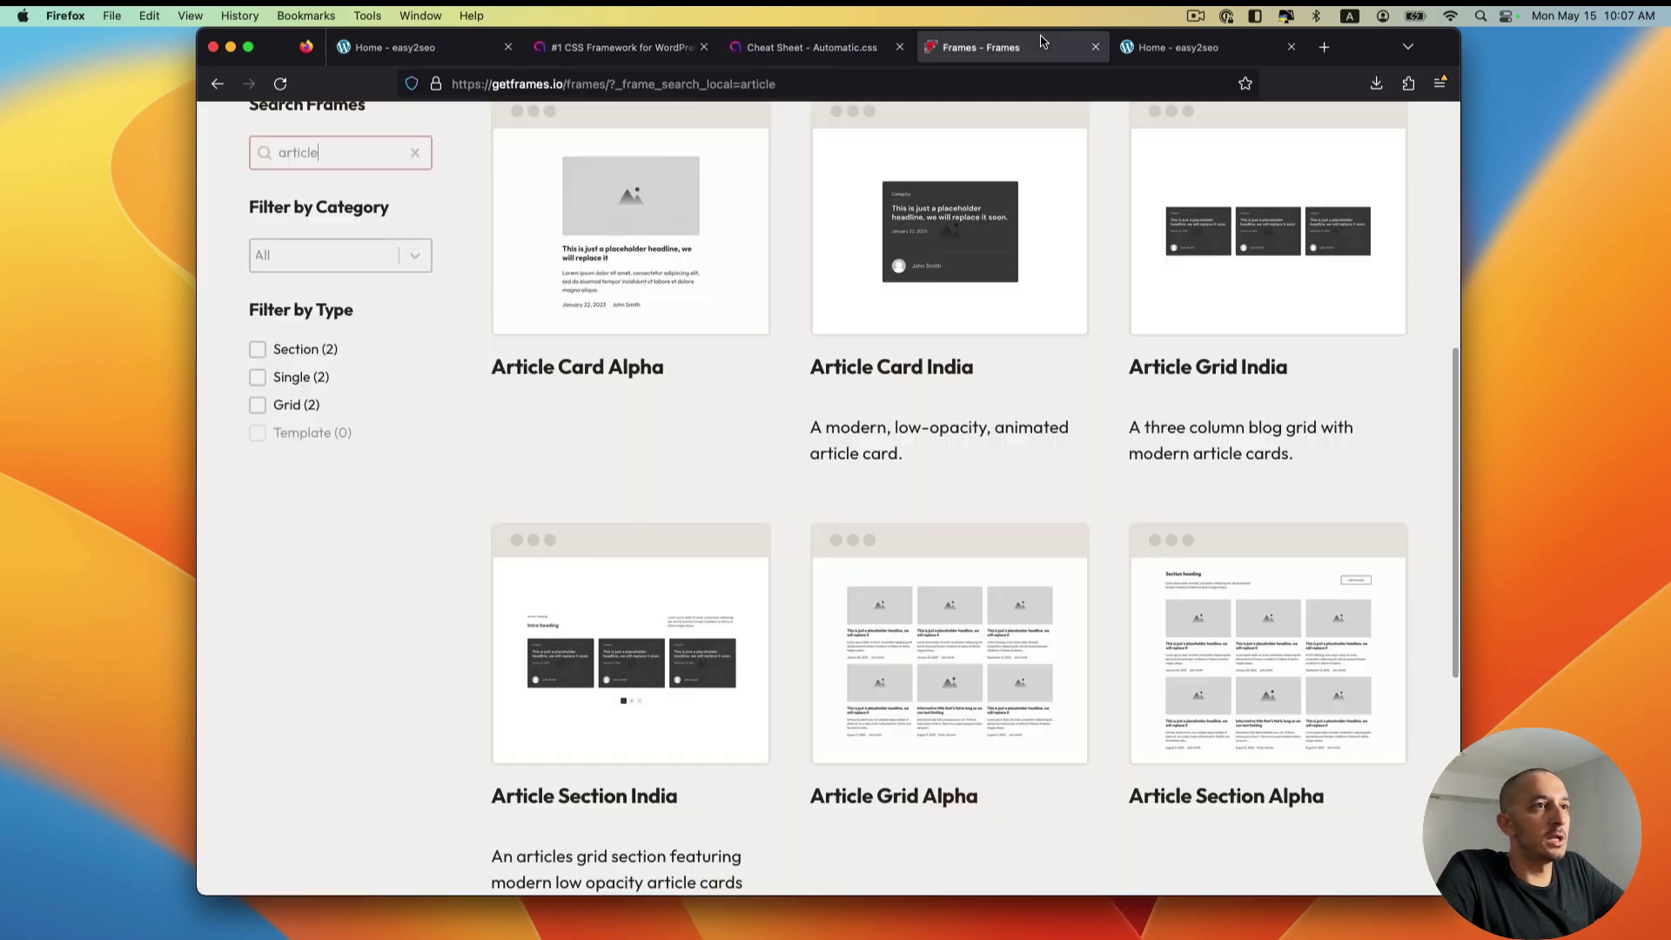
scroll(766, 470, "down", 2)
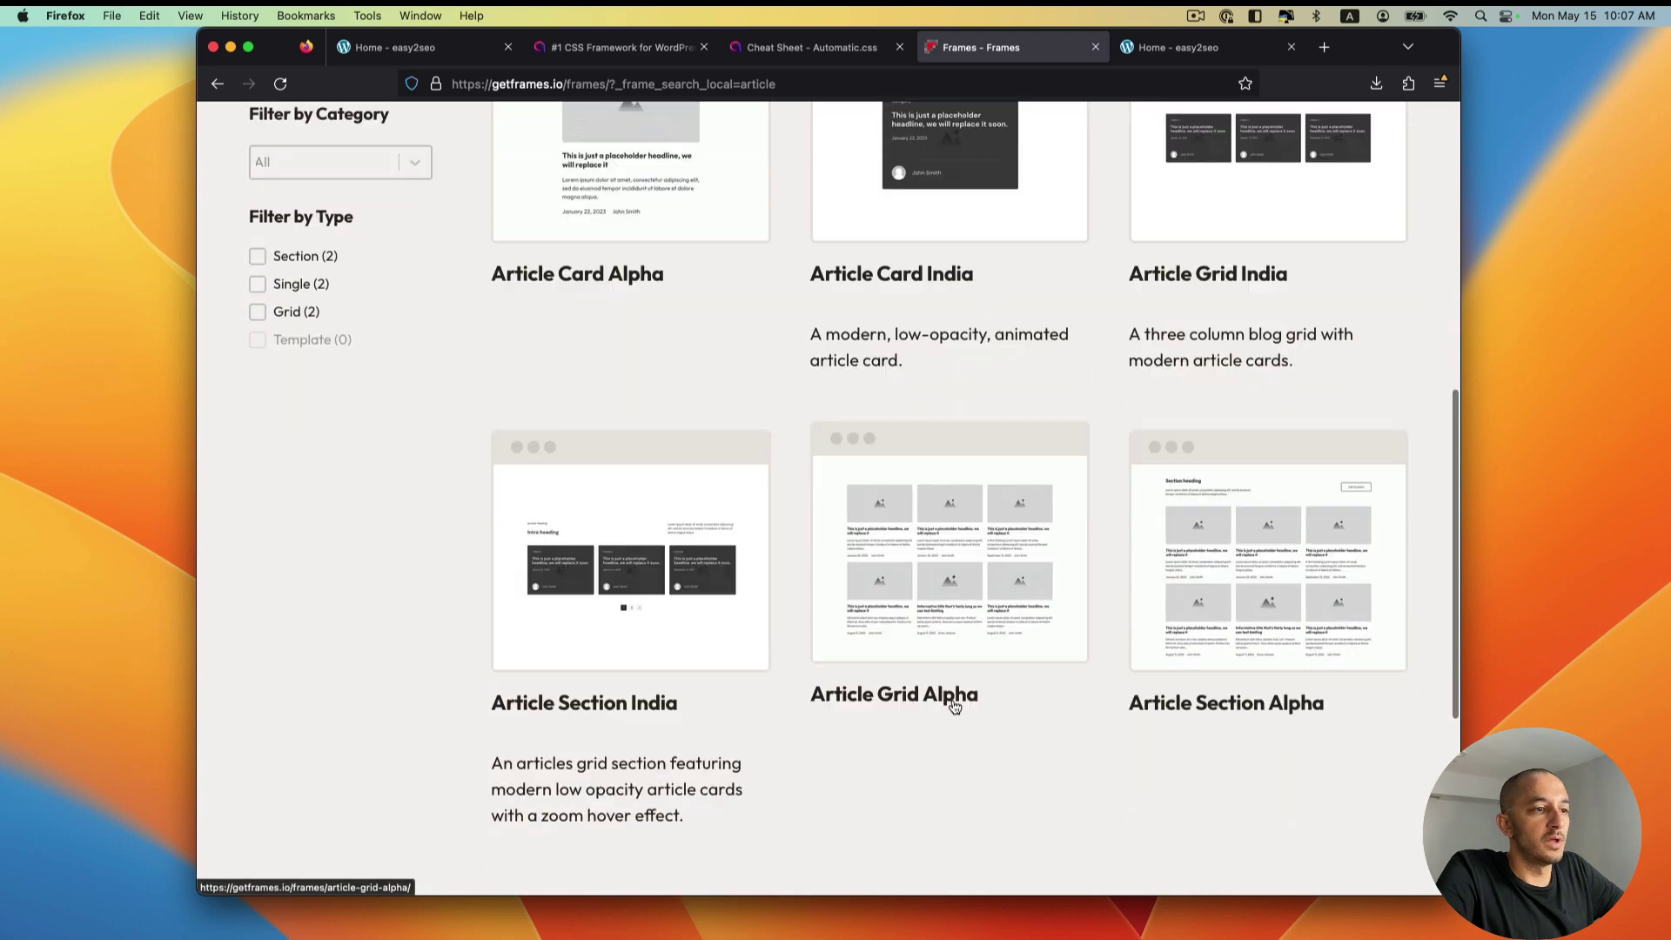
left_click(1192, 47)
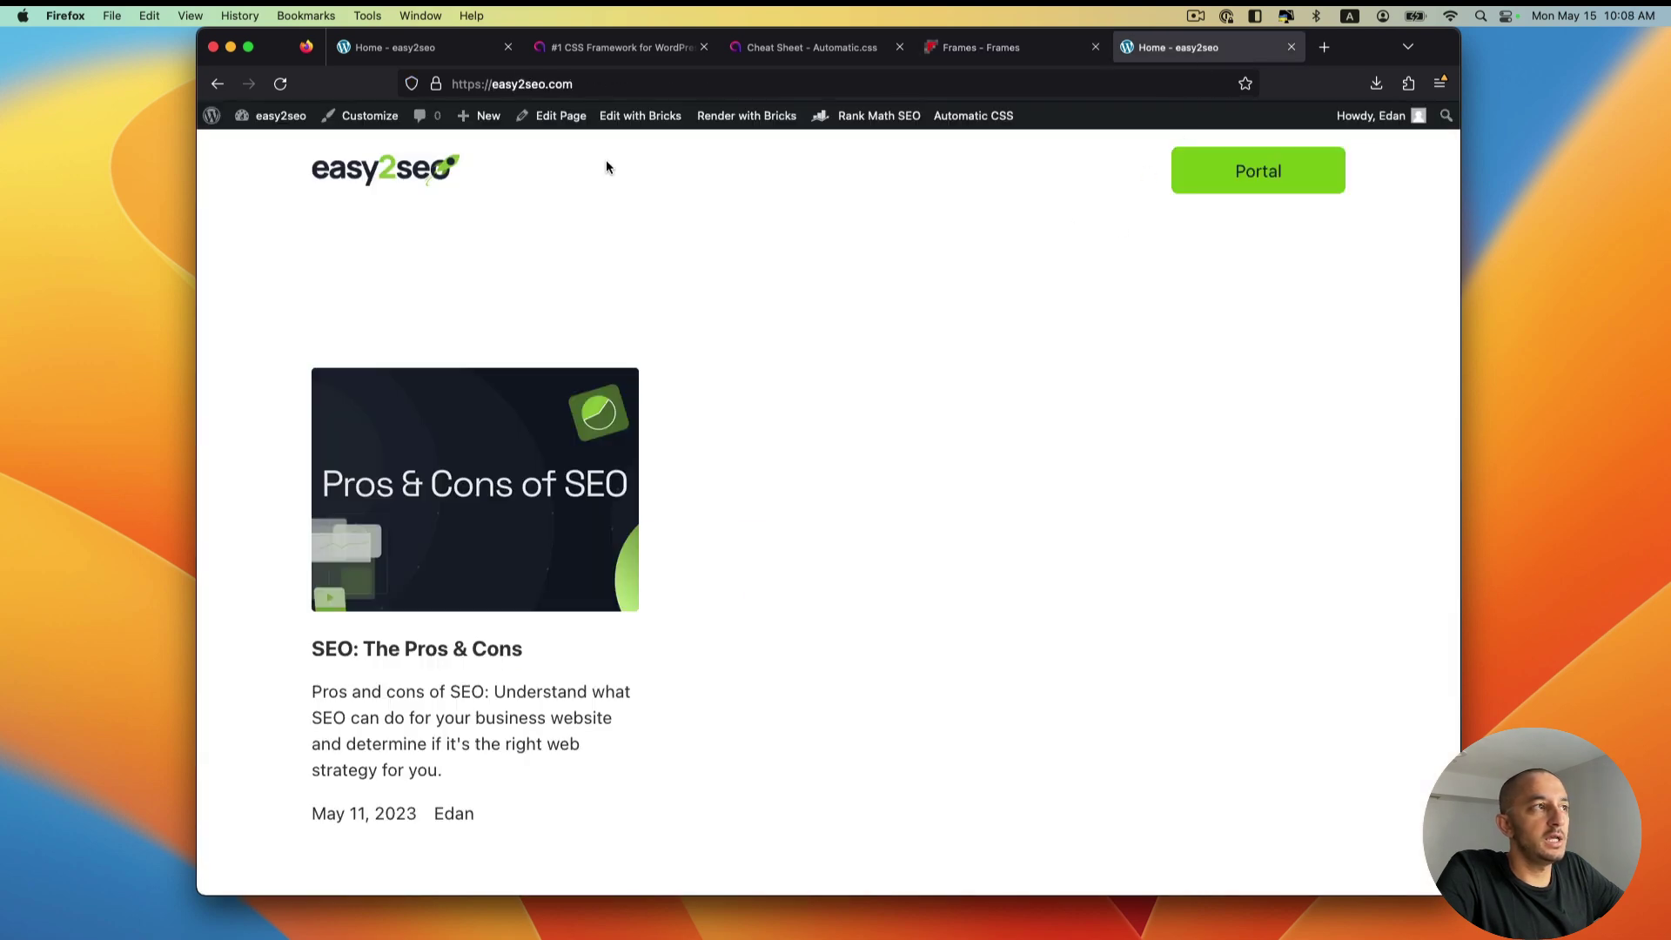
scroll(645, 557, "down", 1)
scroll(644, 551, "up", 1)
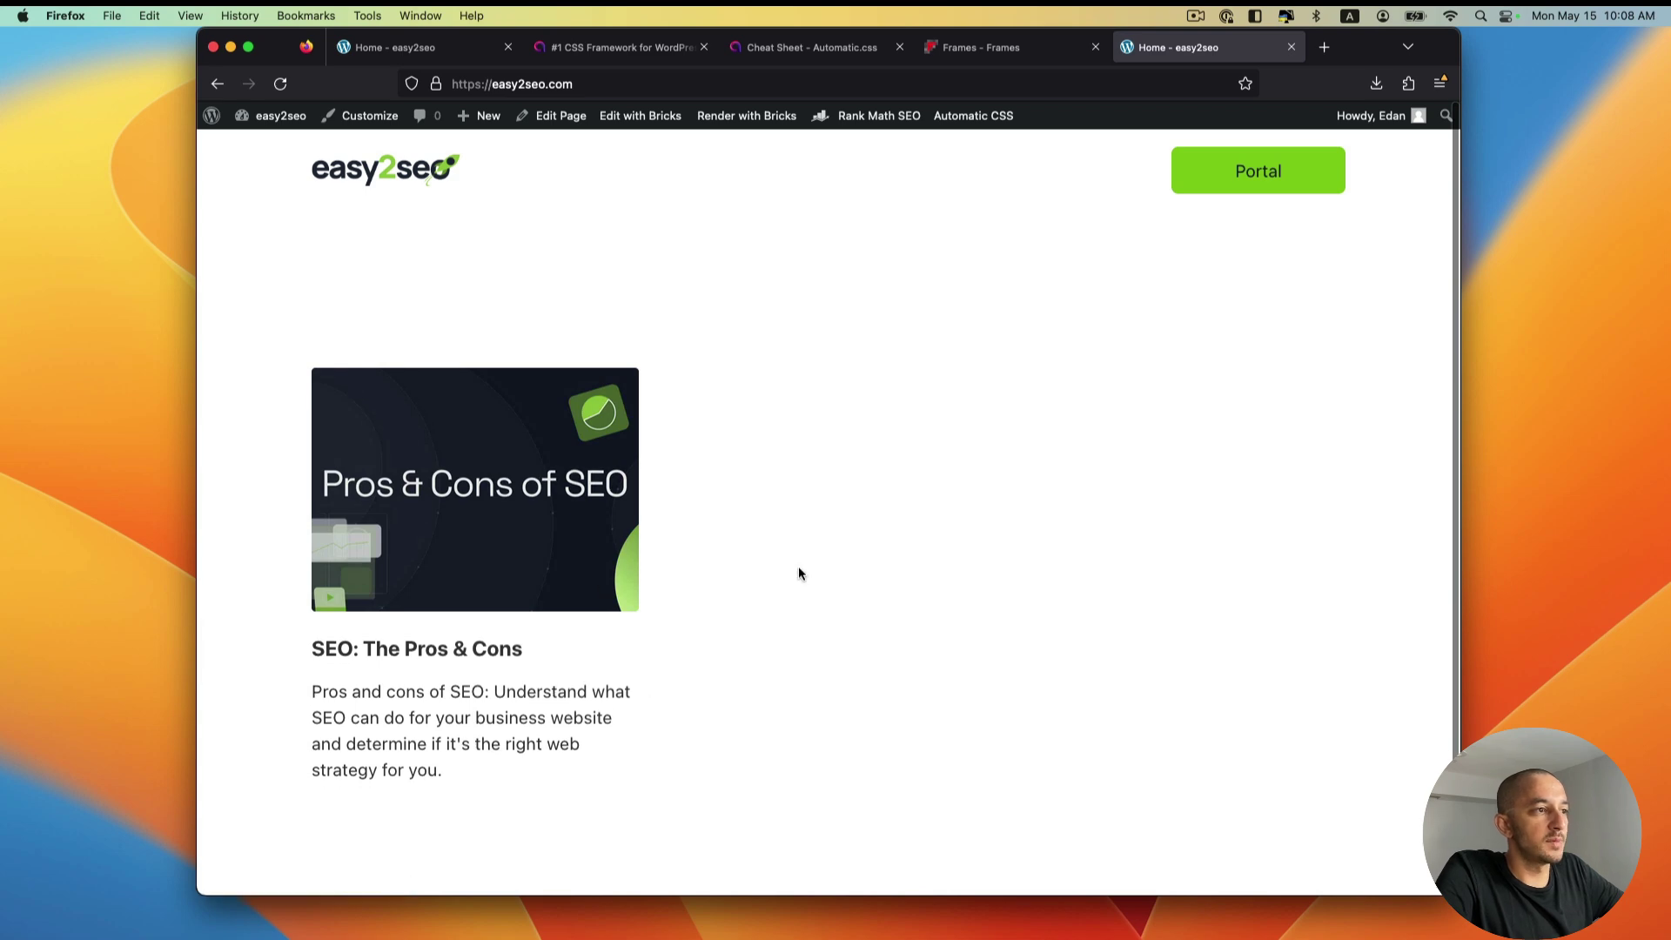
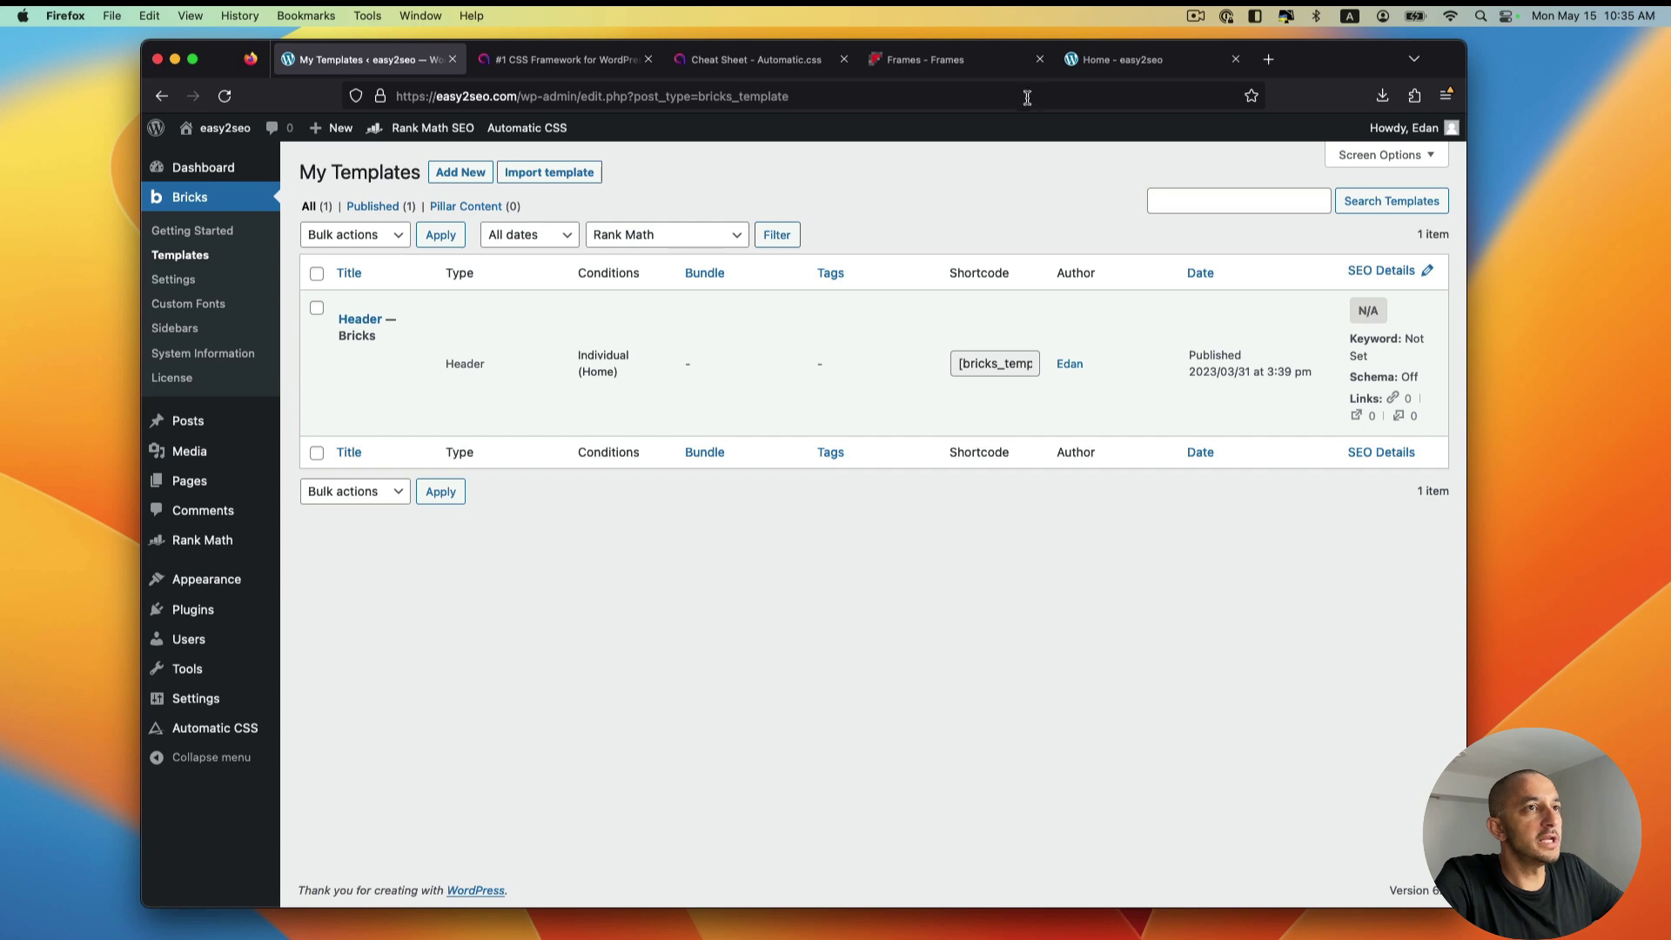
Step: Open the "SEO: The Pros & Cons" post from the live home page to check its layout
left_click(1123, 59)
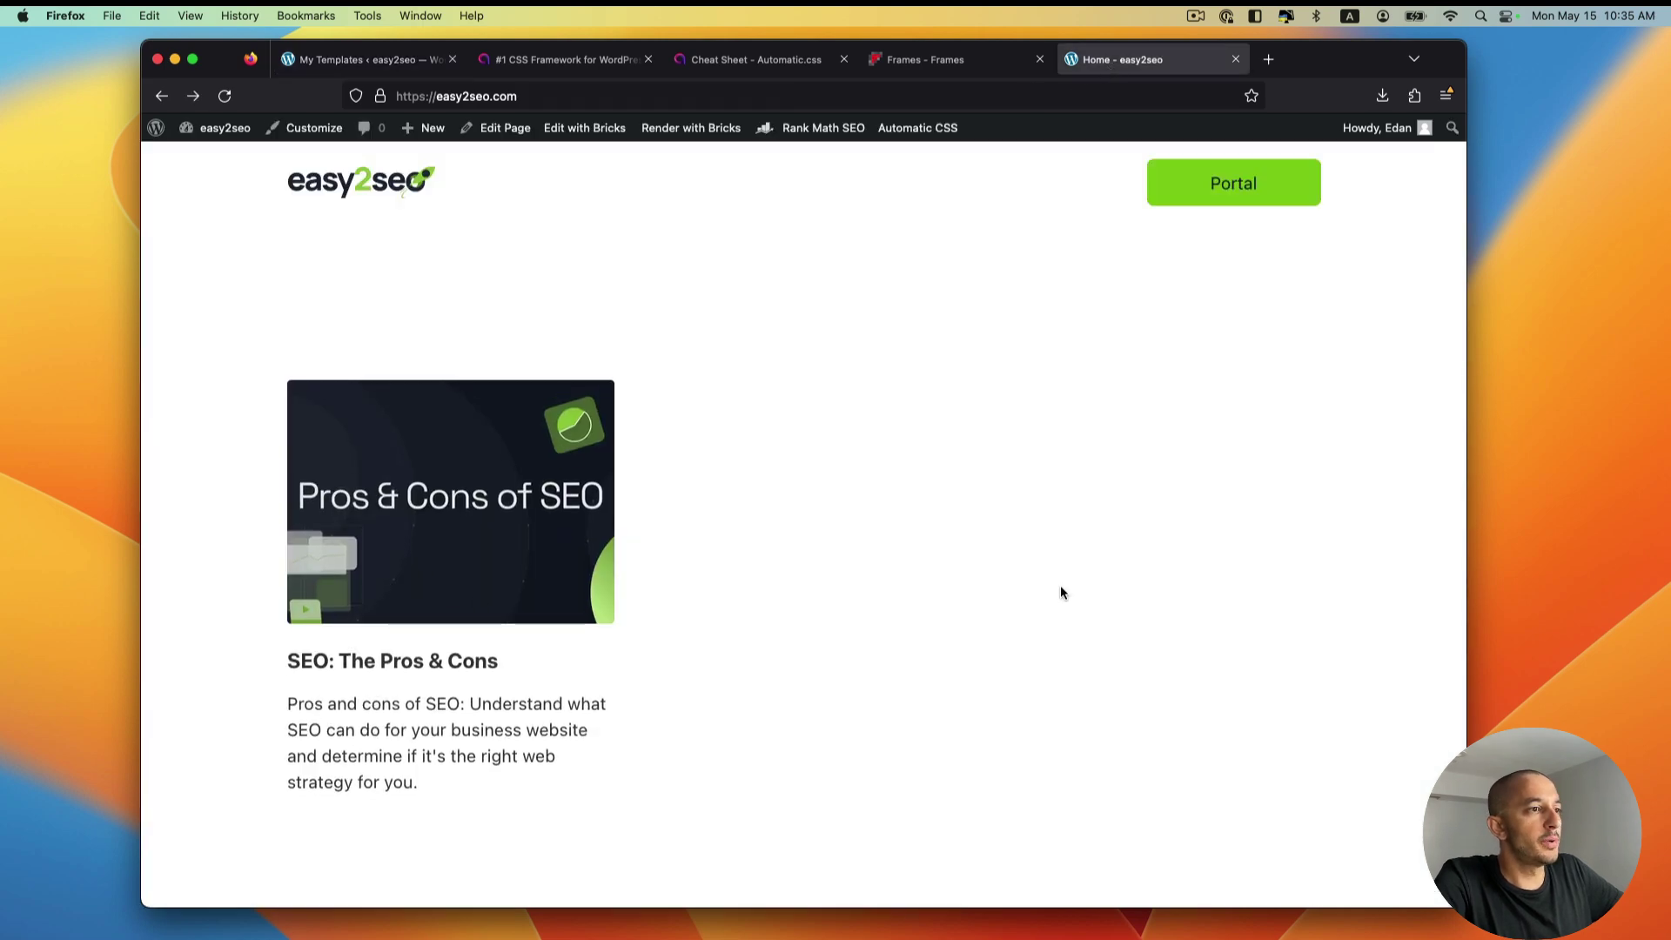
scroll(645, 624, "down", 1)
left_click(405, 660)
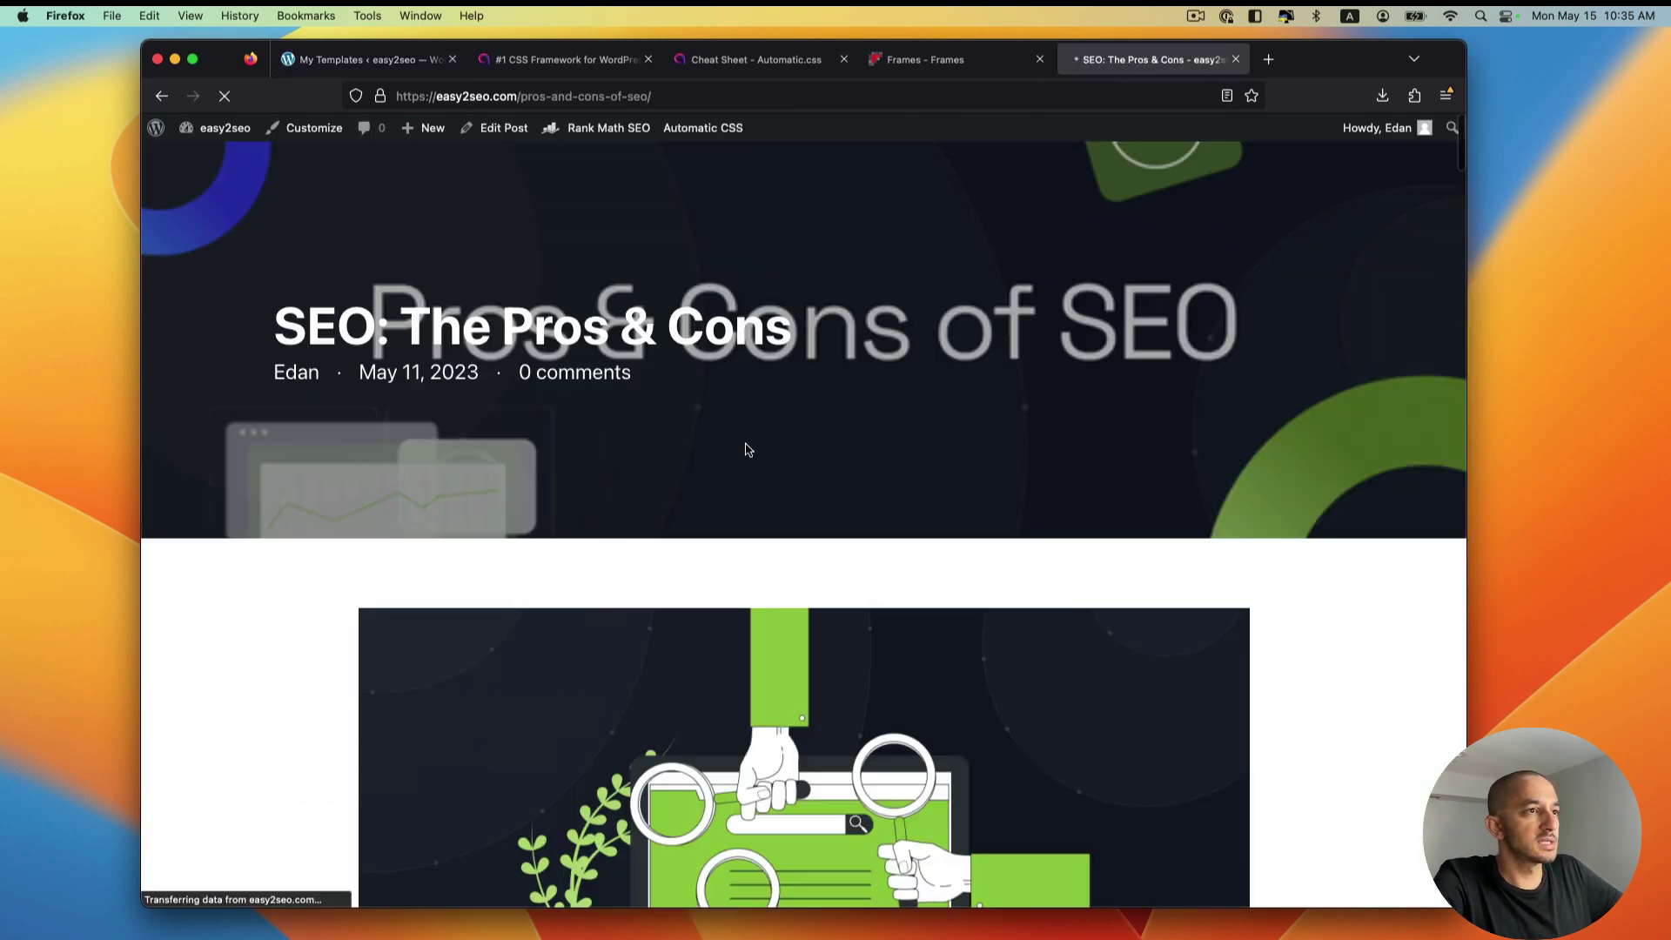
left_click(346, 61)
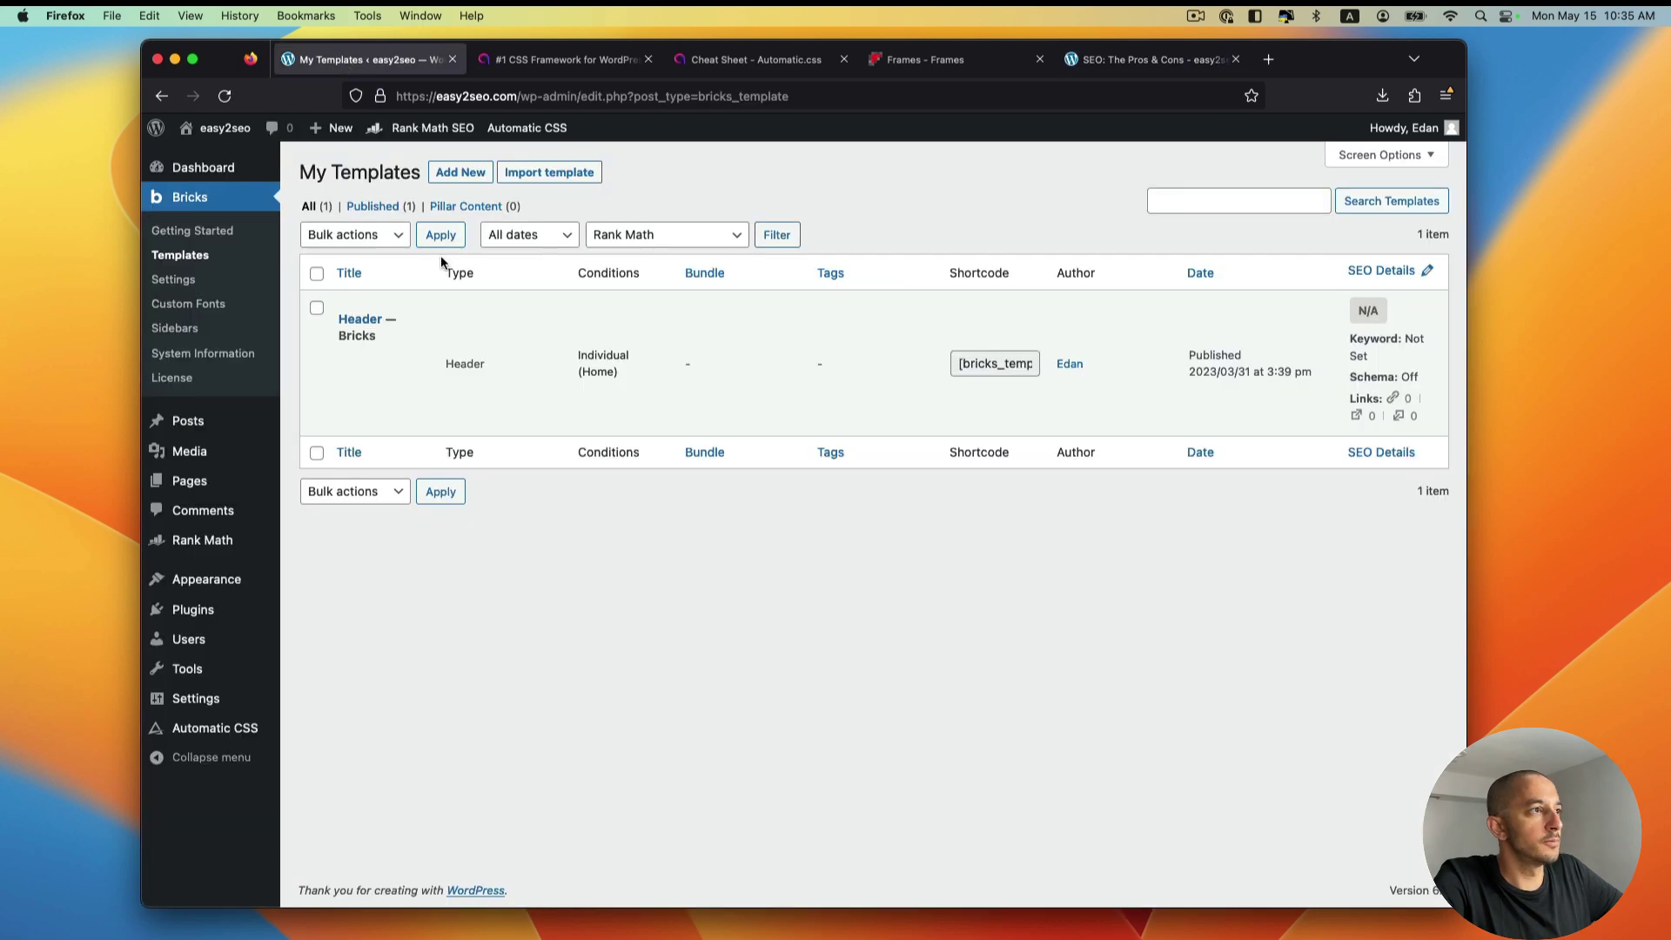
left_click(461, 172)
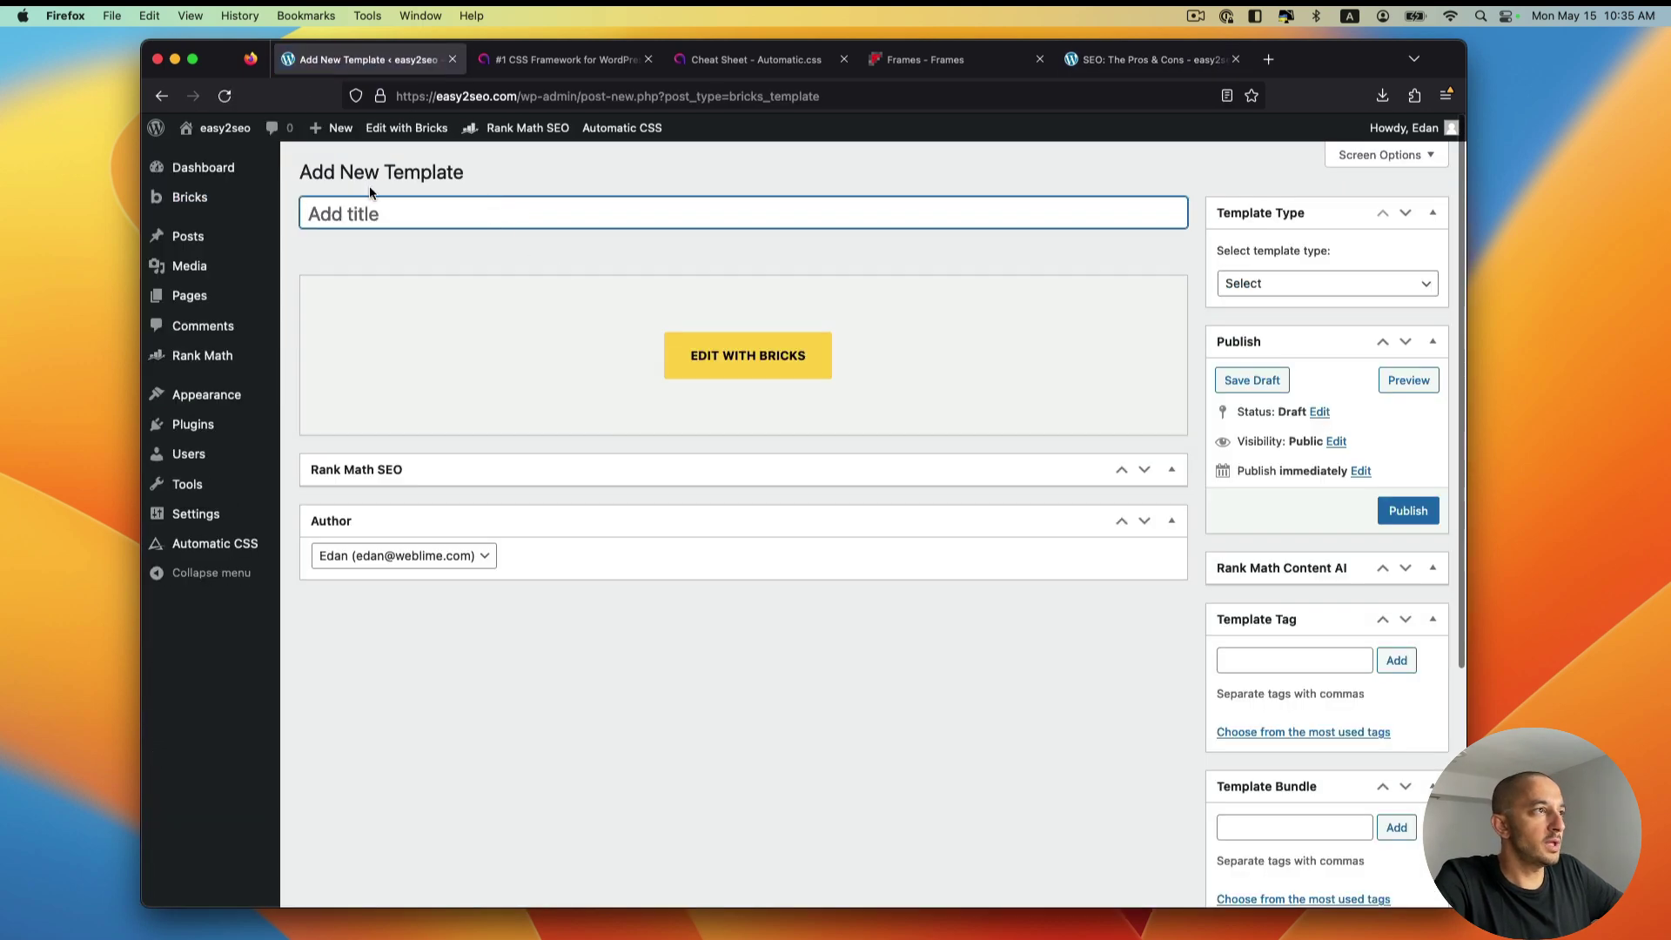
key("super+Left")
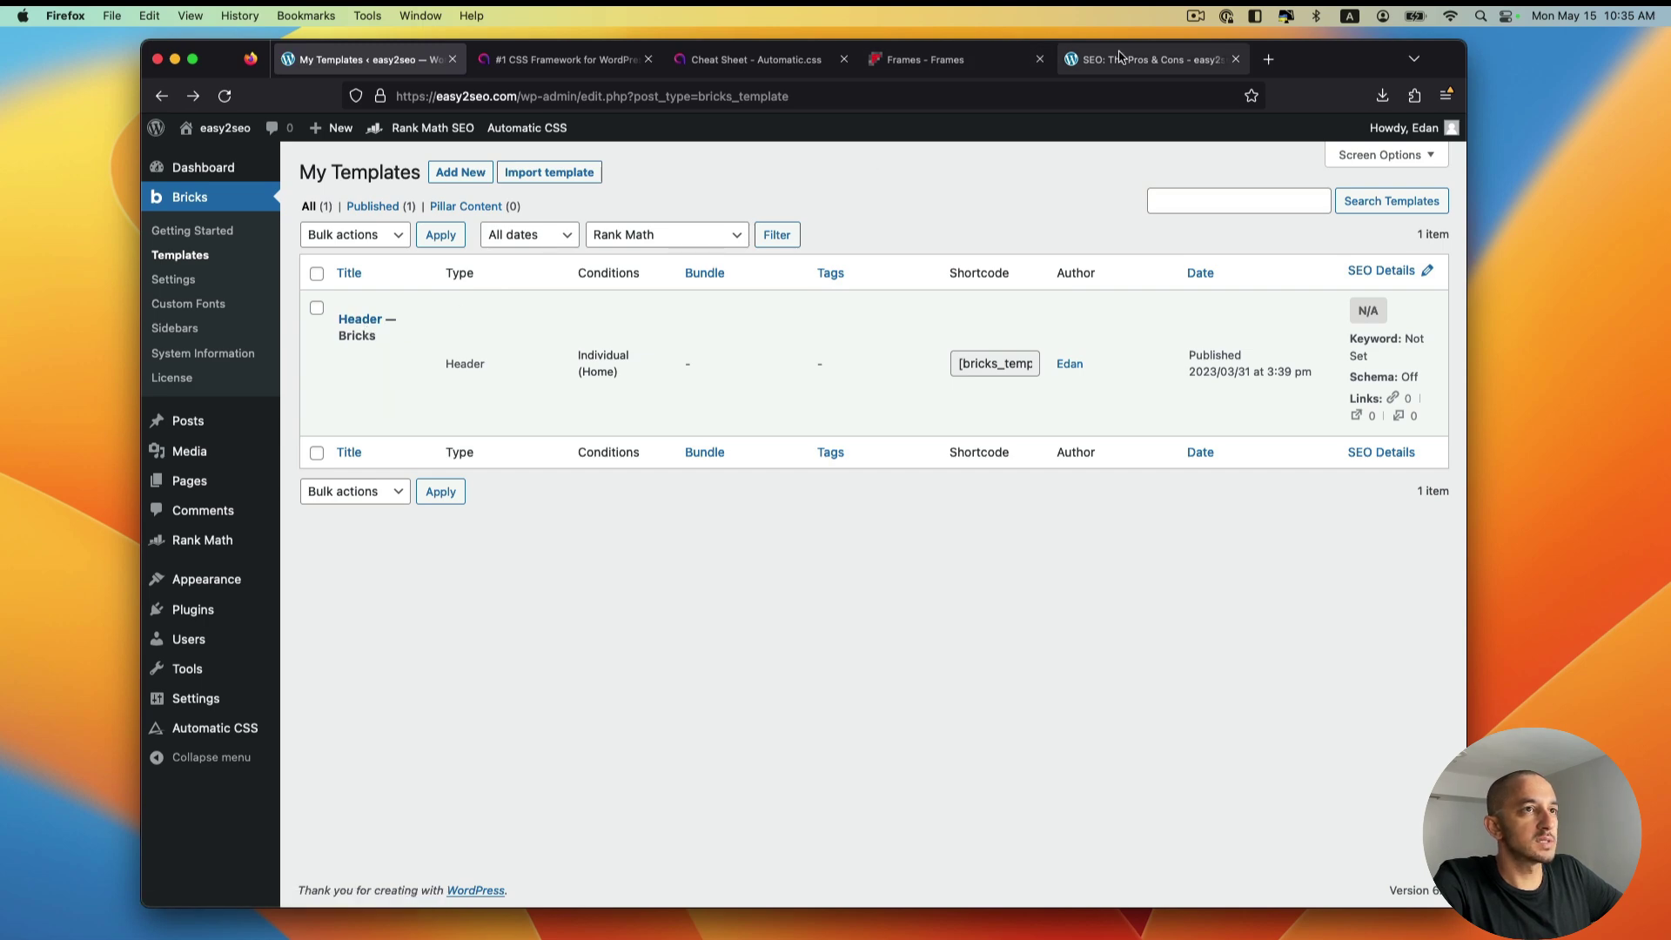
left_click(1149, 59)
key("super+Left")
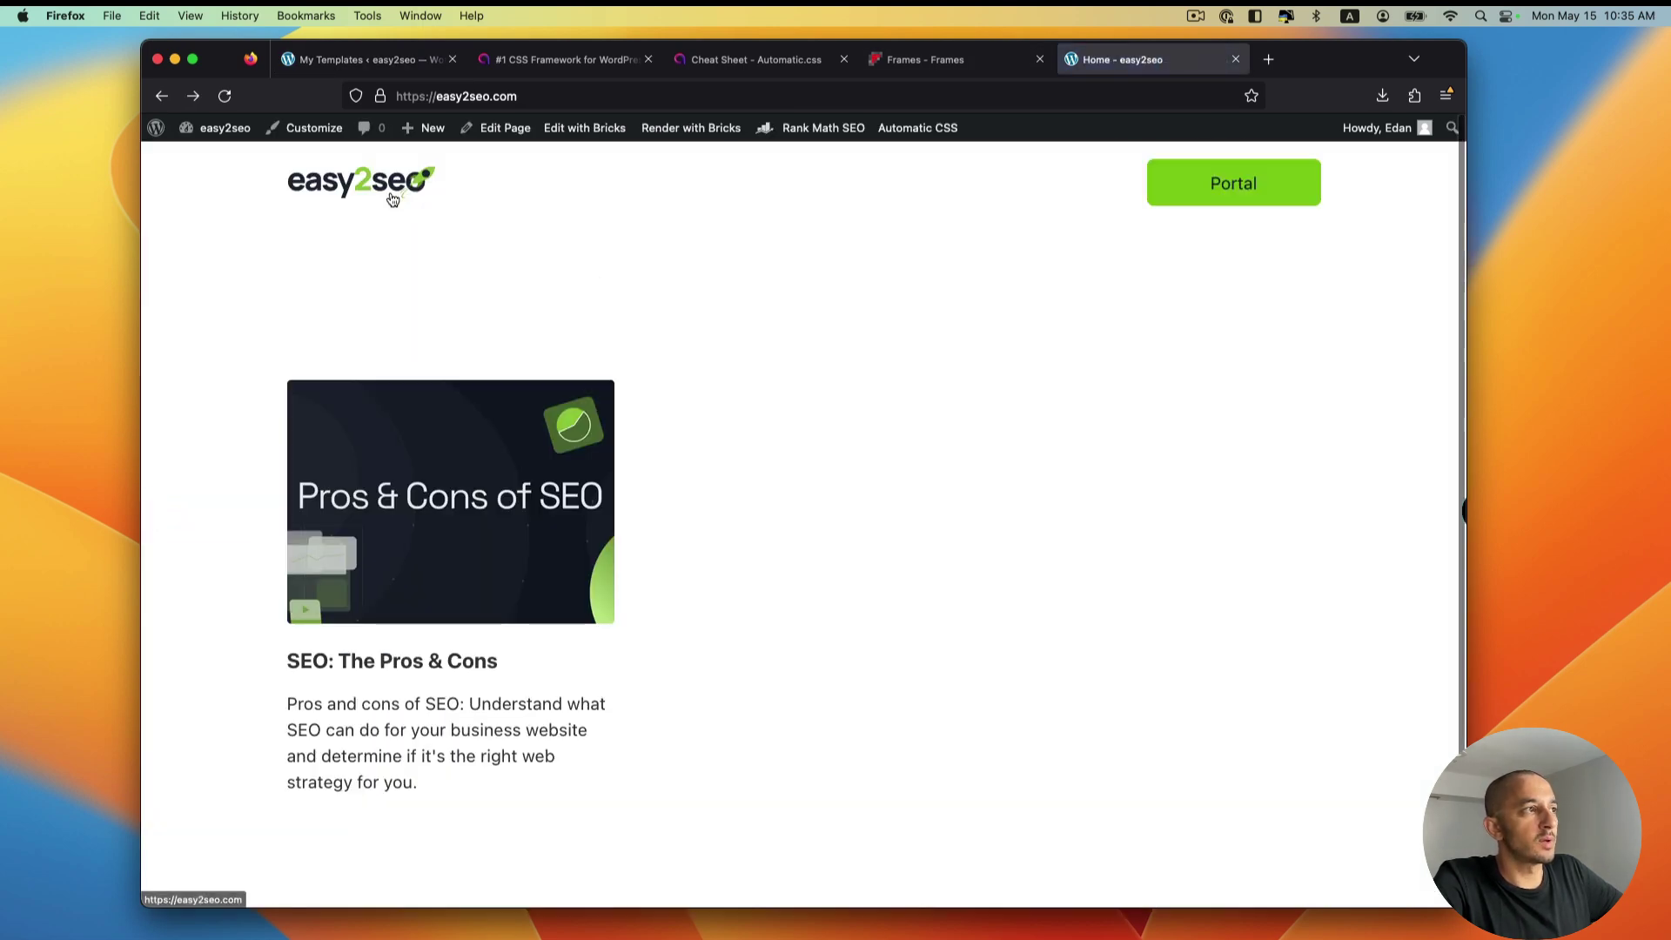
key("ctrl+Tab")
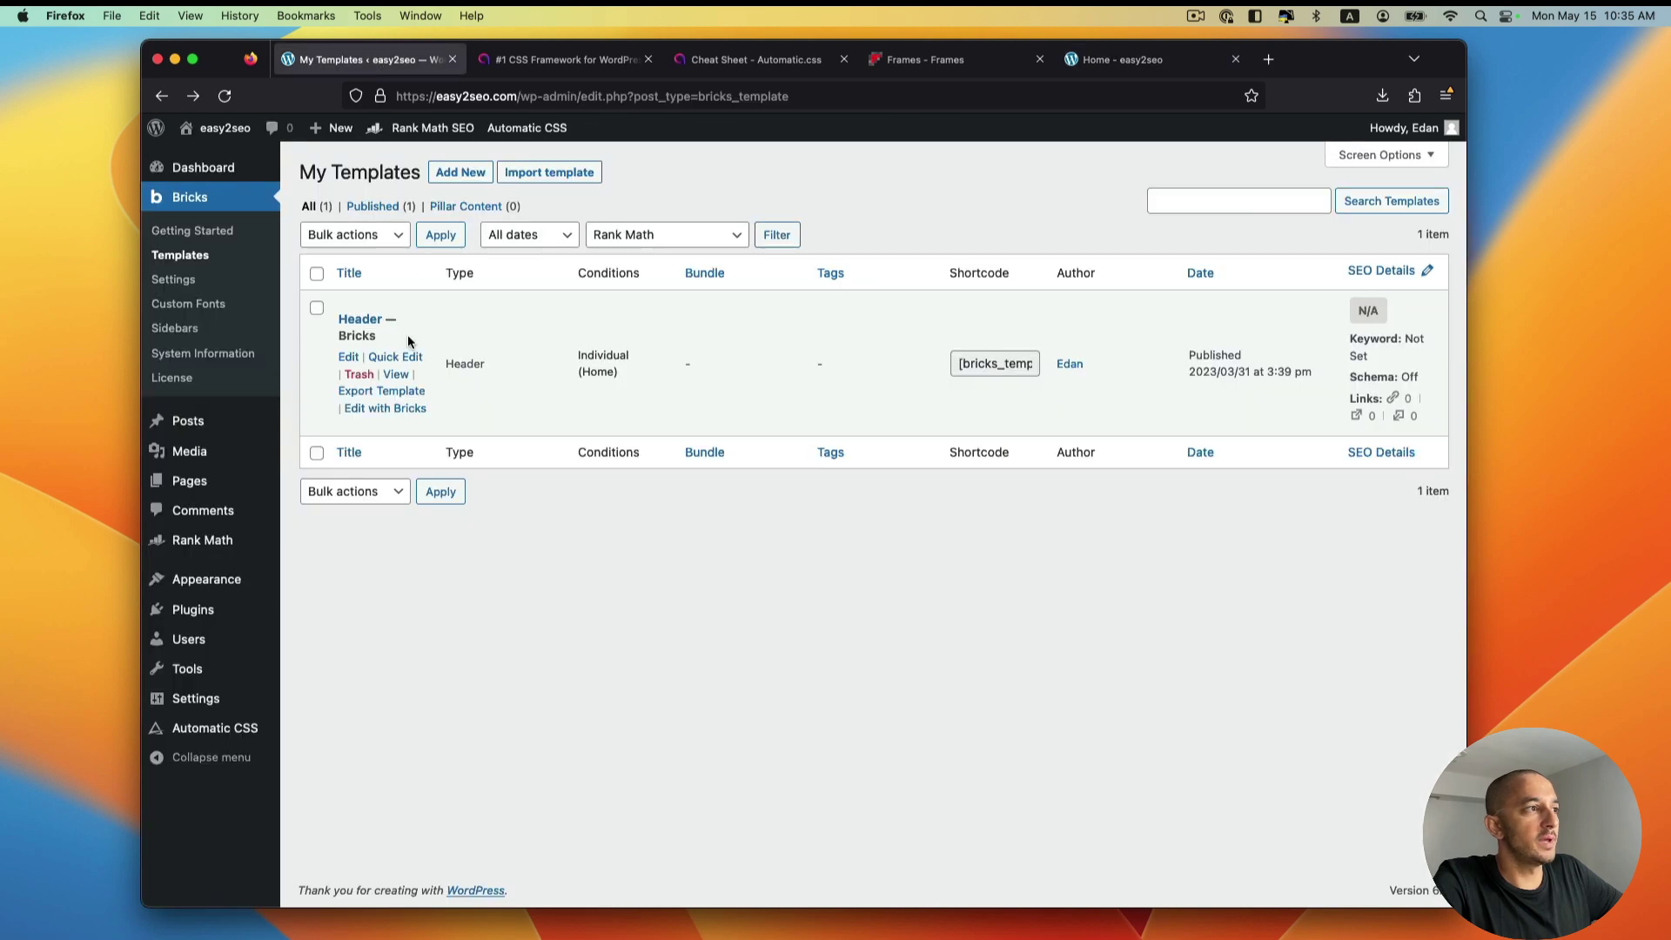
left_click(1123, 68)
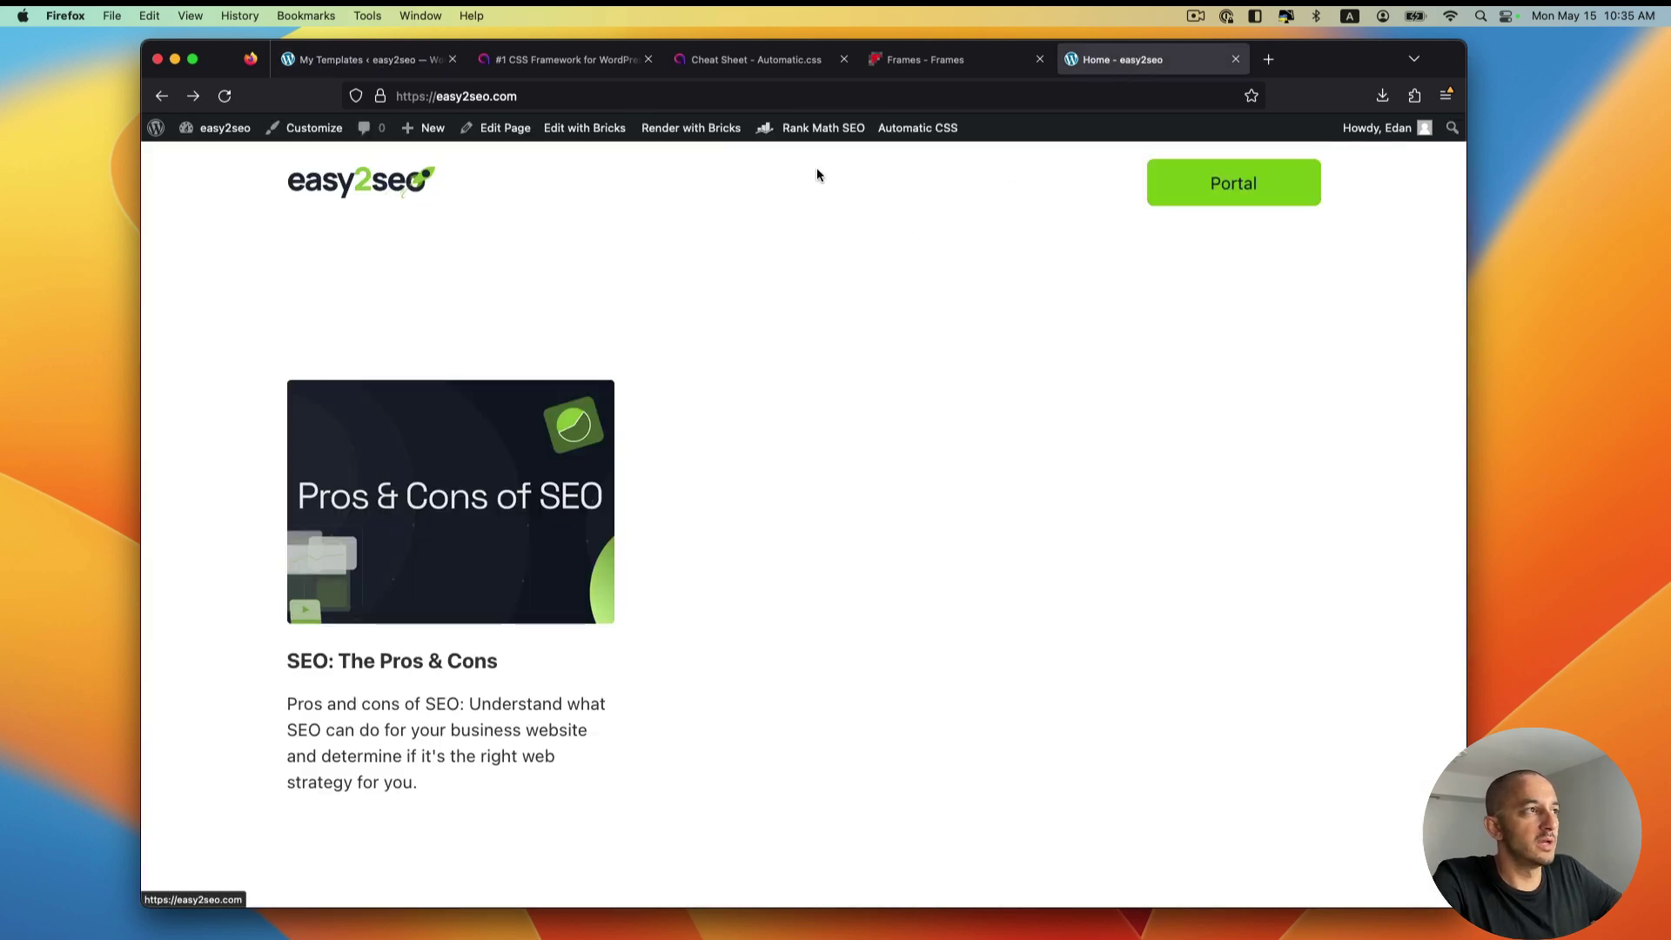
left_click(370, 59)
left_click(1119, 61)
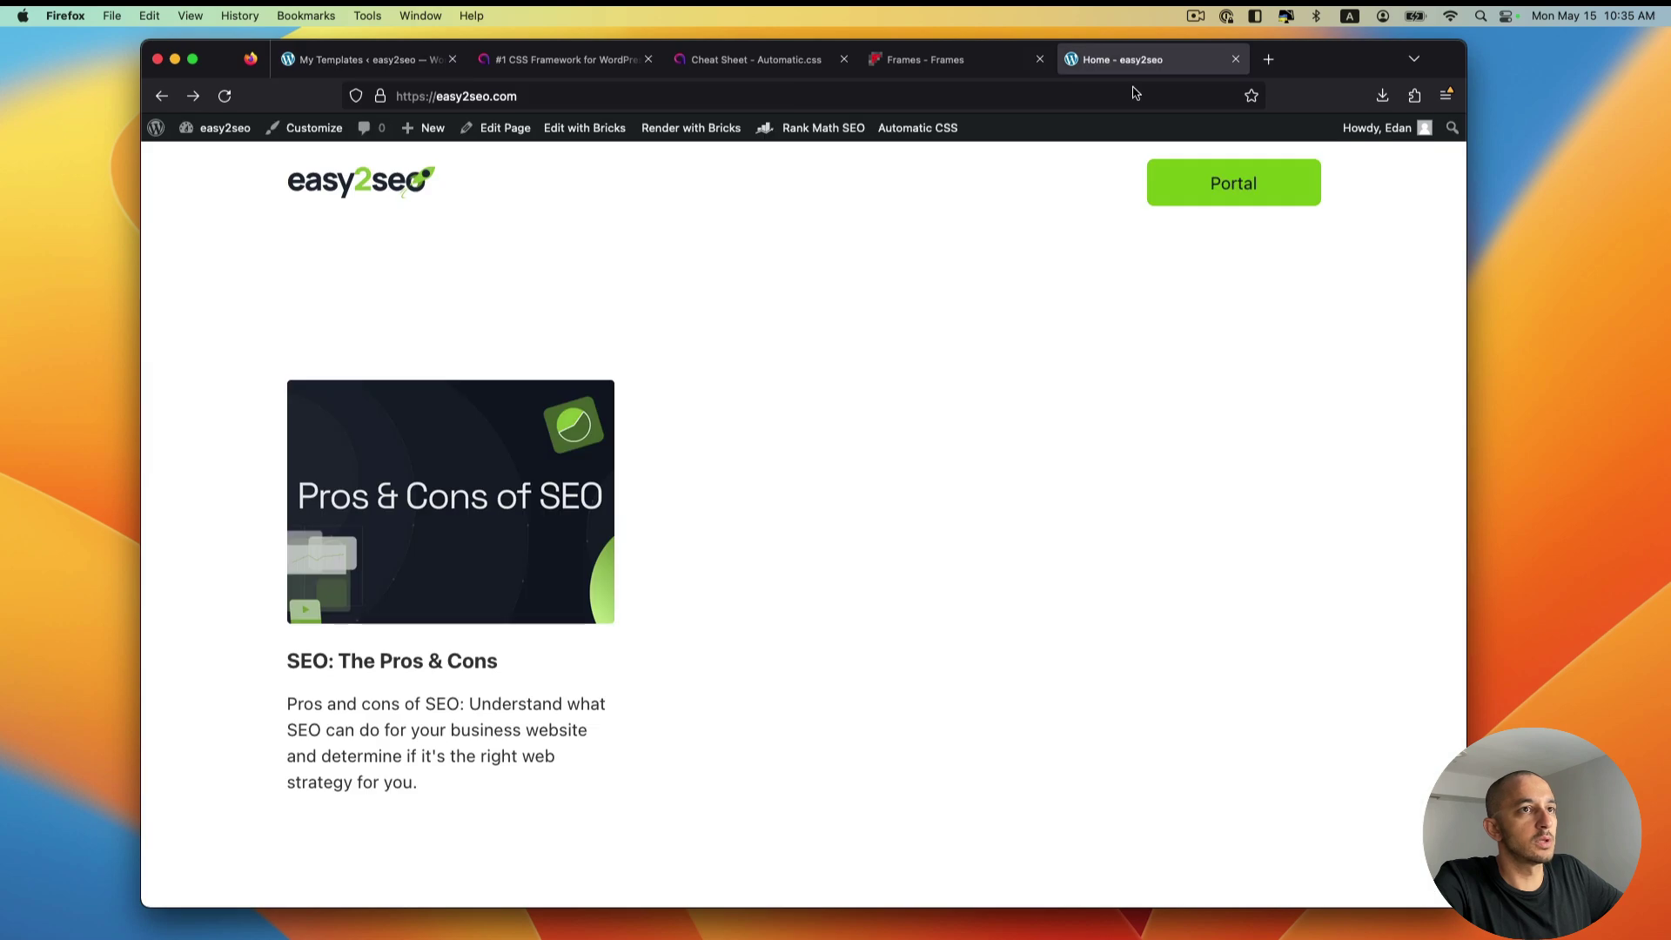
Step: Create a new Bricks template titled "Blog Post - Template" in the WordPress admin and publish it
left_click(335, 63)
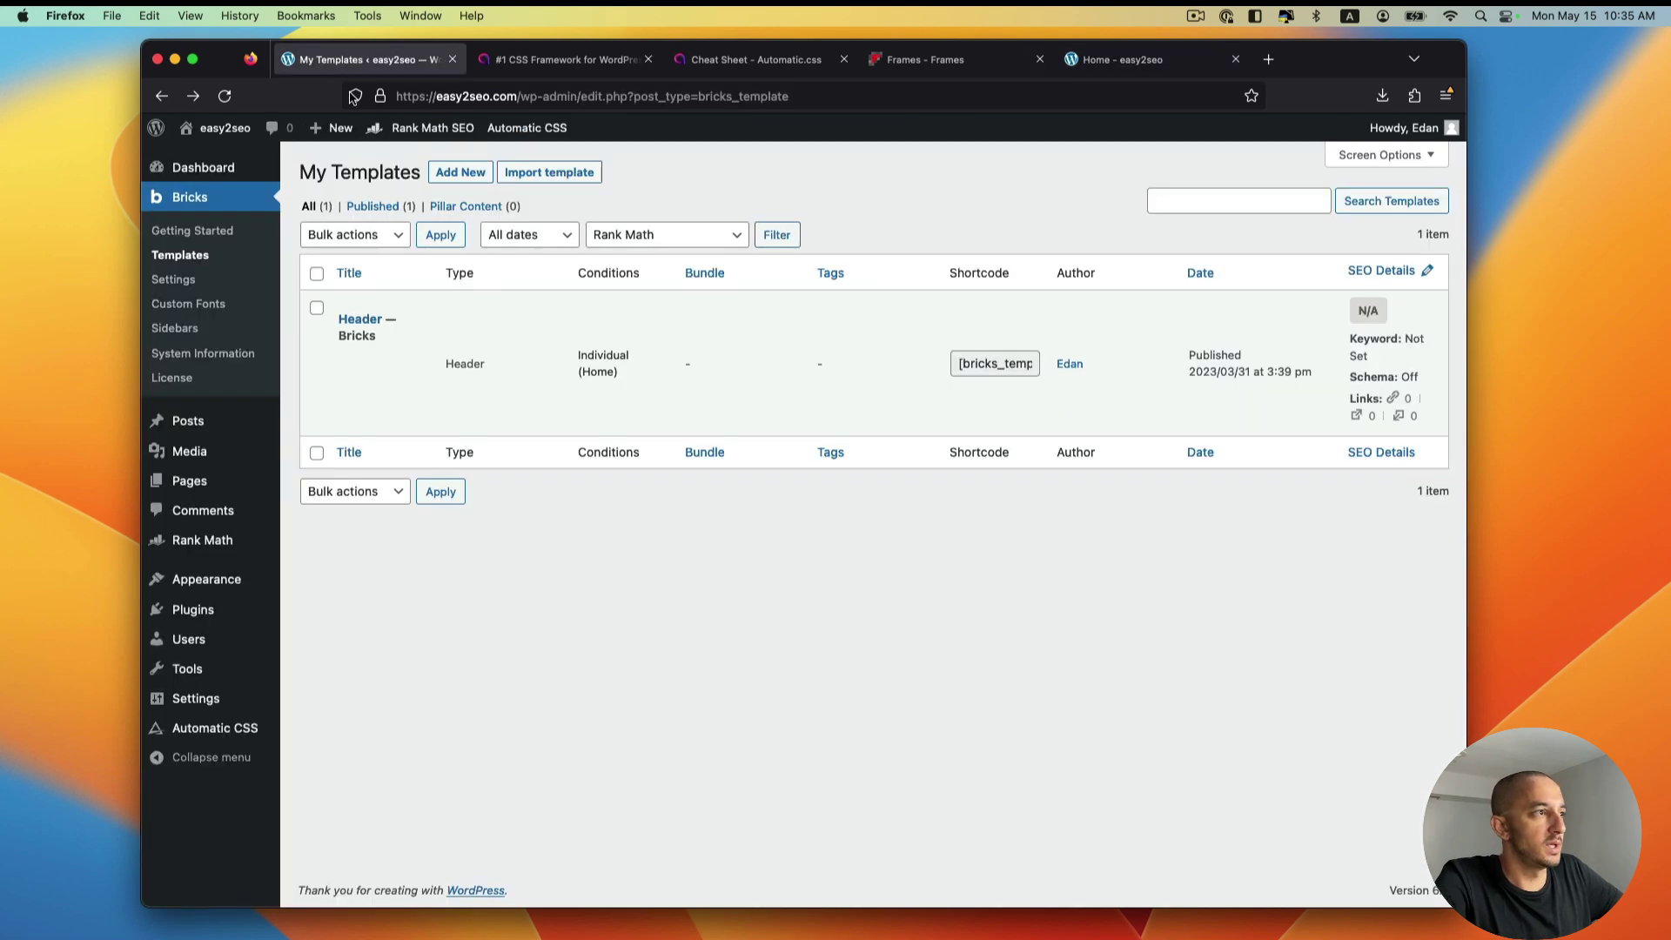
left_click(461, 172)
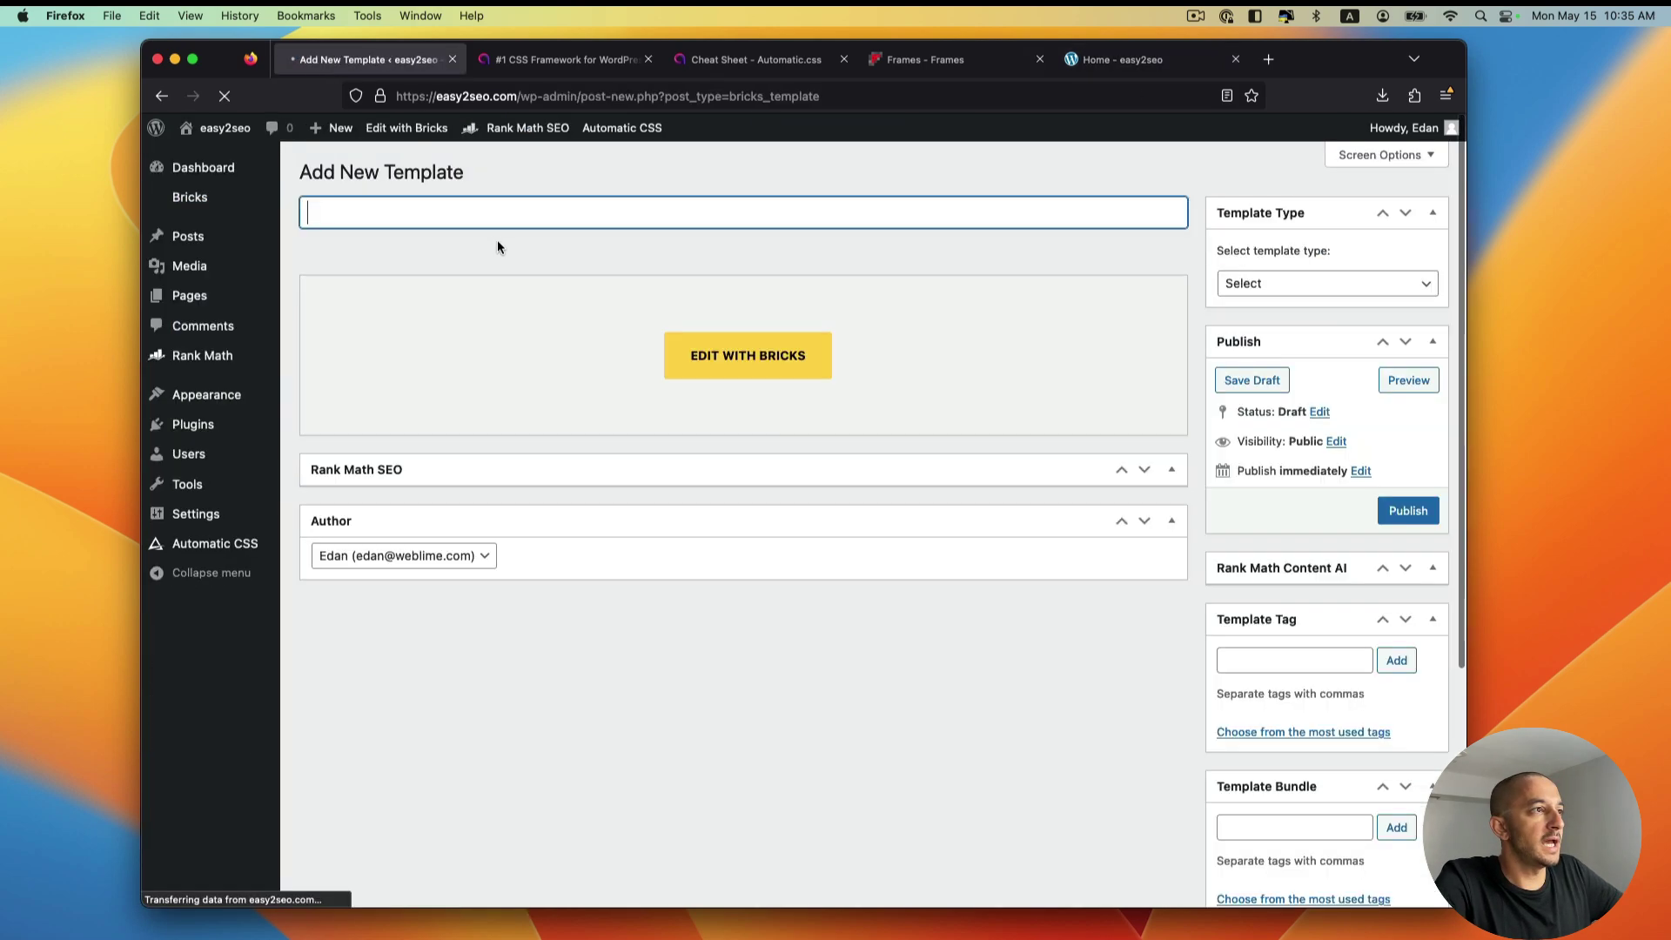
type("Blog P")
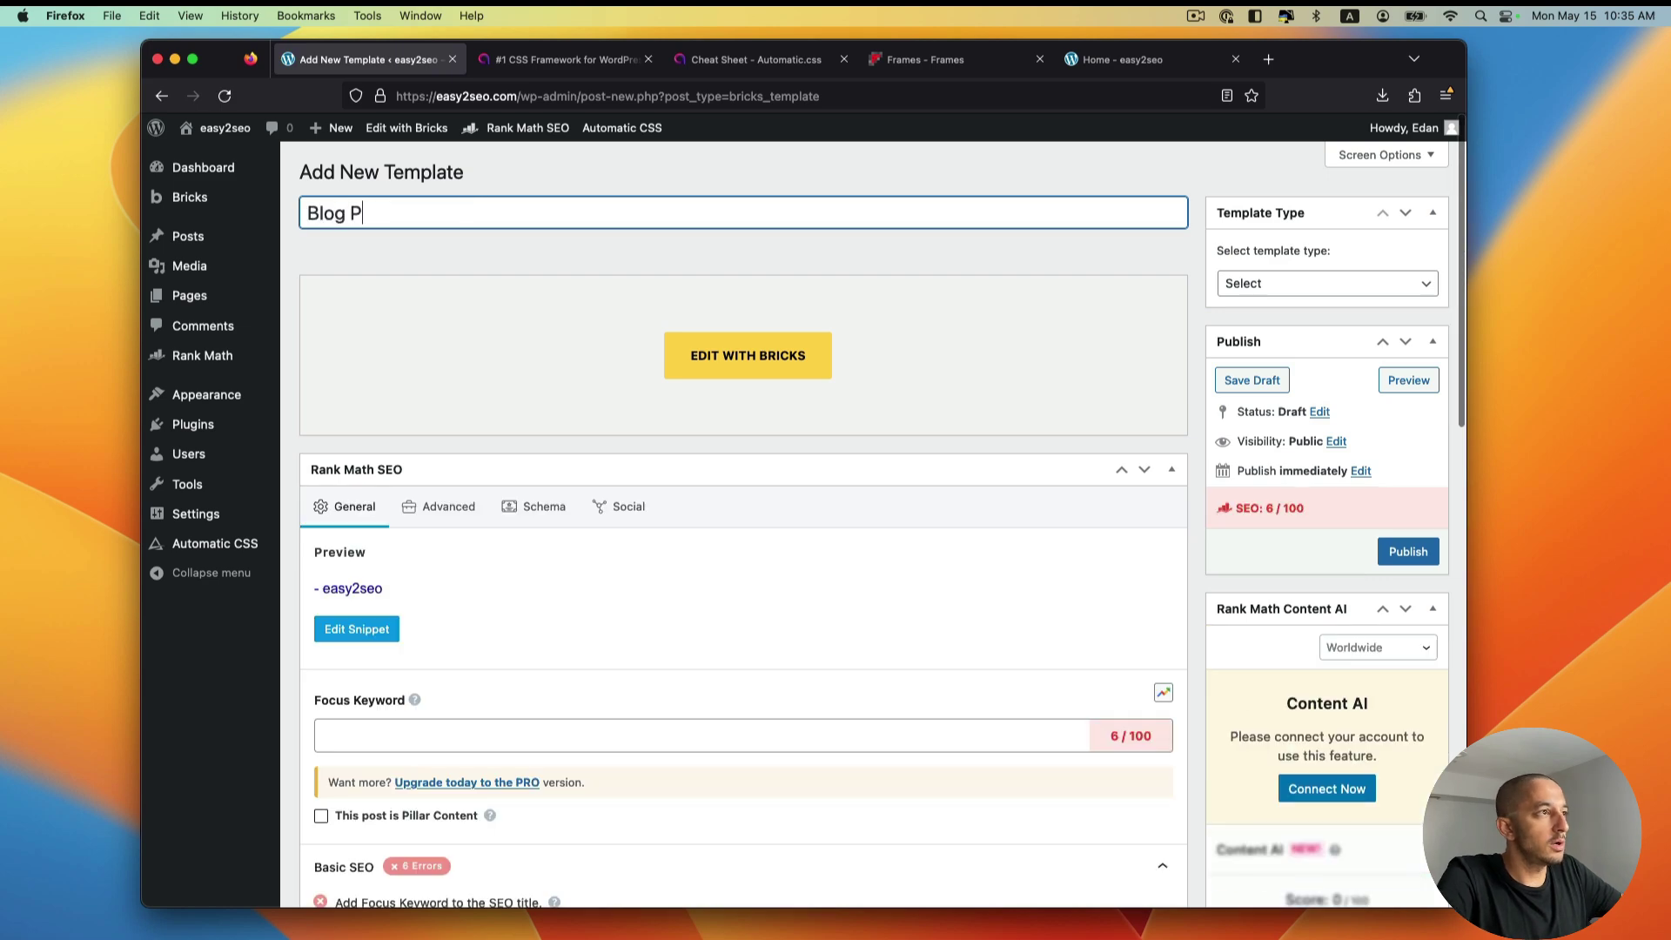
type("ost")
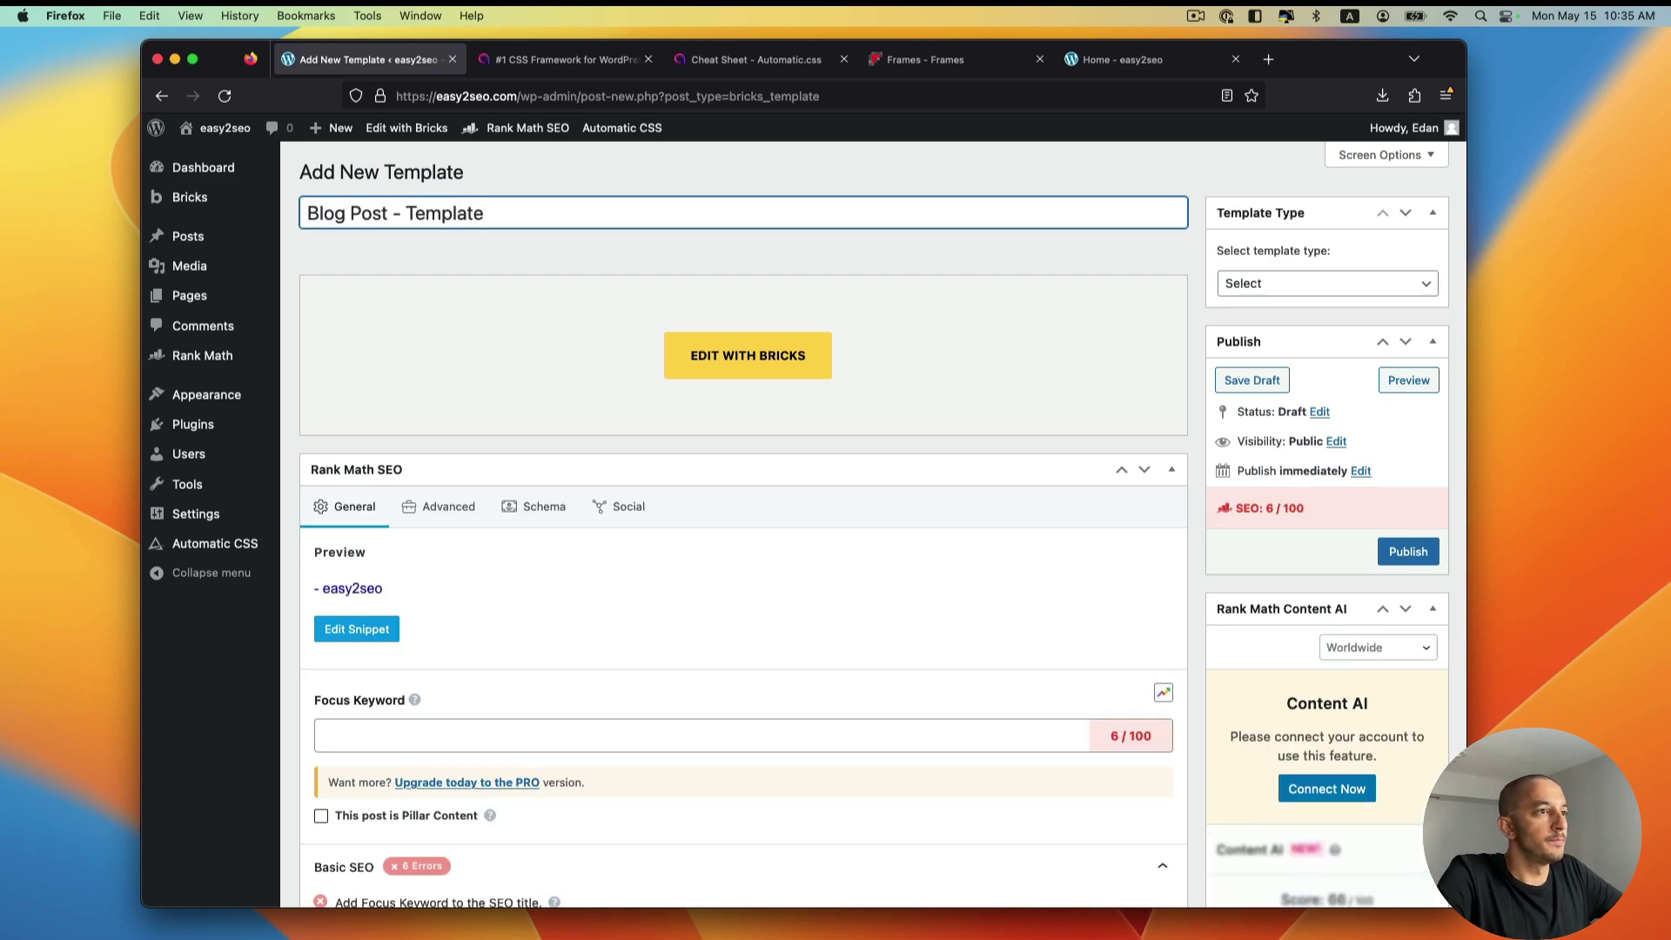
type(" - Template")
left_click(1408, 551)
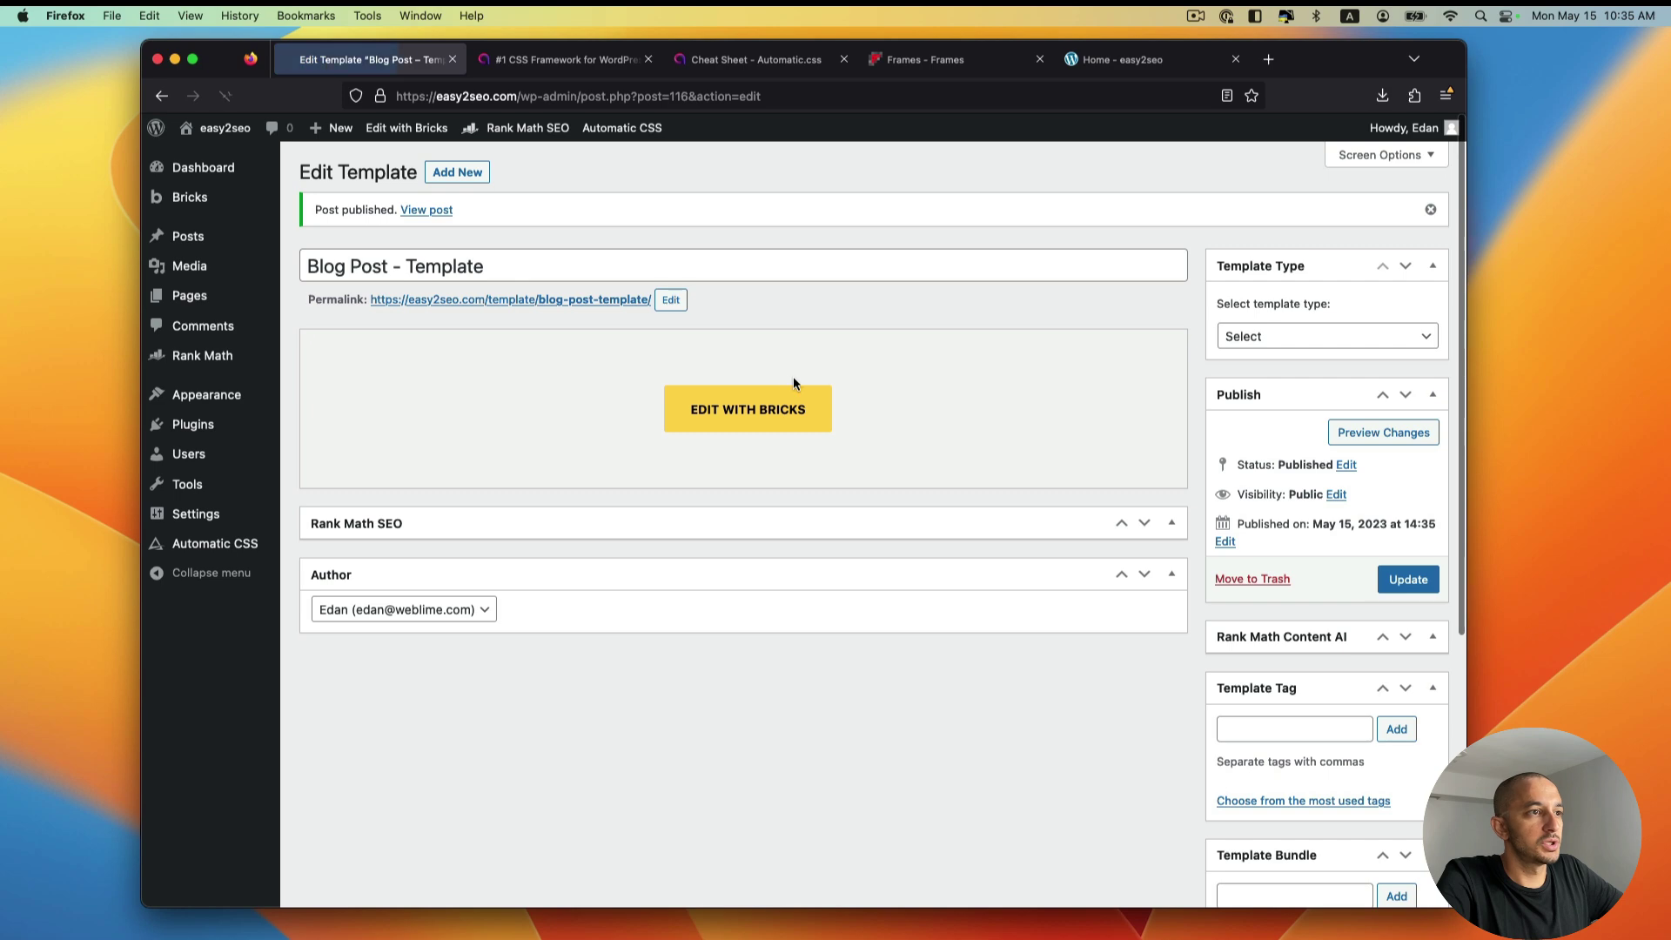
Step: Open the blog post template in Bricks, add a Post type condition set to Posts, and save it
left_click(777, 400)
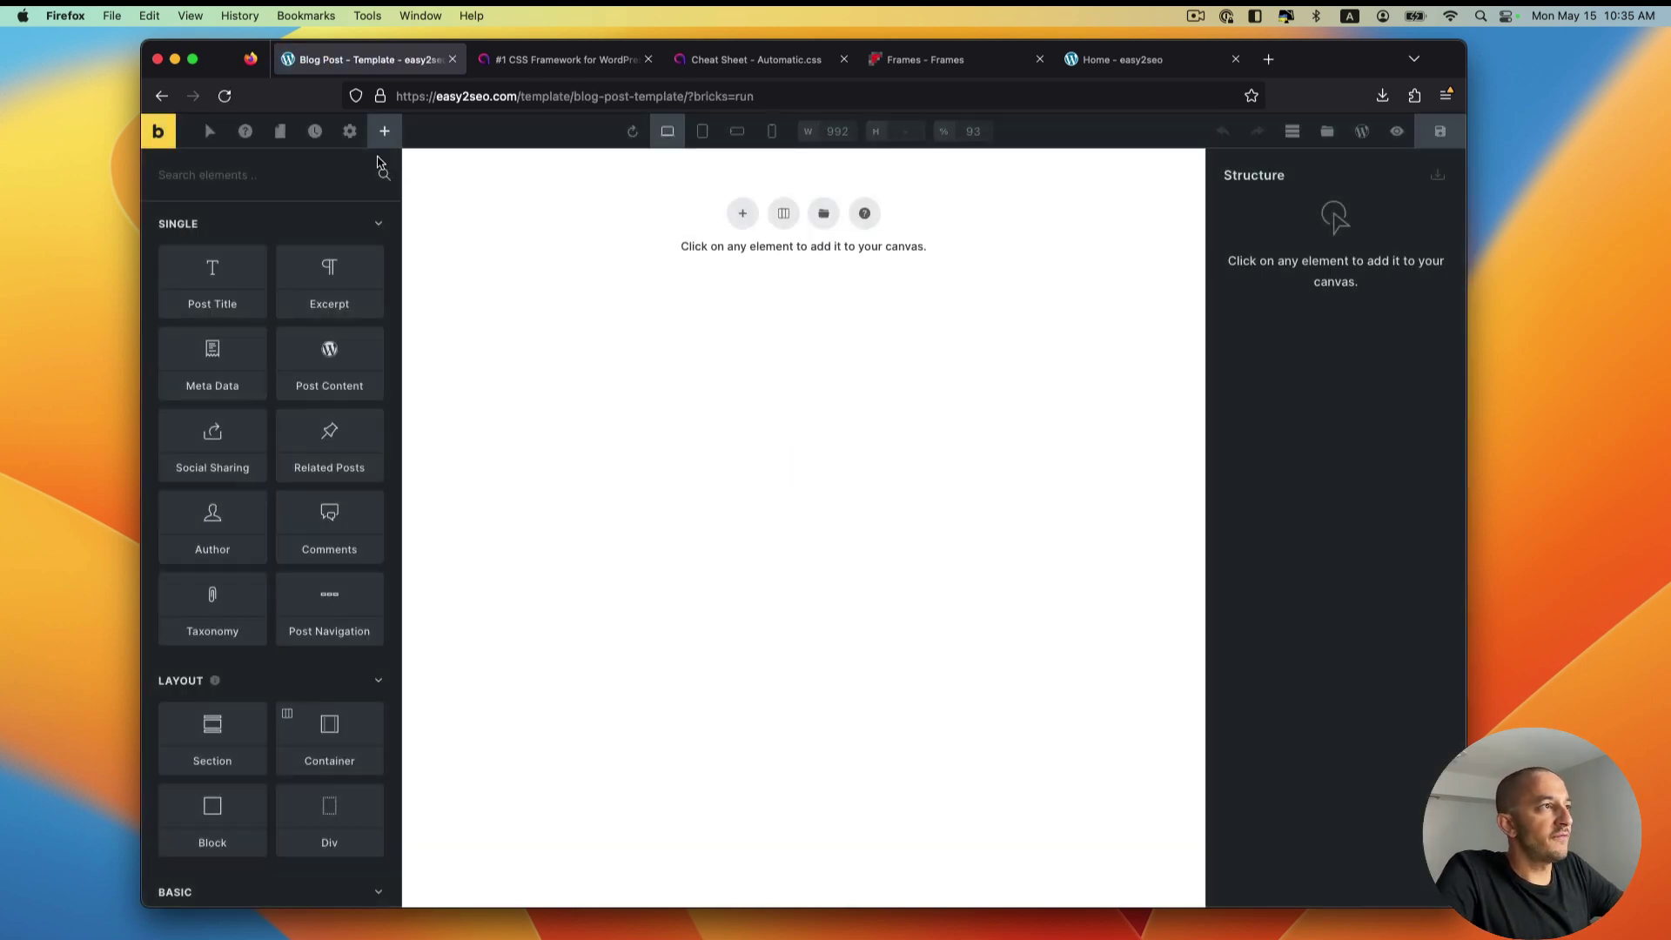
left_click(349, 131)
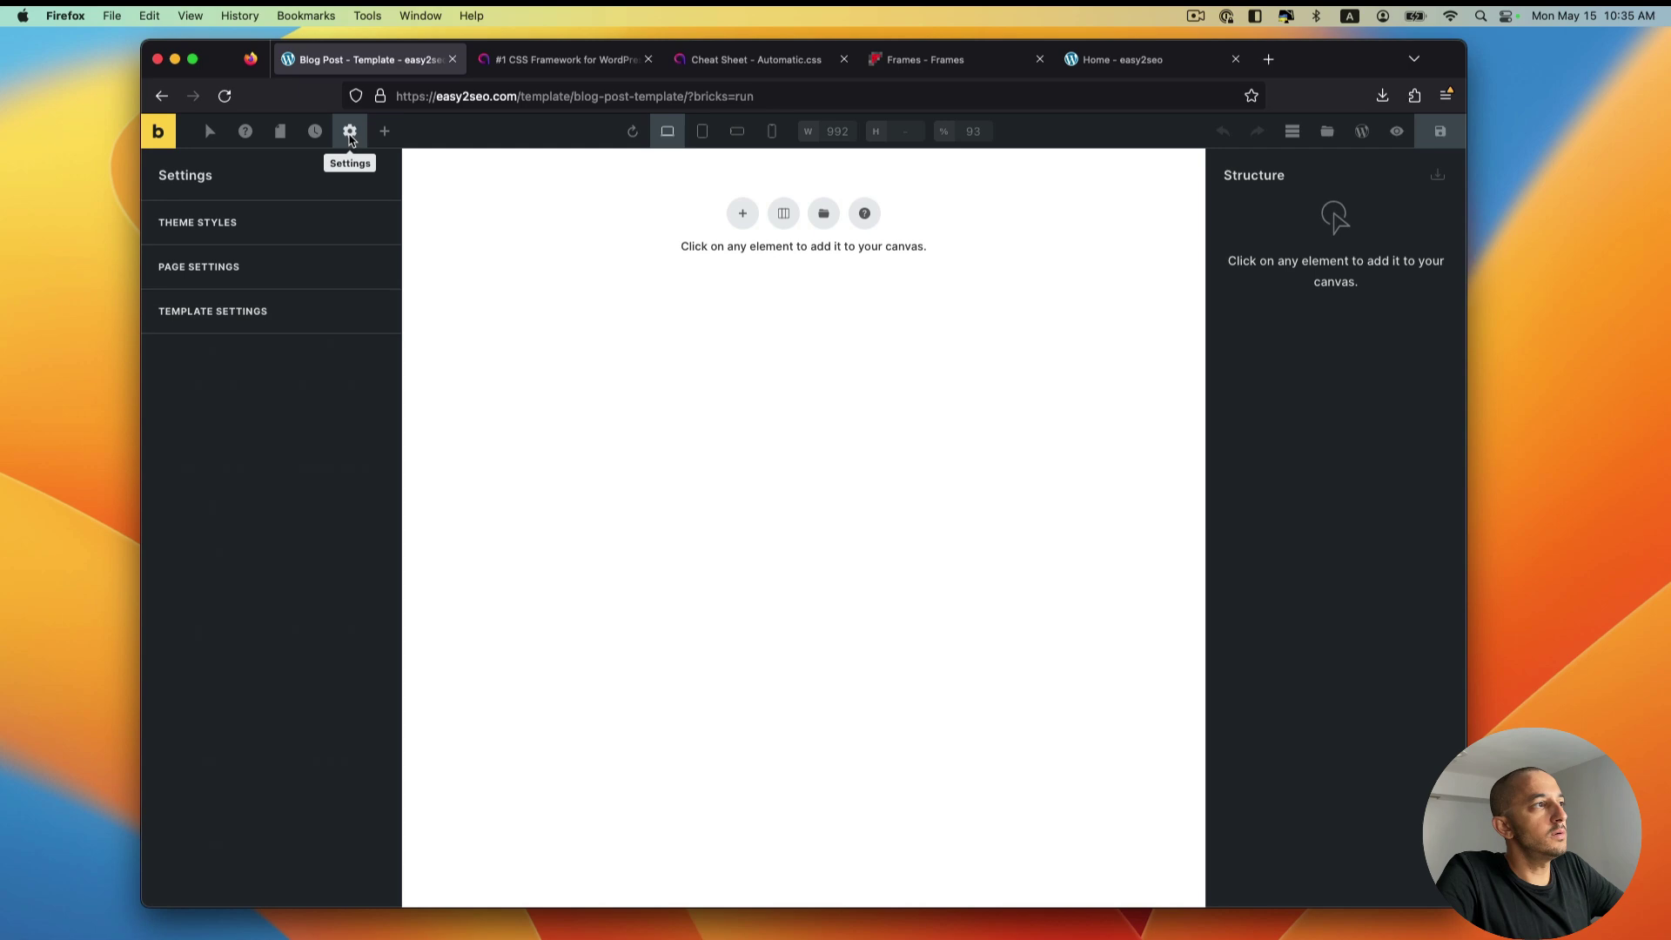
left_click(291, 316)
left_click(327, 224)
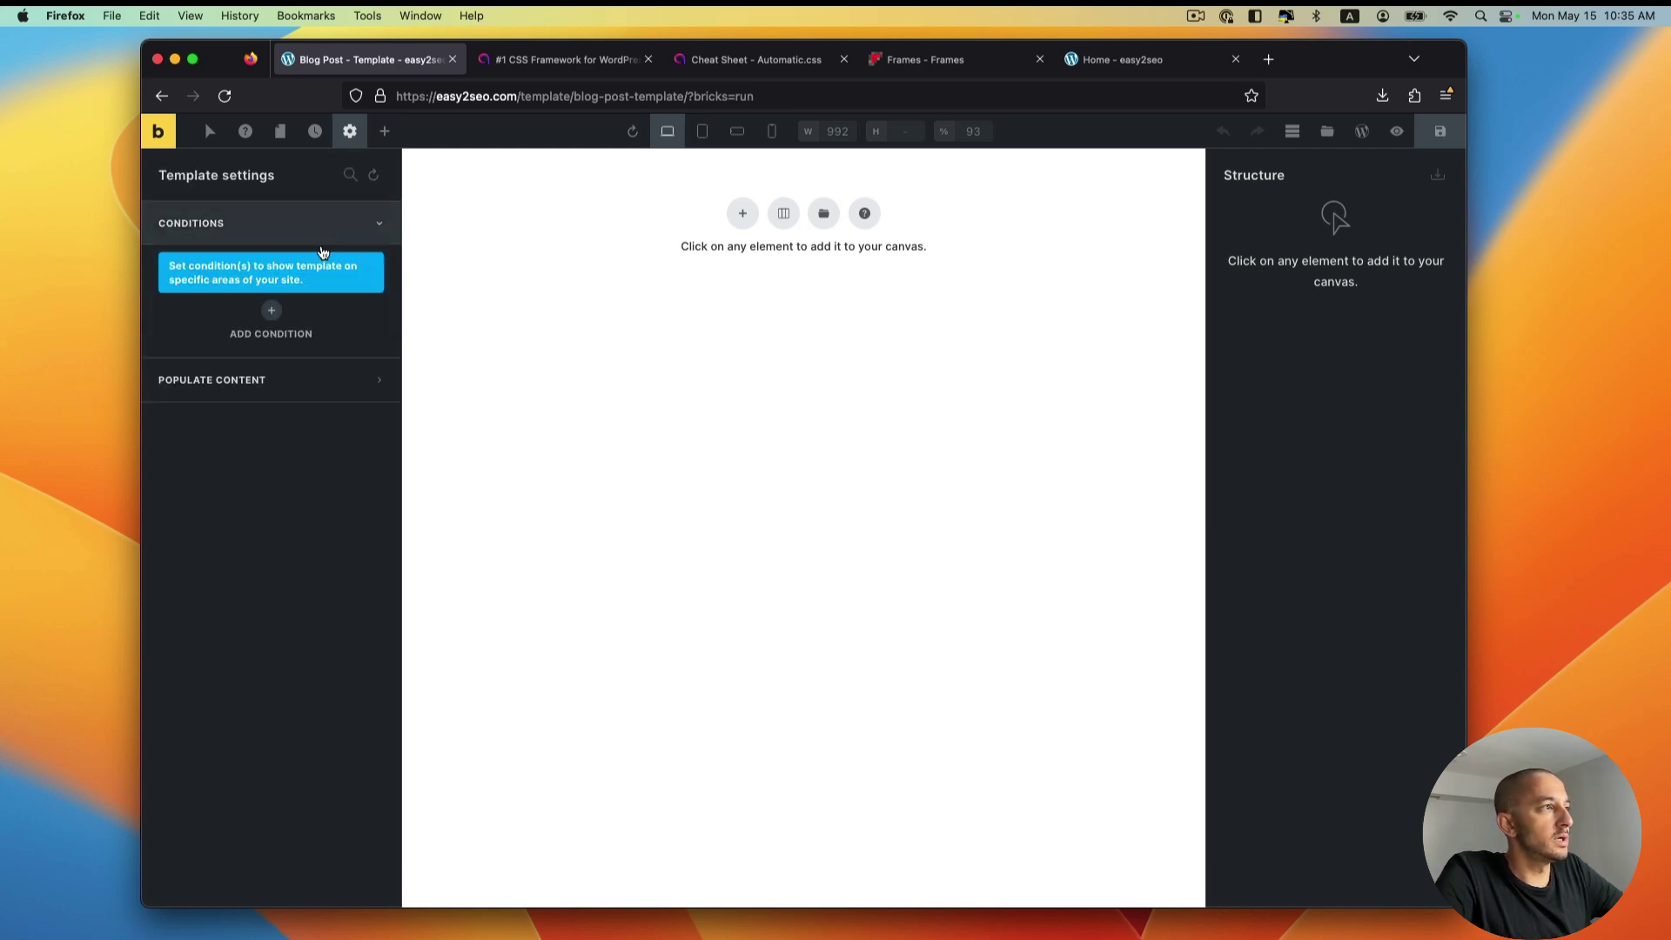
left_click(271, 312)
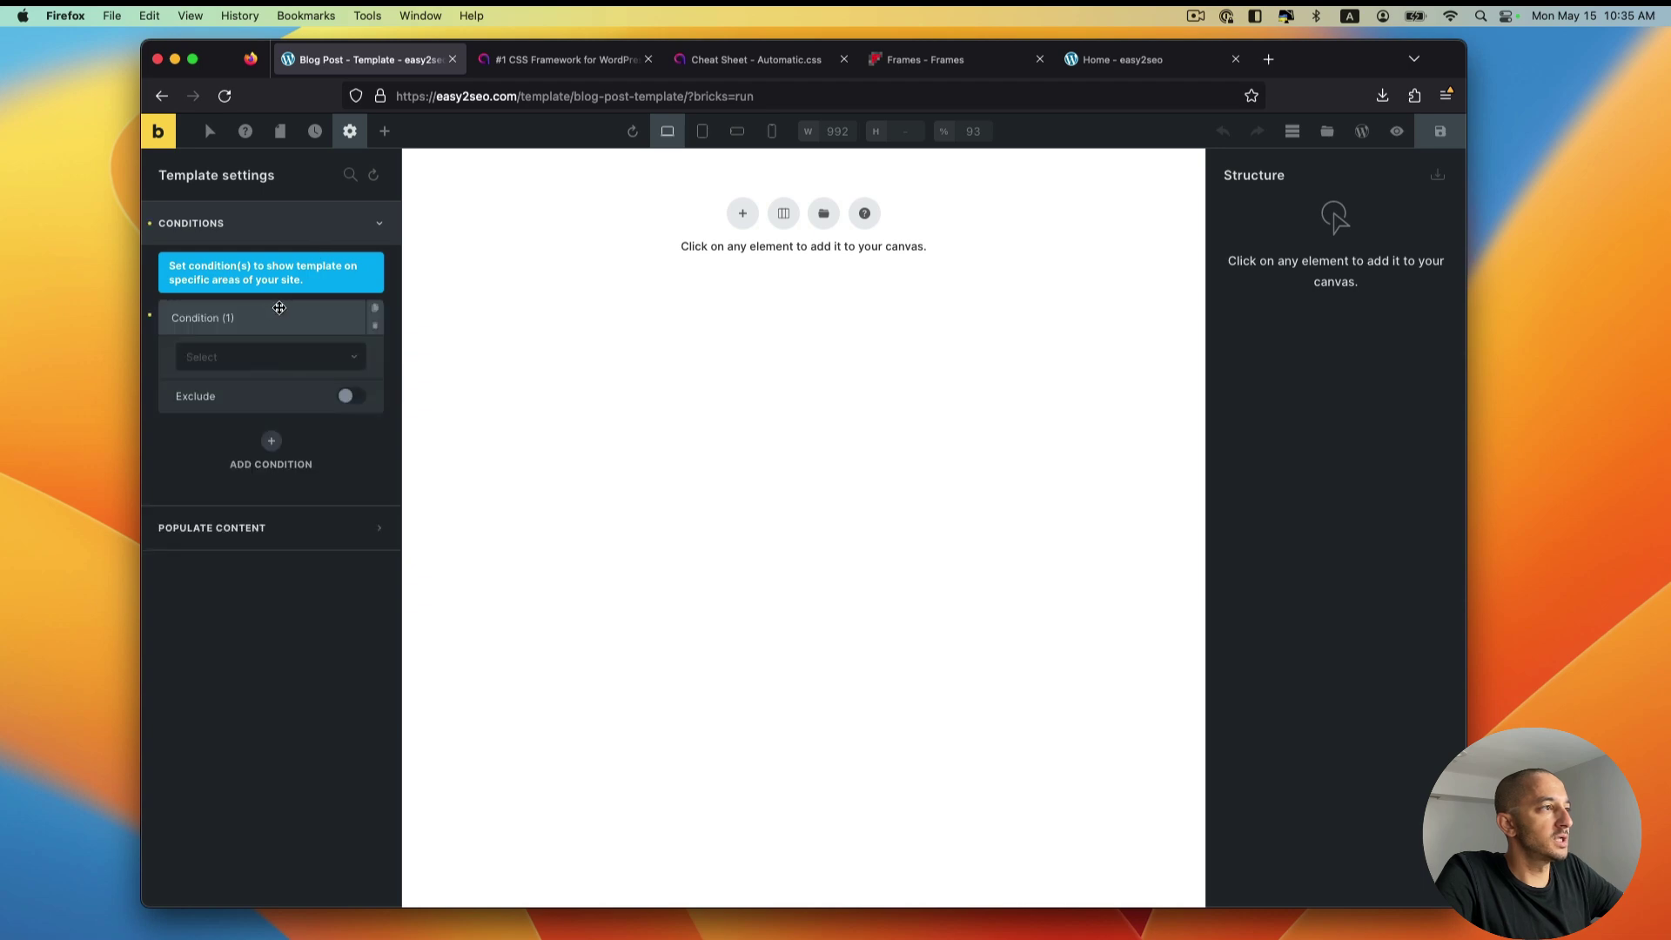
left_click(282, 364)
left_click(263, 436)
left_click(283, 427)
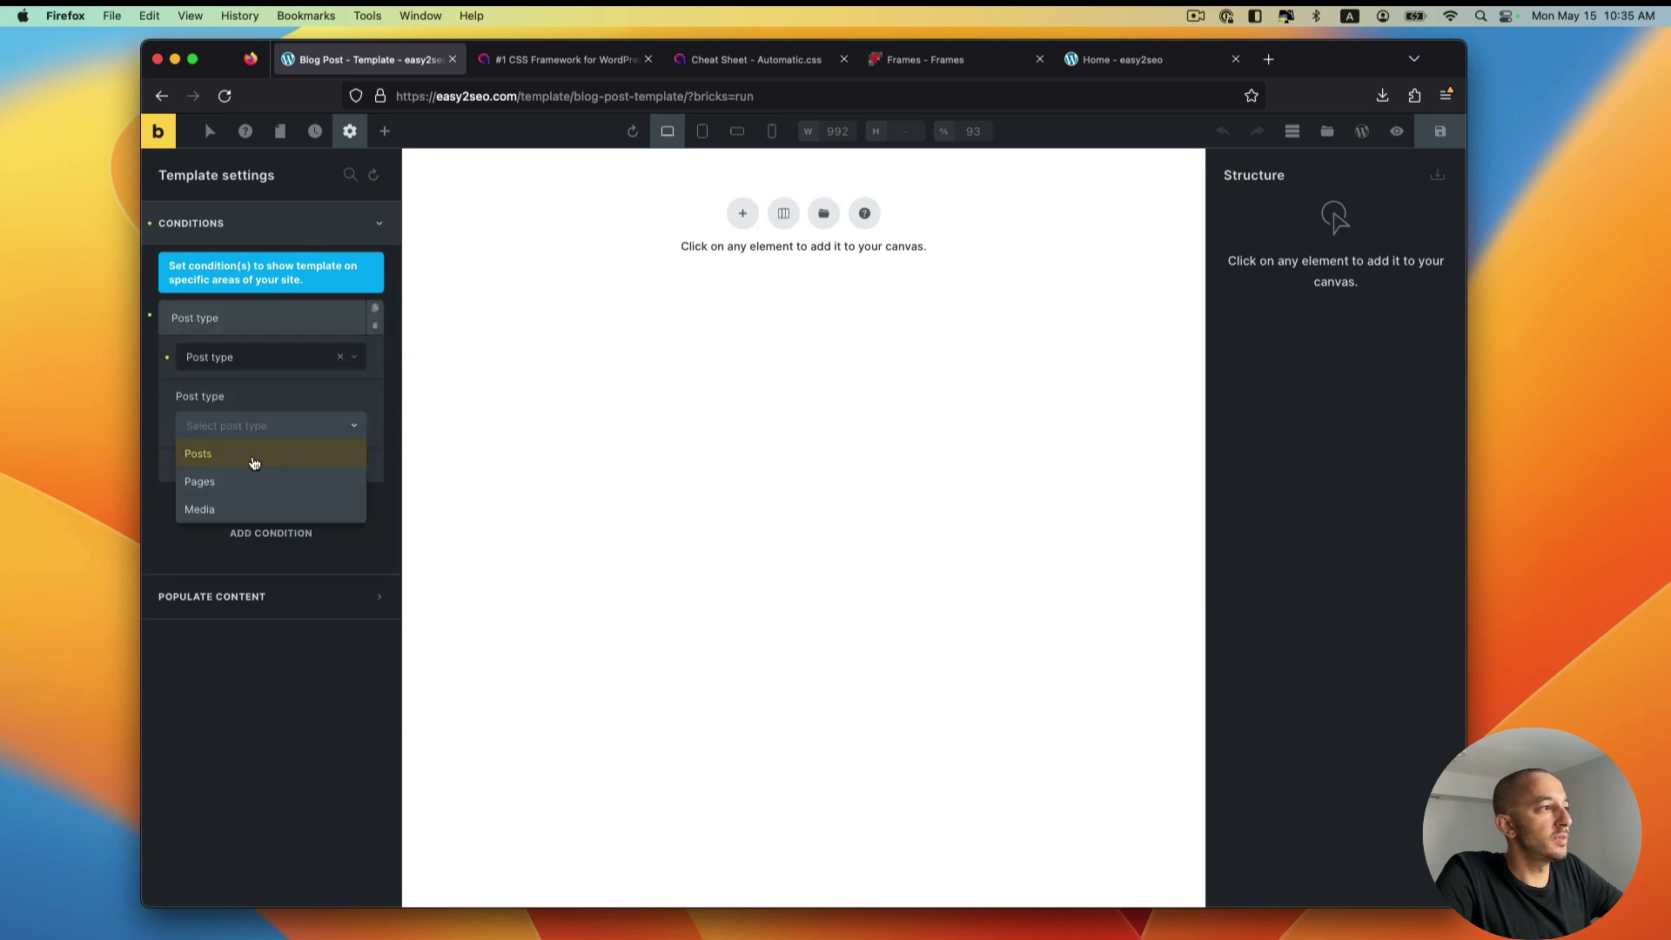
left_click(252, 456)
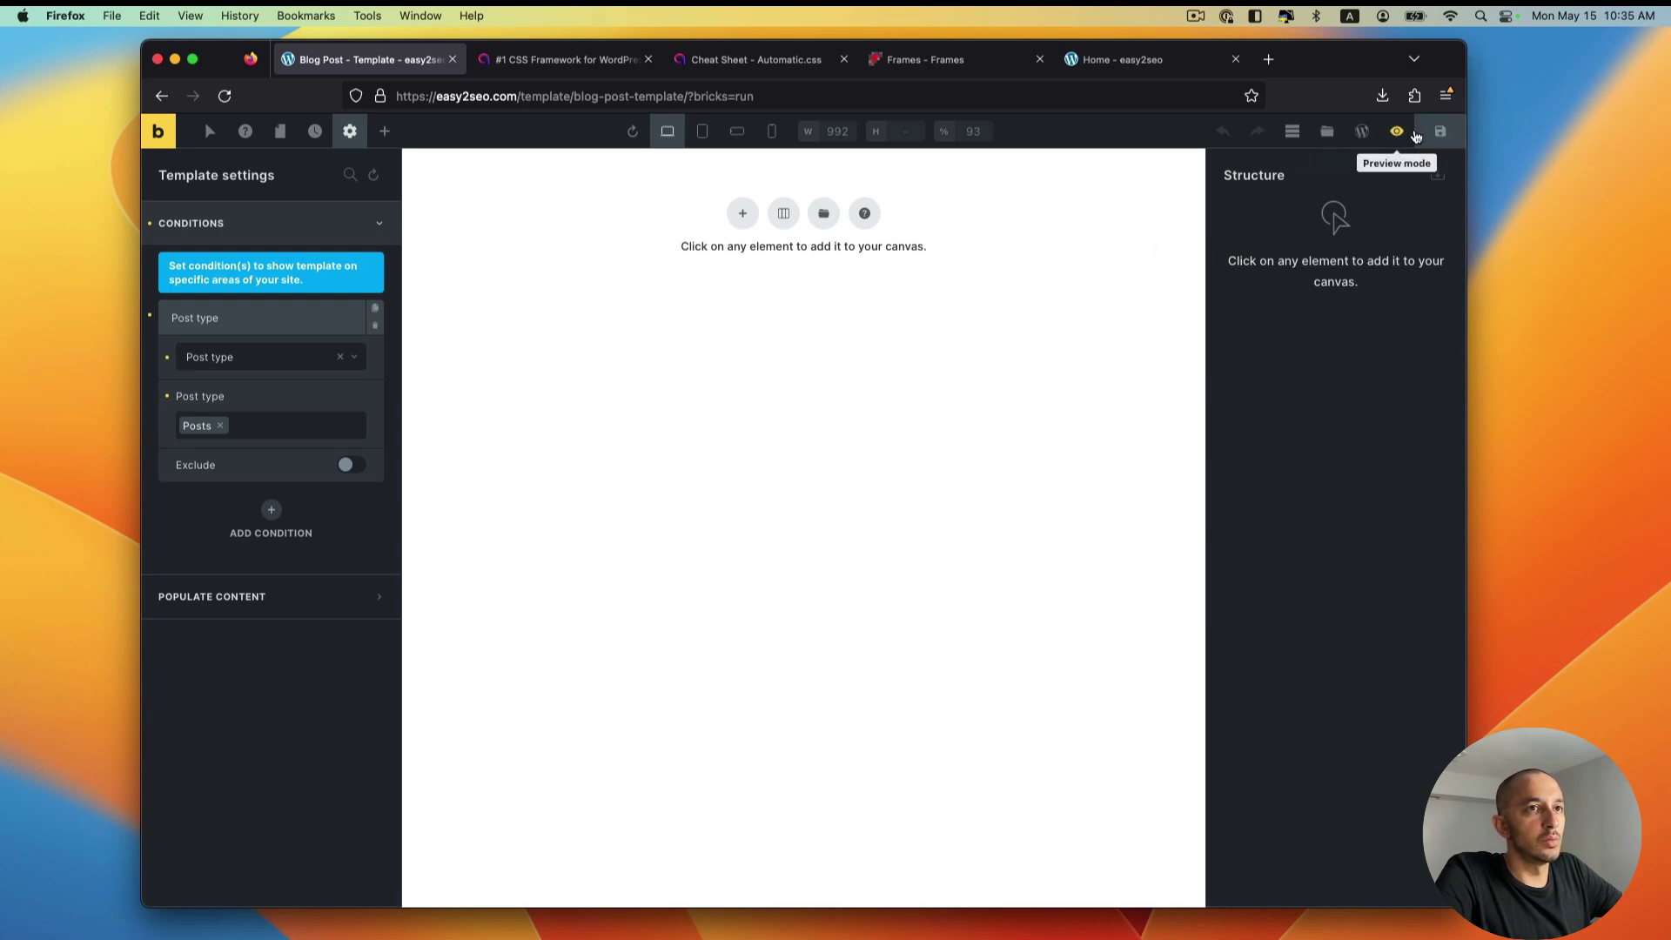
left_click(1441, 132)
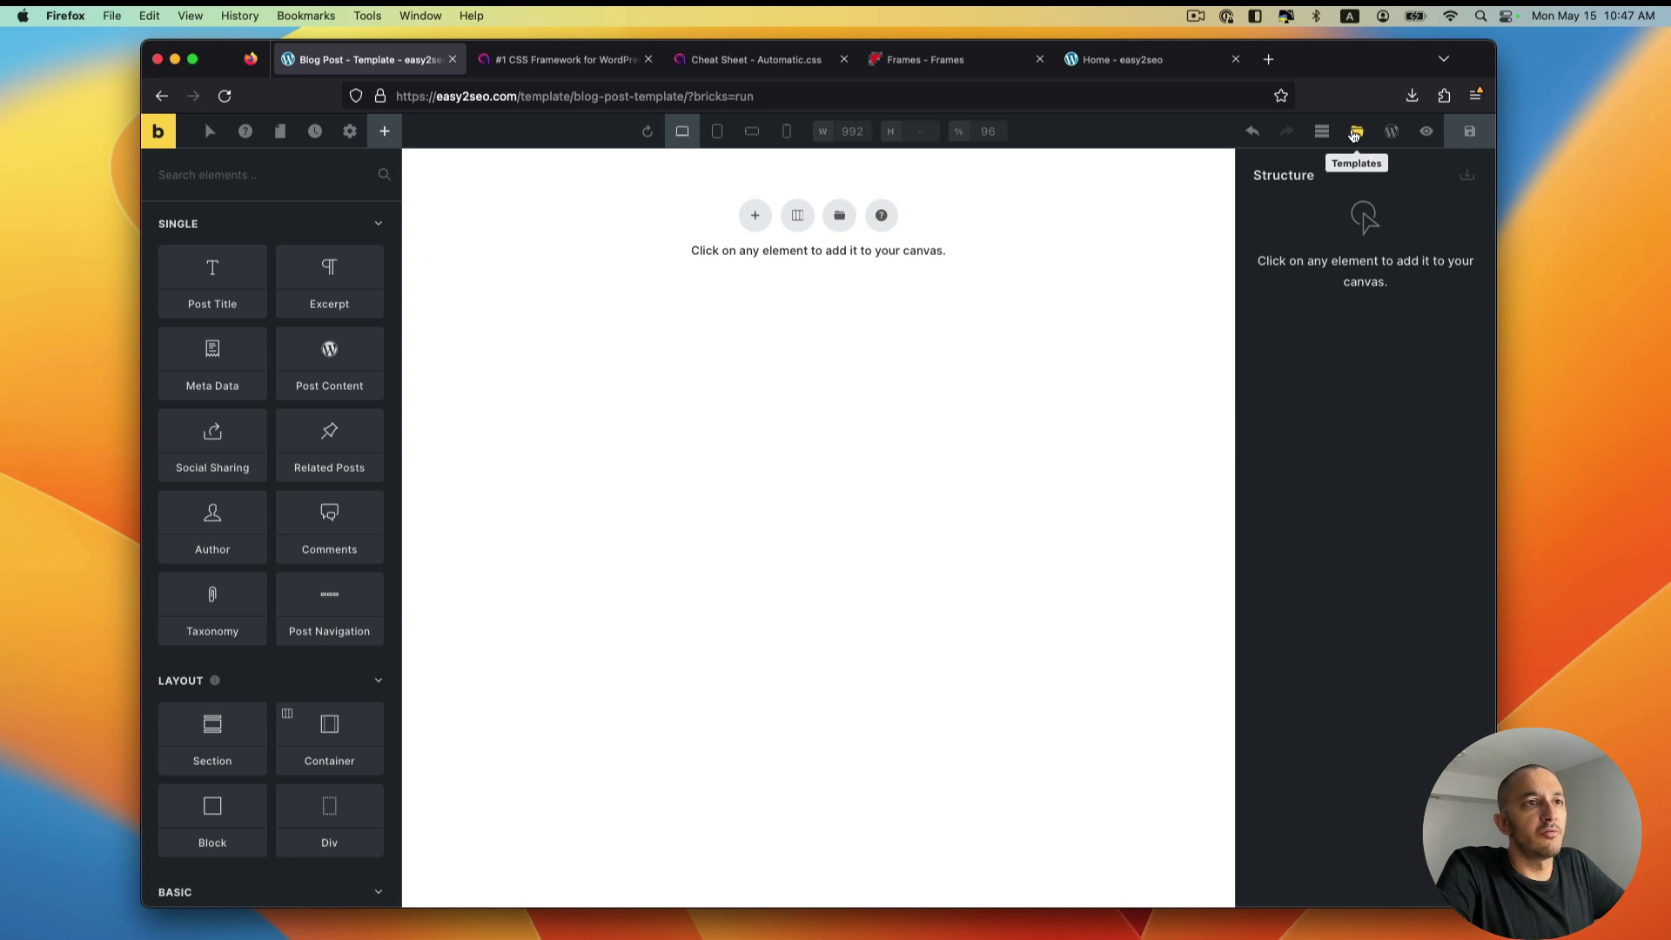
Step: Find "blog body" in the remote templates and insert the Blog Body Alpha section without importing its theme style
left_click(1354, 133)
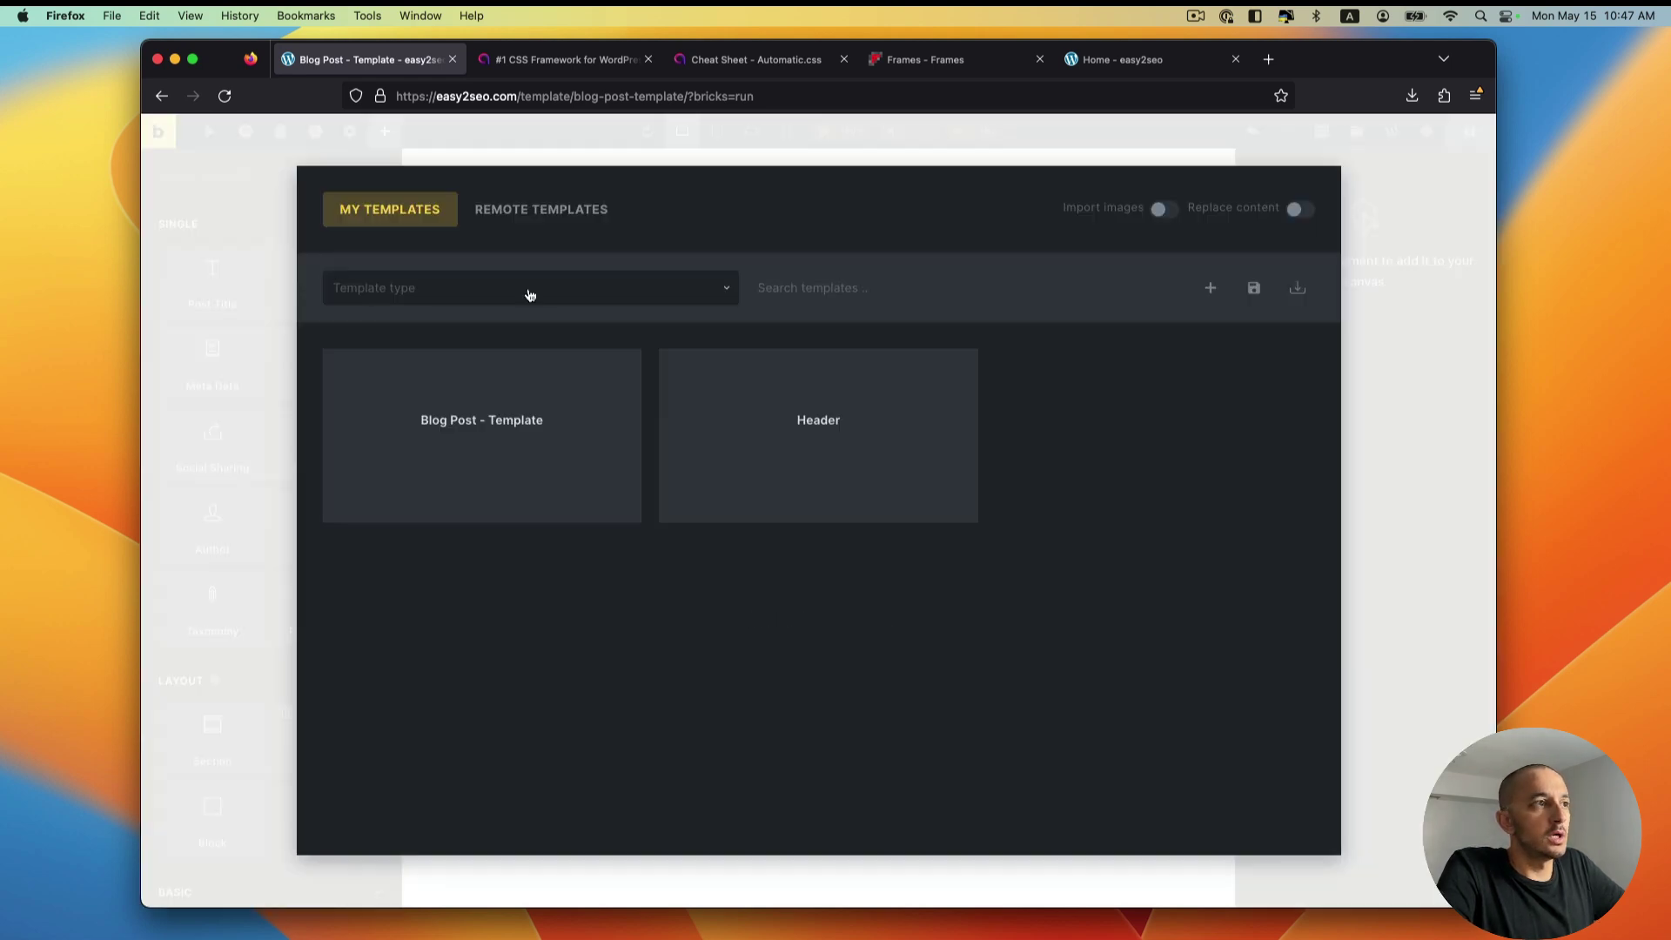
left_click(541, 209)
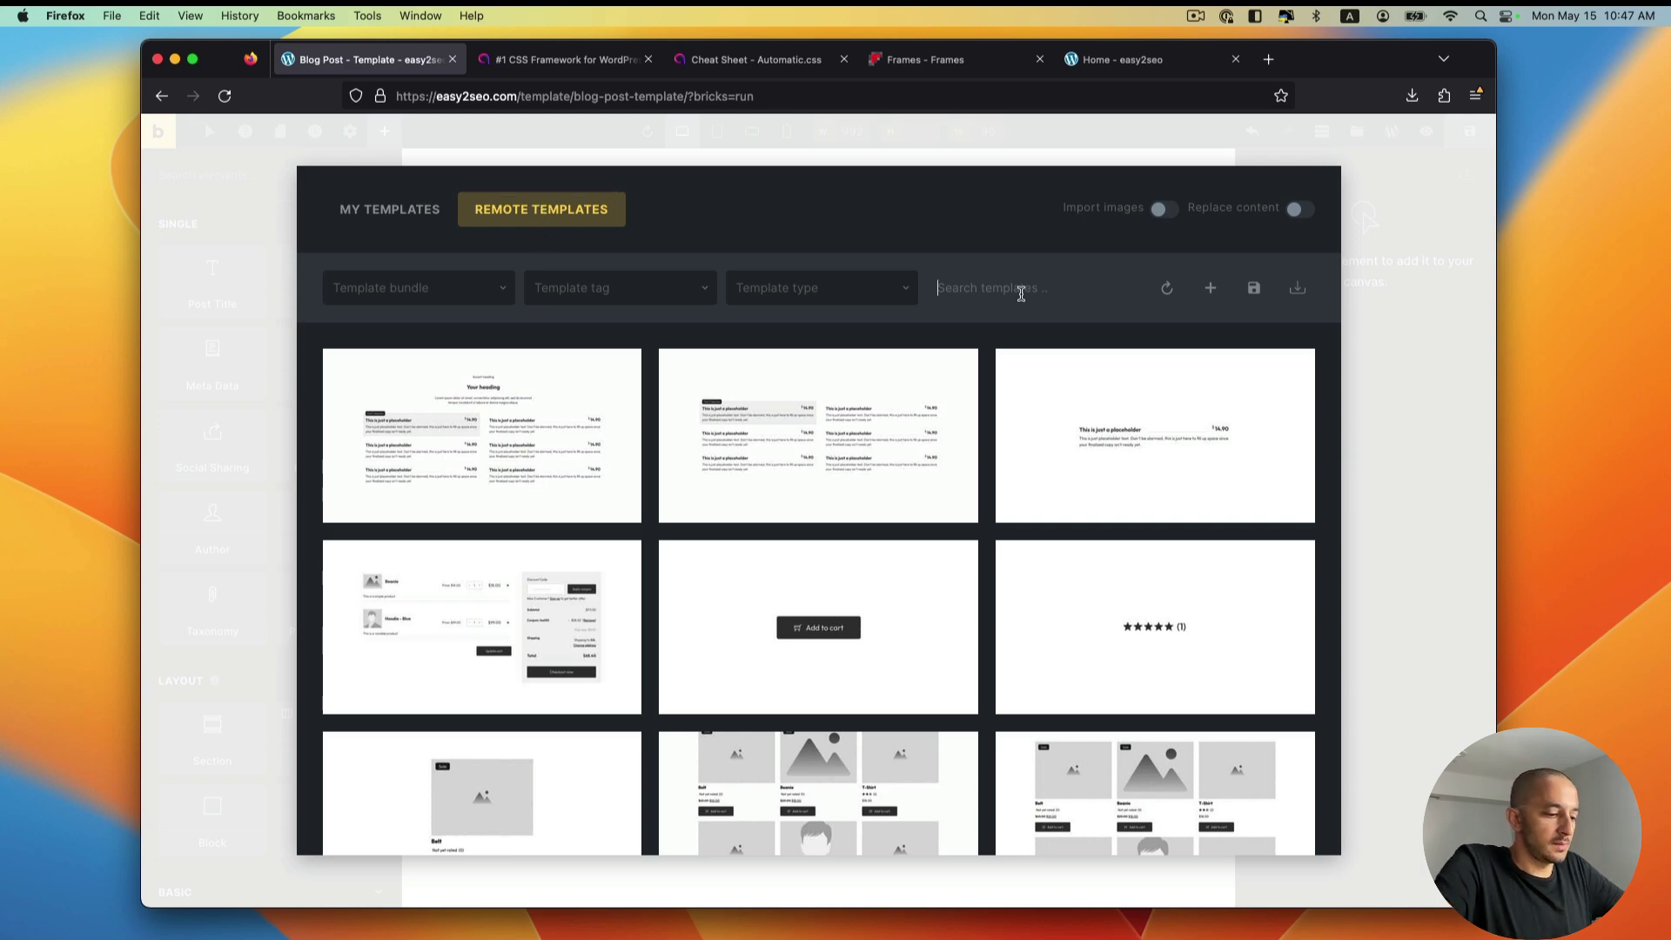
type("blog body")
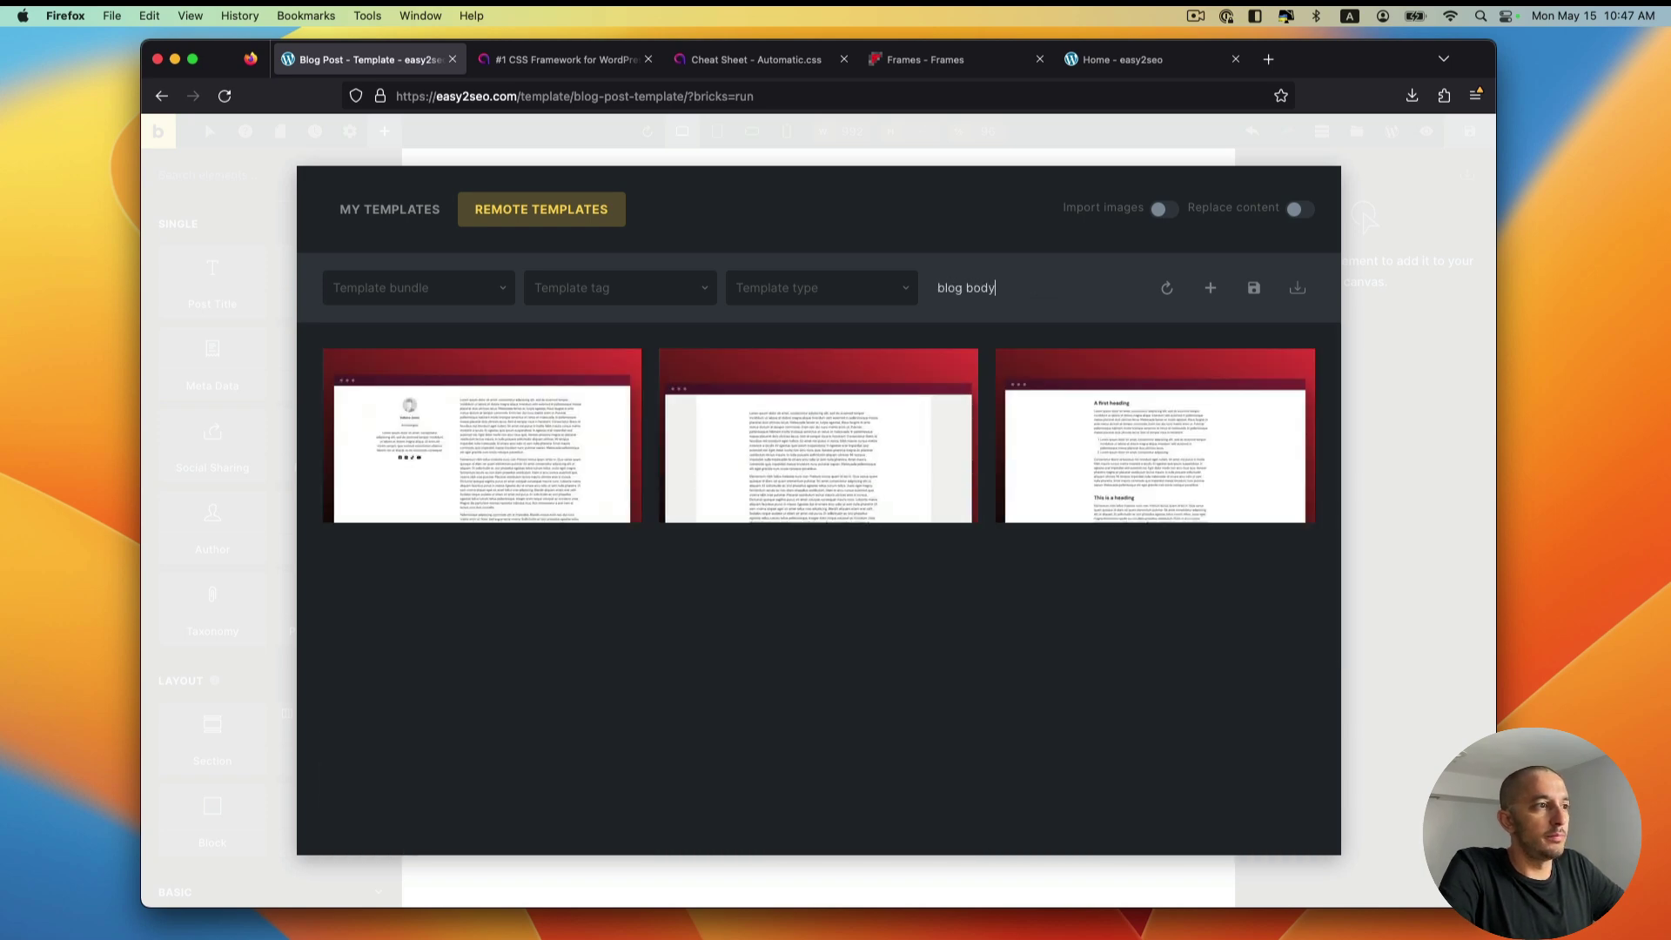
mouse_move(559, 497)
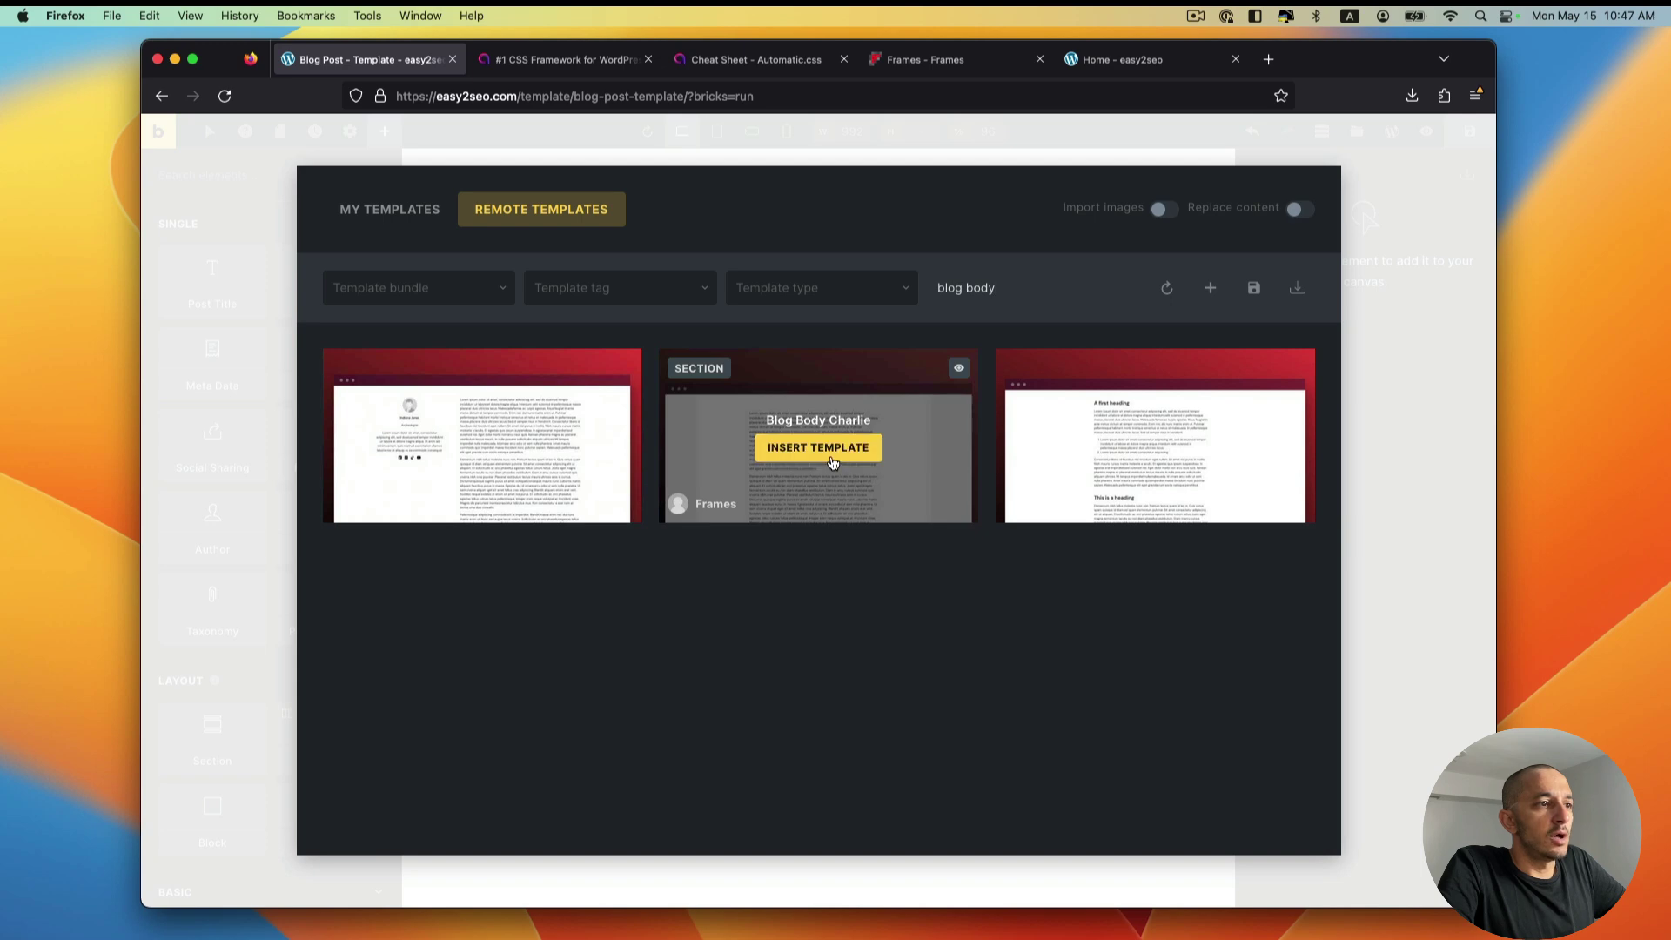
mouse_move(1156, 459)
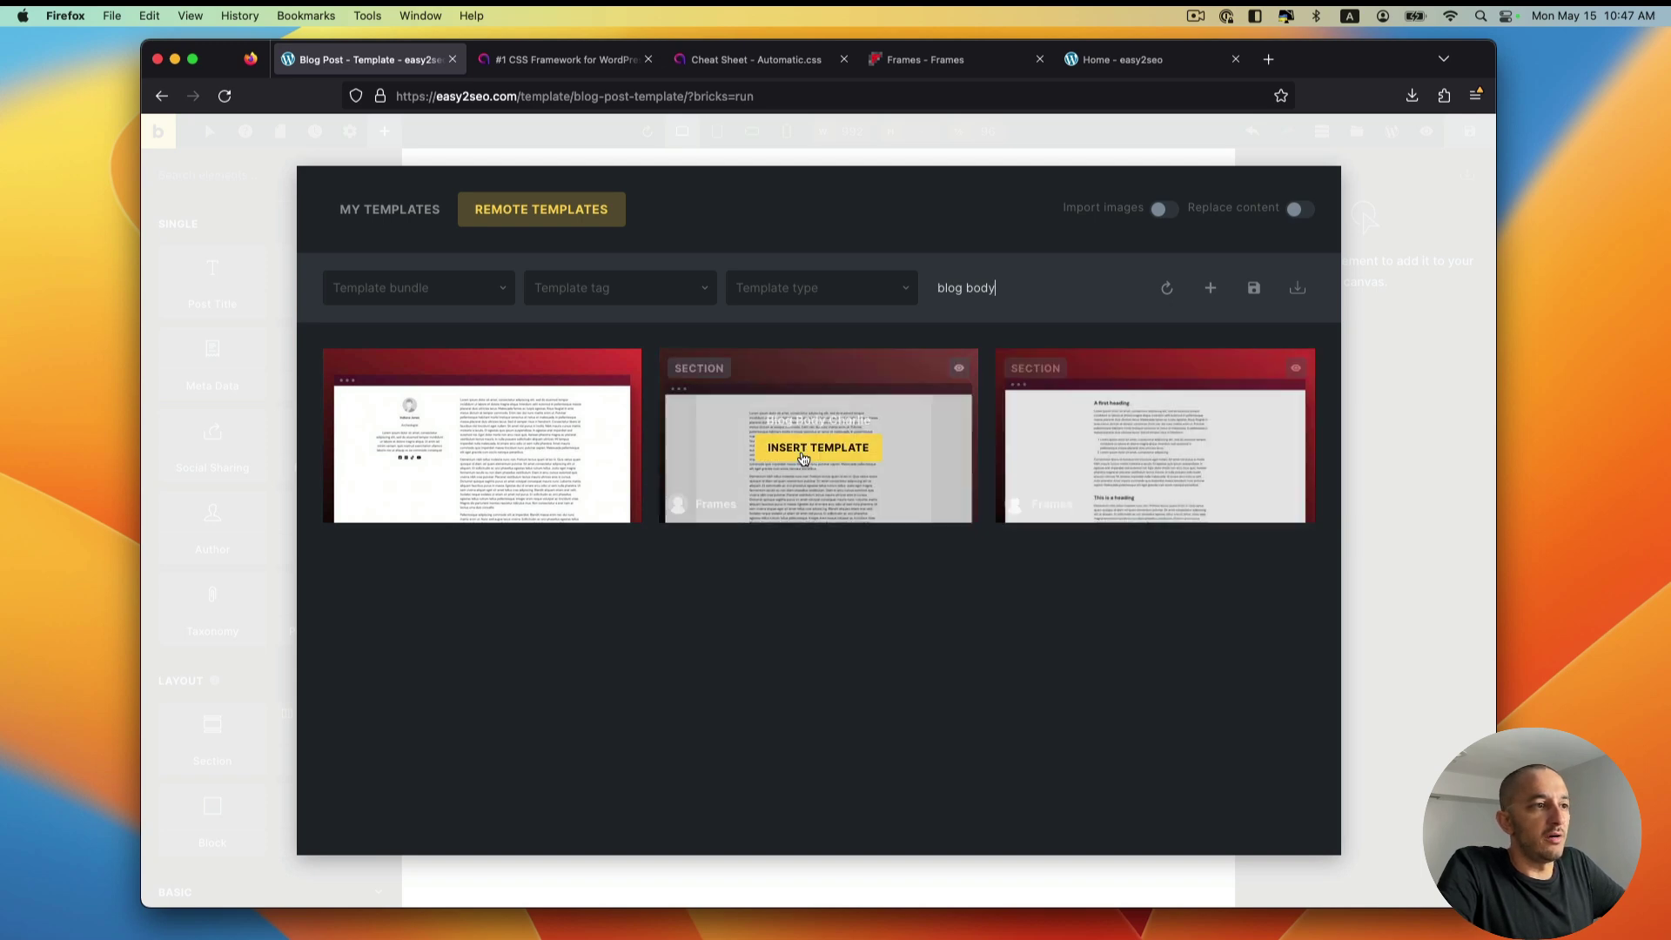
left_click(1121, 444)
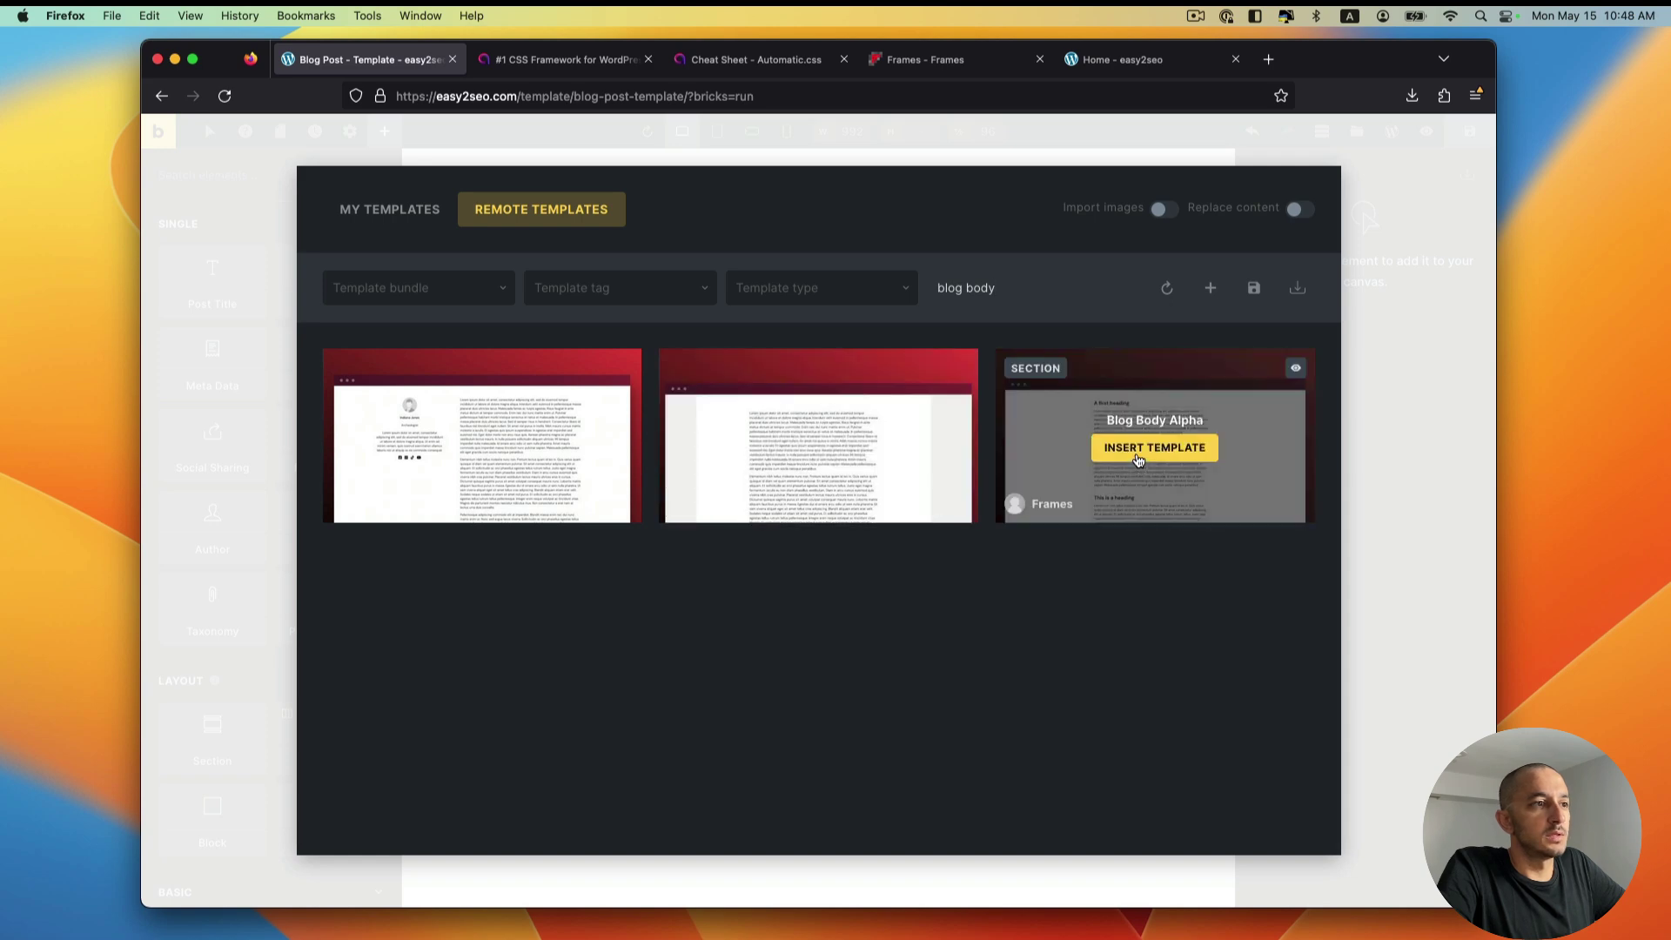
left_click(1138, 449)
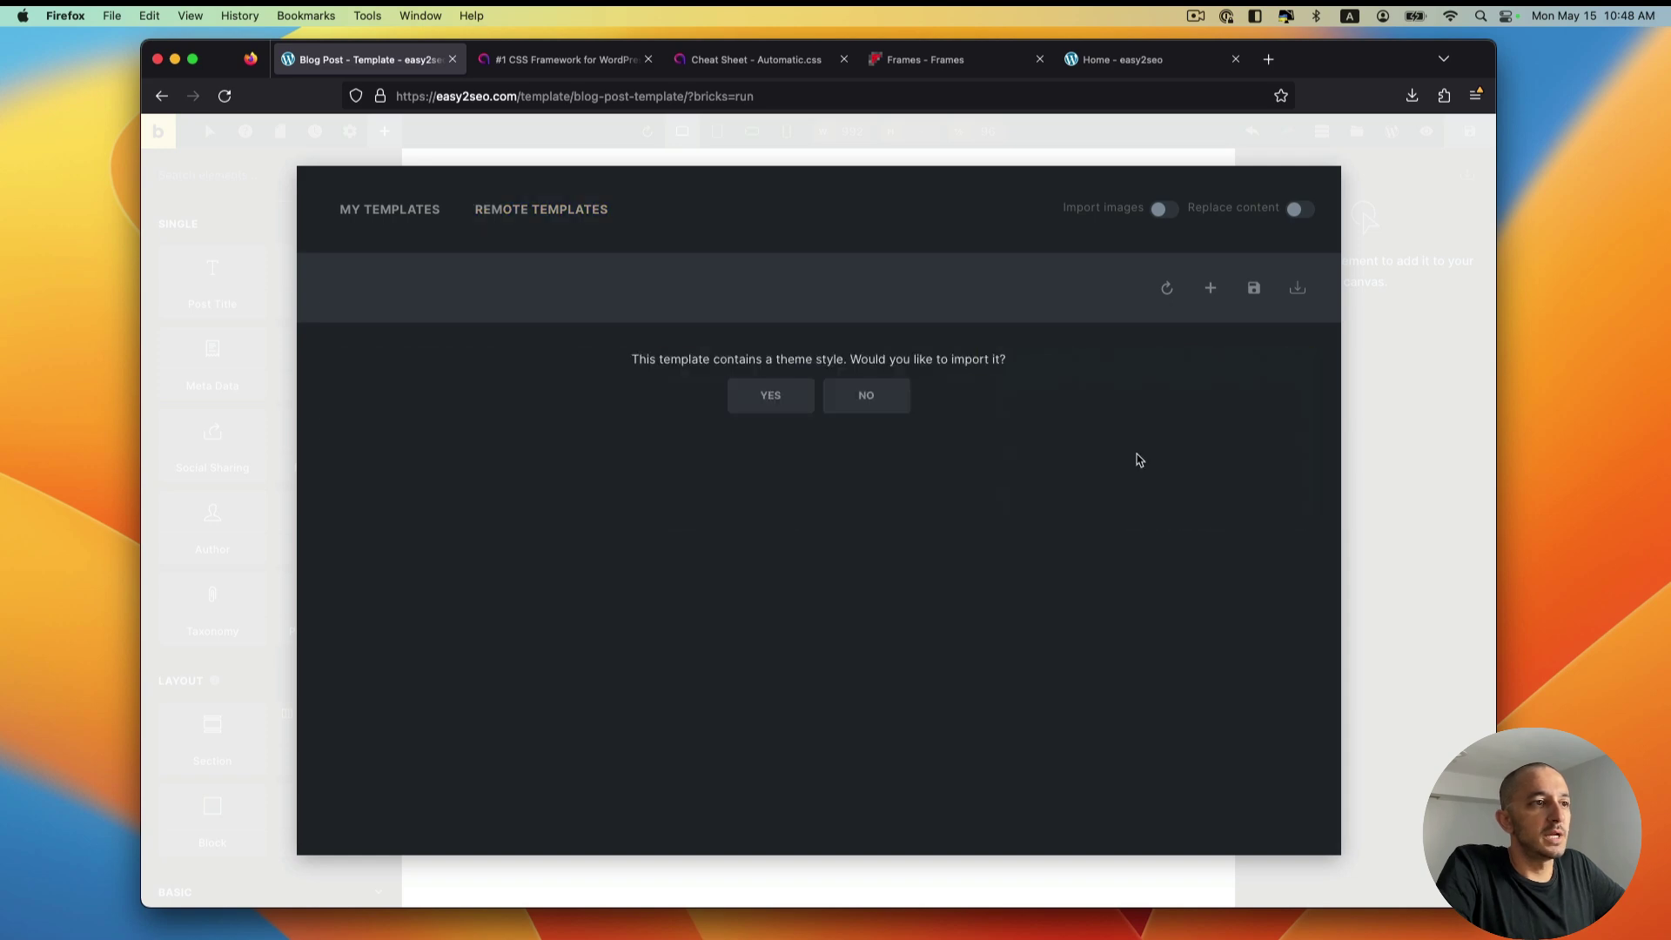
left_click(886, 394)
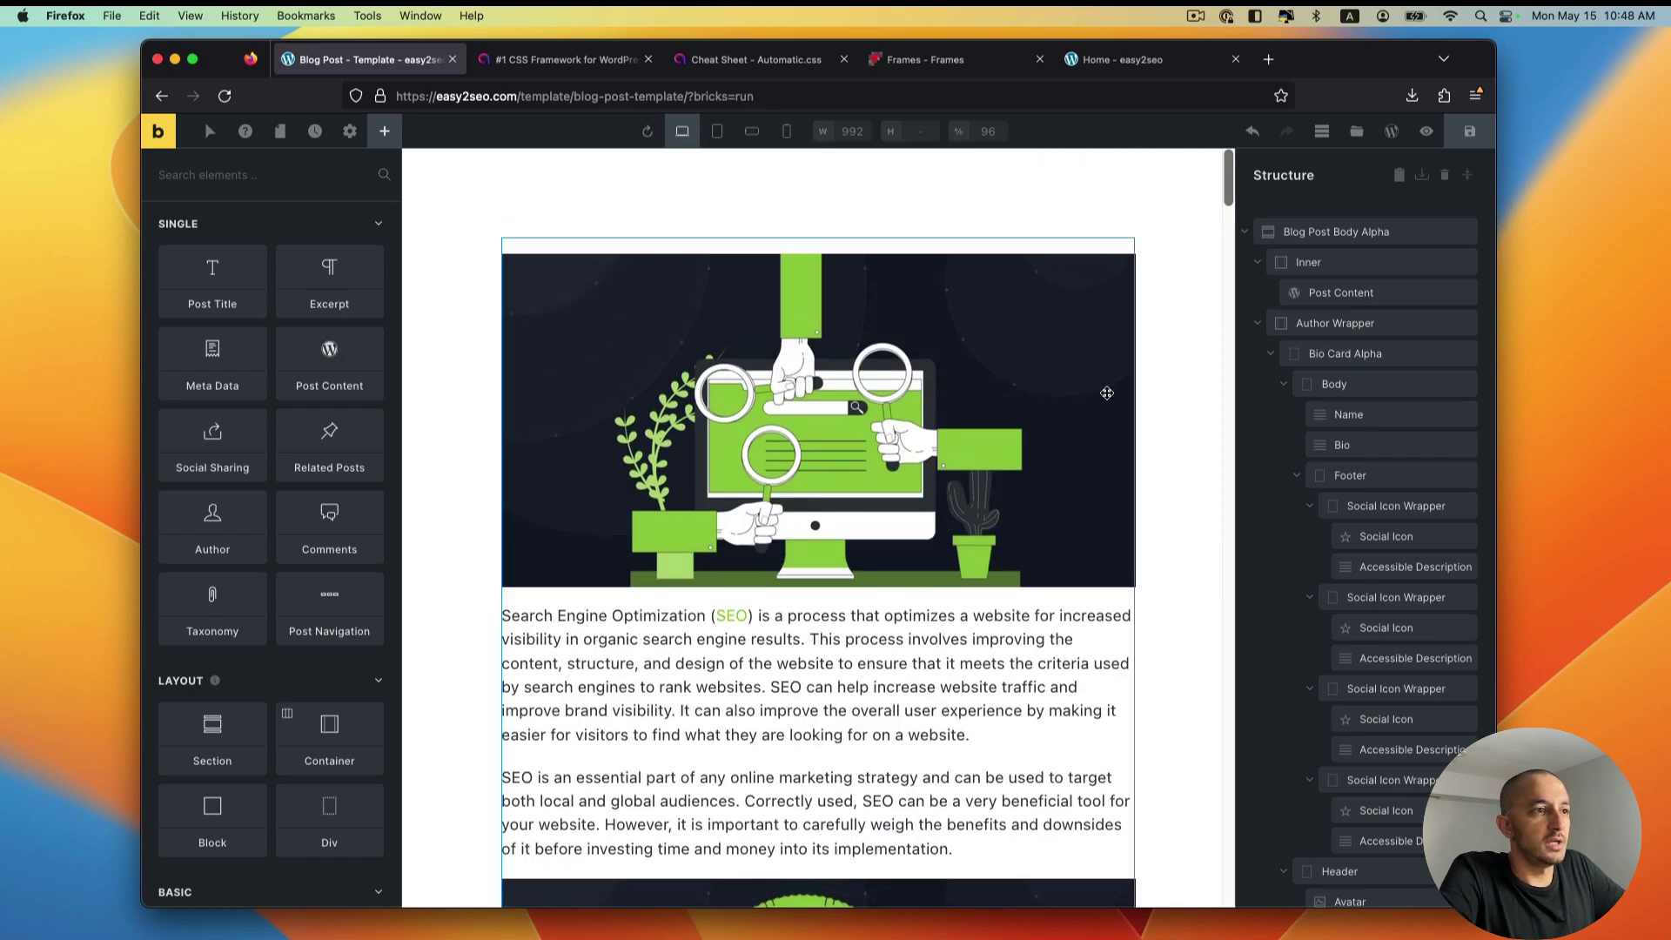
Step: Review the inserted Blog Post Body Alpha section and its content settings, and save the template
scroll(1098, 417, "down", 15)
scroll(1098, 418, "down", 15)
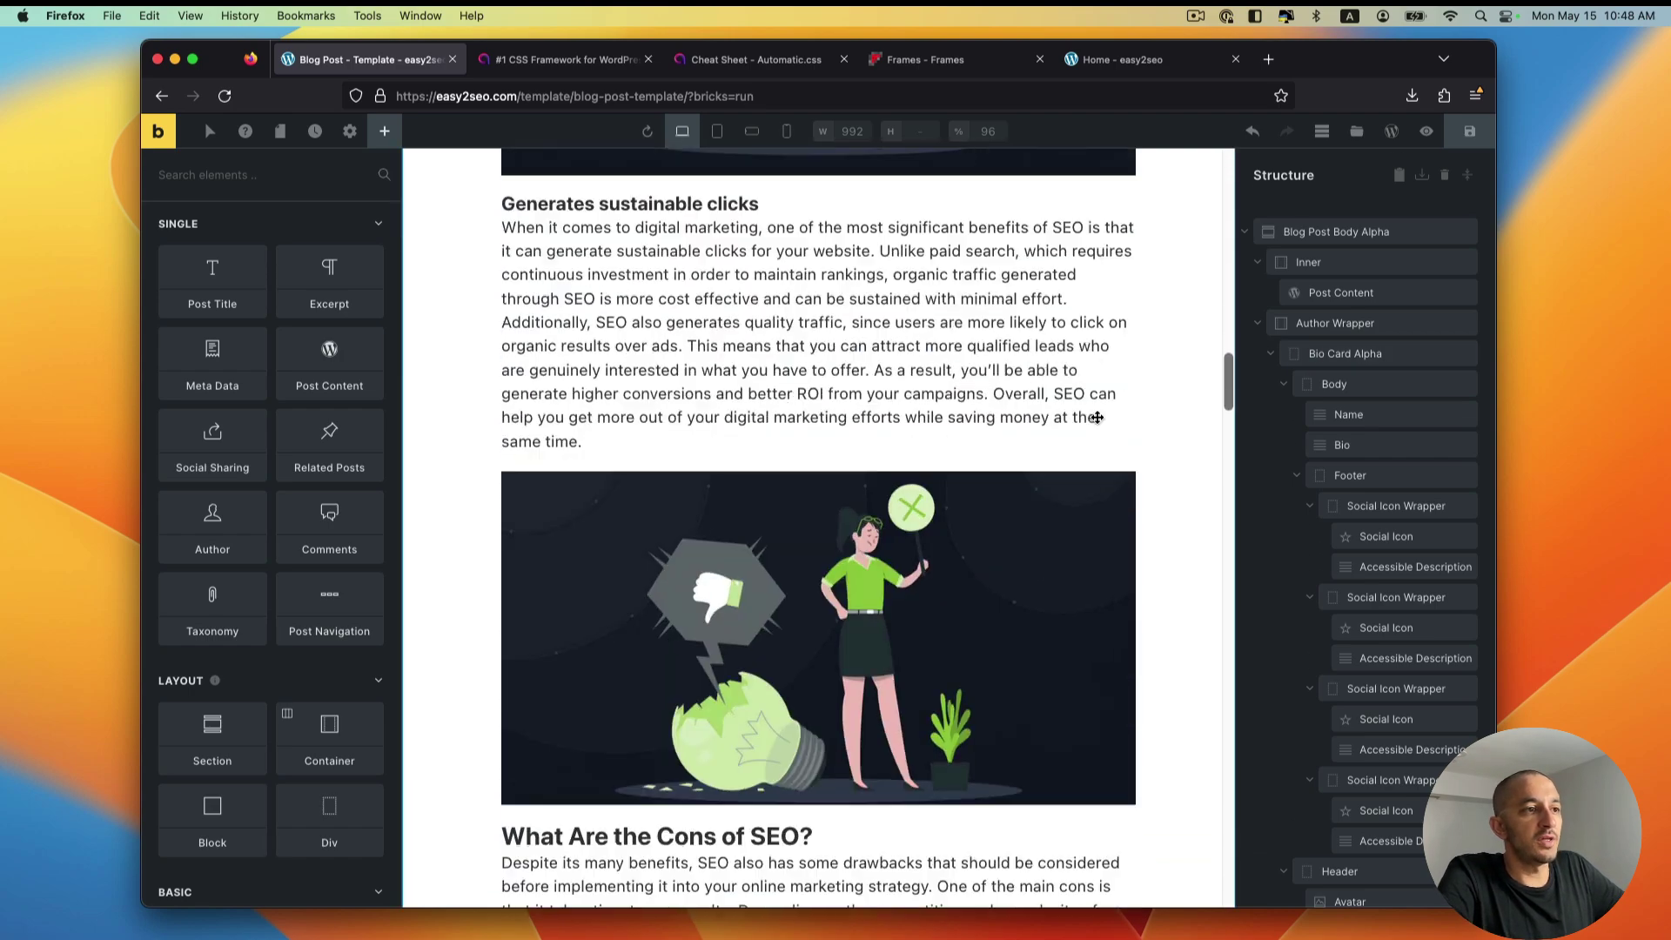
left_click(1323, 232)
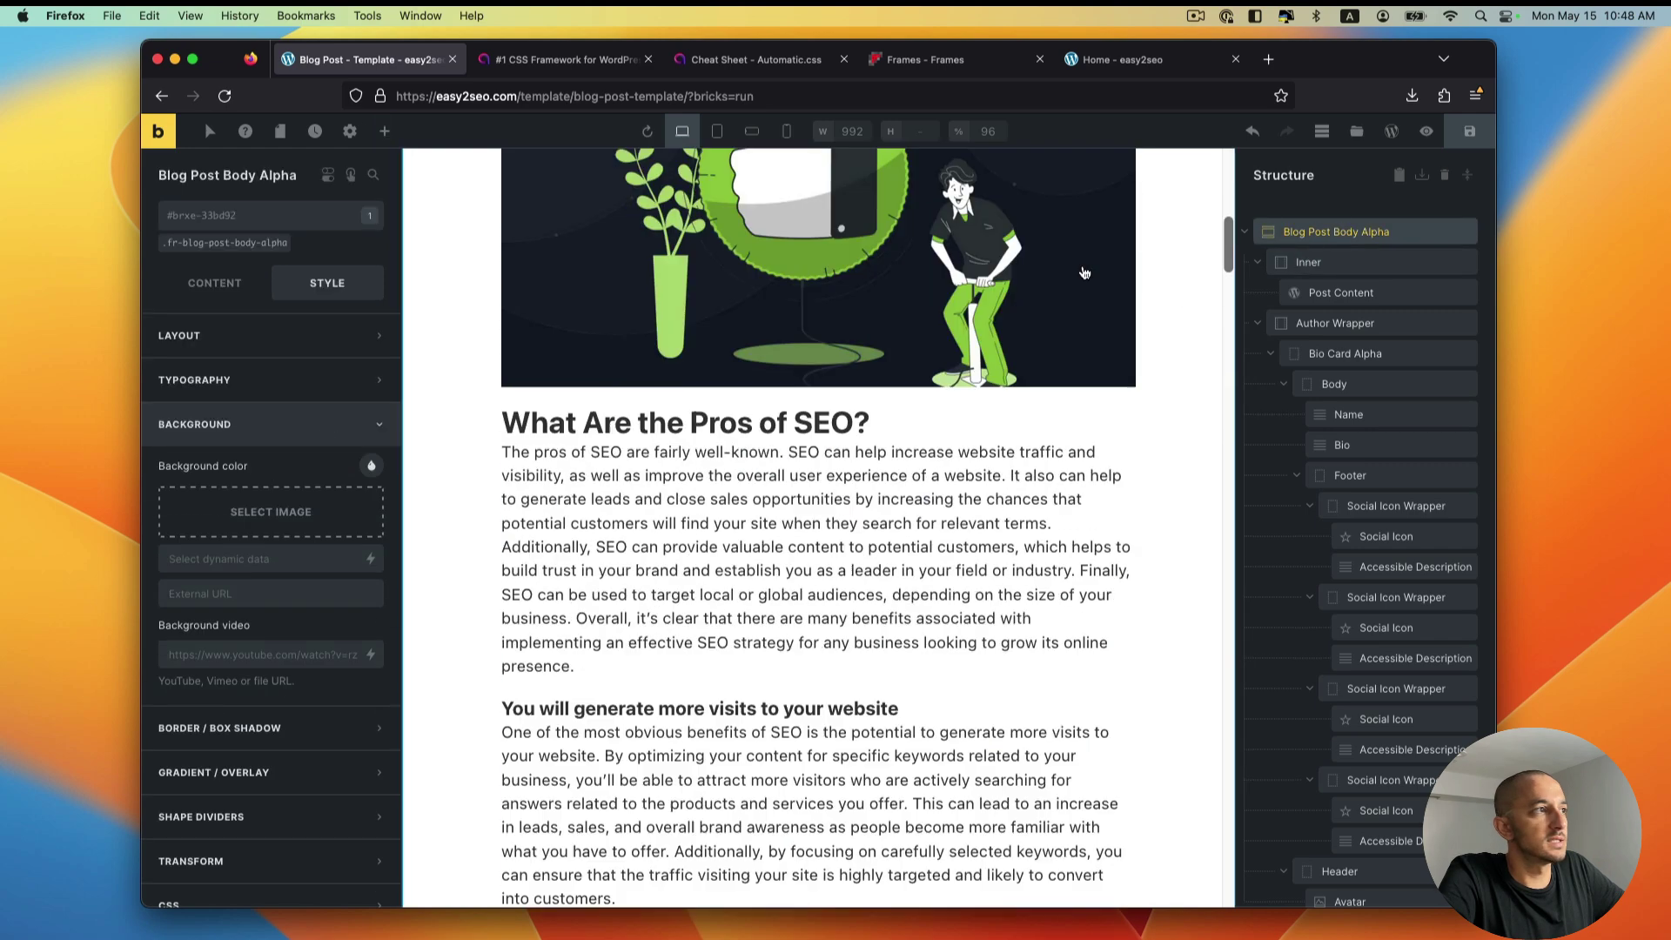
left_click(209, 283)
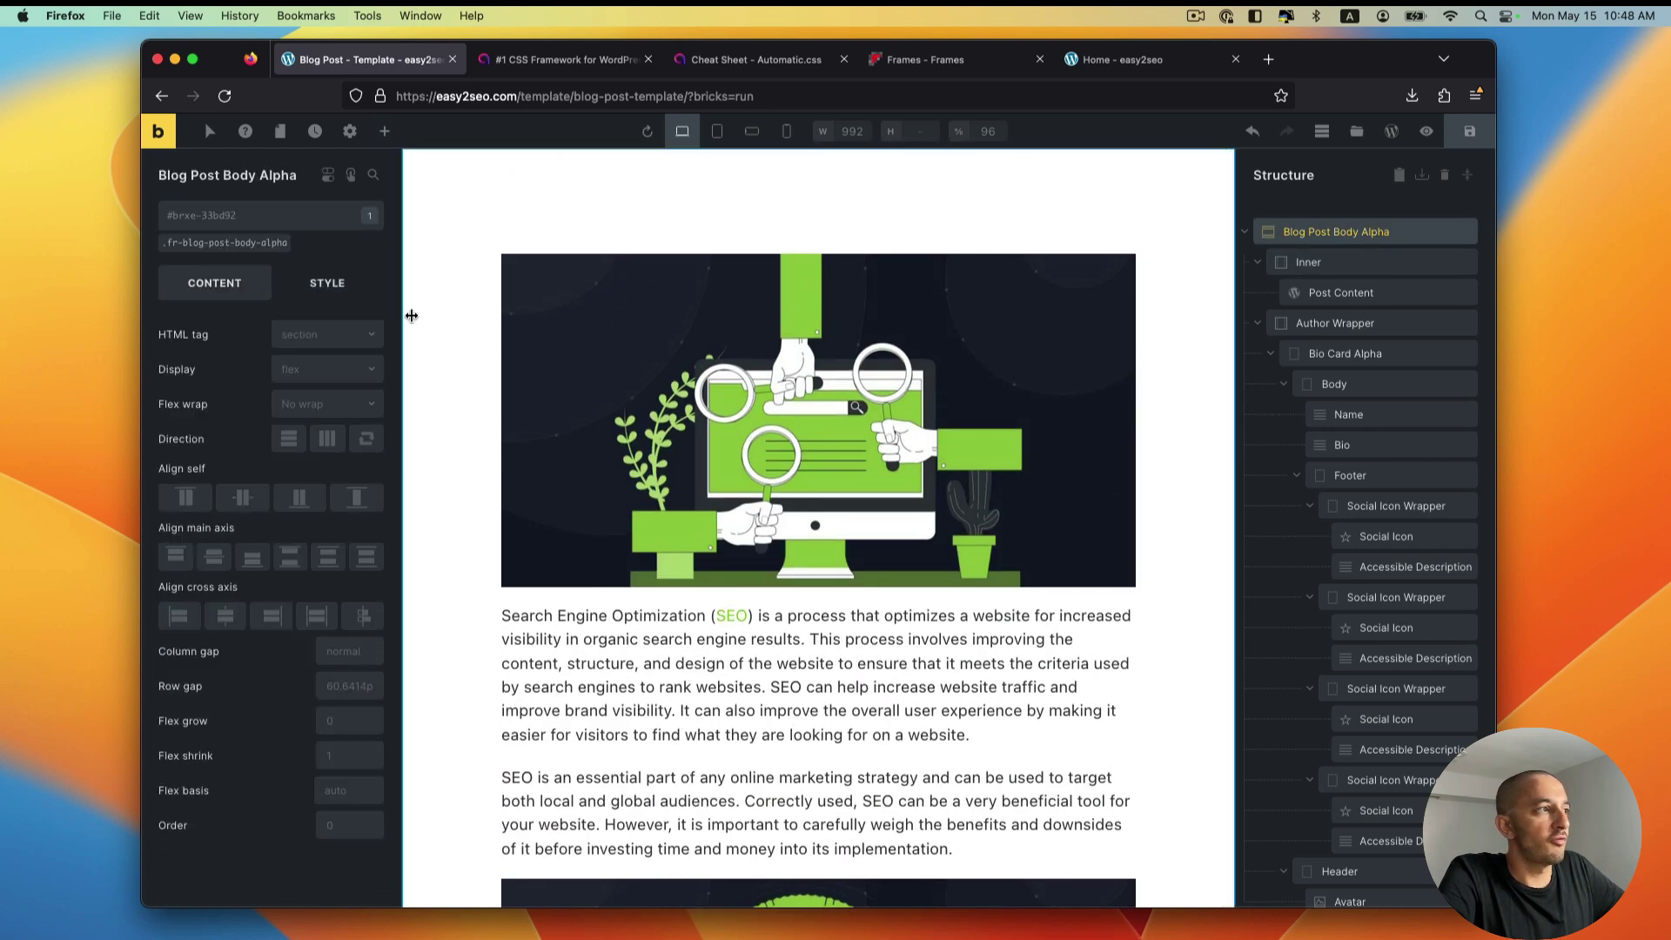
scroll(820, 435, "down", 8)
scroll(820, 436, "up", 8)
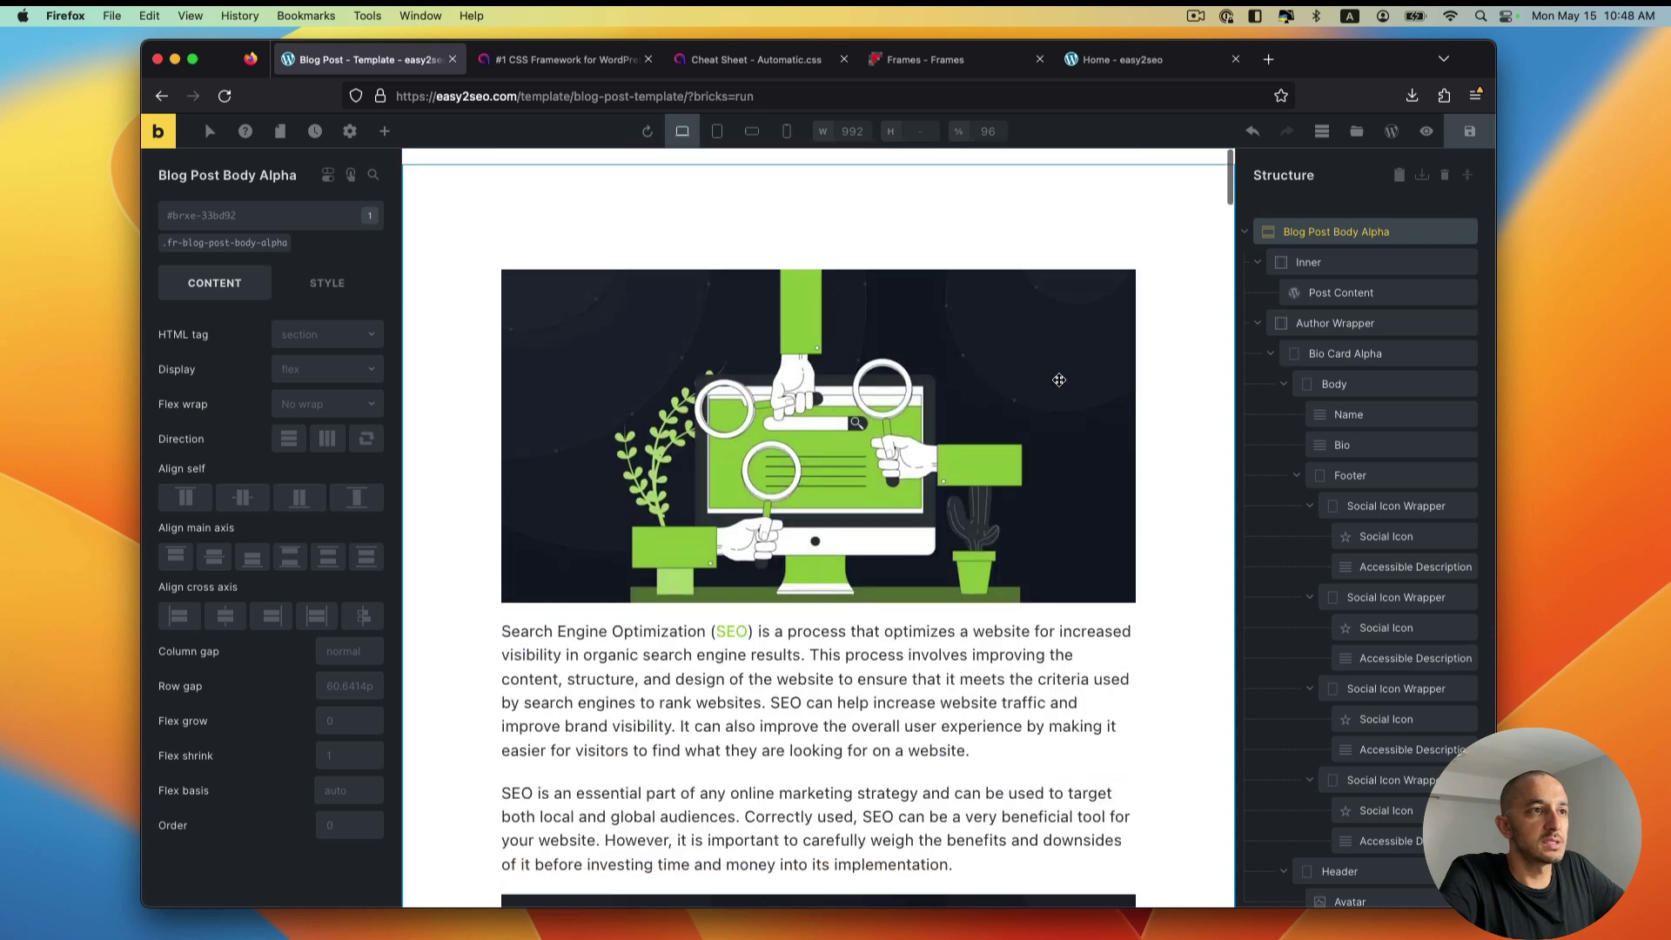
left_click(1470, 132)
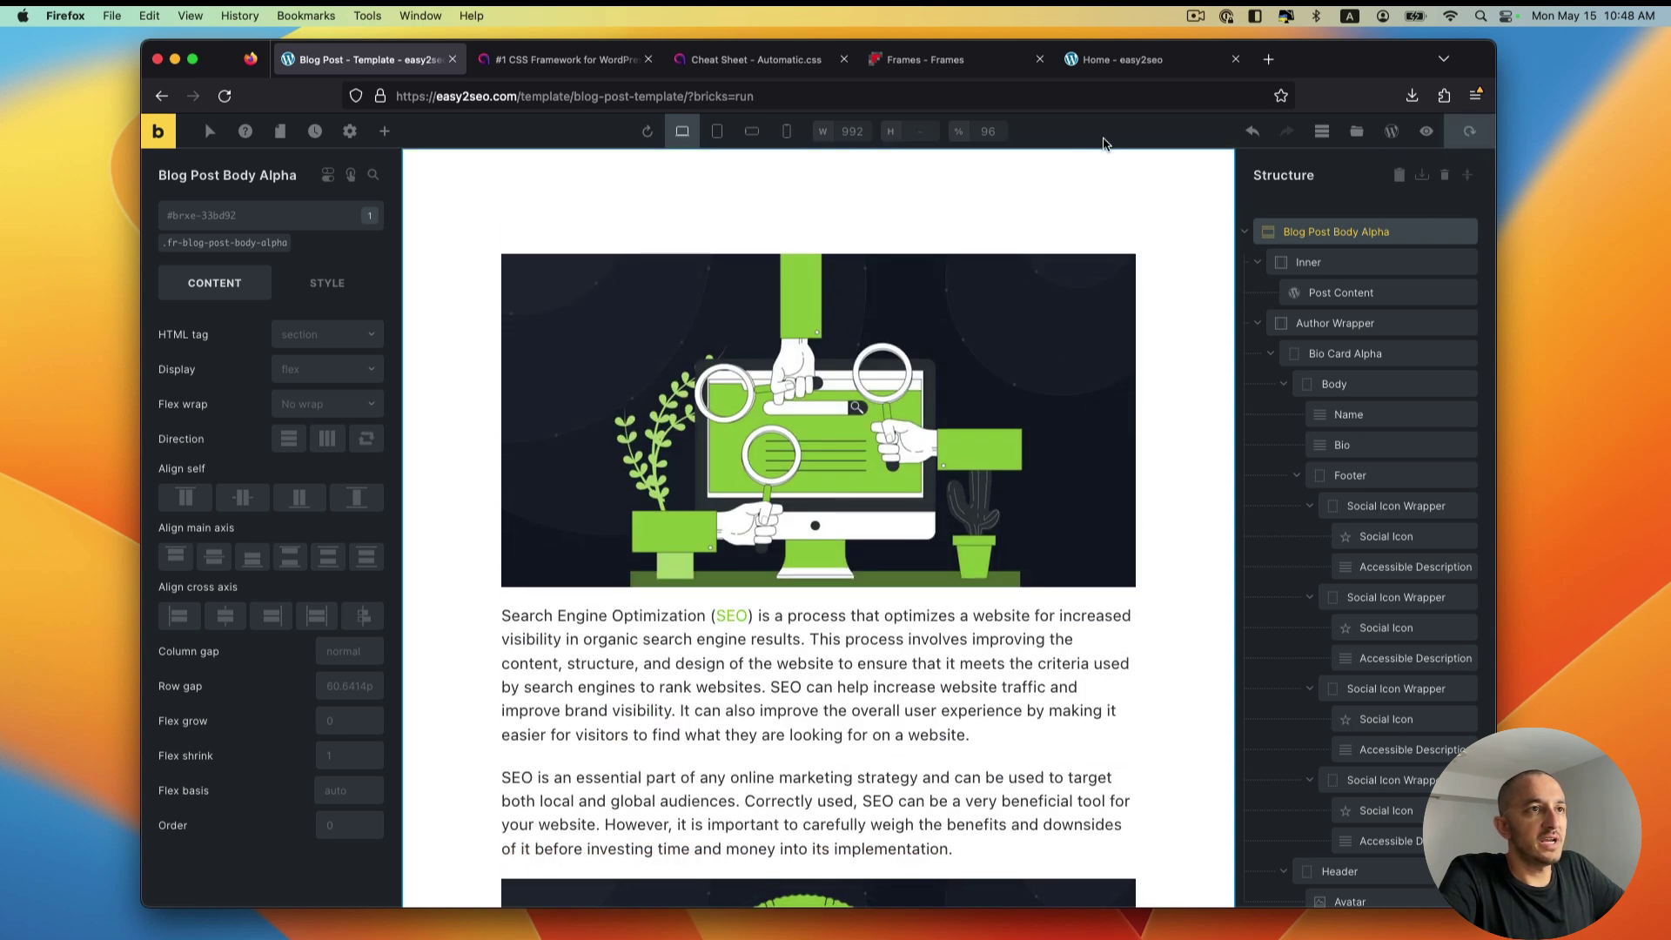
Step: Open the "SEO: The Pros & Cons" post from the live home page and review its article body
left_click(1158, 59)
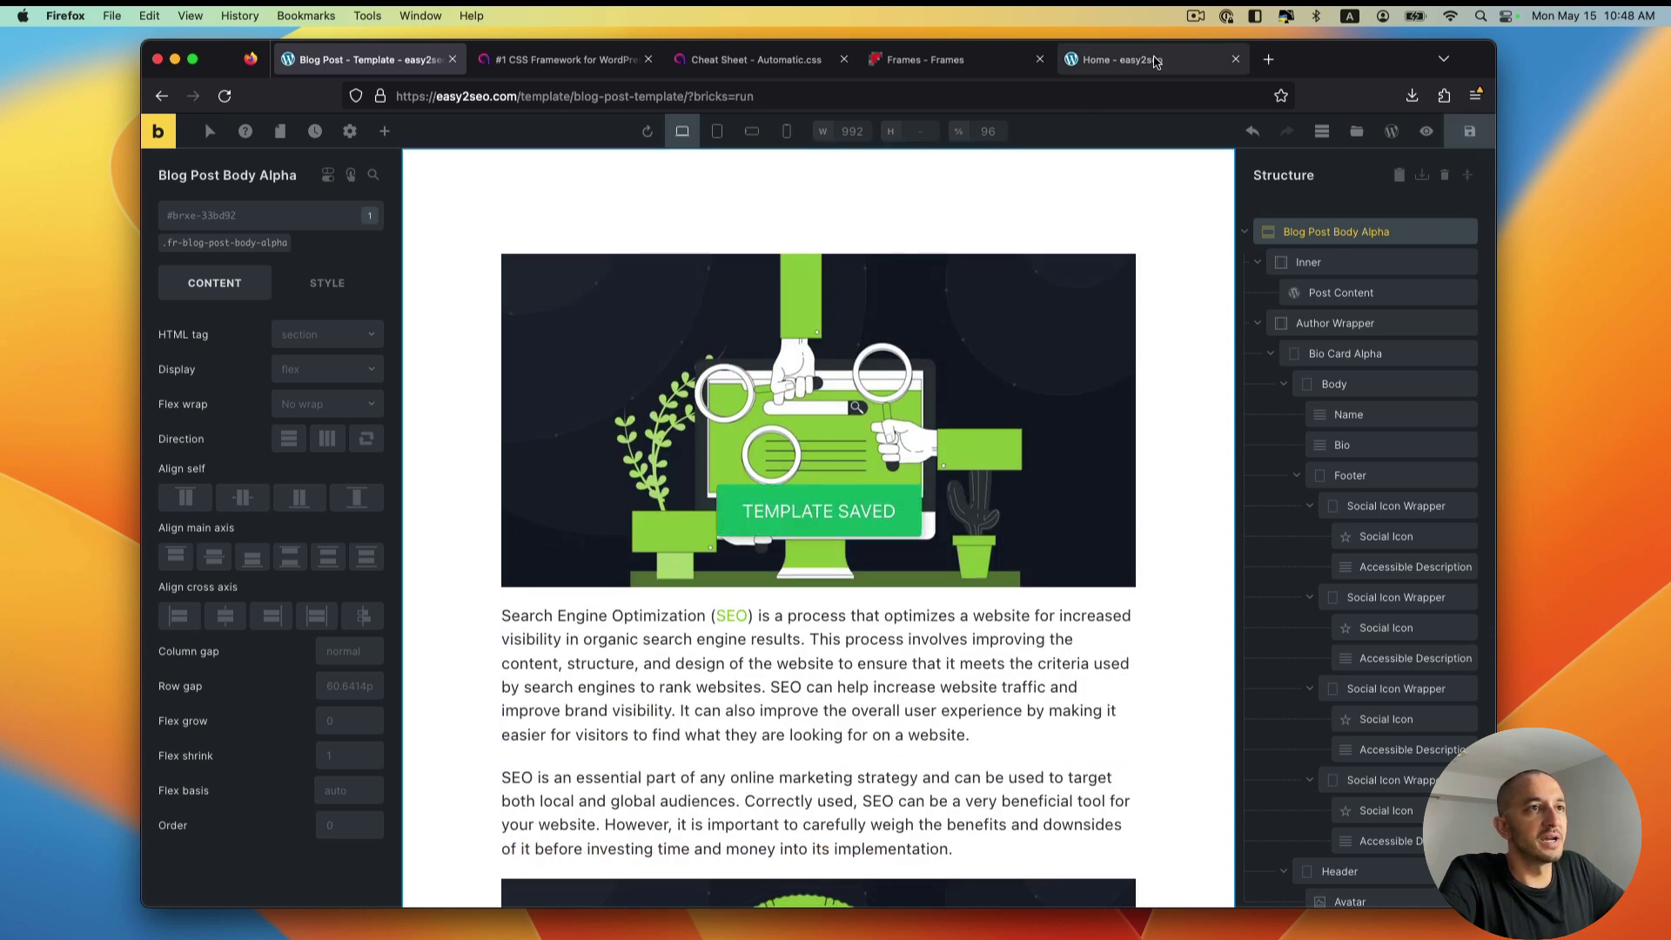
left_click(331, 59)
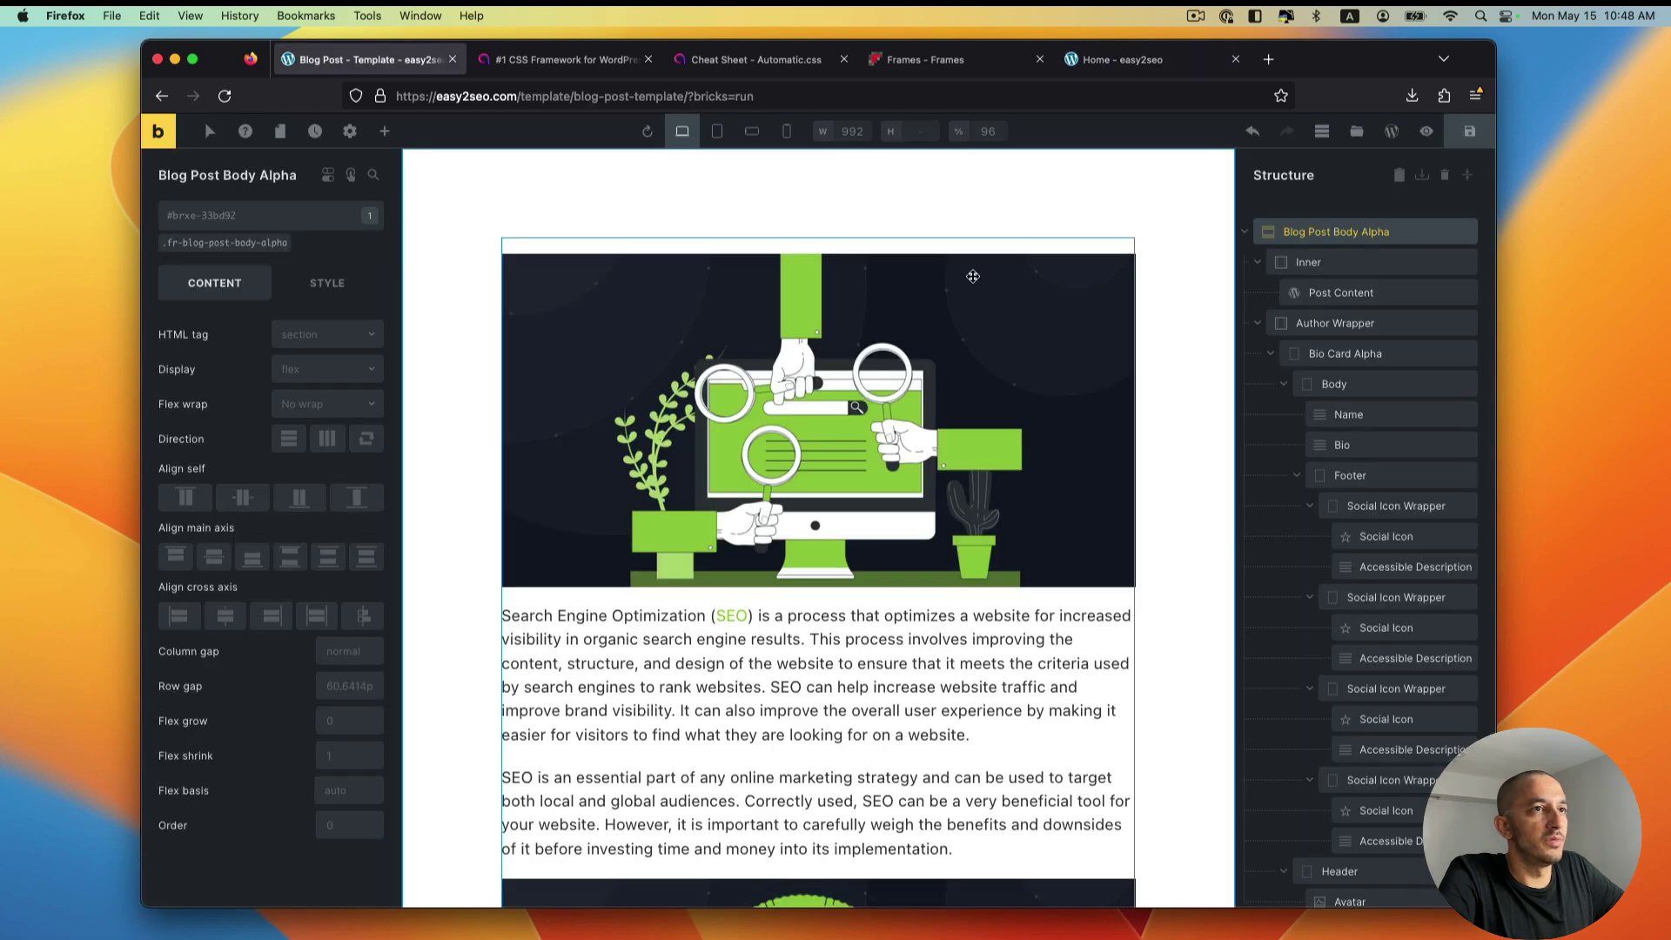
left_click(1101, 59)
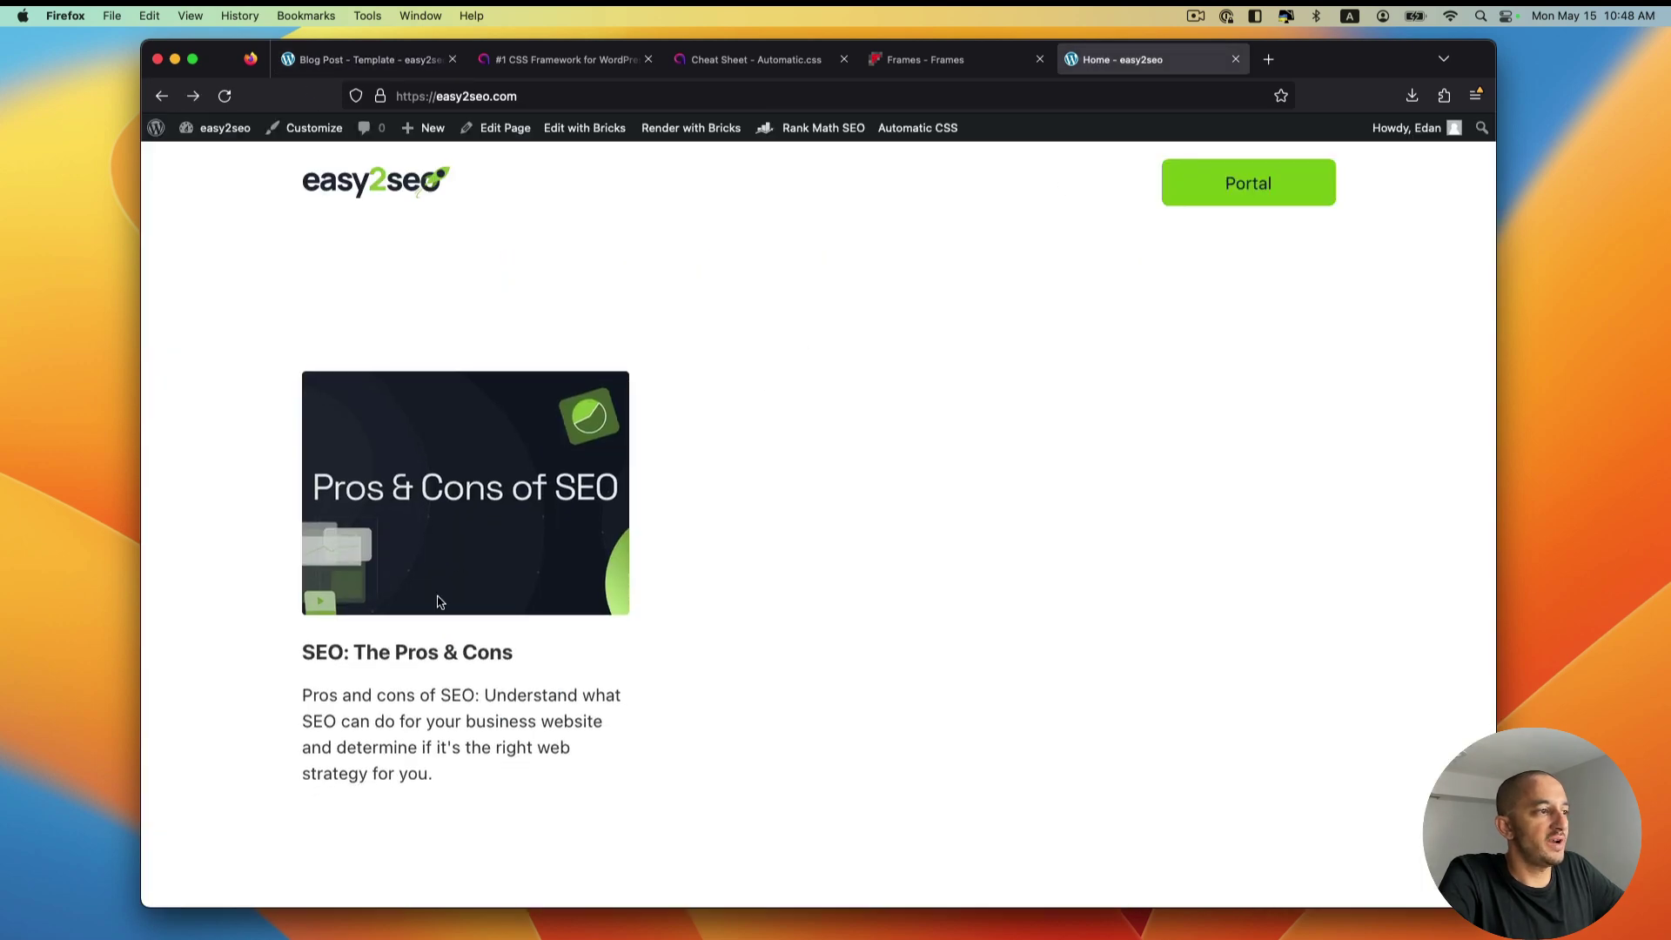
left_click(431, 662)
scroll(656, 593, "down", 13)
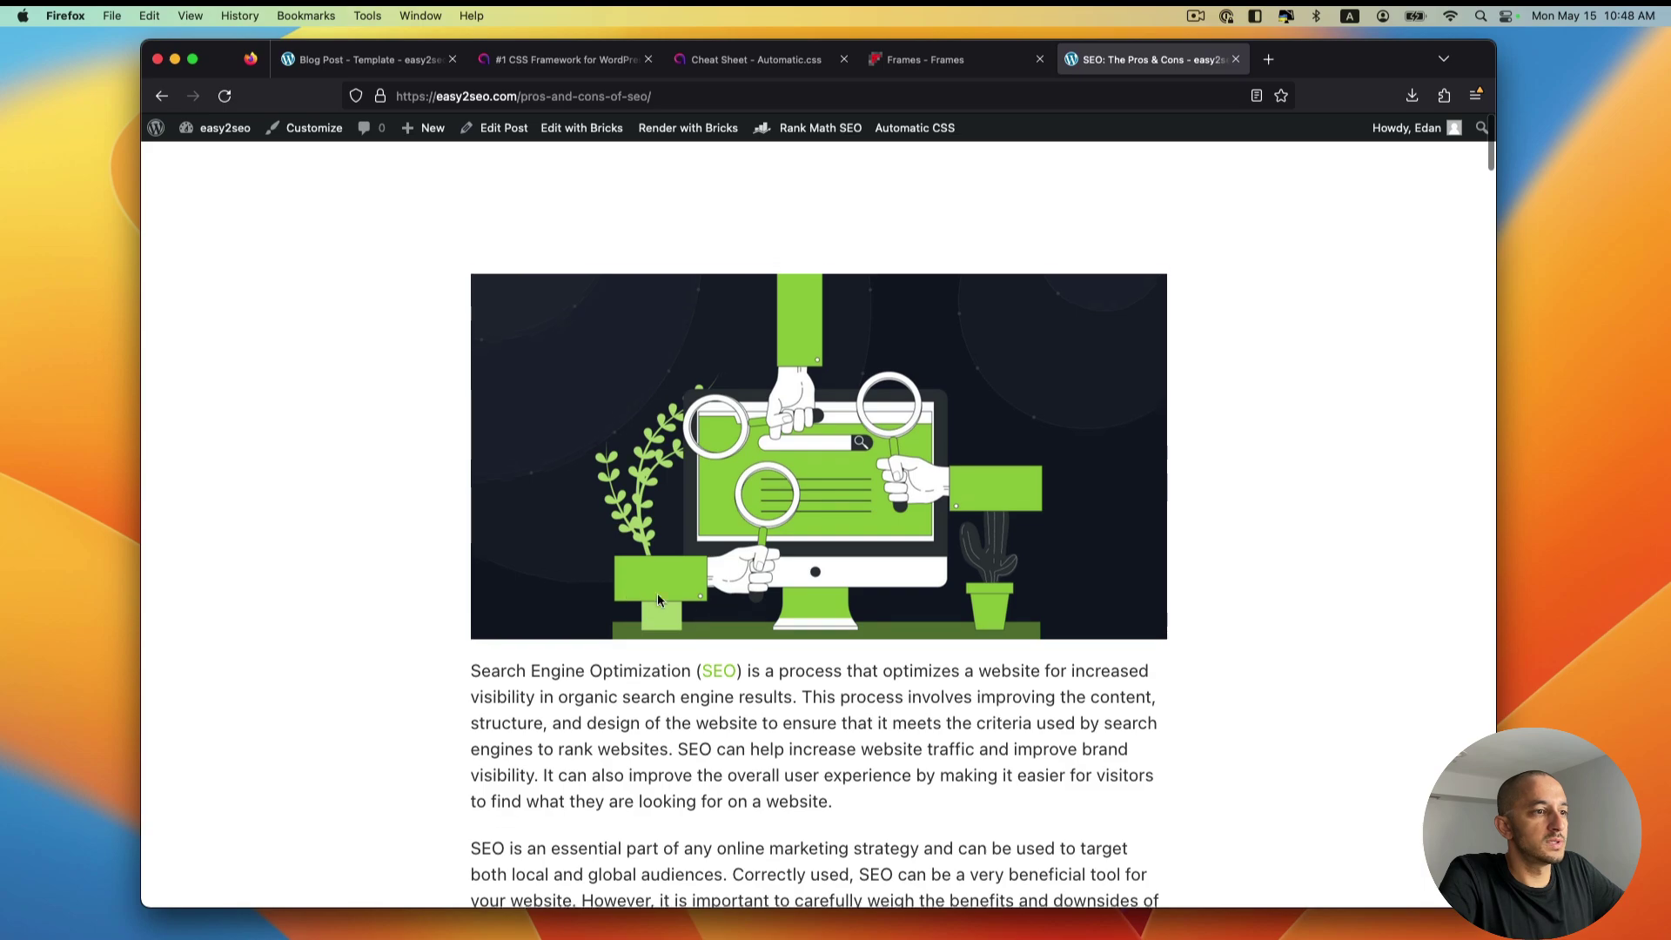
scroll(693, 609, "down", 8)
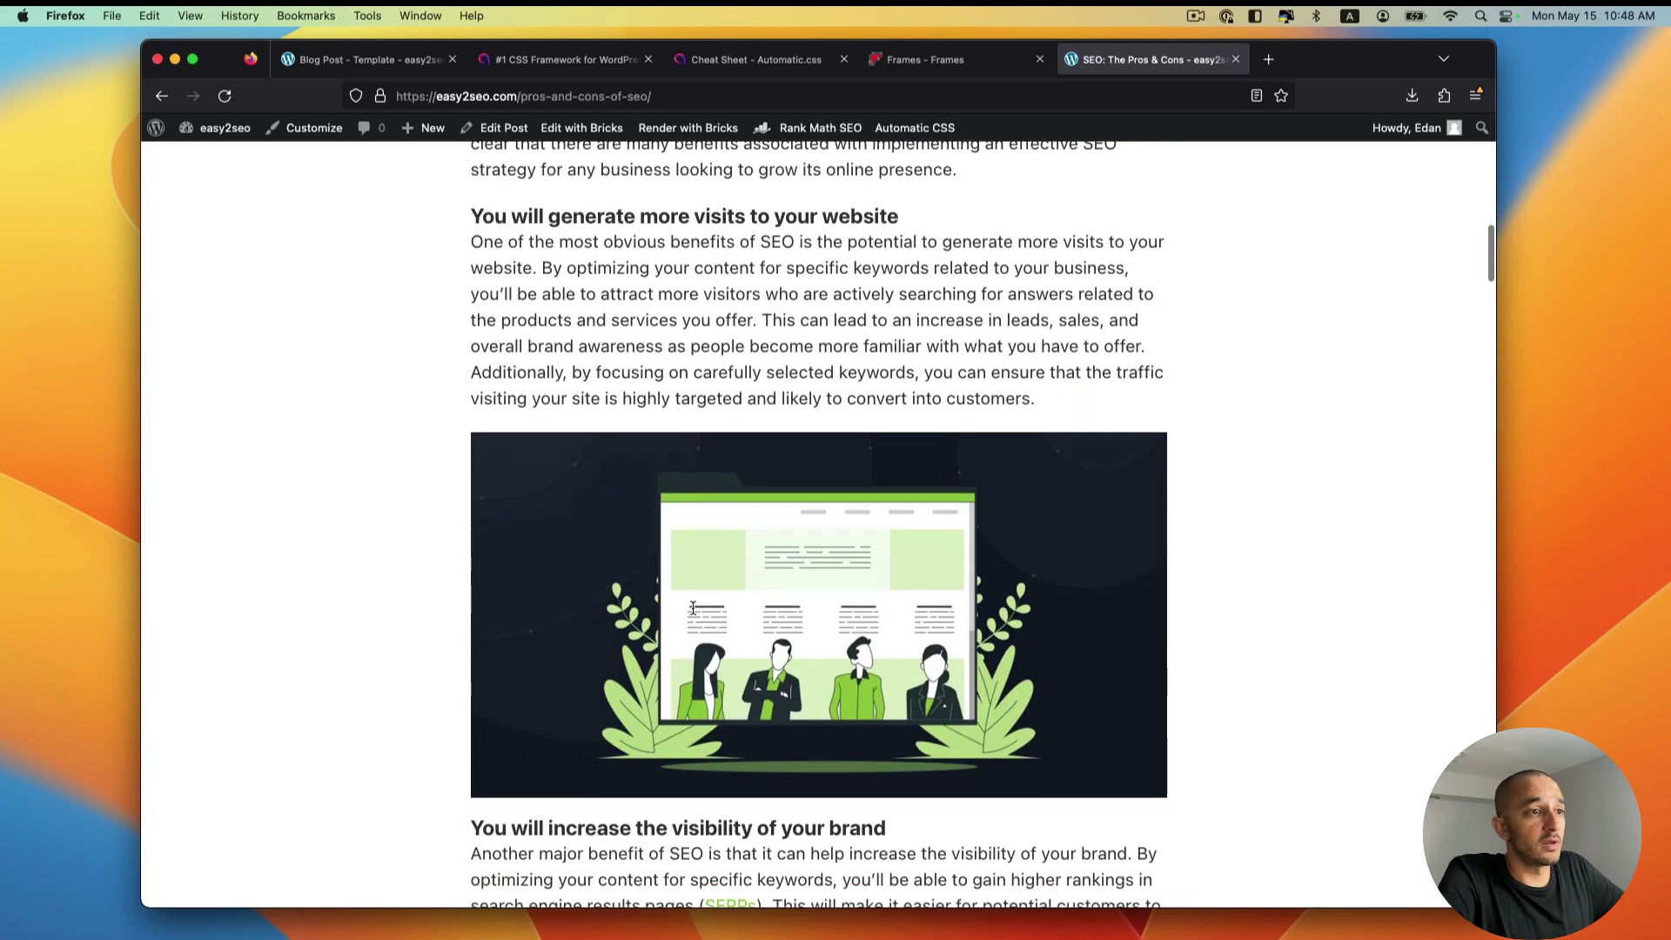
scroll(692, 606, "down", 4)
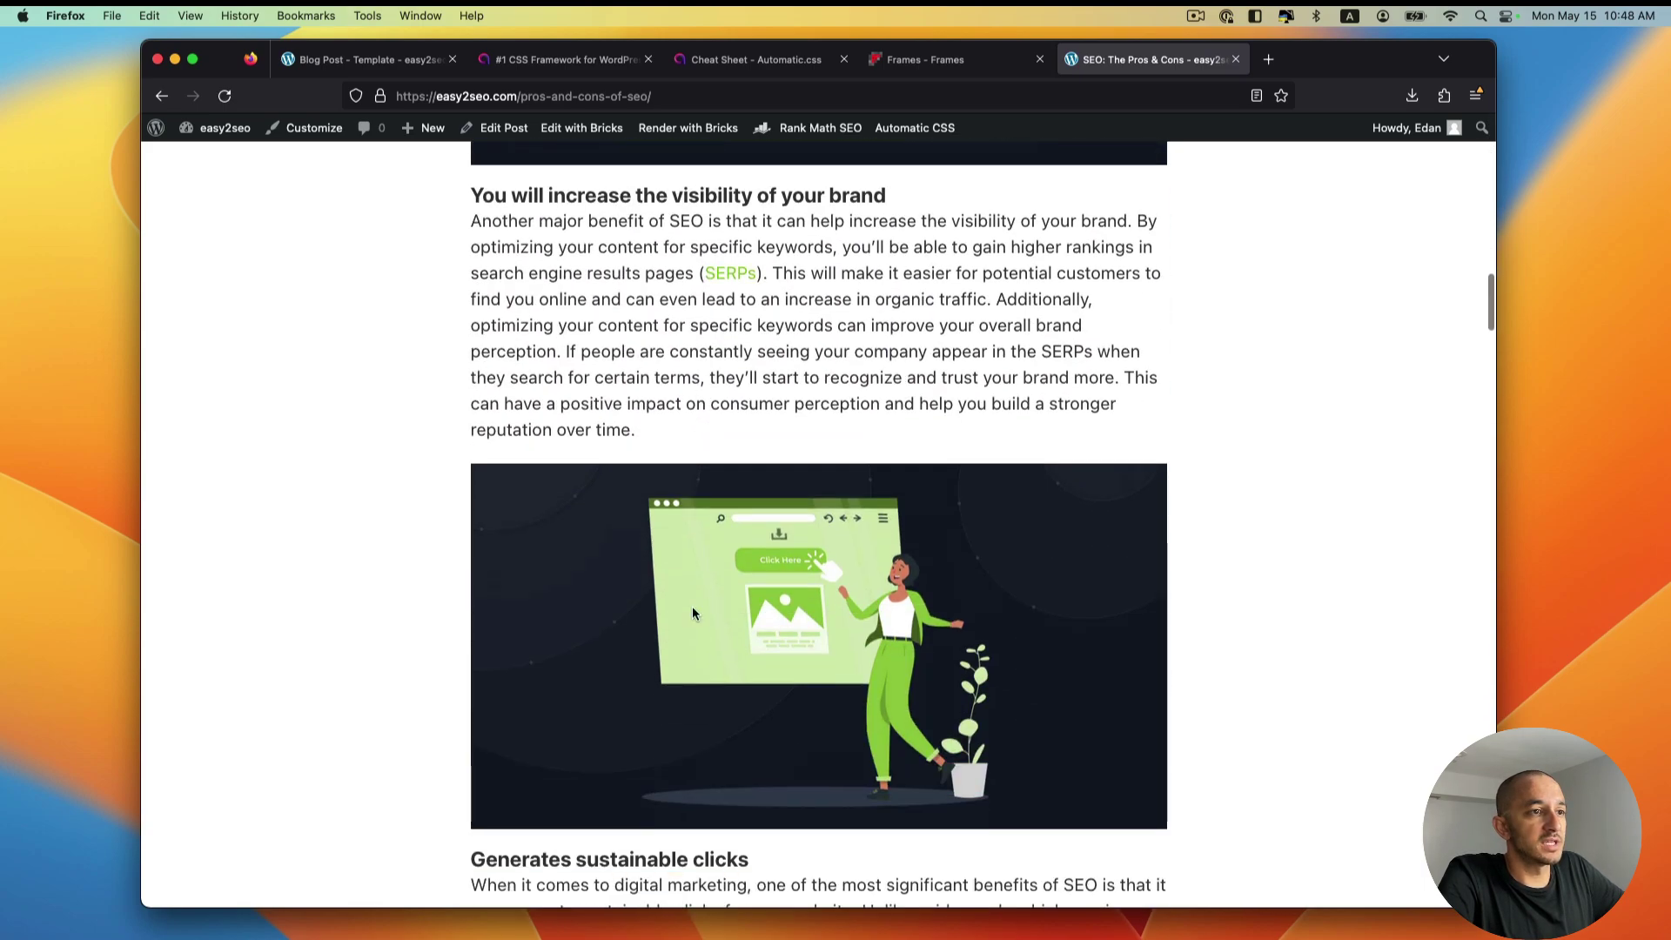
scroll(692, 606, "up", 20)
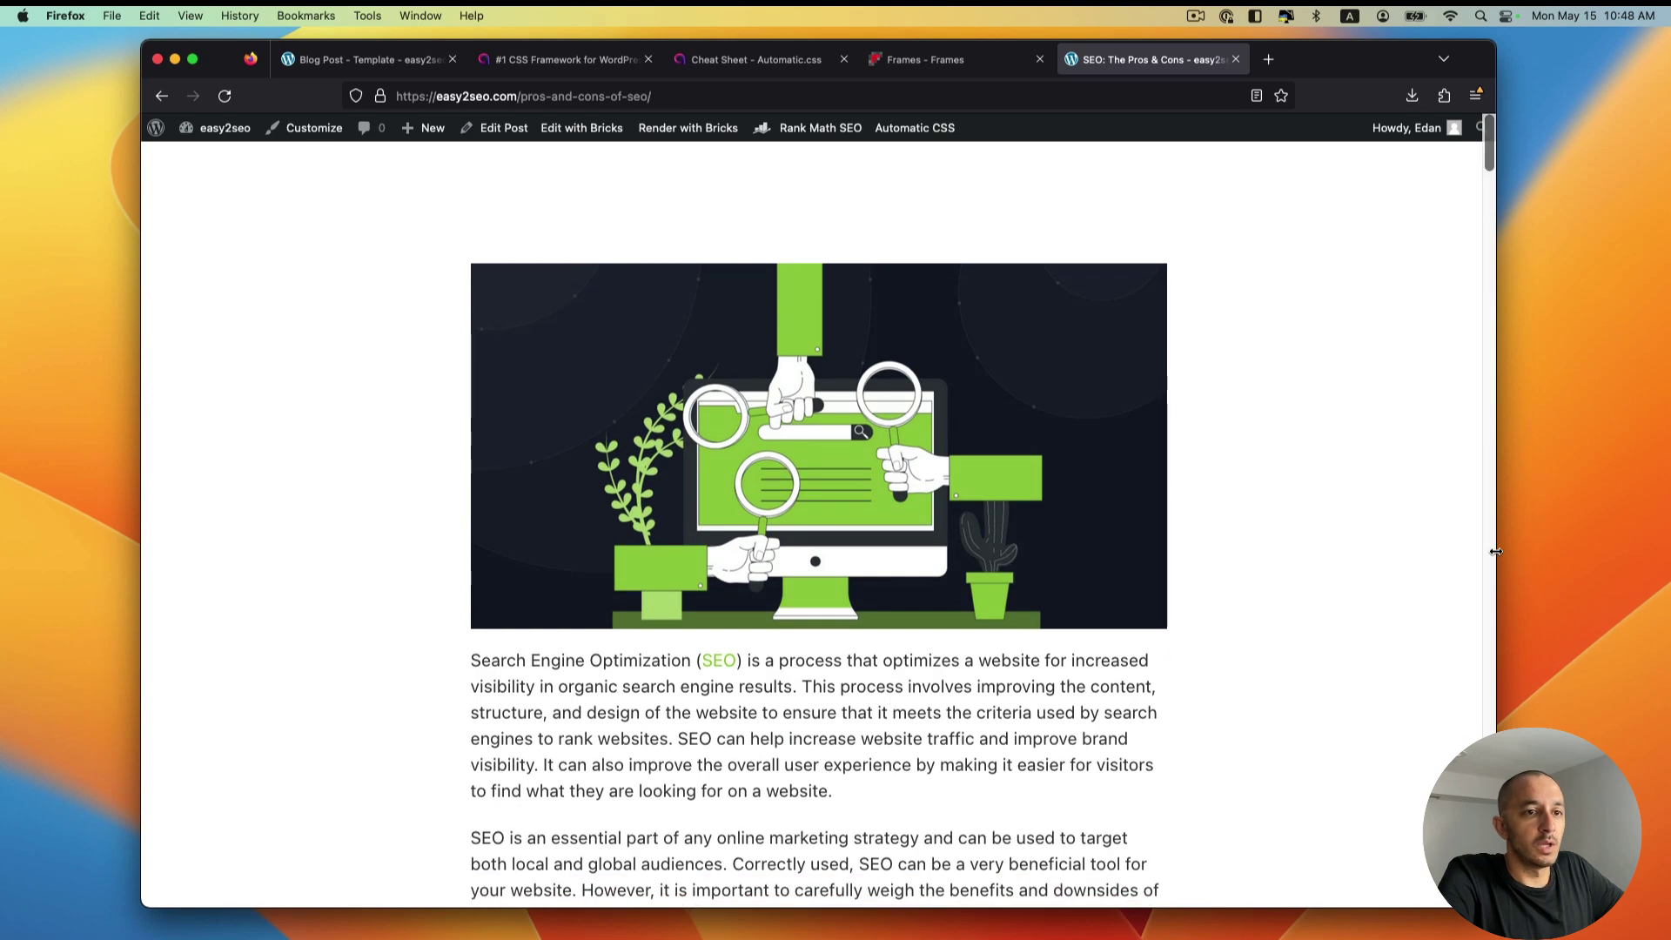
Step: Check the live post's layout at mobile width and restore the browser window to desktop width
left_click_drag(1489, 558, 486, 531)
scroll(344, 516, "down", 7)
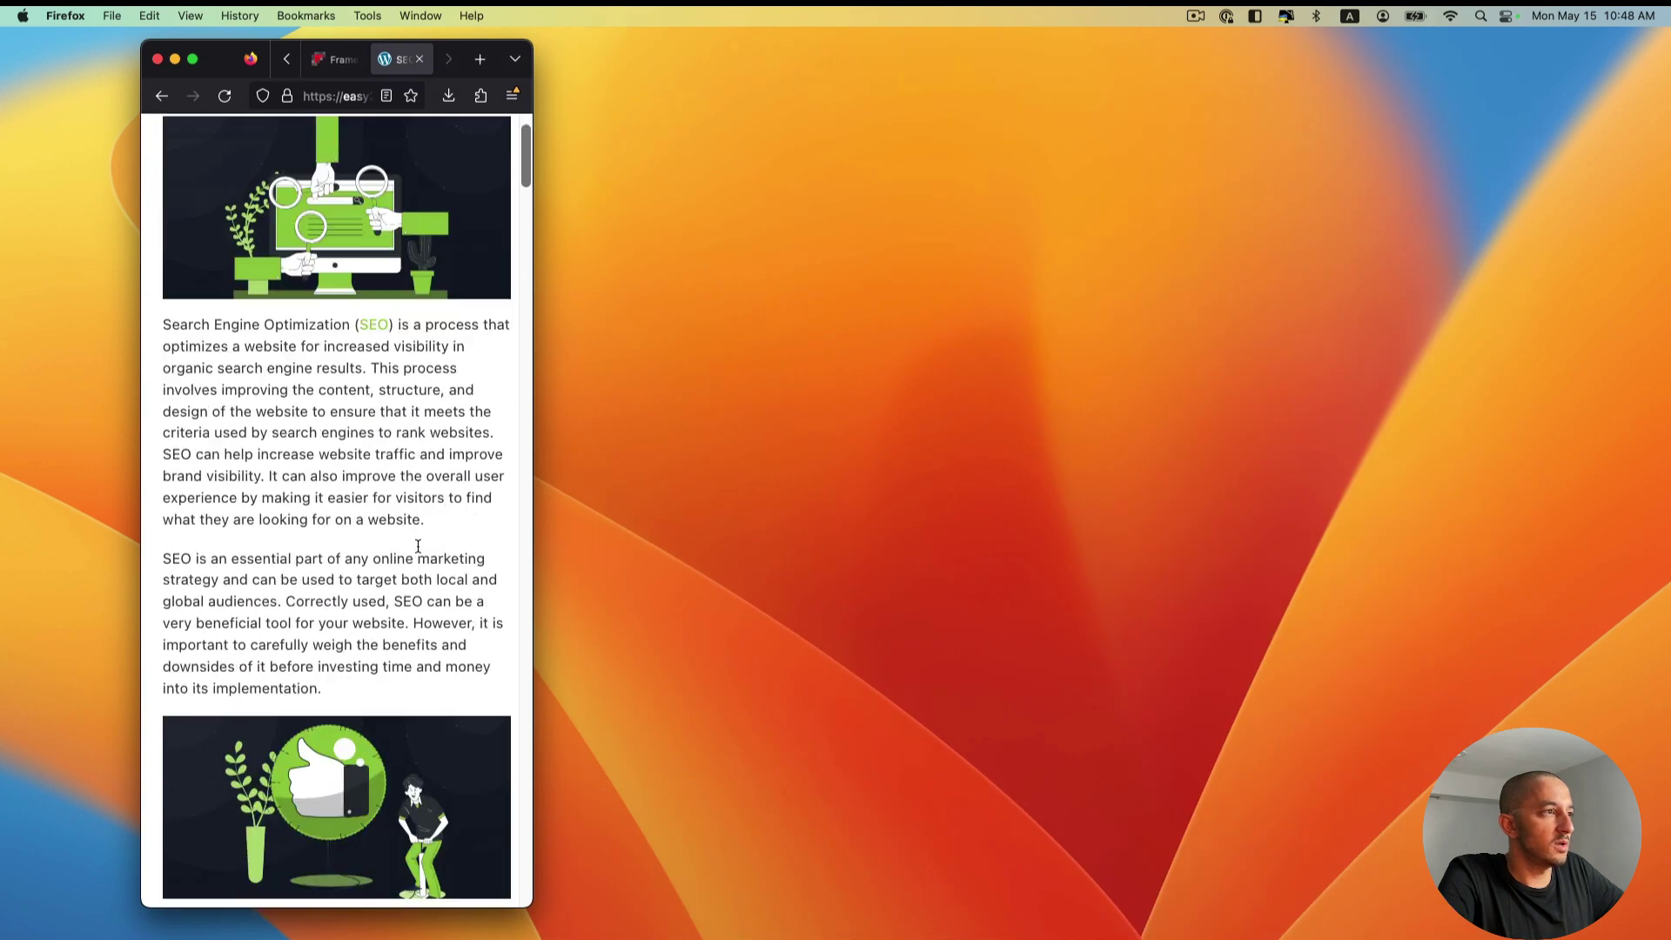
left_click_drag(534, 539, 1489, 543)
scroll(525, 389, "up", 7)
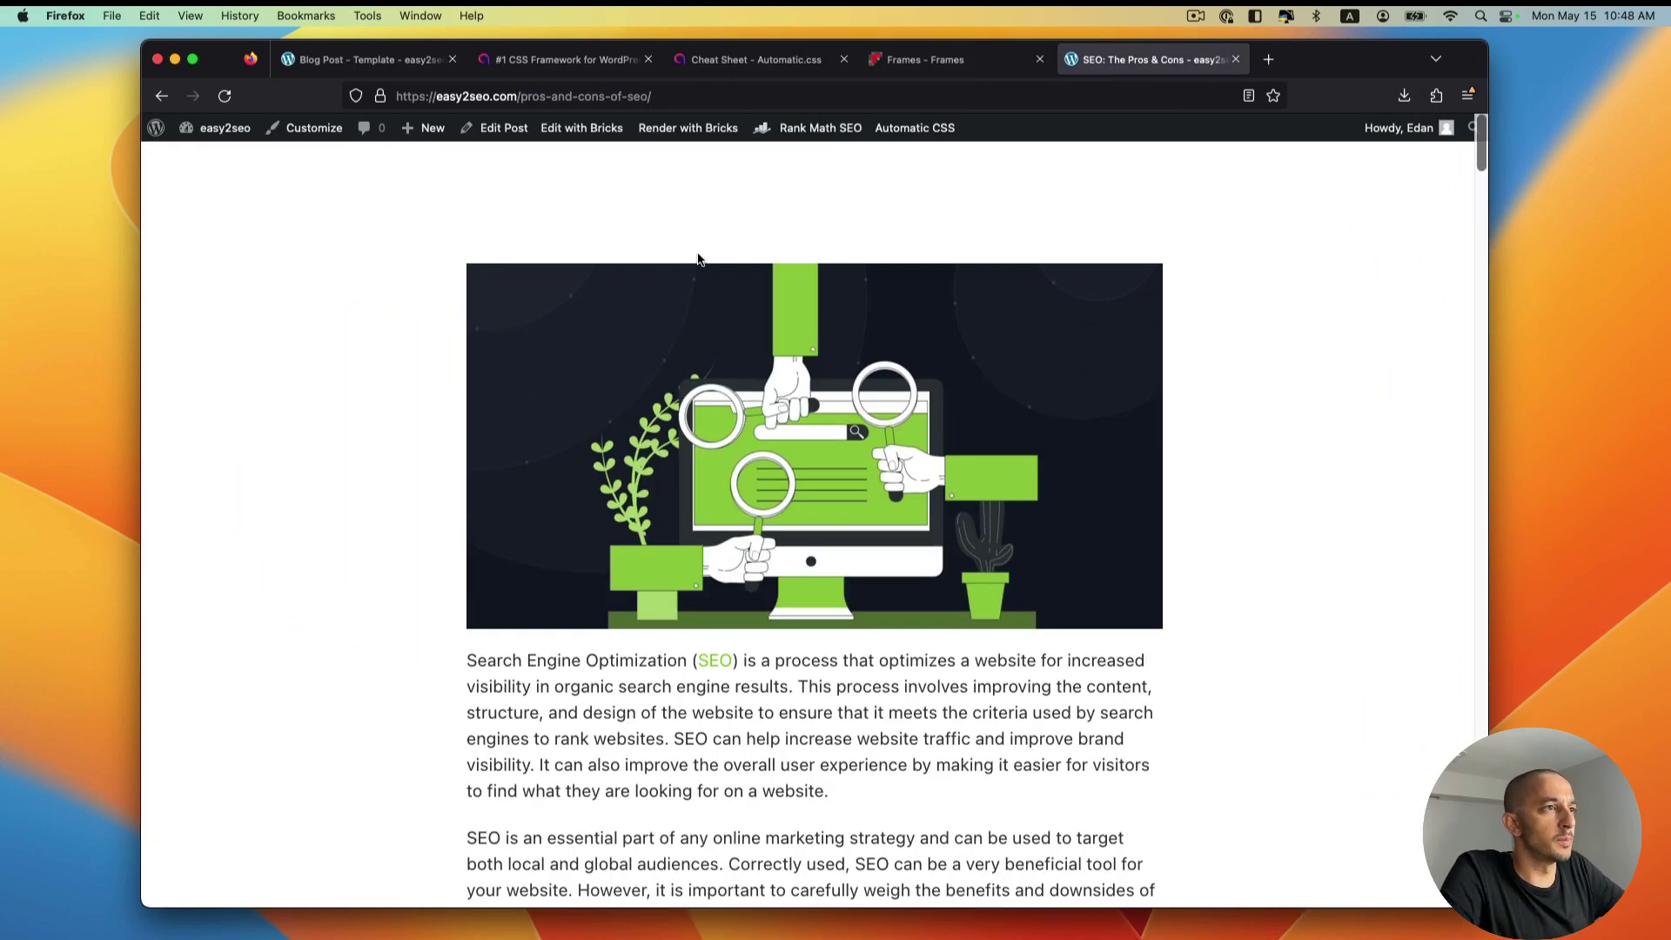
Step: Return to the blog post template in Bricks and search the remote templates for "blog hero" sections without inserting one
left_click(370, 61)
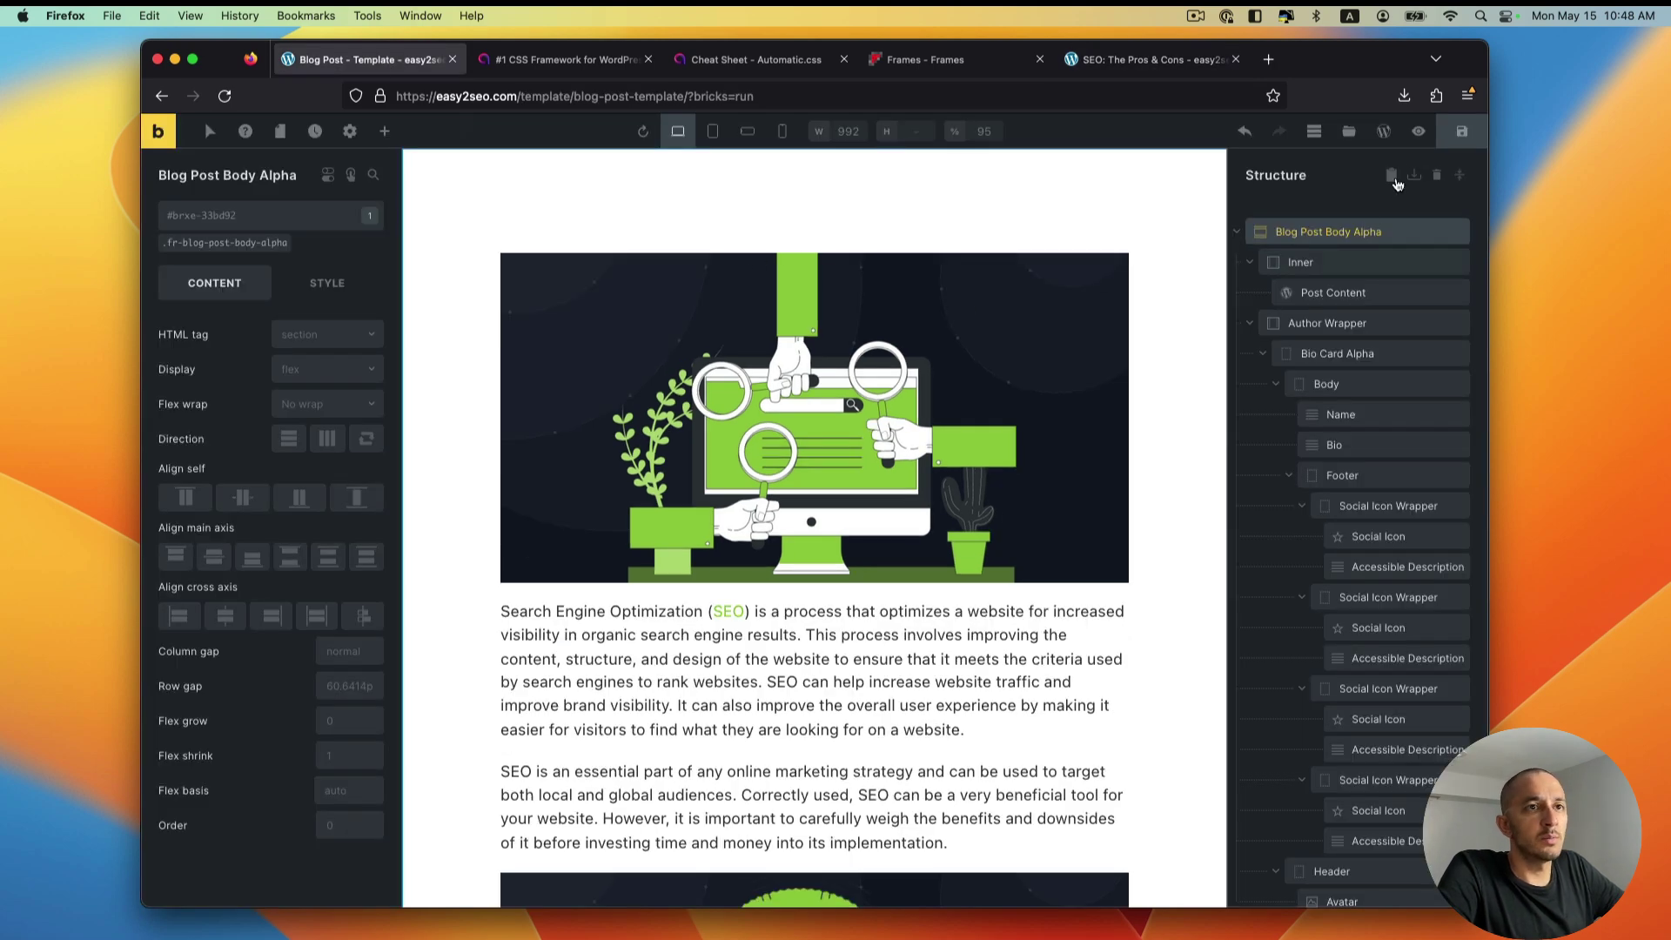
left_click(1347, 133)
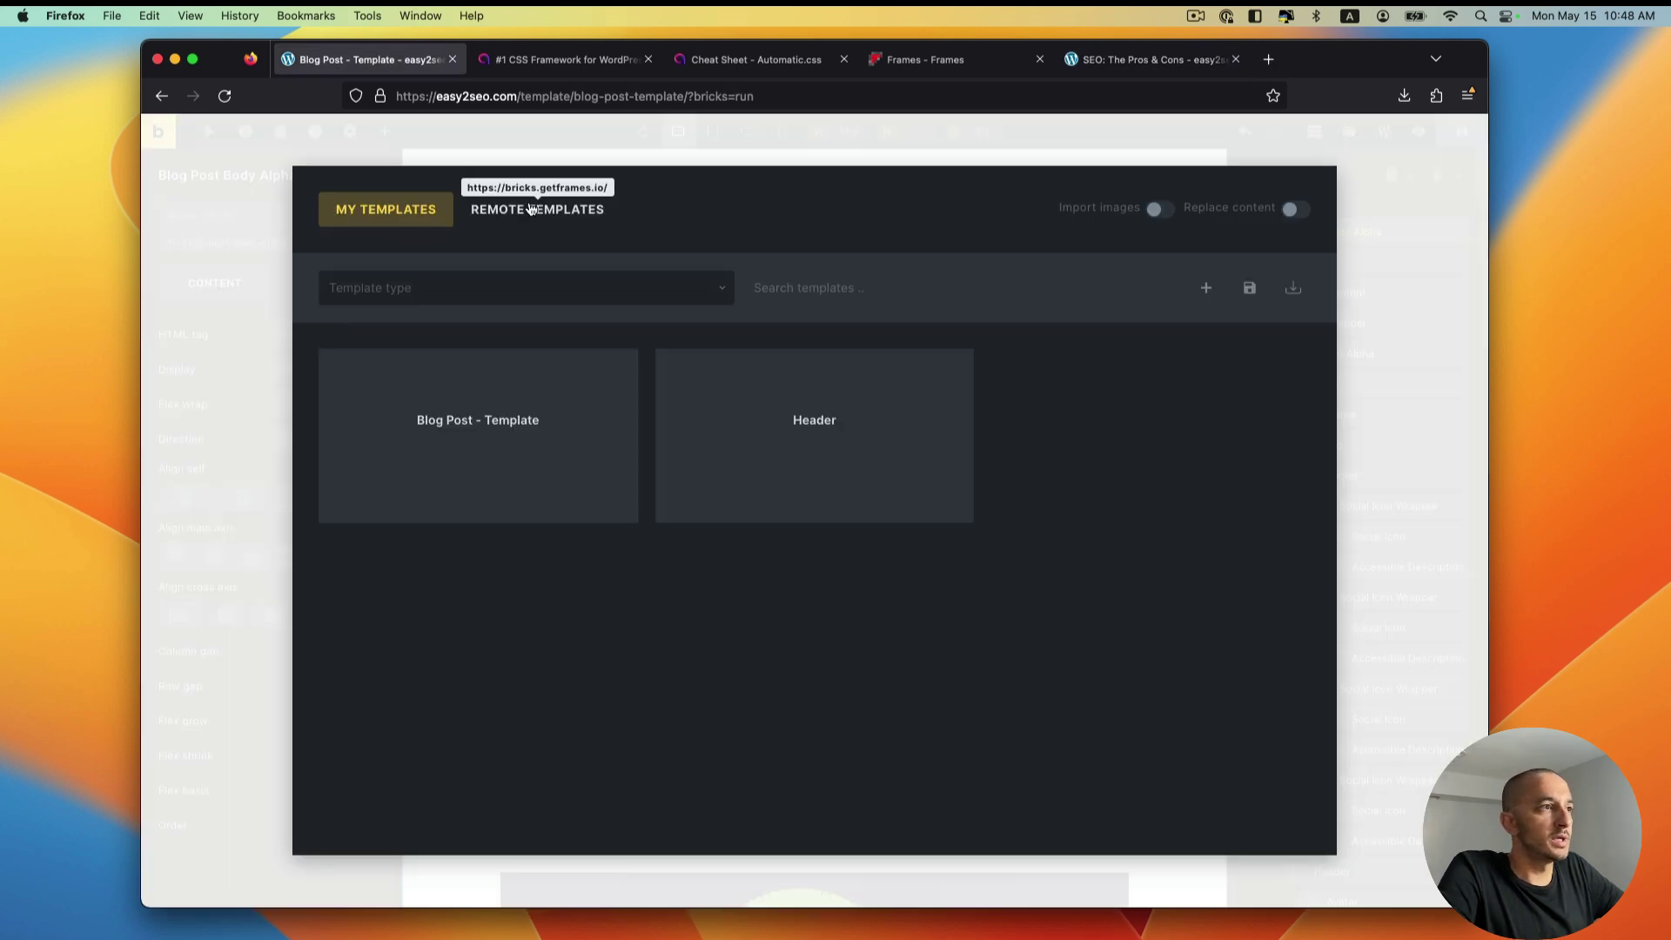
left_click(529, 209)
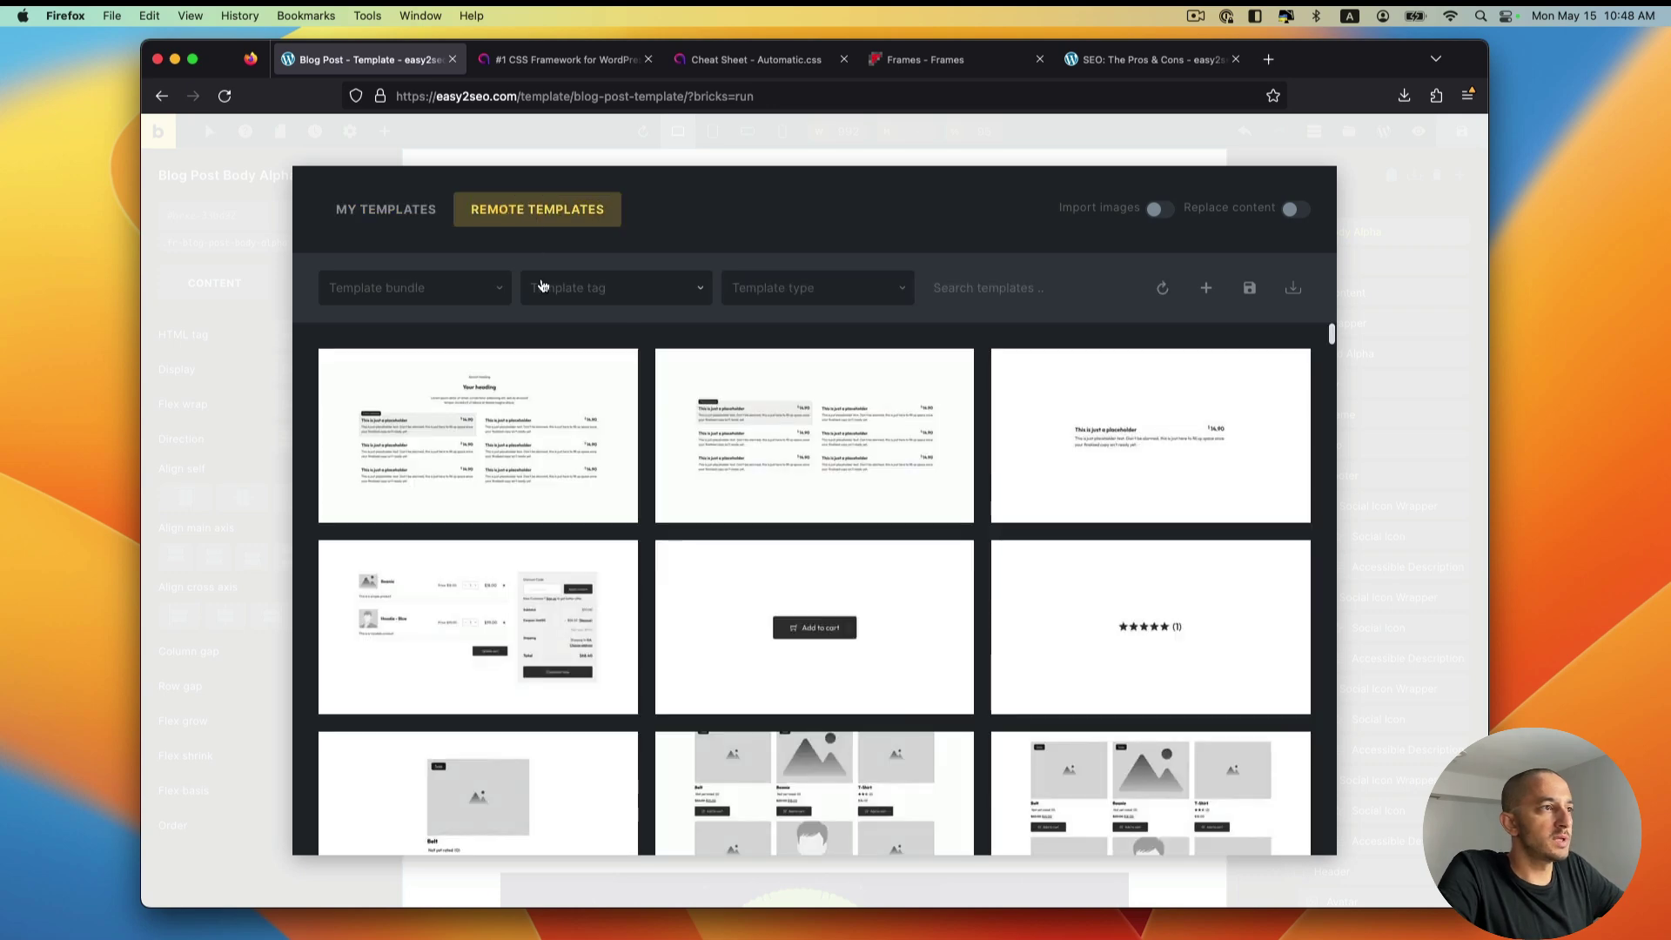
left_click(1028, 287)
type("blog")
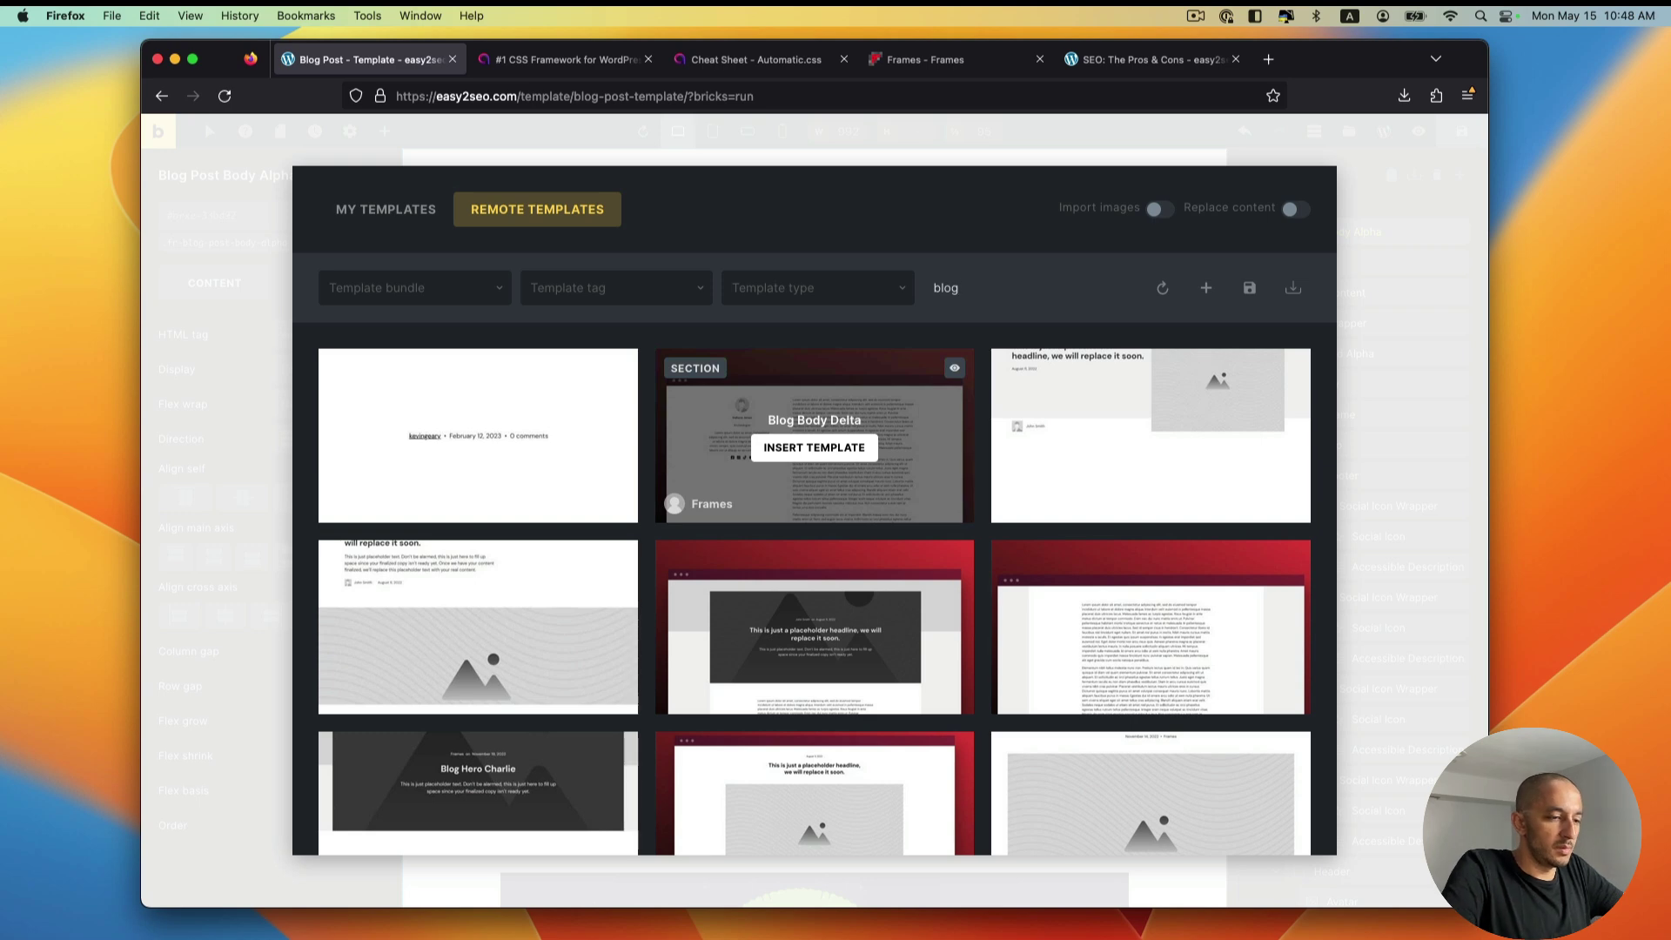
type(" hero")
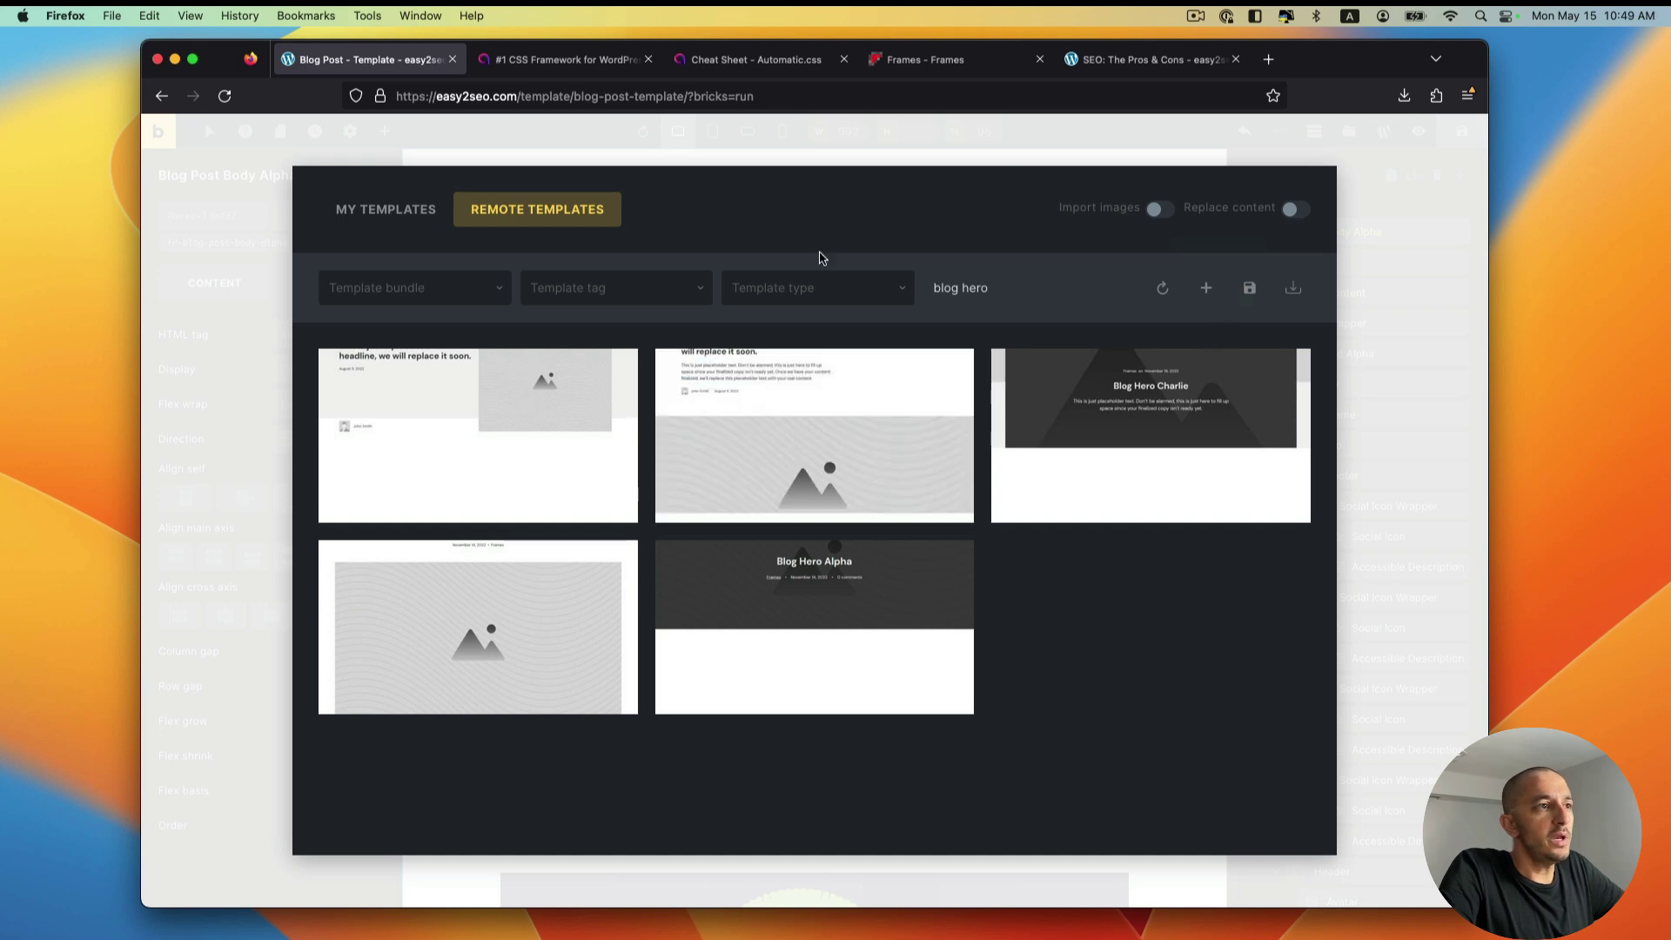
left_click_drag(1001, 287, 902, 287)
key("BackSpace")
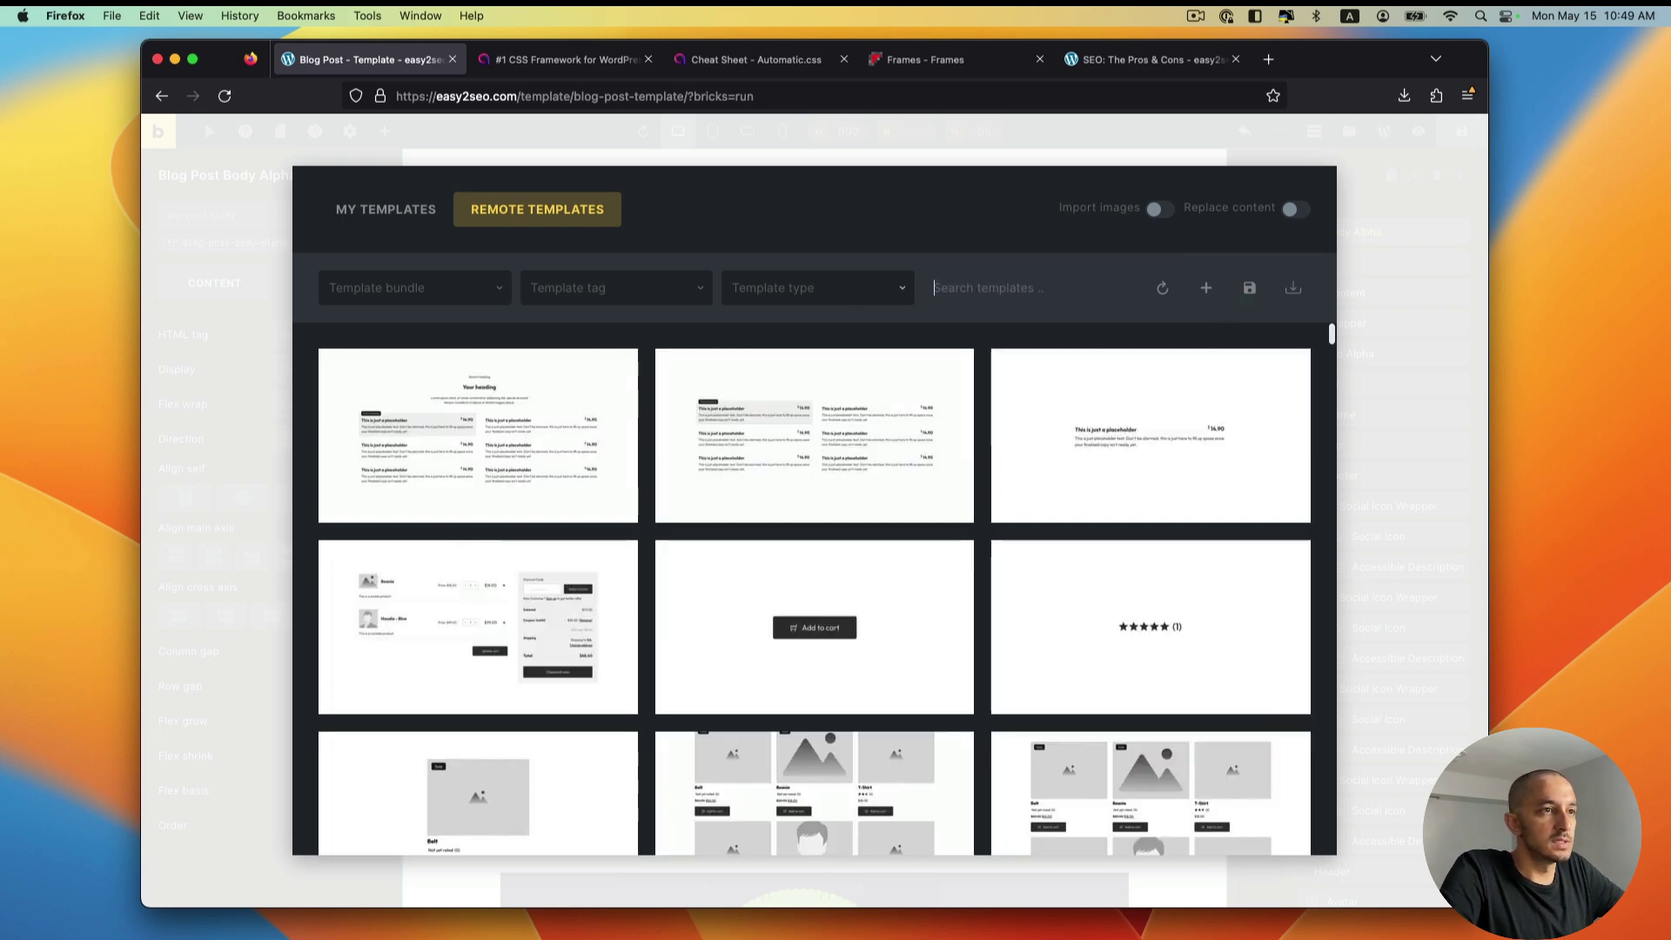
left_click(1403, 182)
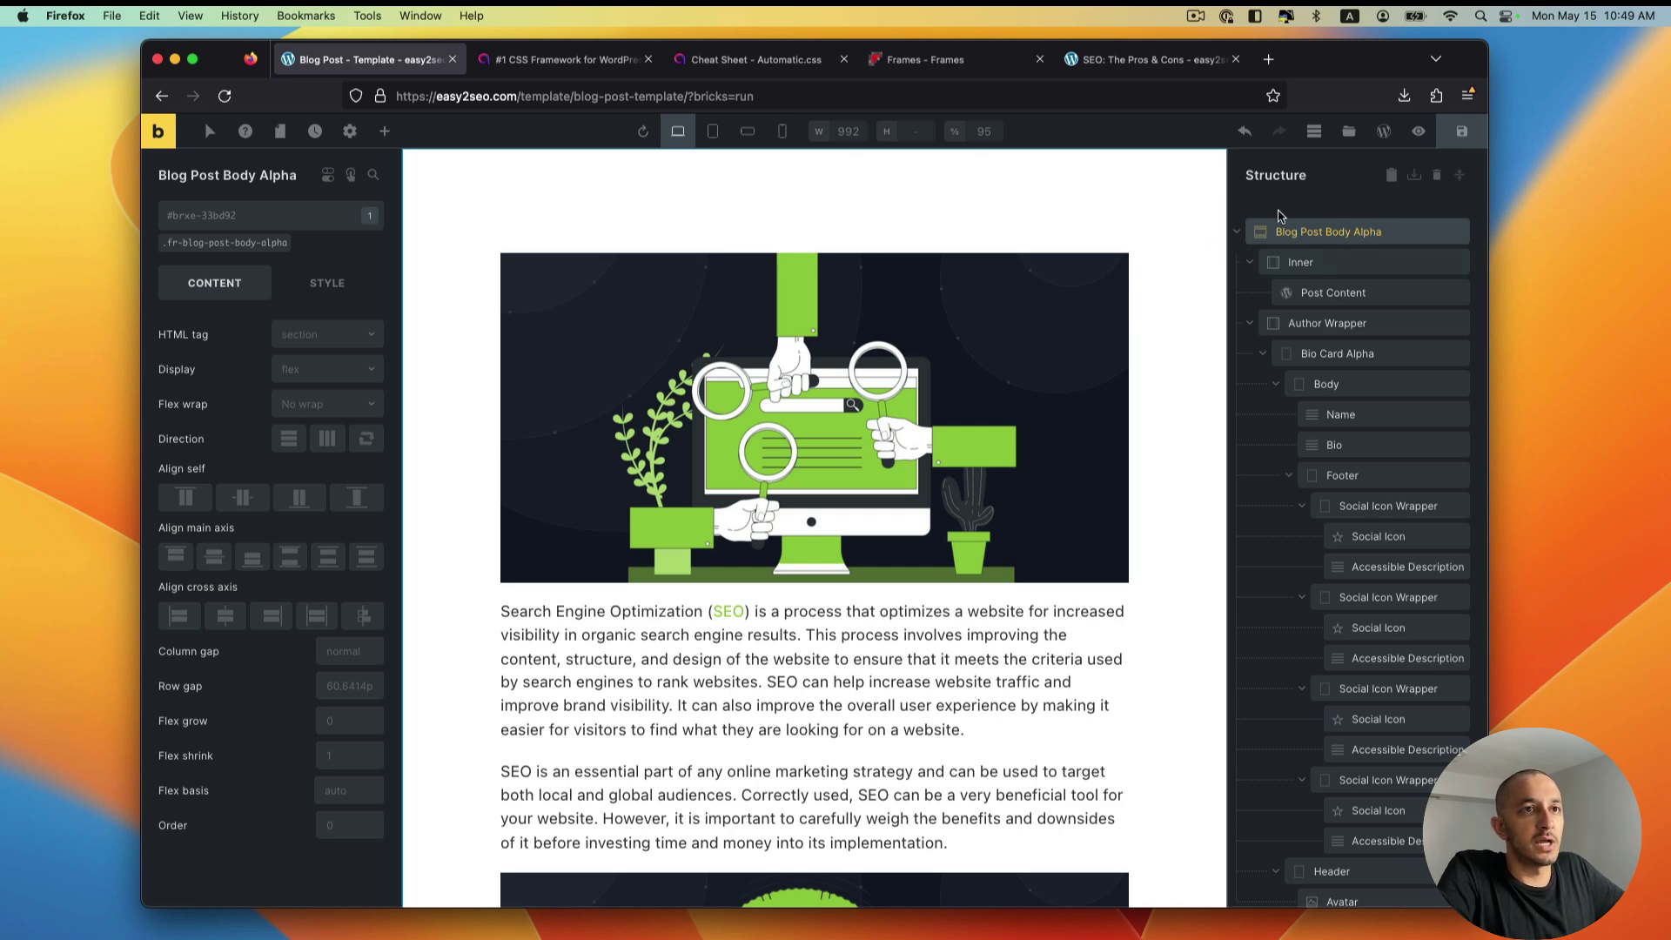
Step: Add a new section above Blog Post Body Alpha and place a Post Title element in its container
left_click(384, 133)
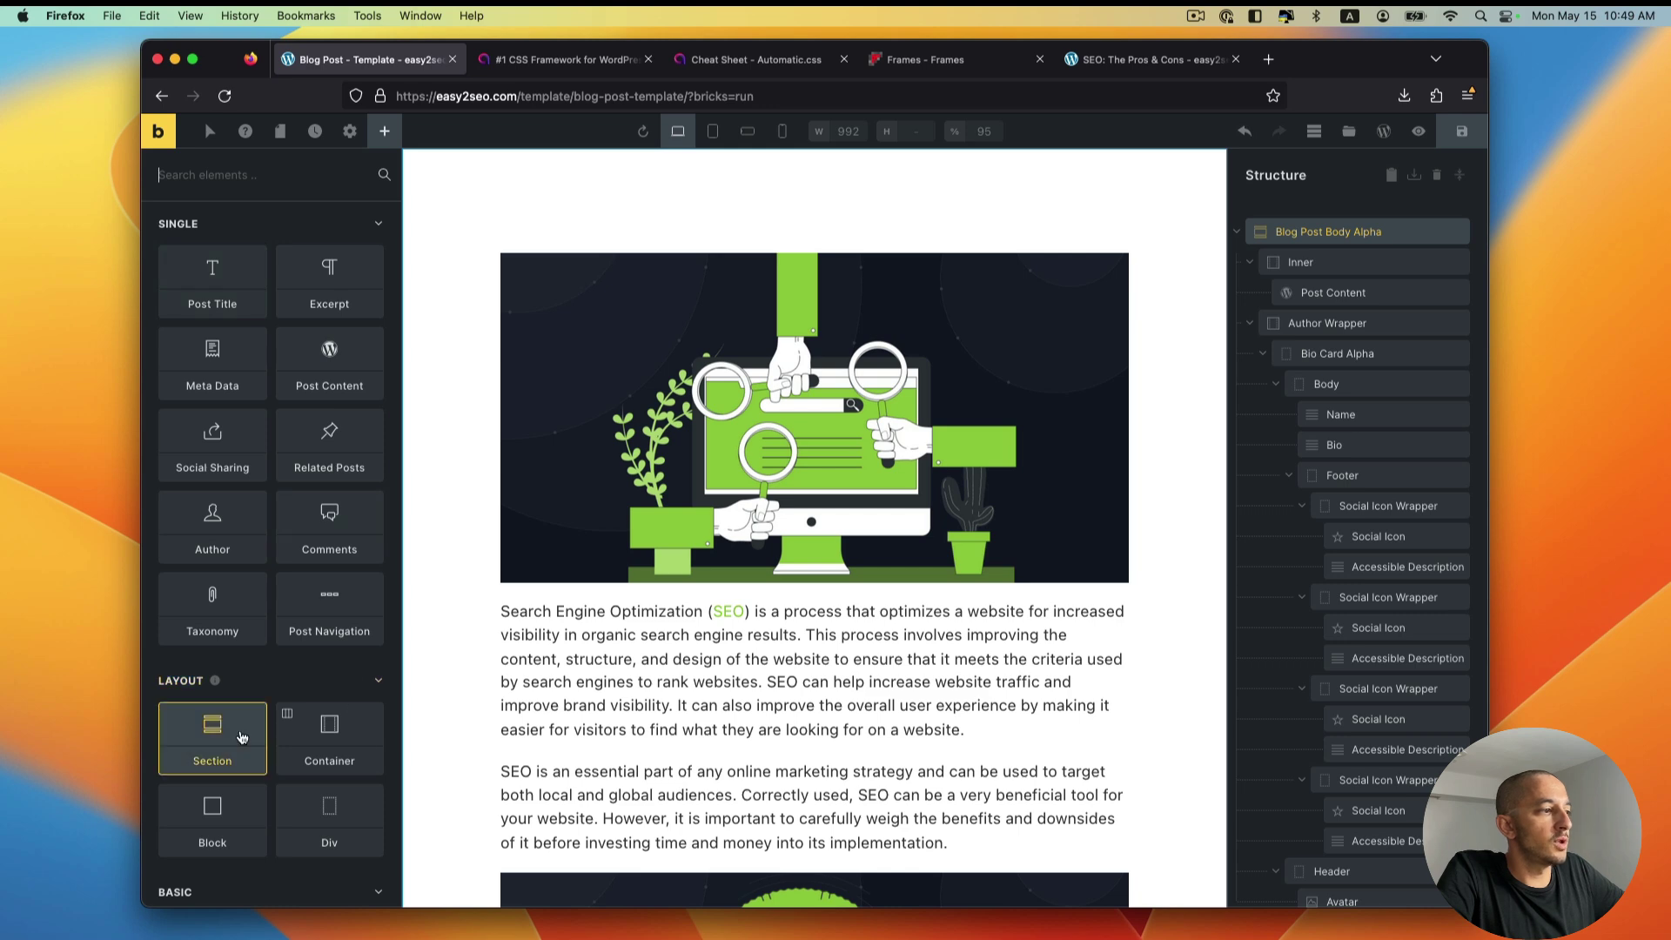
left_click_drag(236, 734, 1266, 231)
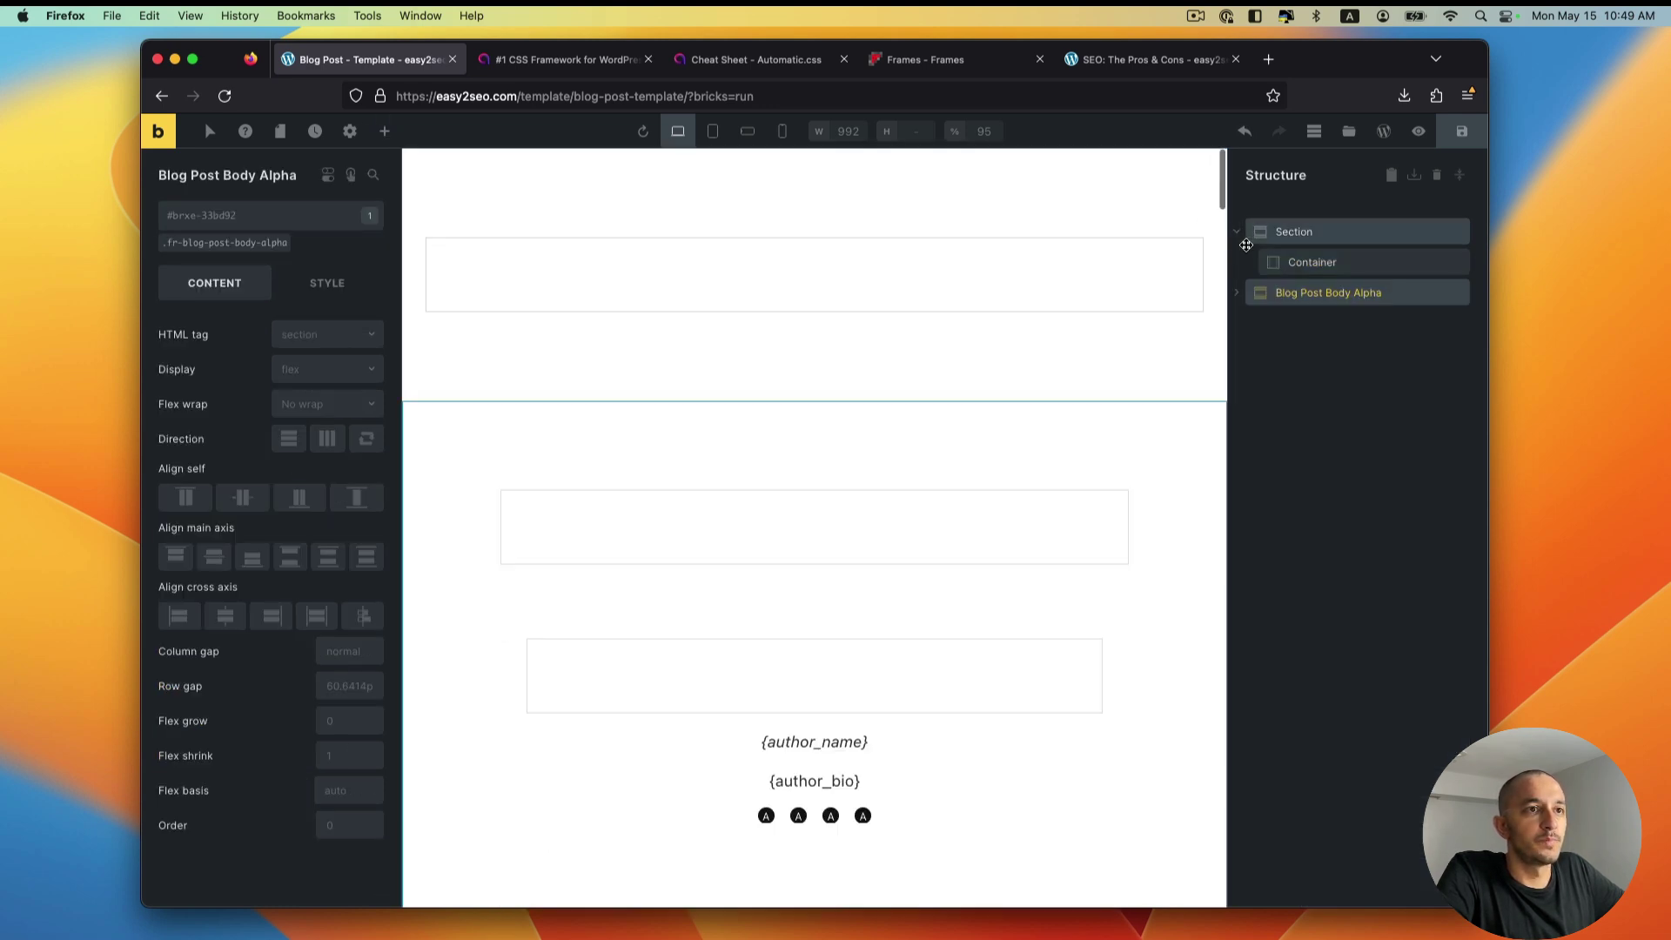
left_click(1278, 265)
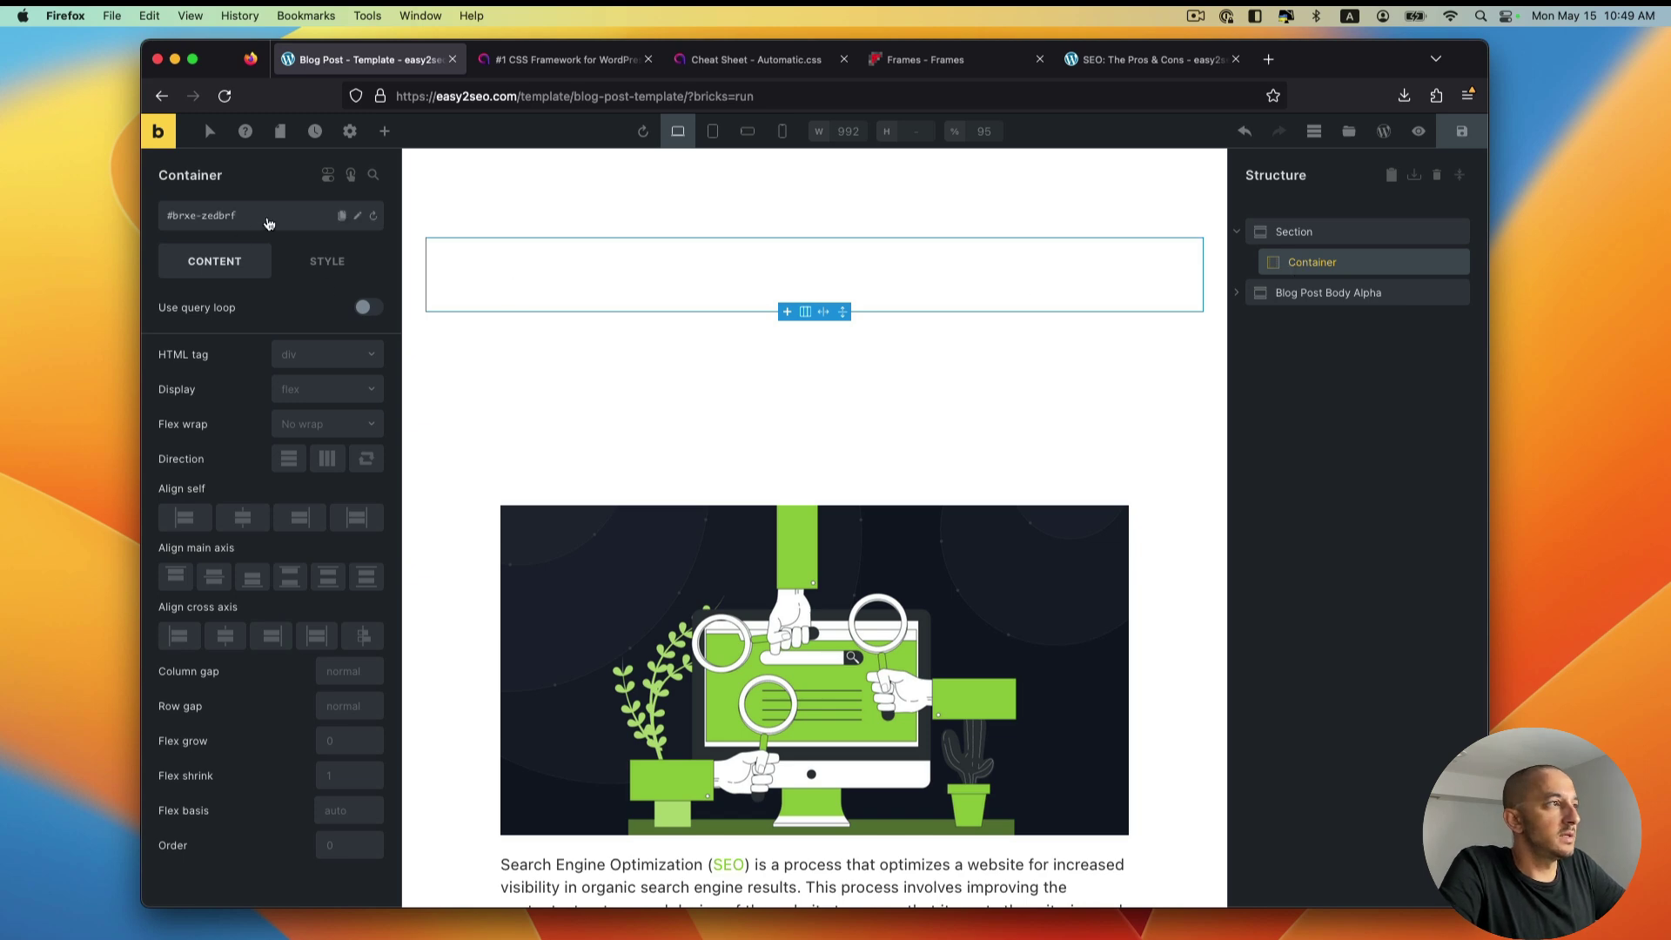
left_click(384, 131)
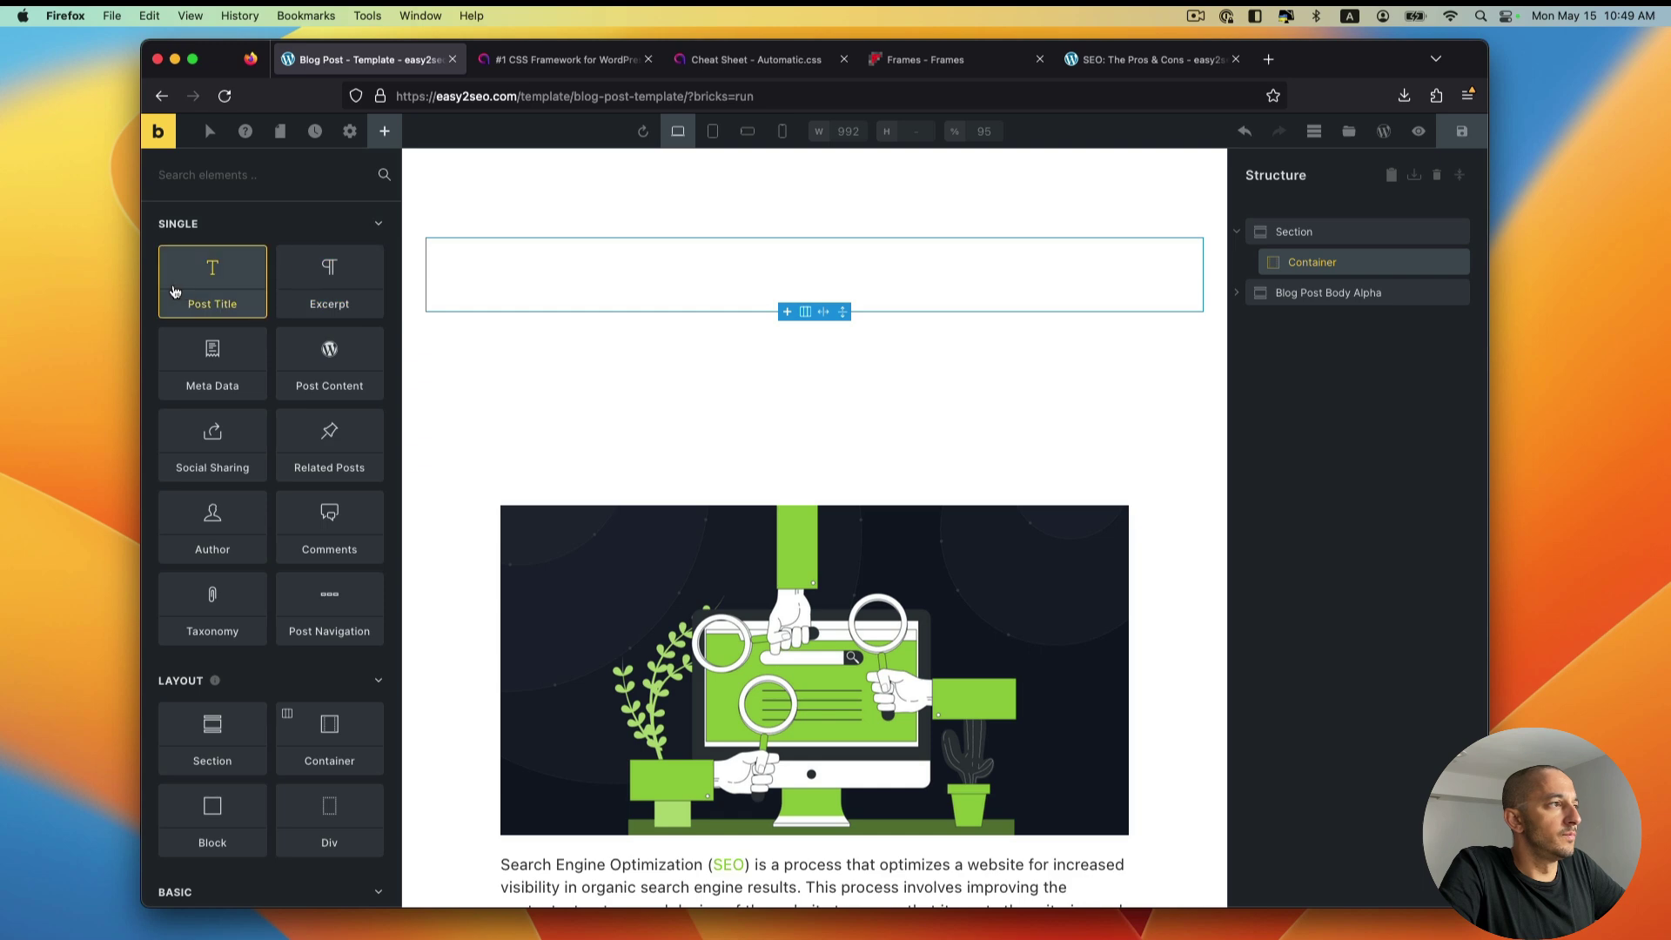
left_click(212, 280)
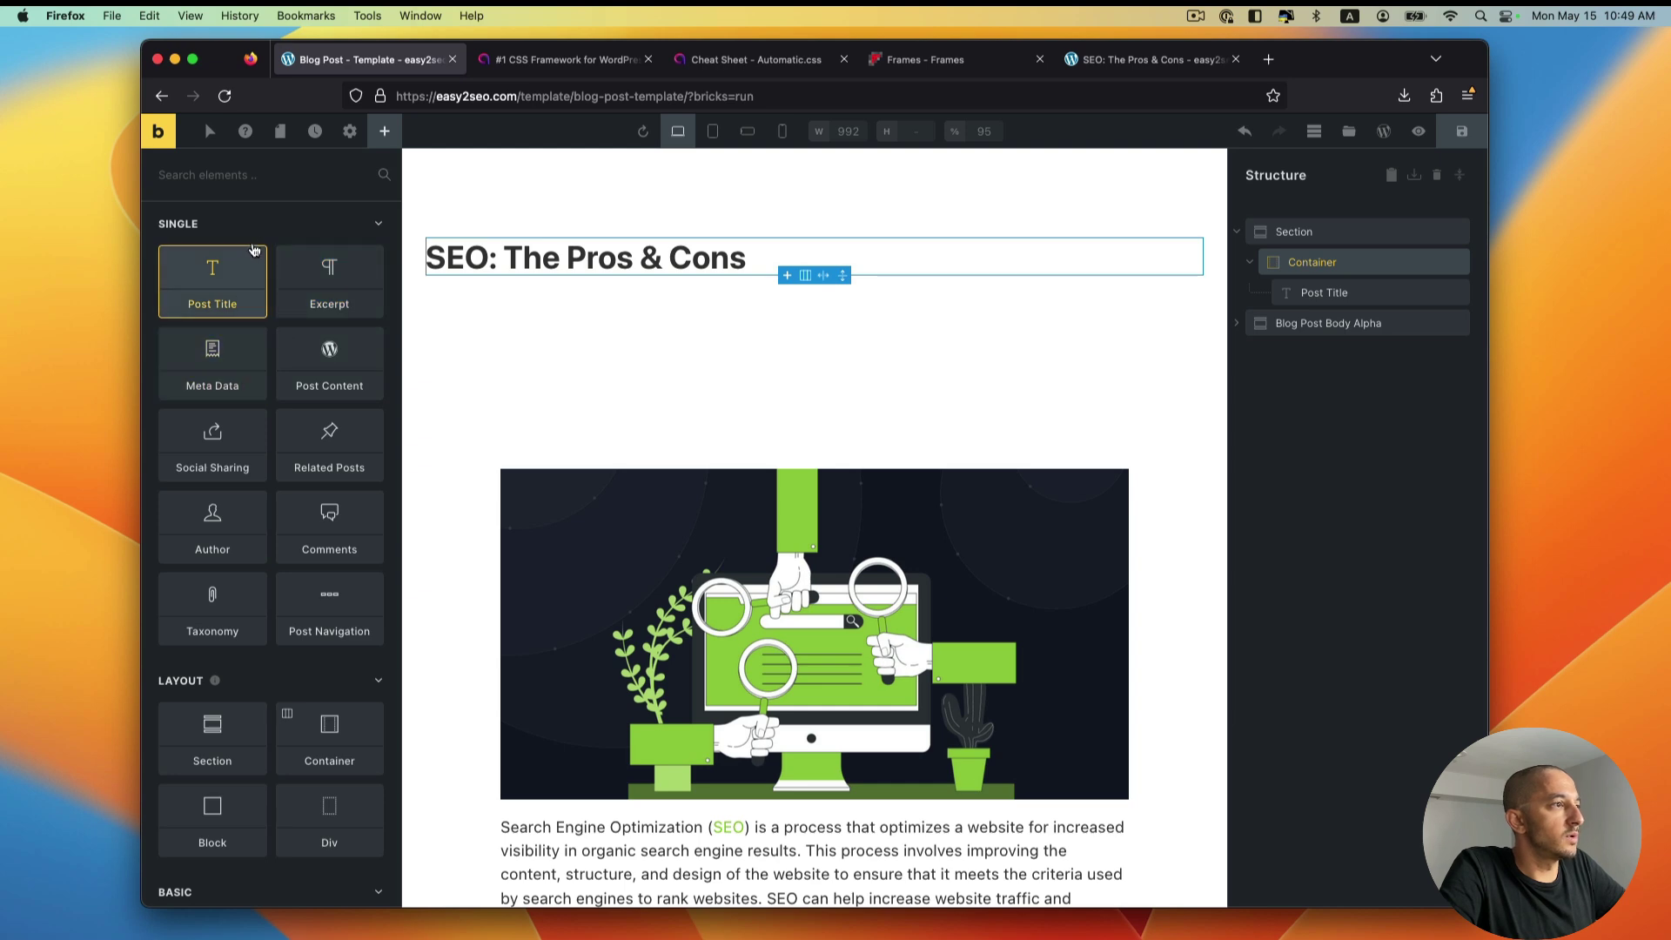
Step: Add an Image element below the Post Title and set its dynamic data source to the post's featured image
left_click(273, 182)
type("image")
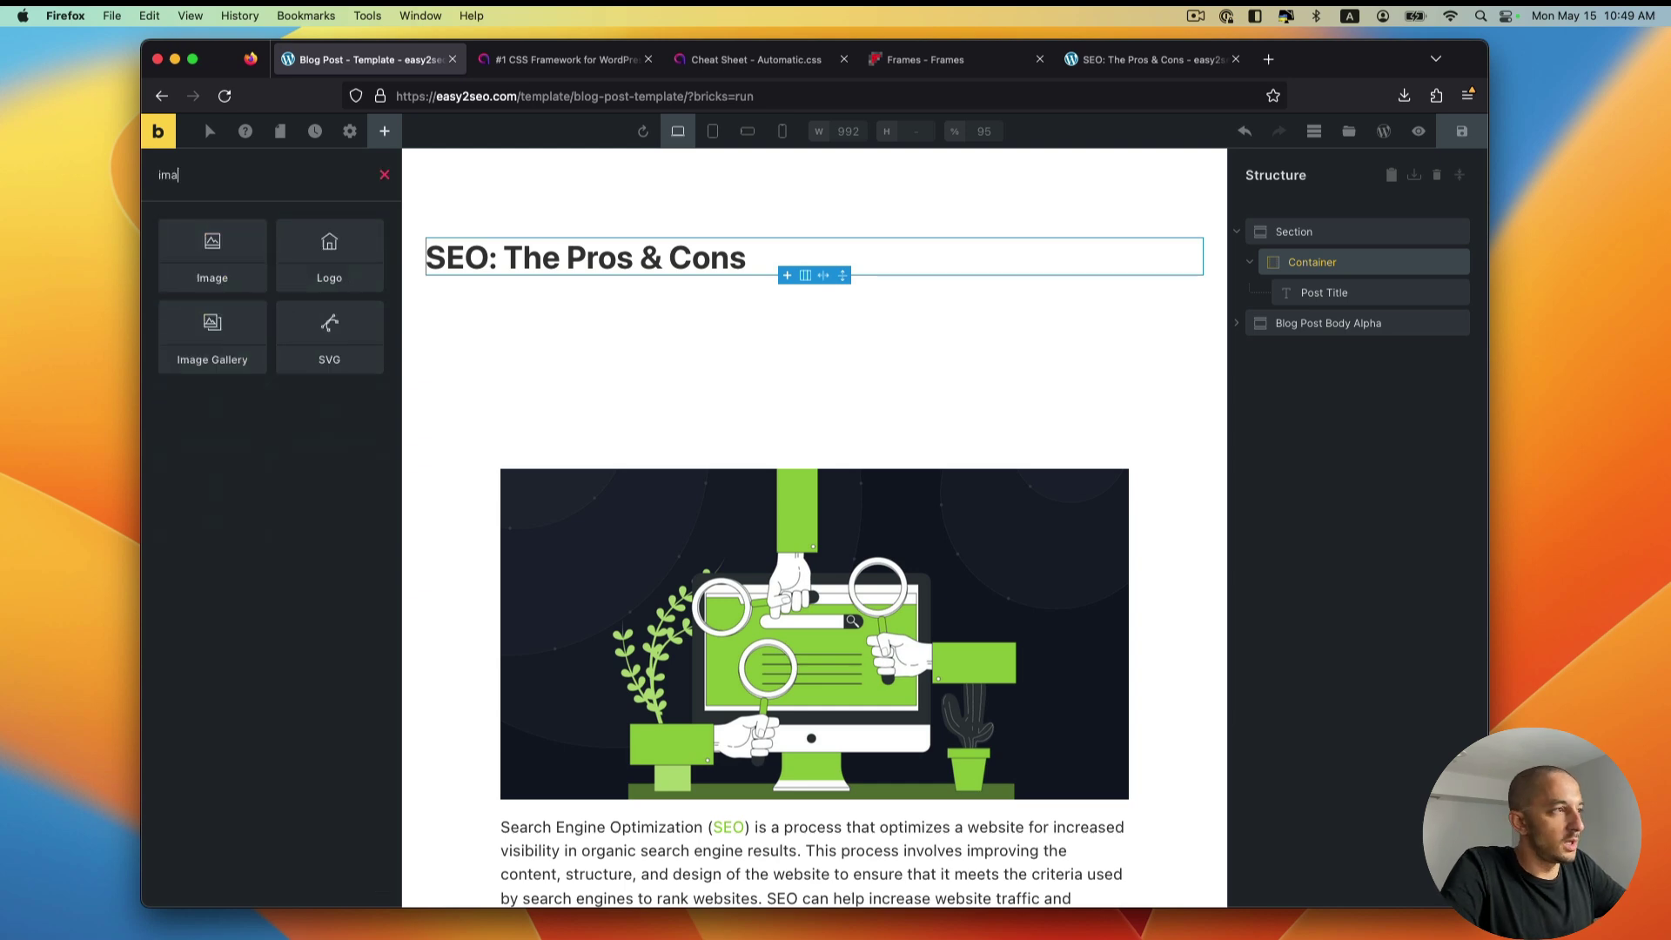
left_click(212, 242)
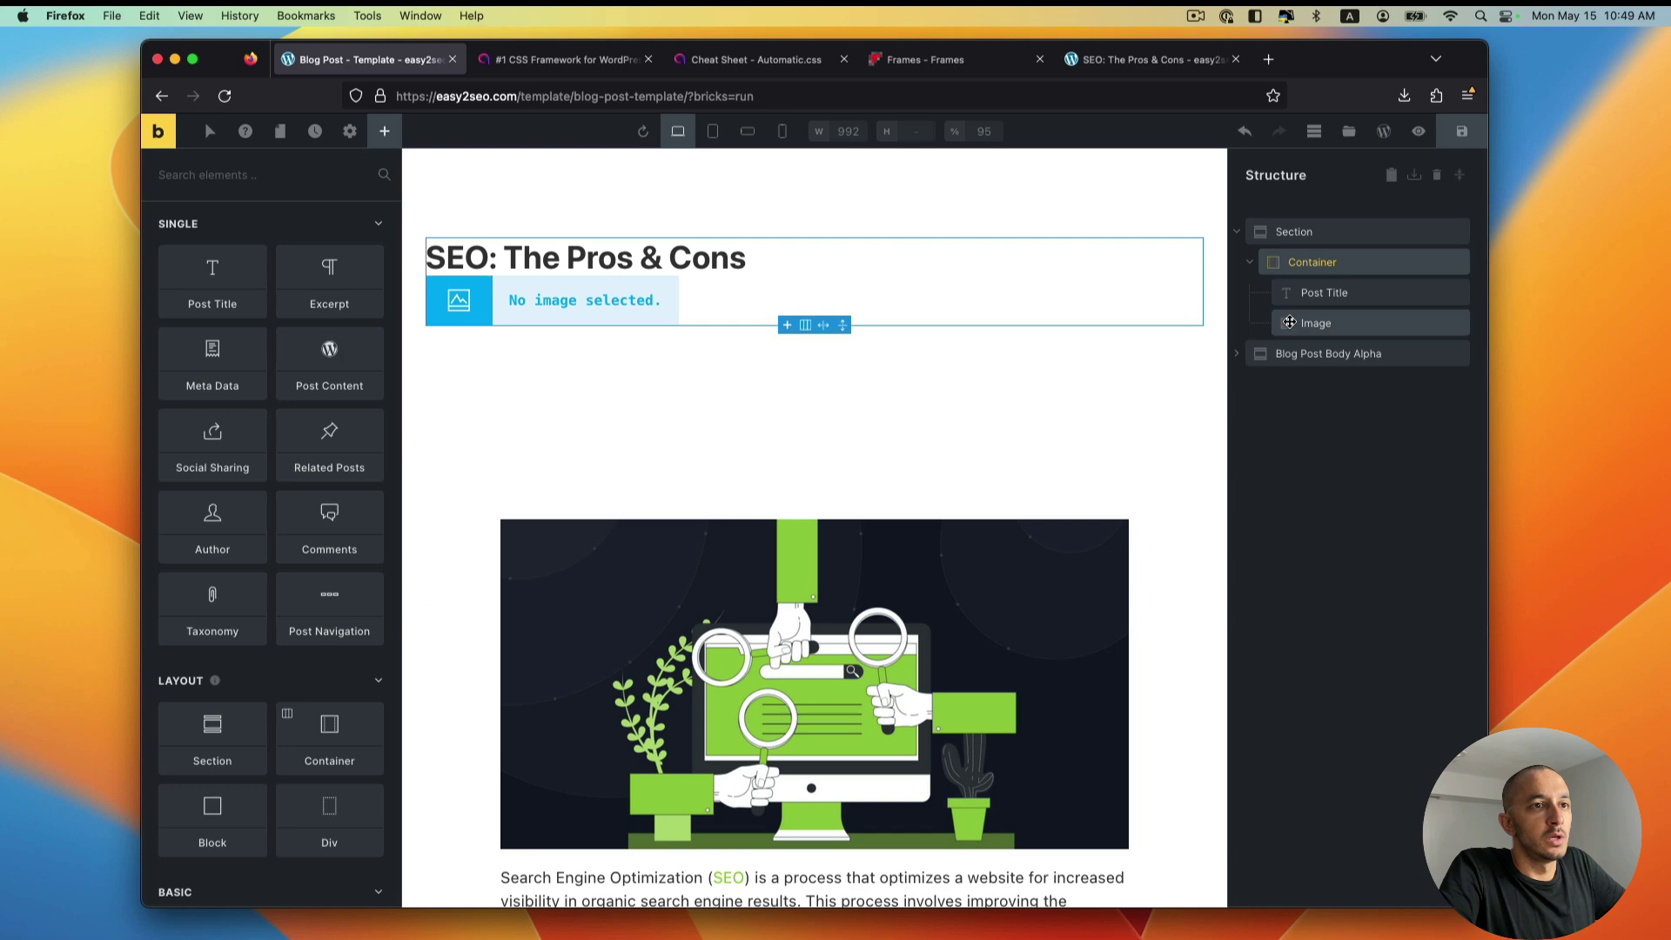
left_click(372, 372)
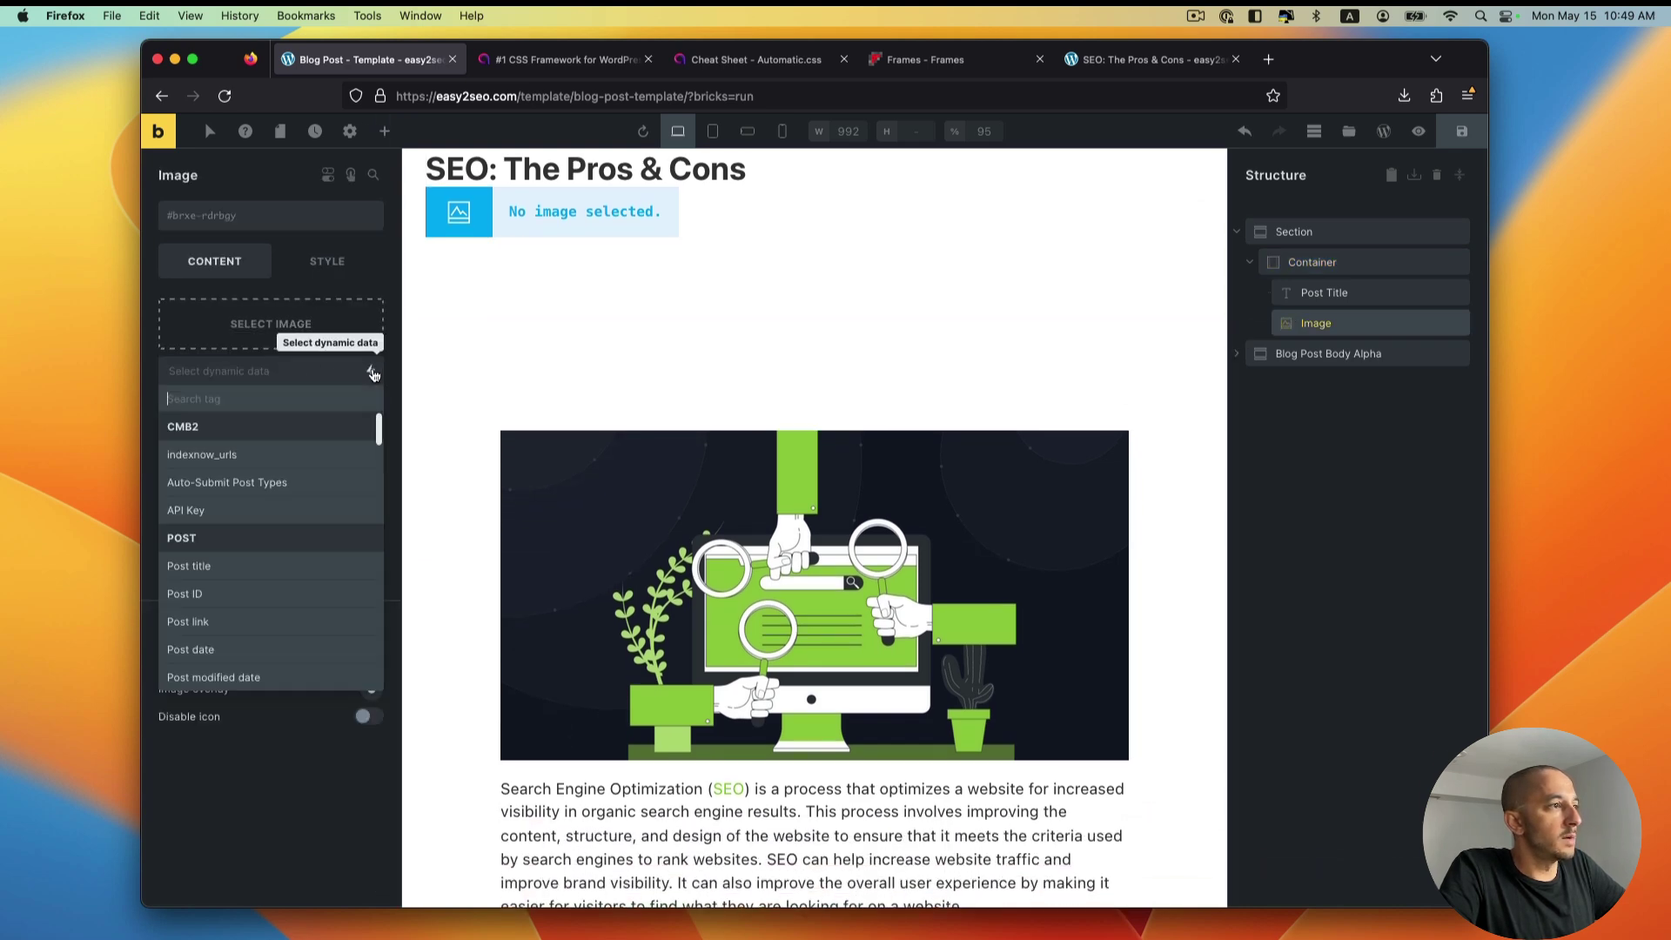
scroll(263, 579, "down", 1)
scroll(265, 591, "down", 2)
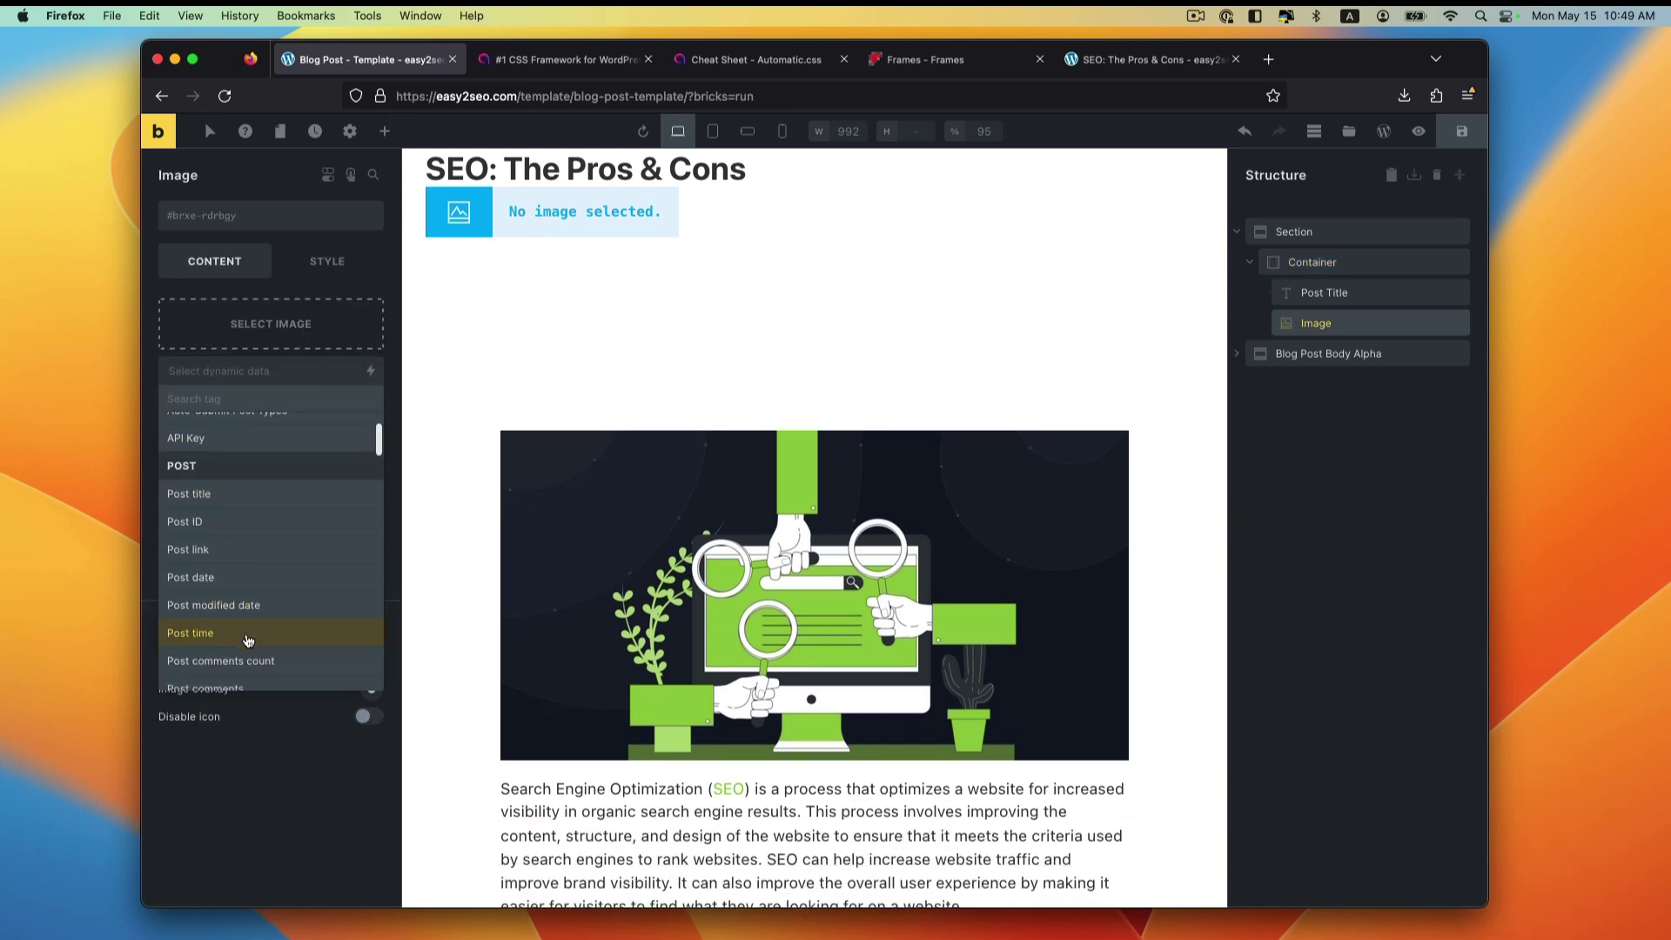
scroll(236, 650, "down", 1)
left_click(242, 644)
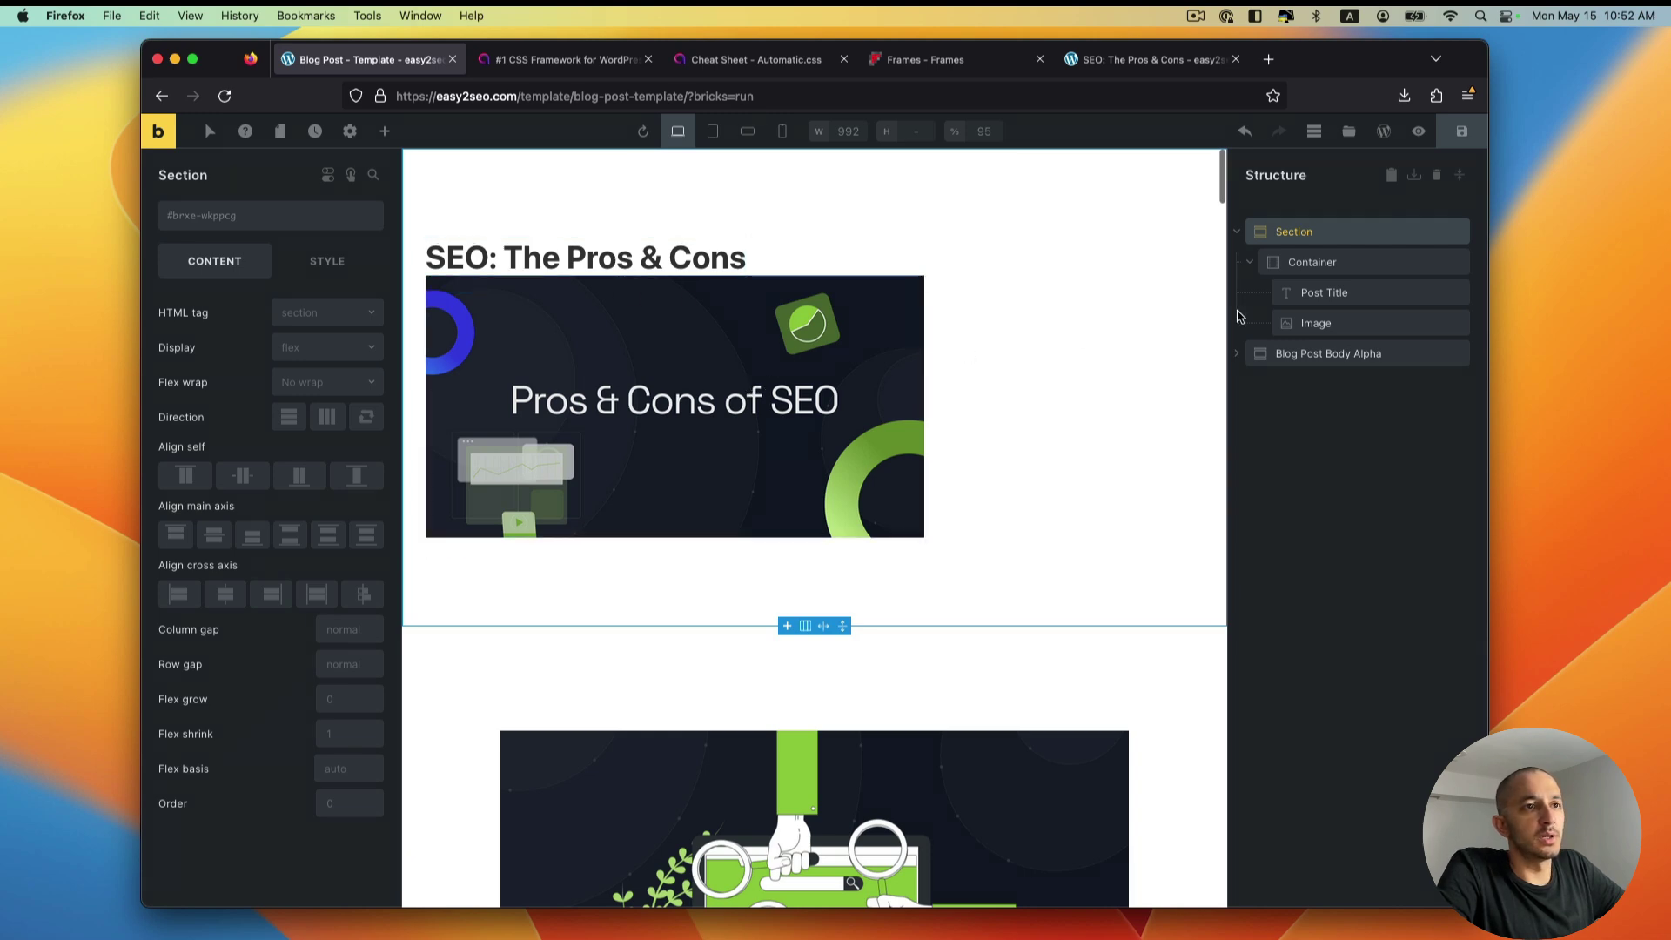
Step: Apply the flex--row class to the container holding the post title and image, and save the template
left_click(1319, 263)
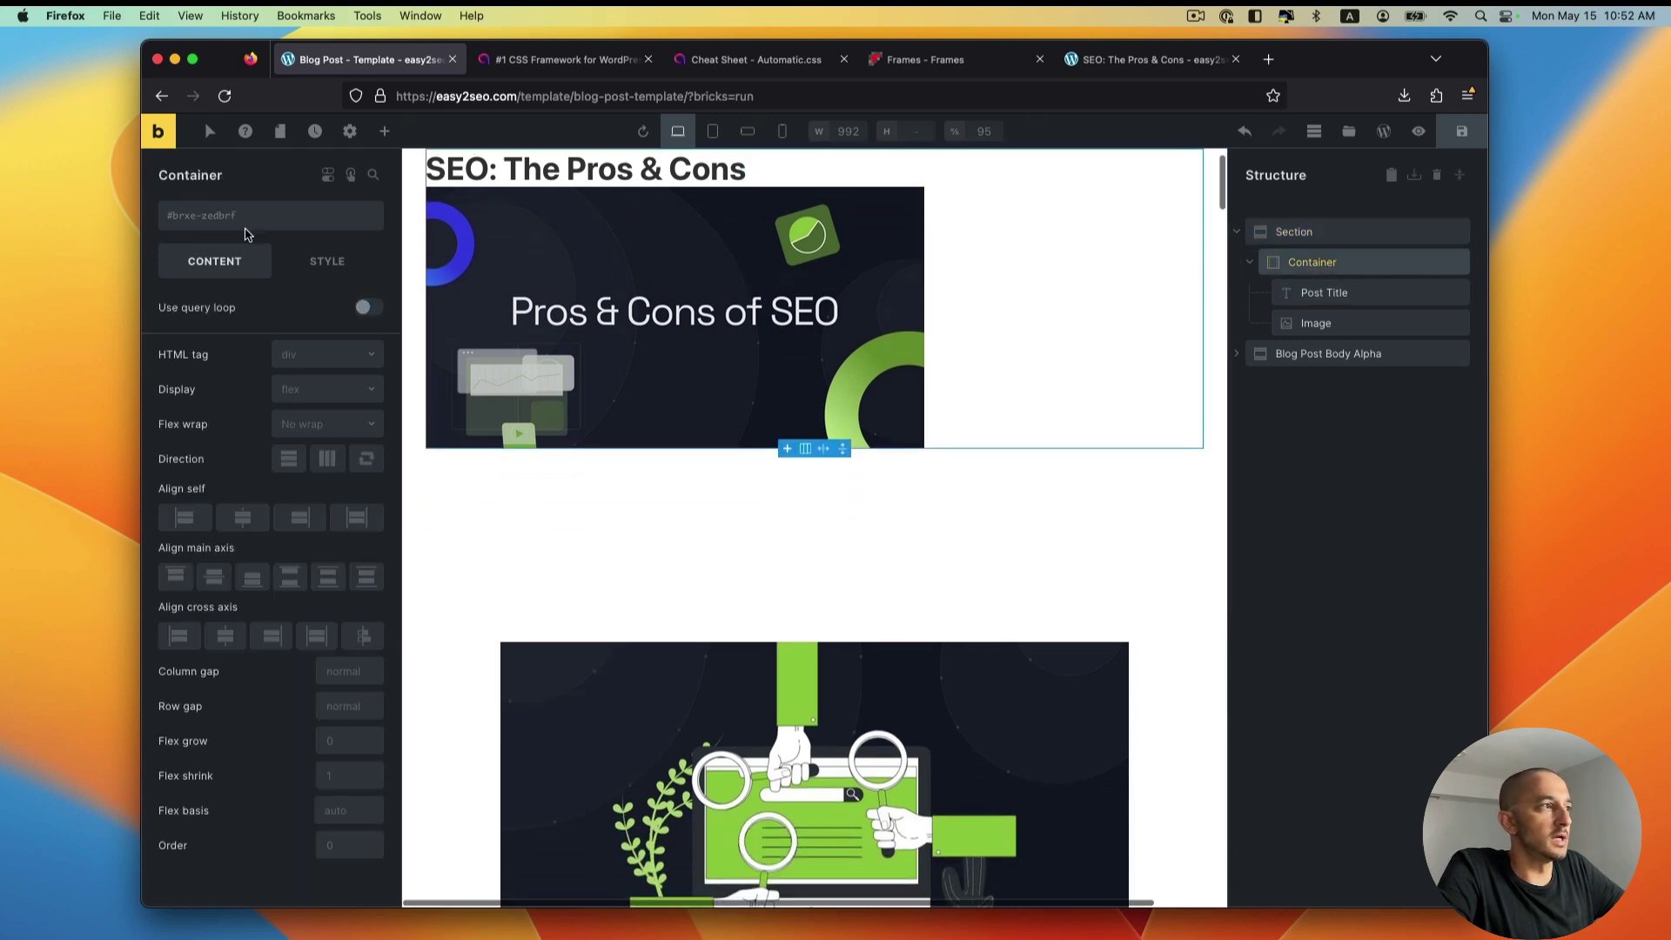
left_click(251, 226)
type("row")
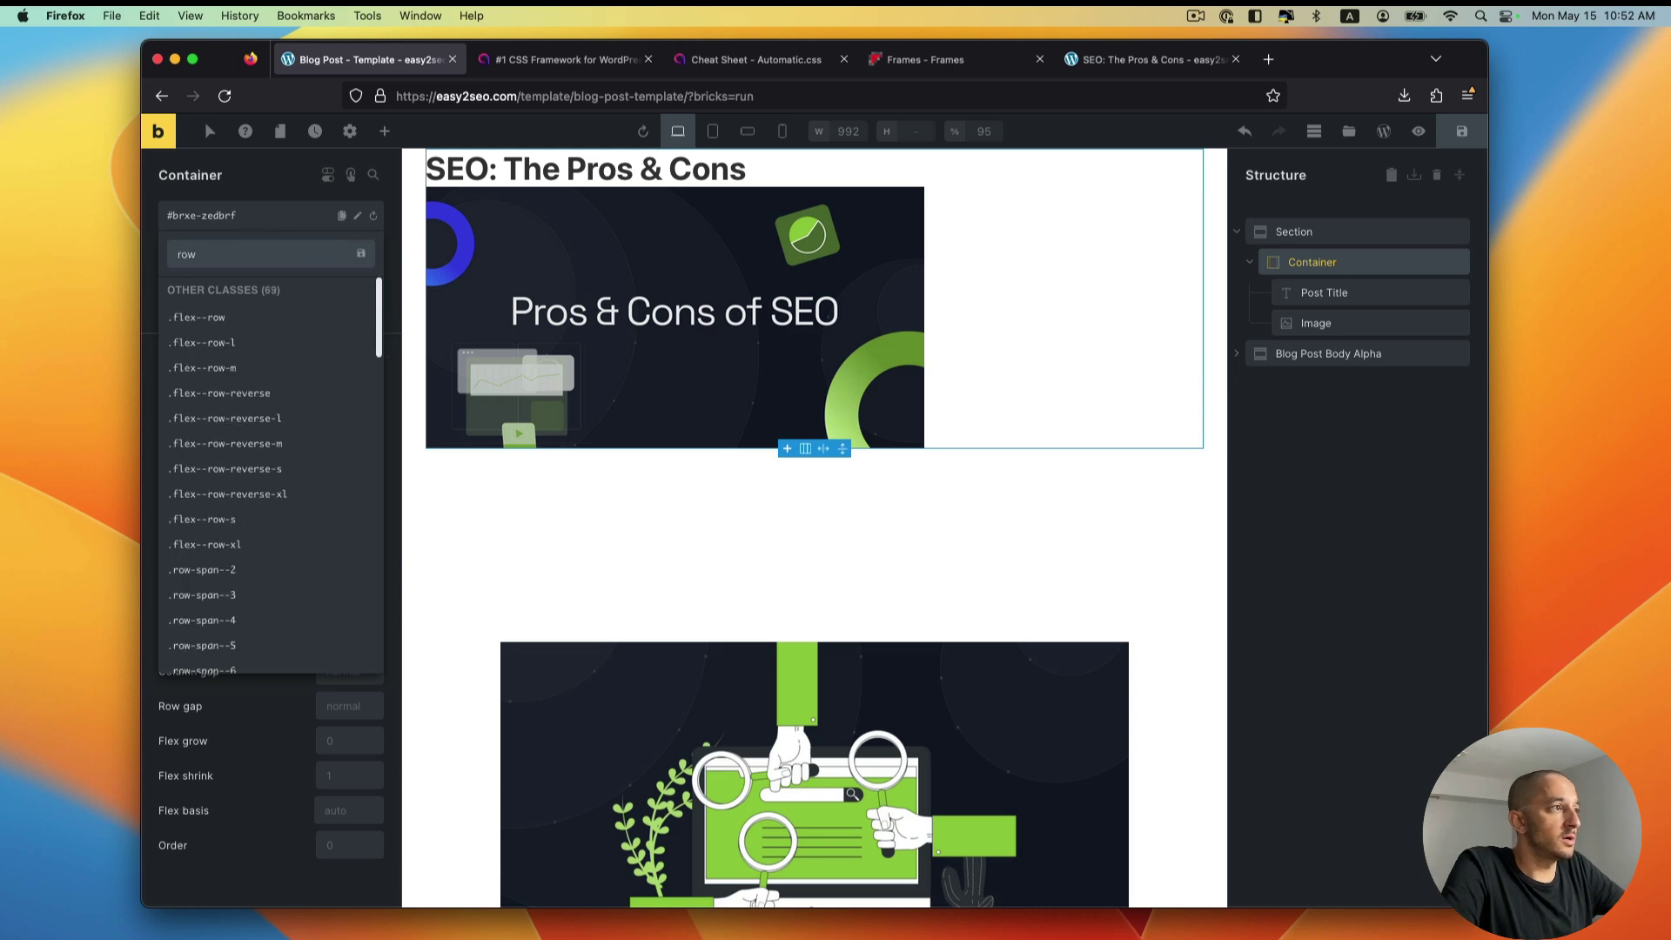
left_click(233, 321)
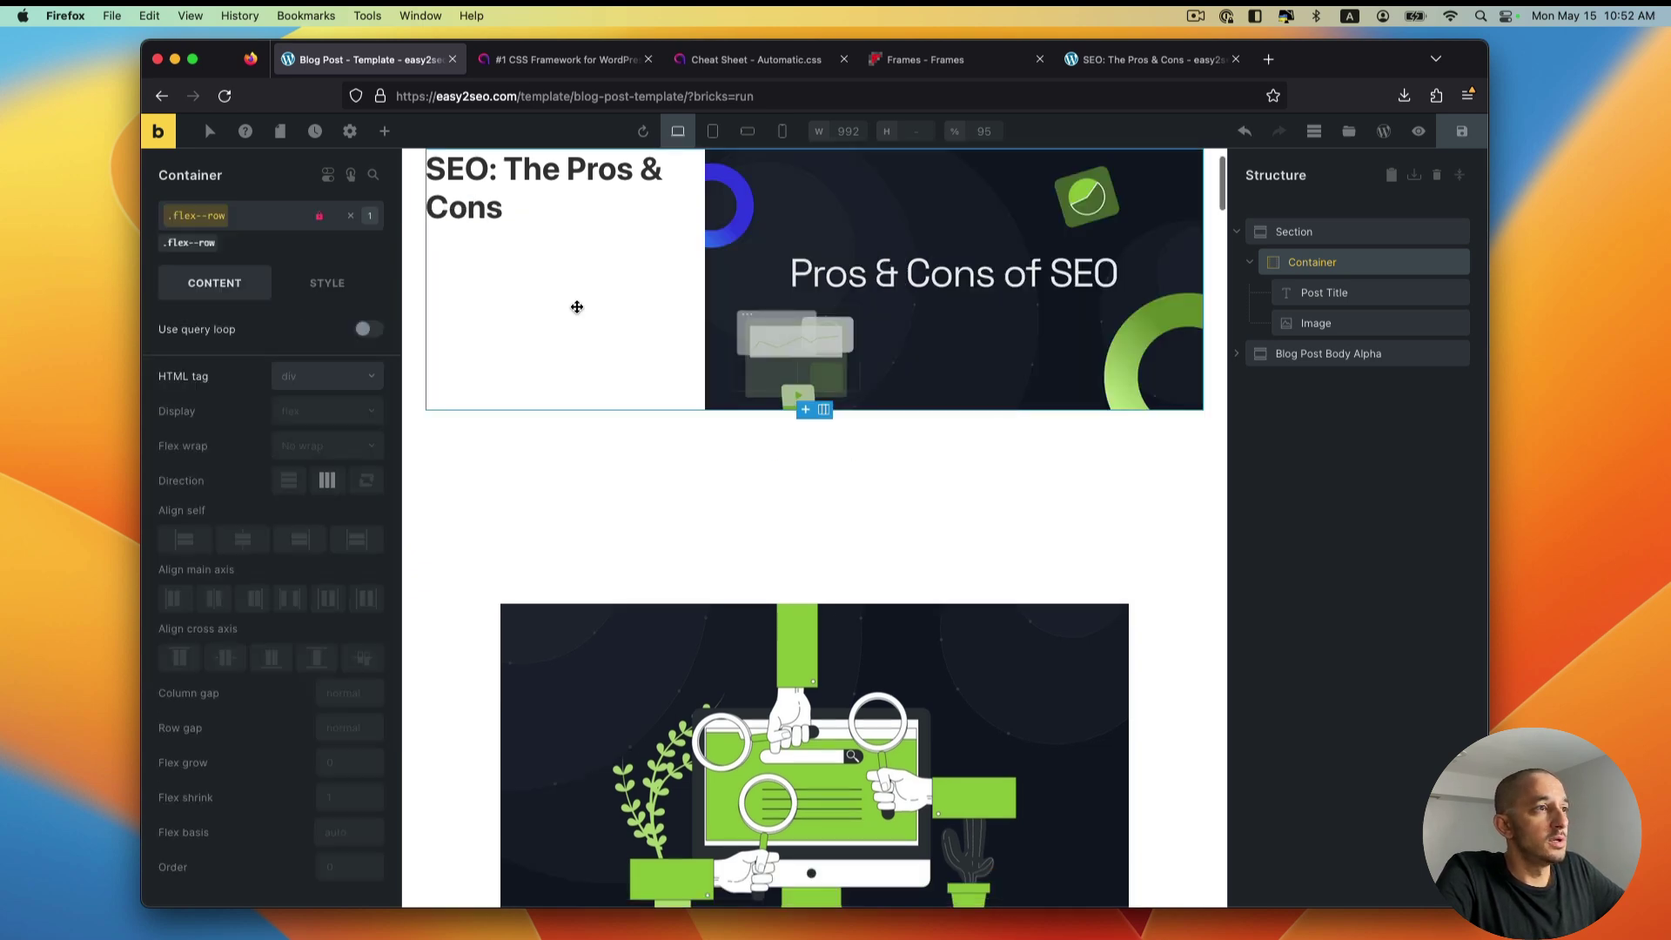
scroll(612, 321, "up", 2)
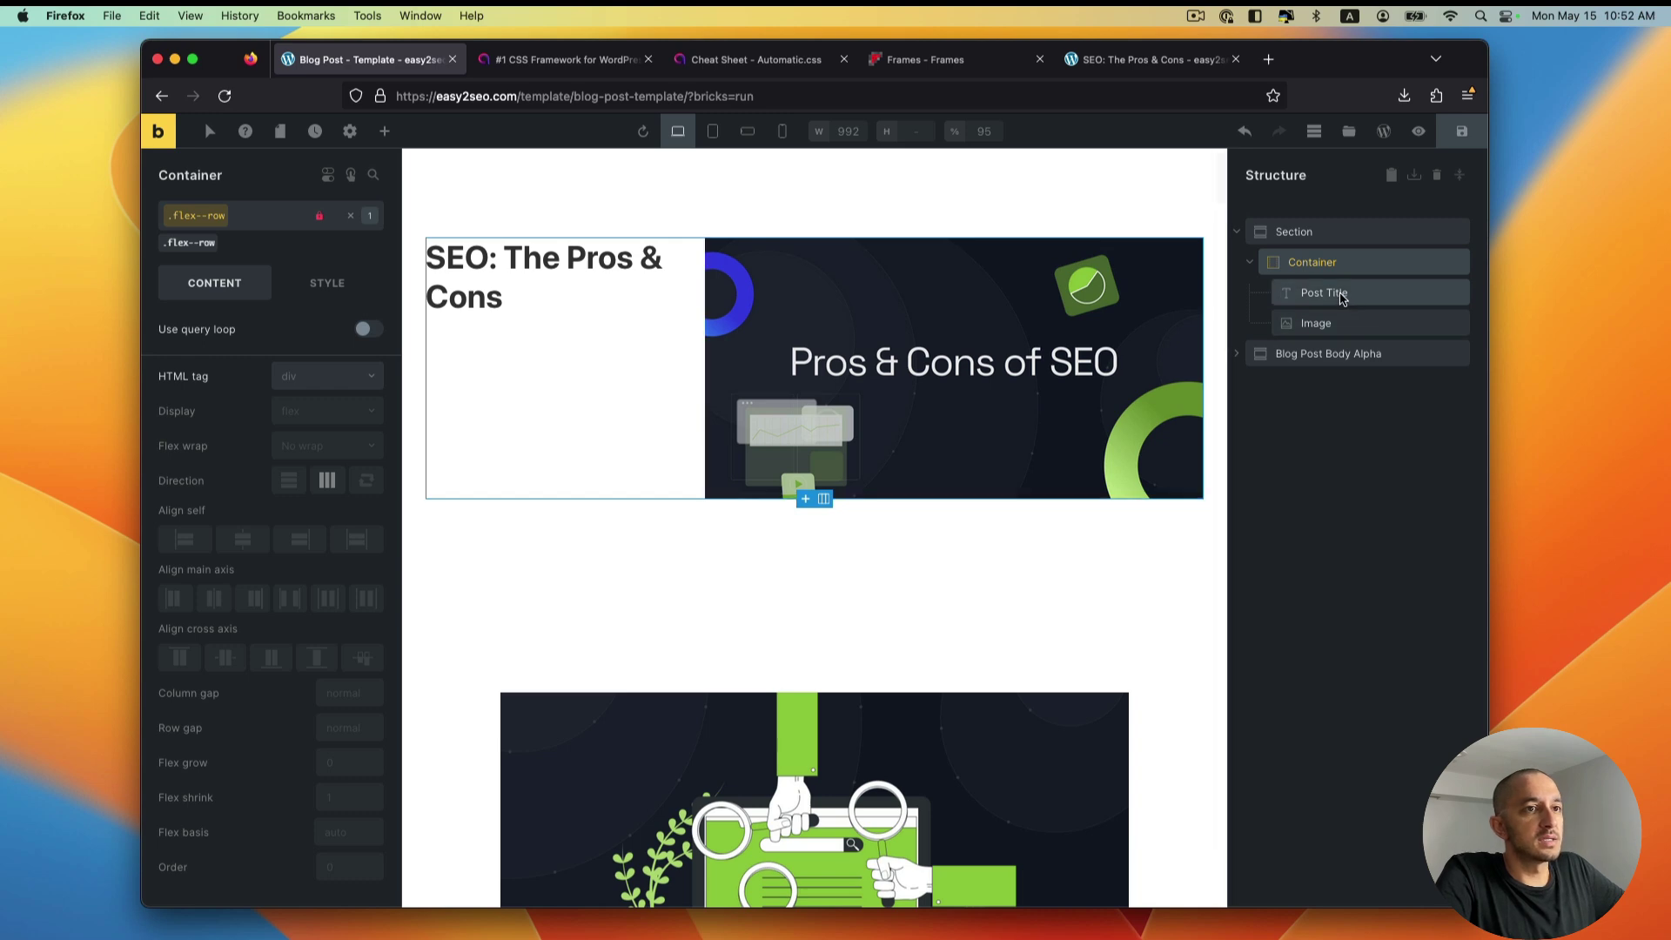
key("super+s")
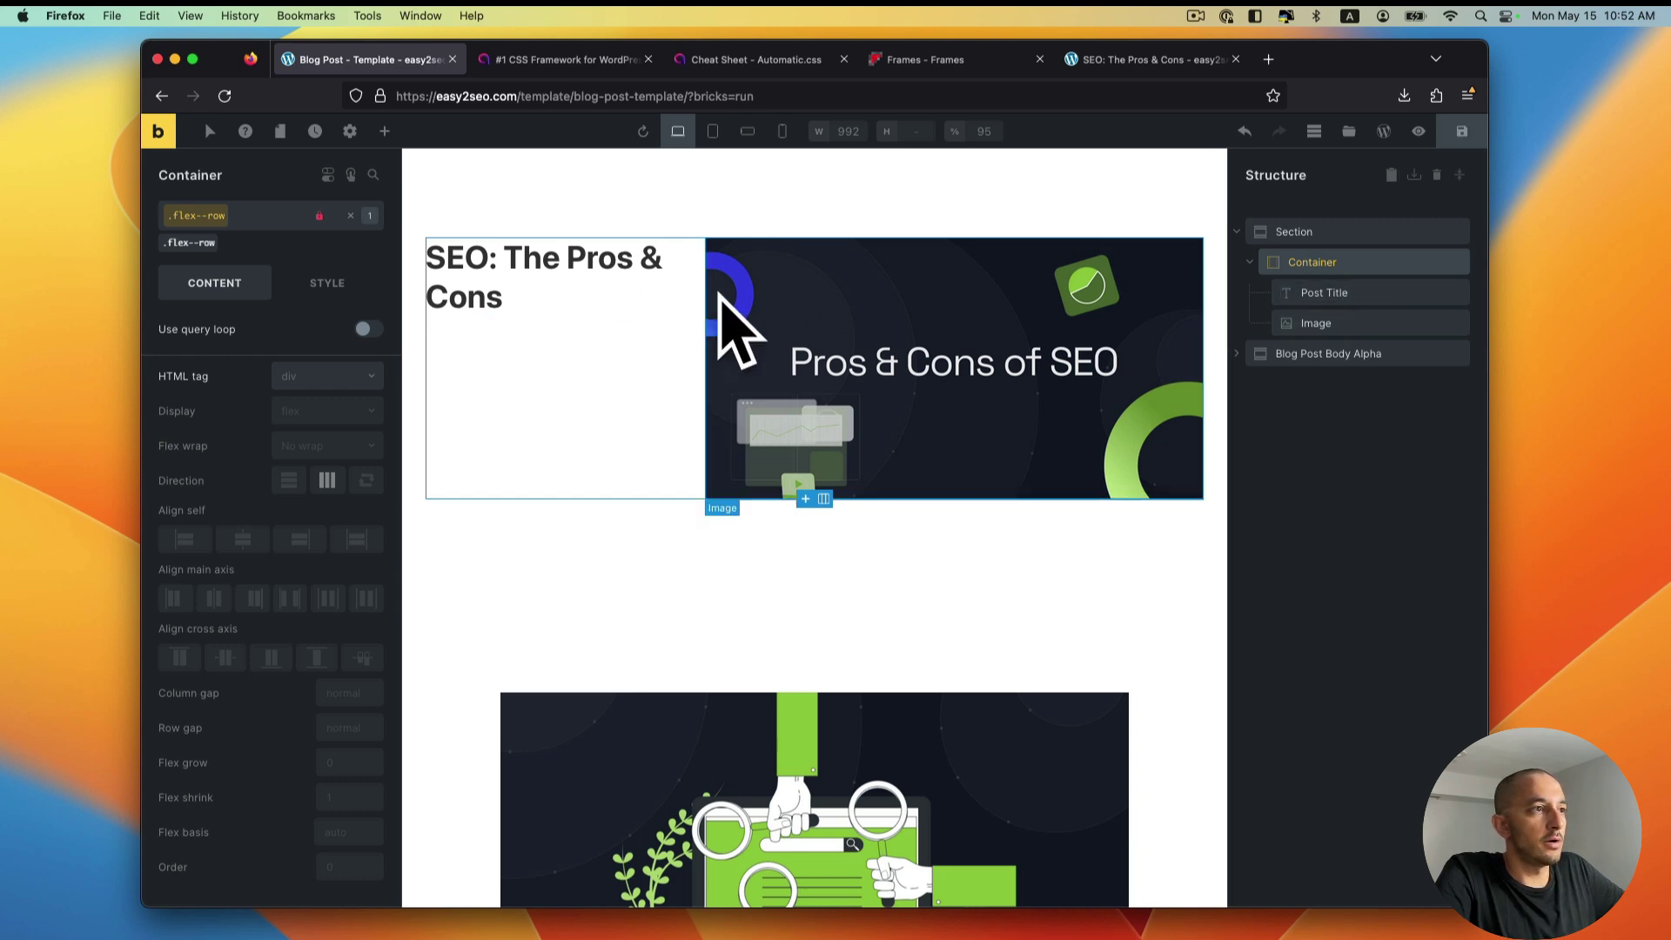
Step: Add the center--all class to the container holding the post title and image
left_click(258, 222)
type("center")
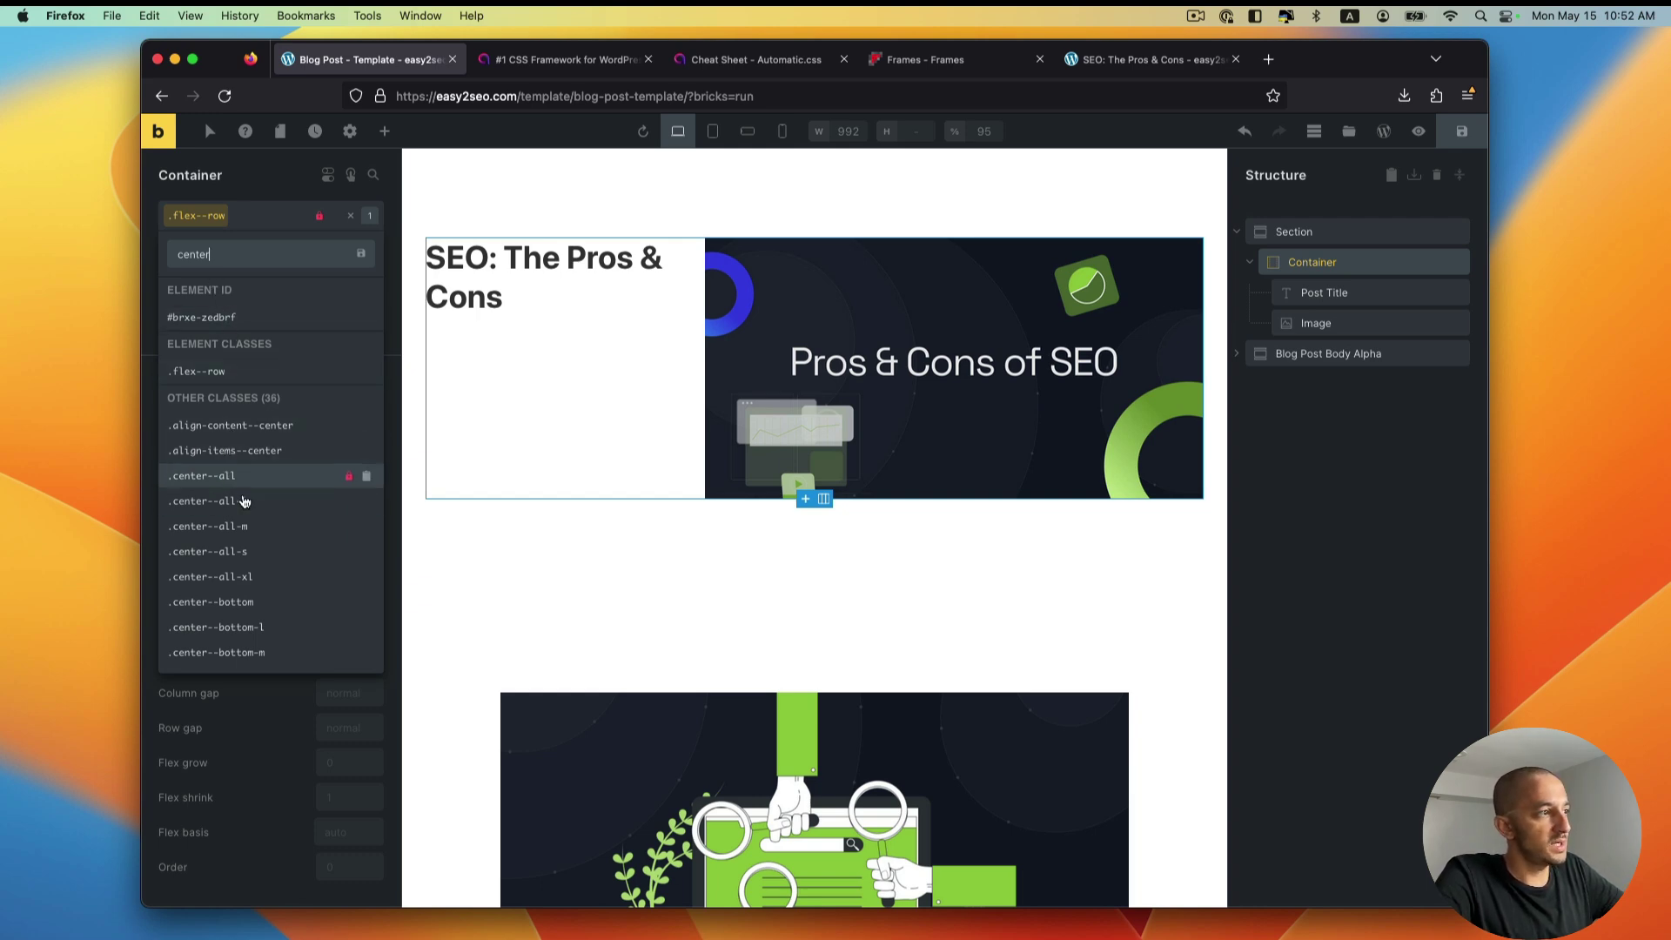
scroll(239, 453, "down", 3)
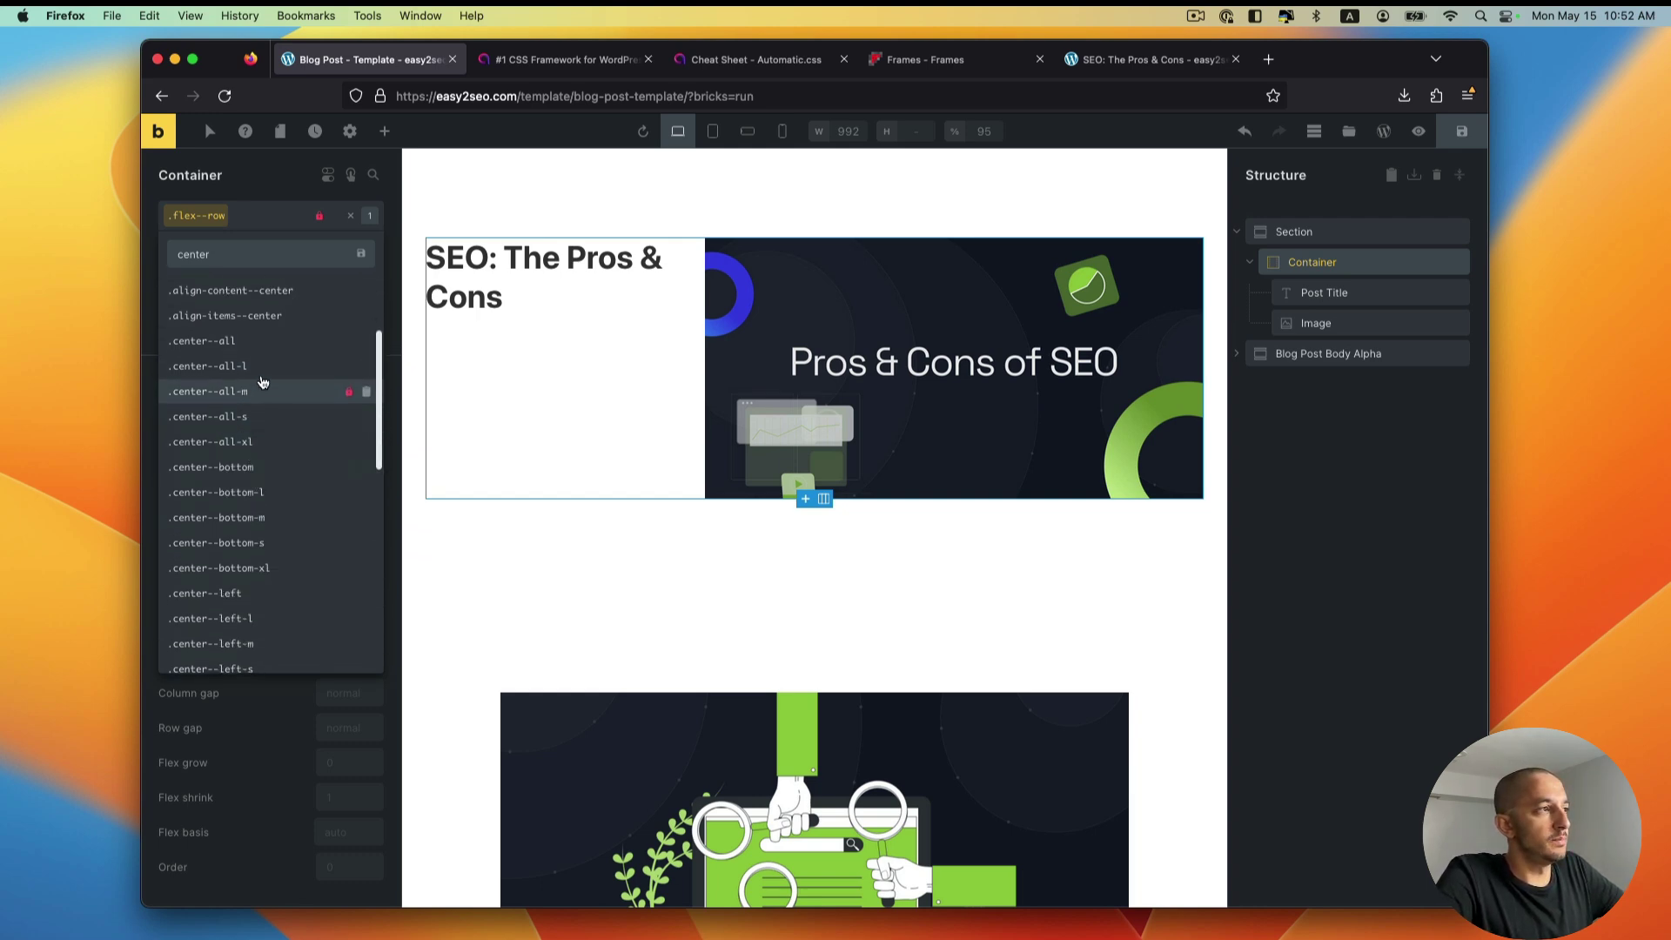
scroll(265, 412, "up", 2)
scroll(266, 411, "up", 2)
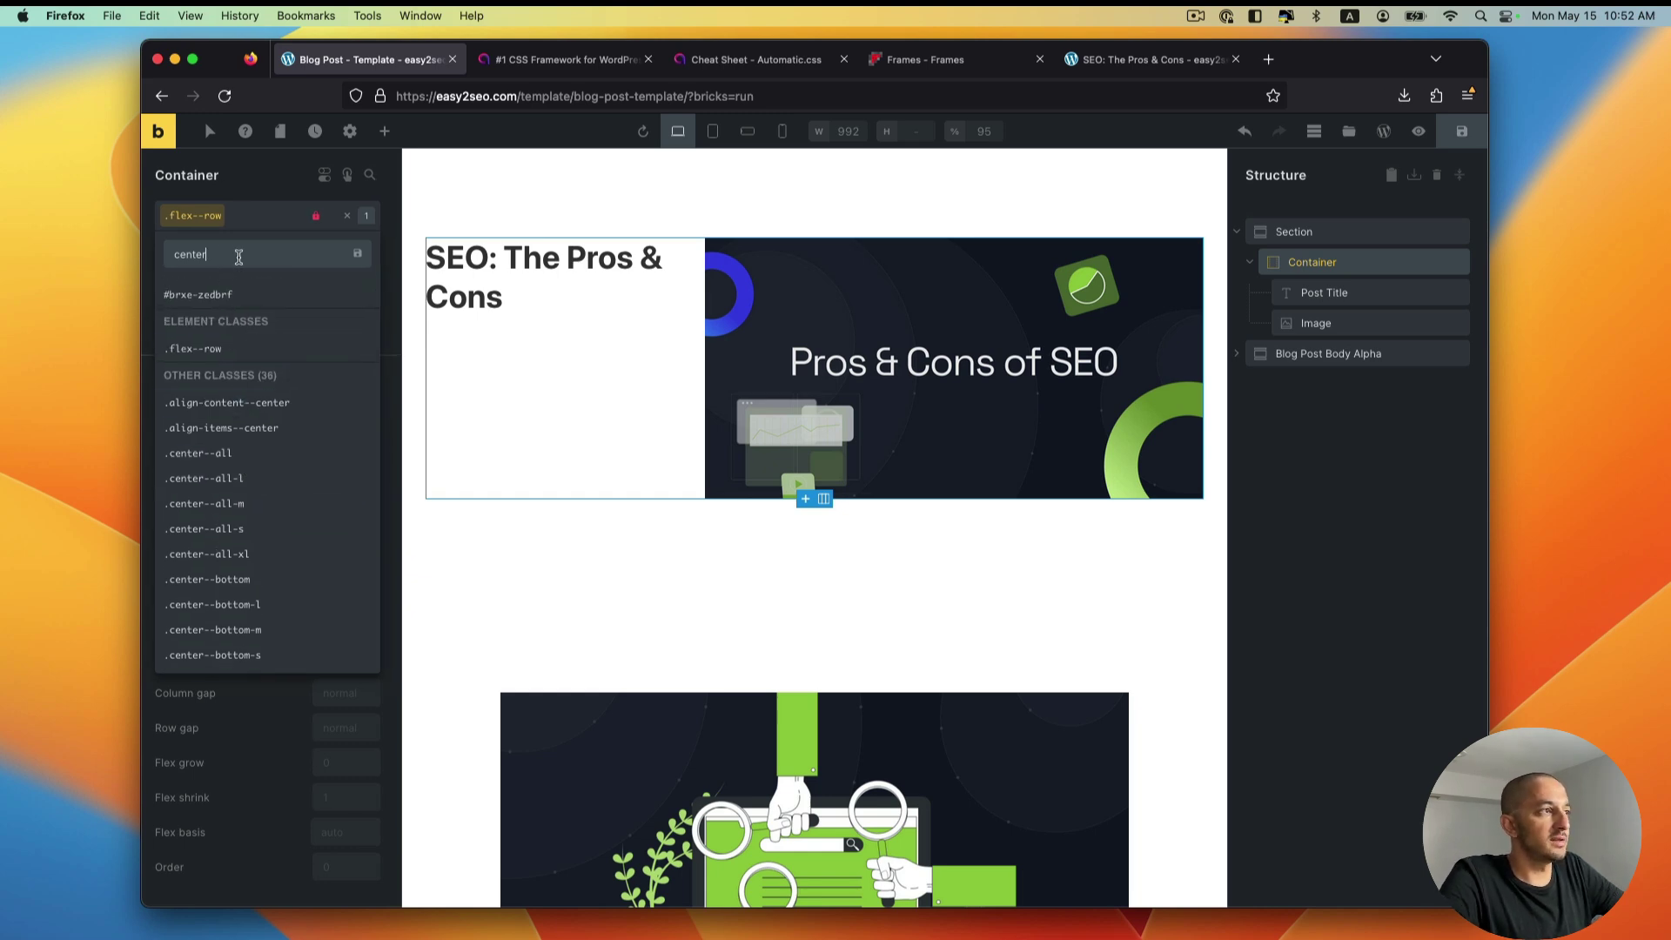
left_click(242, 454)
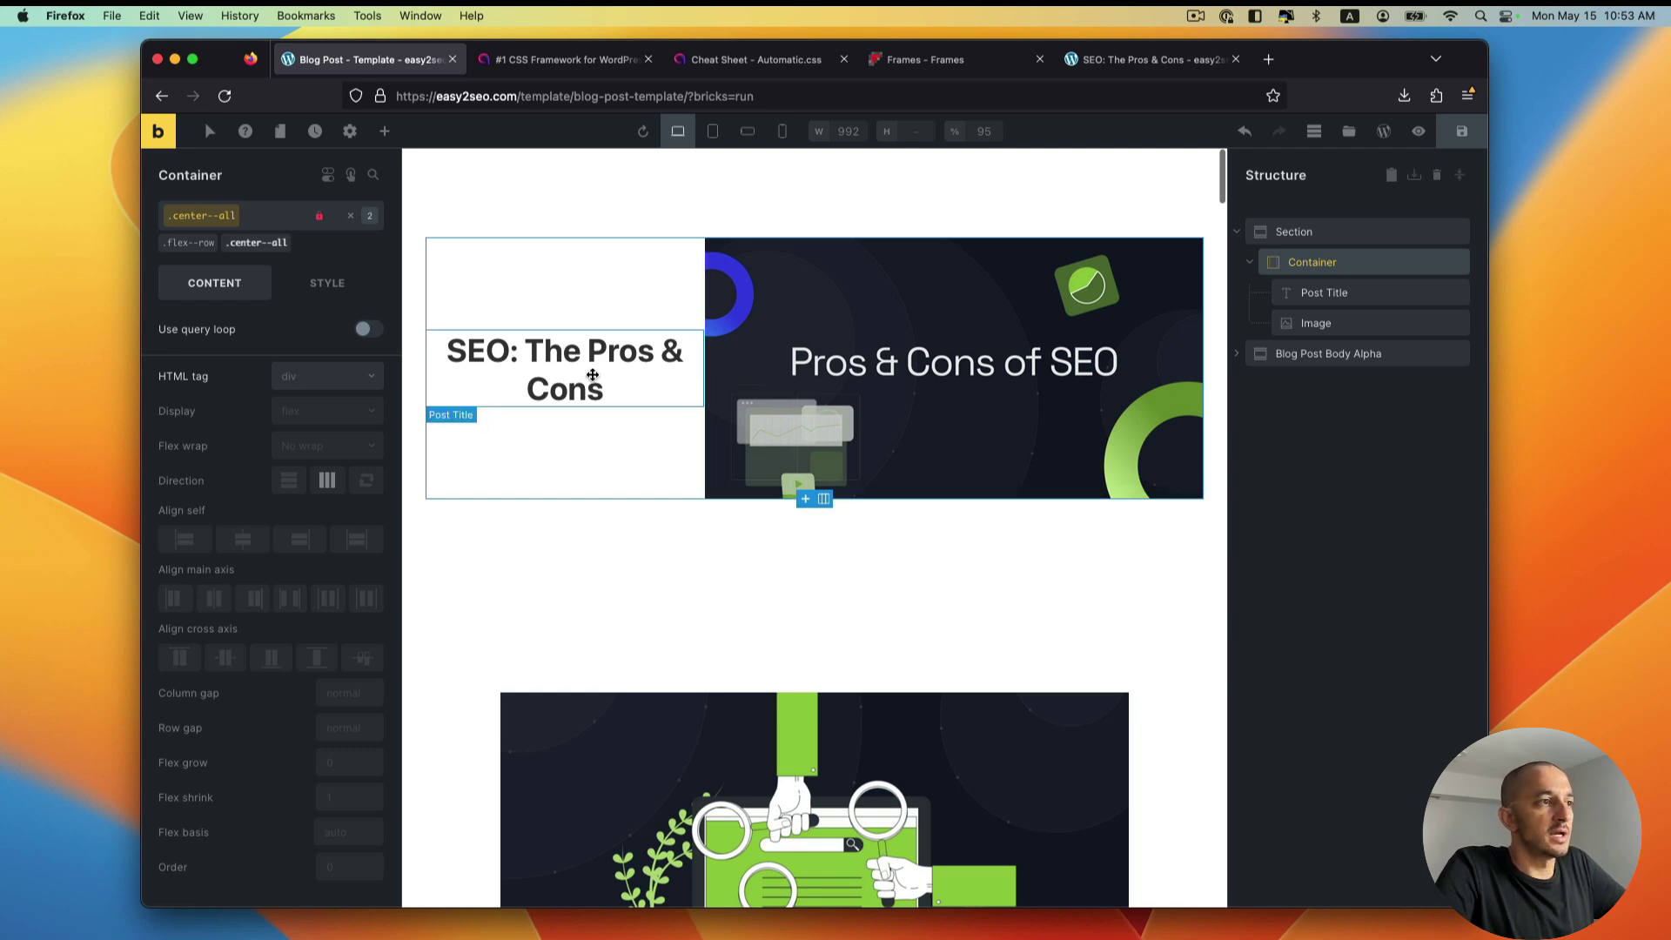
Step: Examine the gap between the title section and Blog Post Body Alpha, including the body section's element tree and fr-blog-post-body-alpha class settings
scroll(1047, 457, "down", 5)
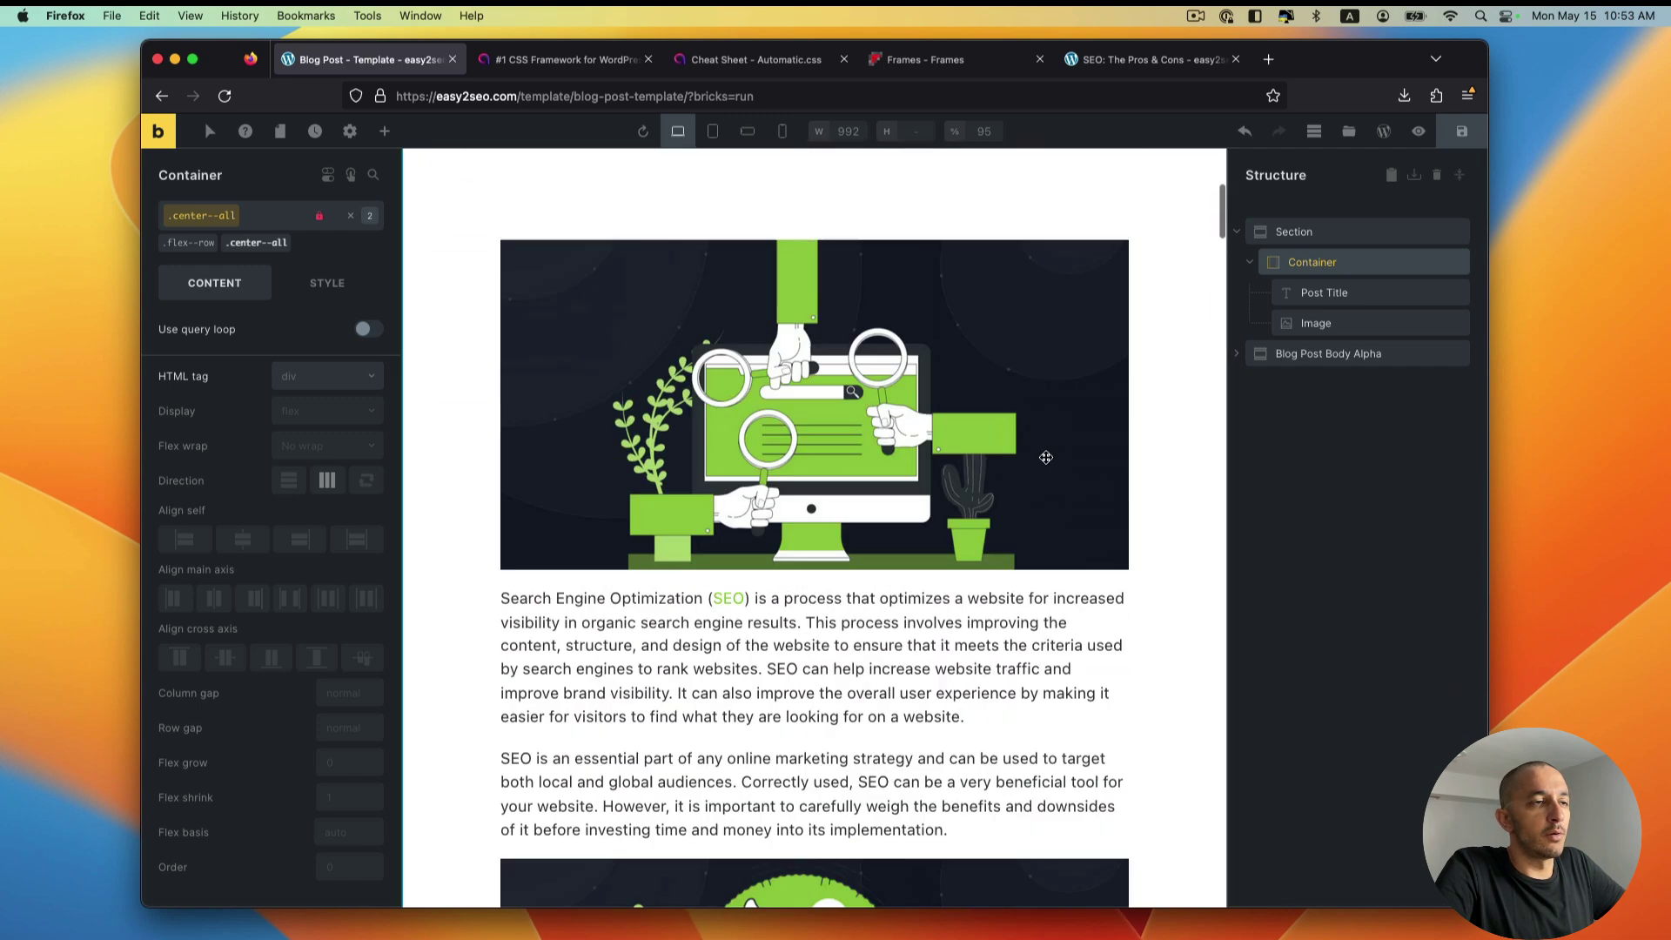
scroll(1047, 457, "up", 5)
left_click(909, 522)
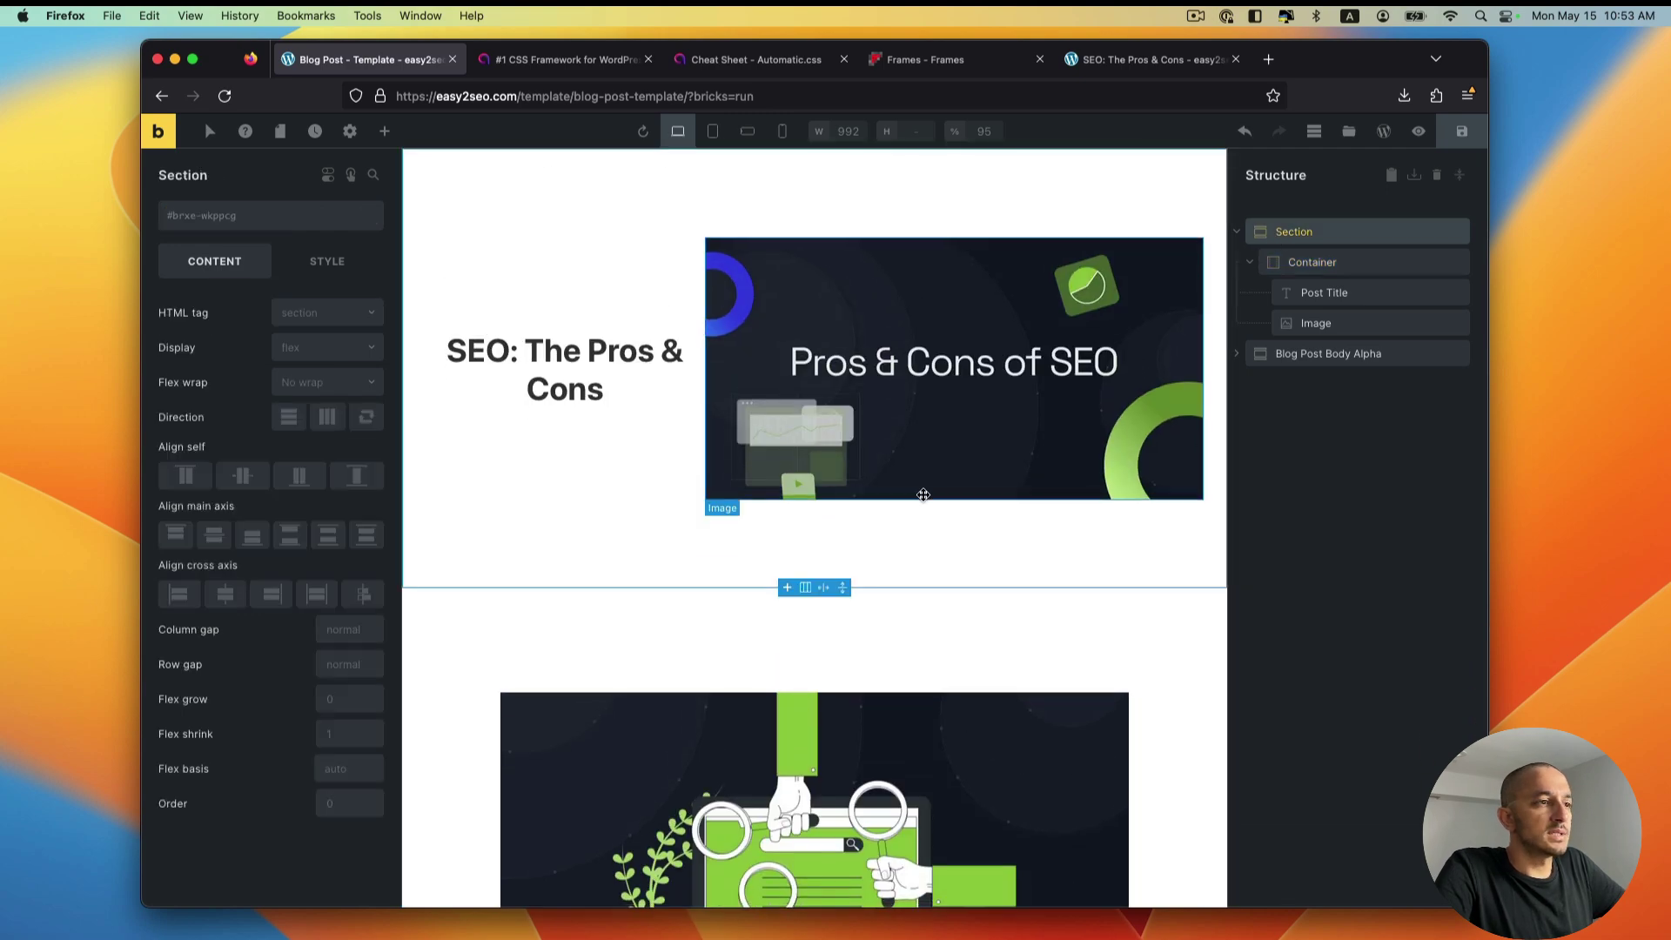
left_click(895, 617)
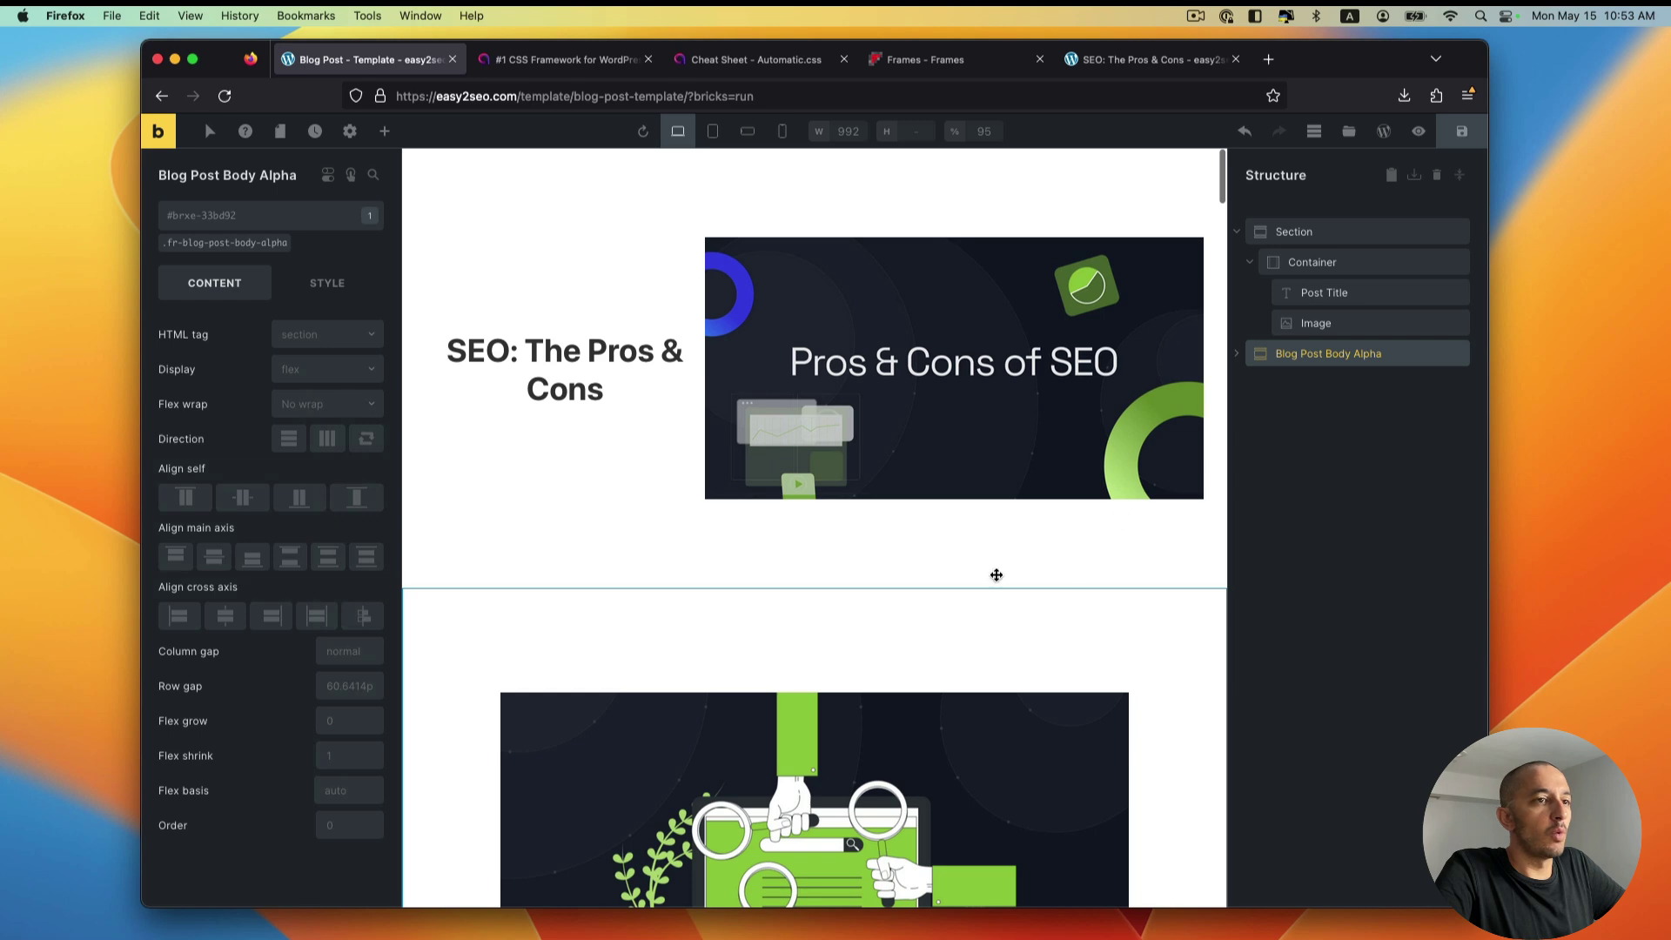
left_click(1236, 354)
scroll(422, 410, "down", 5)
scroll(840, 498, "up", 3)
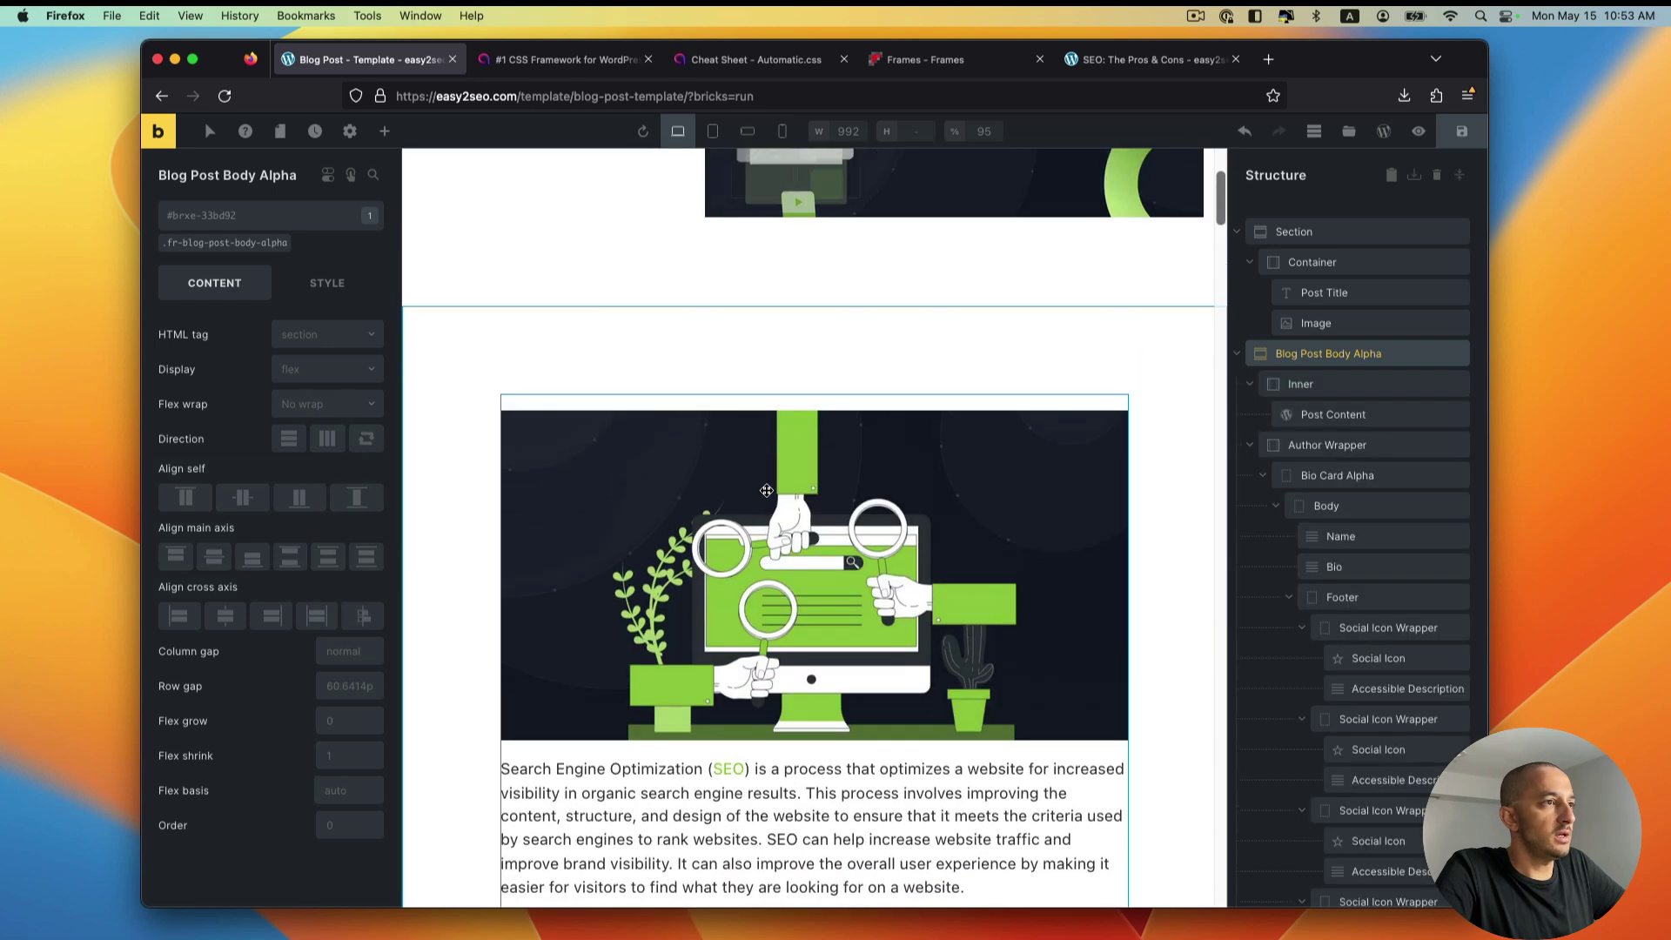
scroll(840, 498, "up", 3)
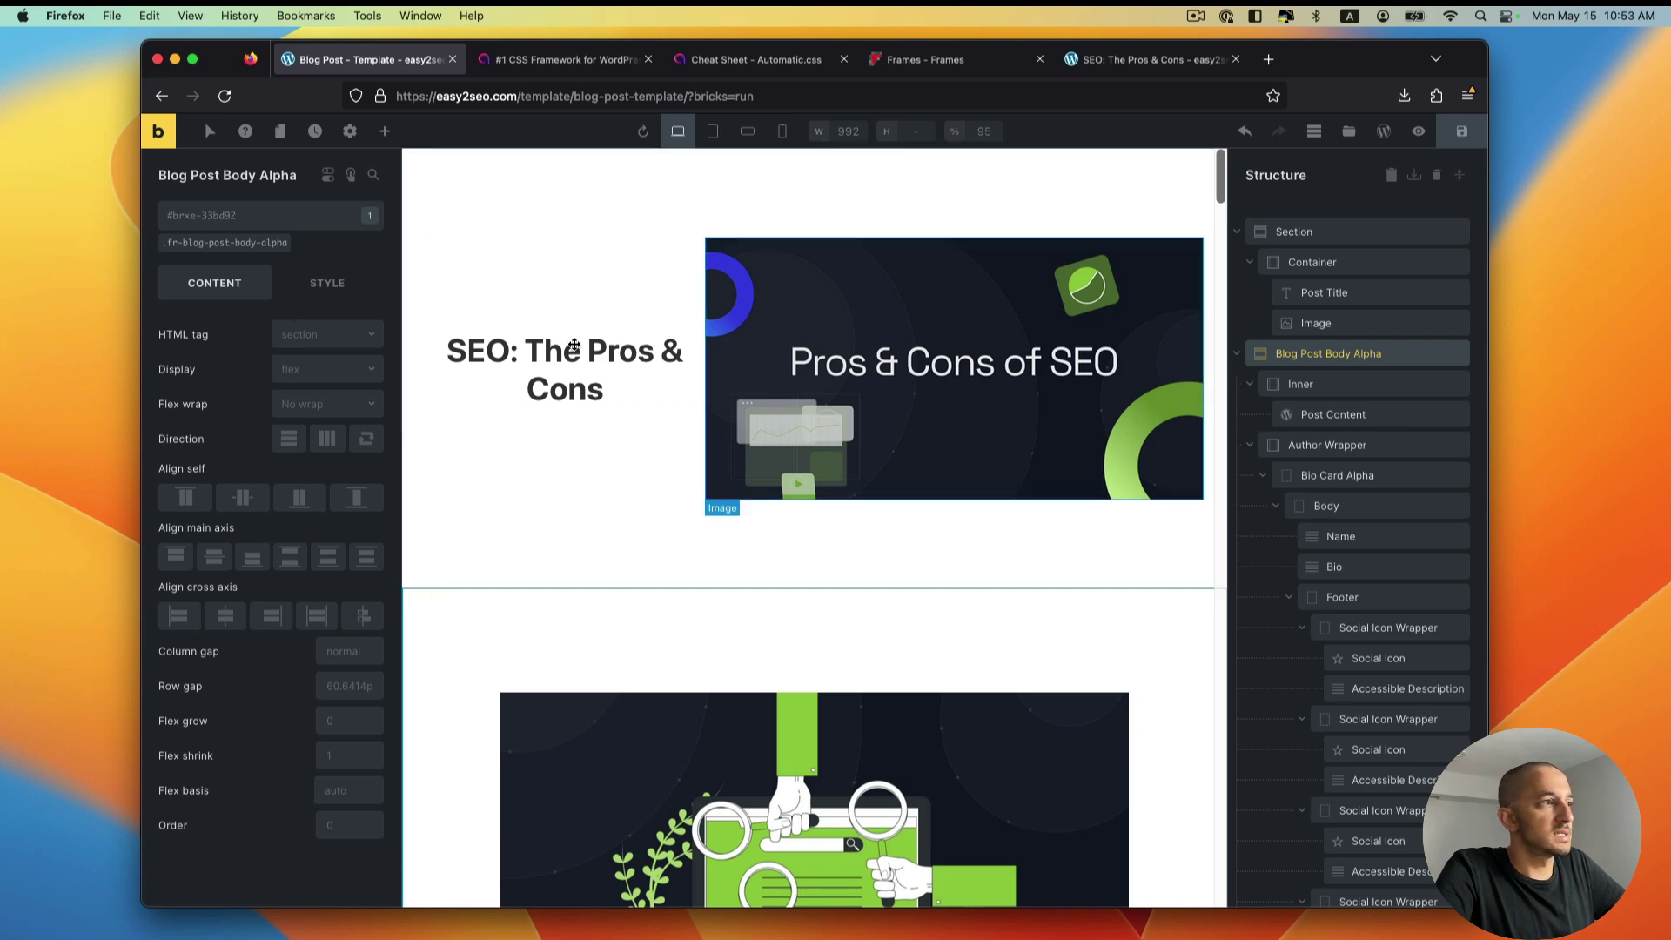
left_click(224, 243)
left_click(329, 284)
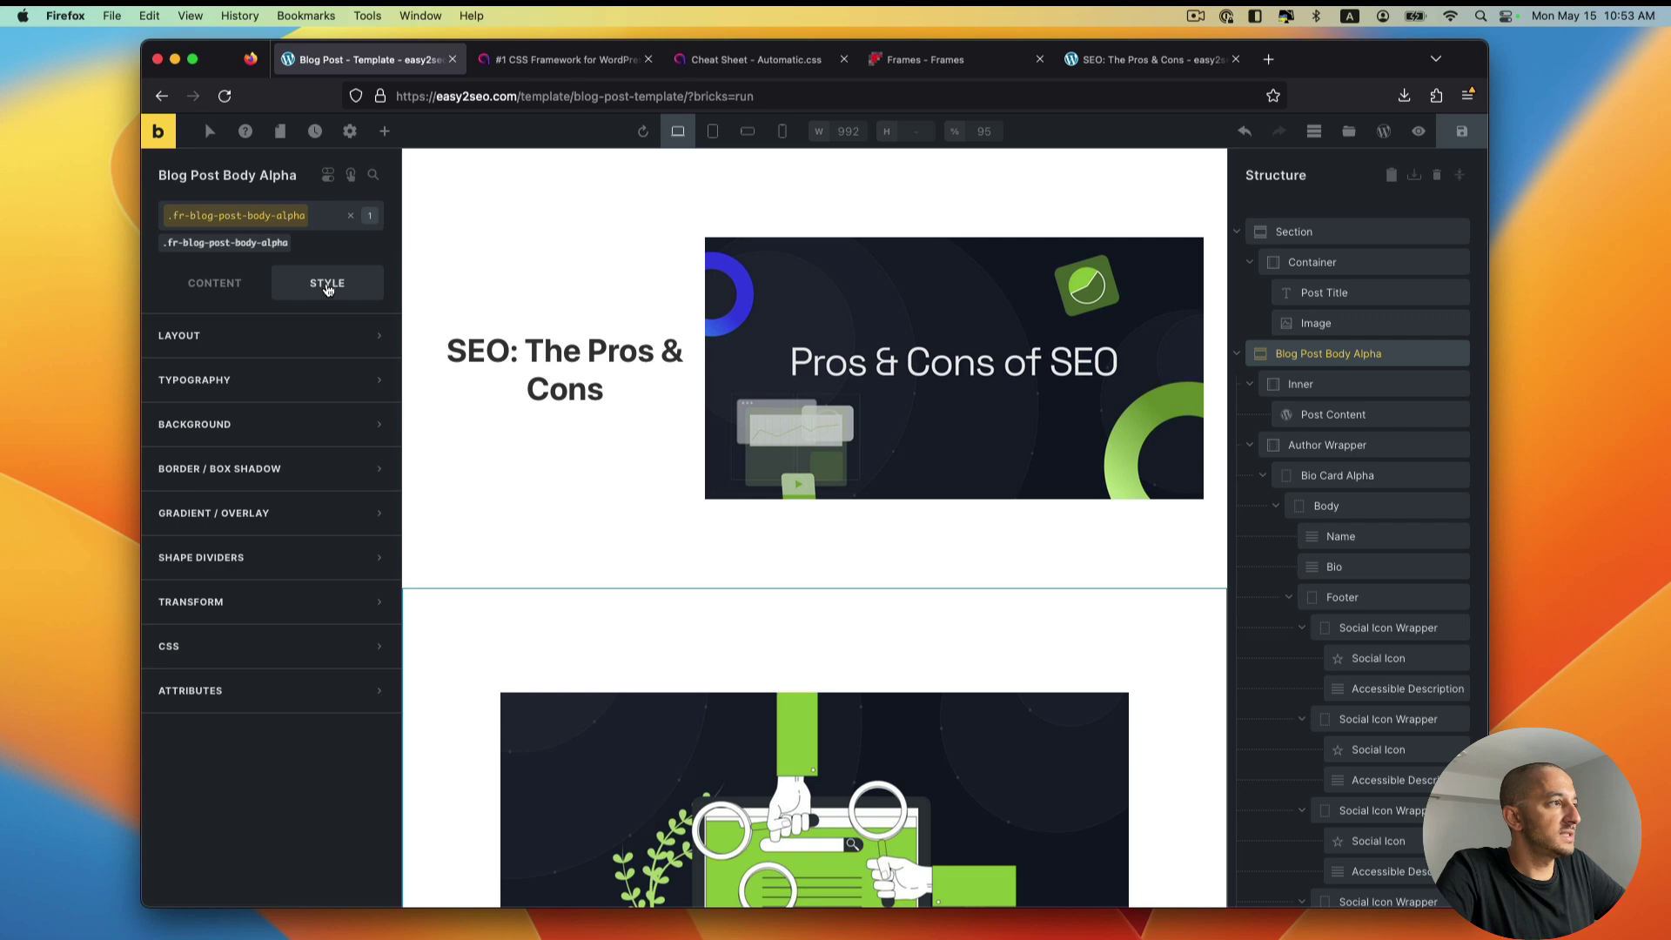
left_click(206, 287)
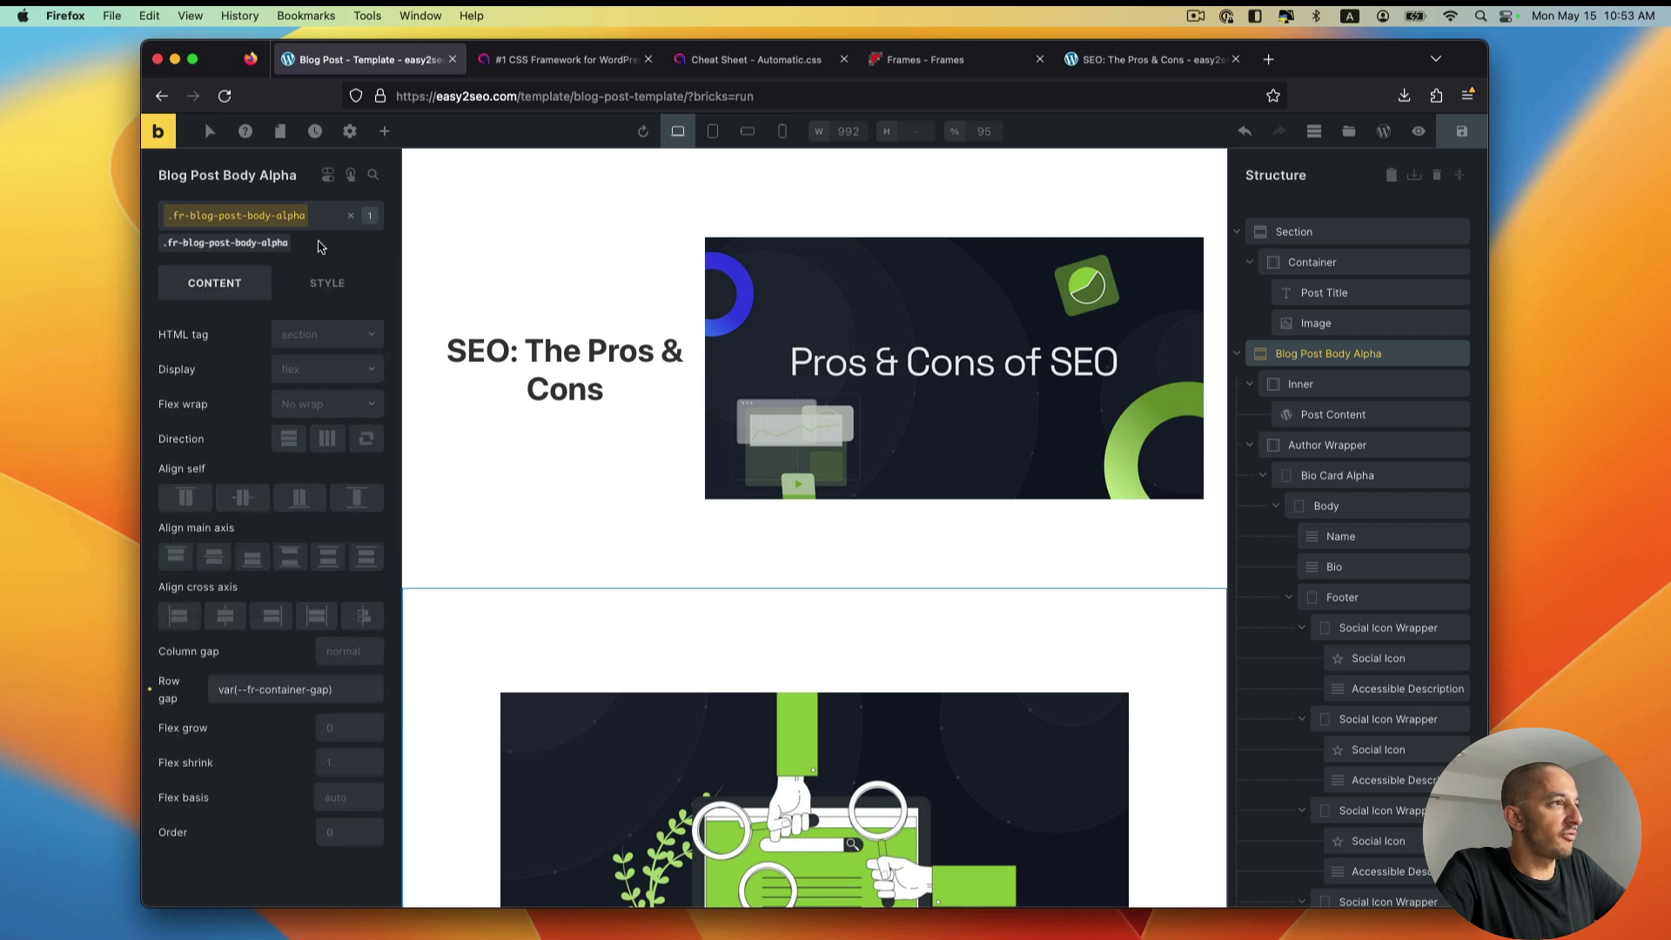
left_click(350, 215)
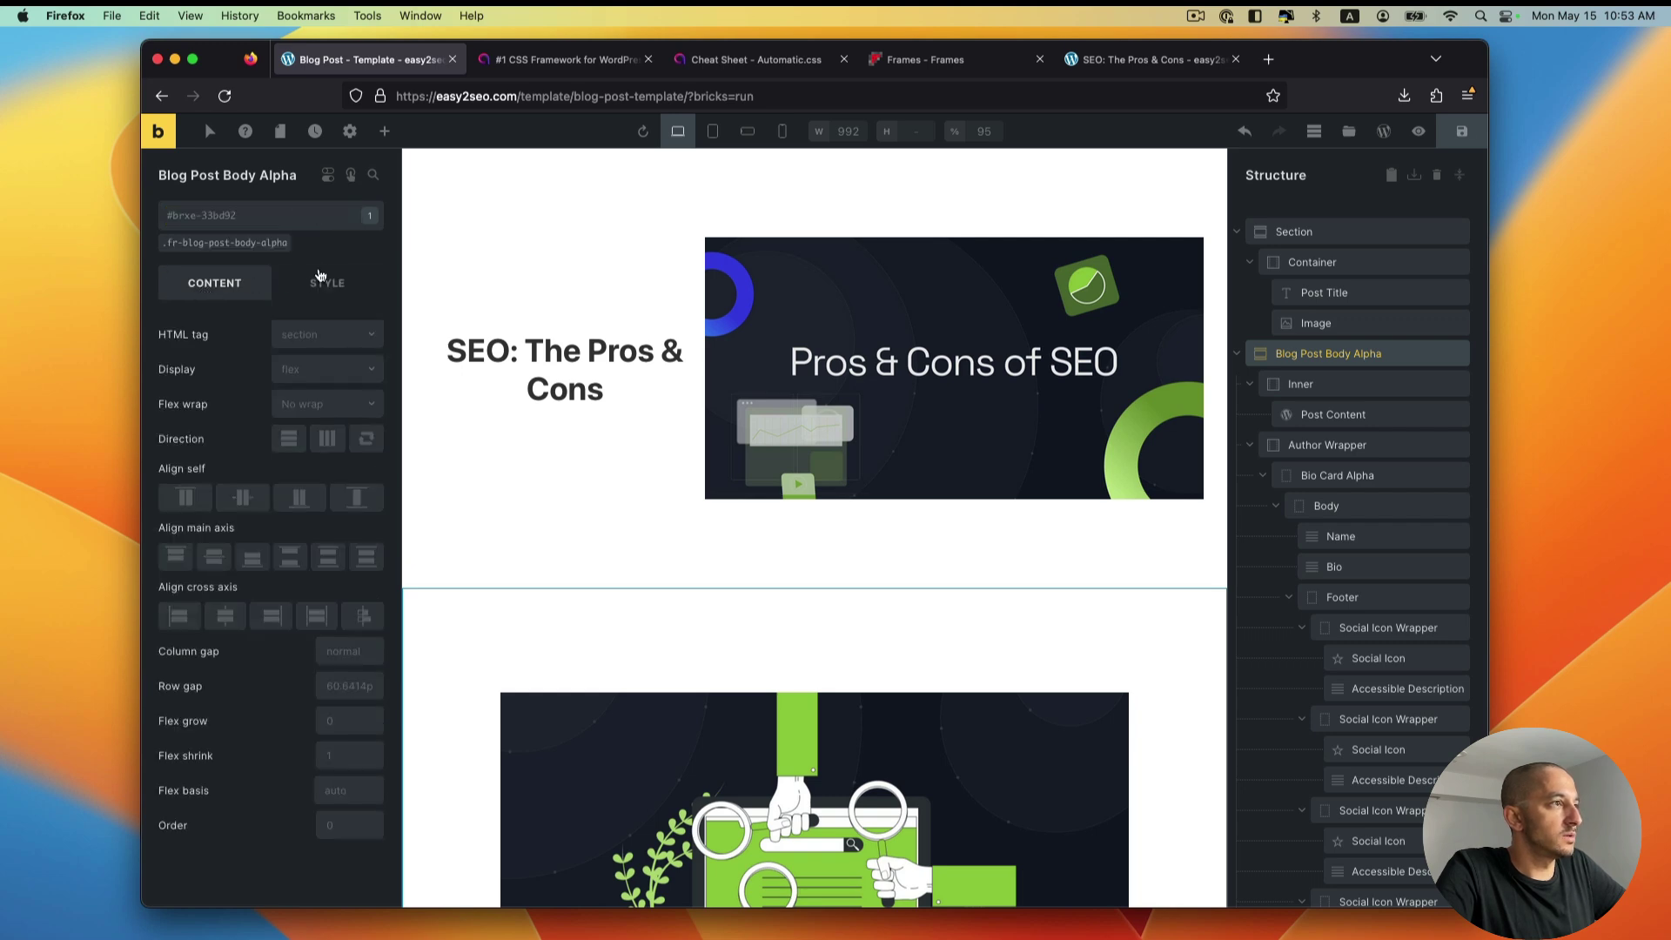
Step: Try the pad--none class on the Blog Post Body Alpha section and remove it again
left_click(261, 217)
type("padd")
key("BackSpace")
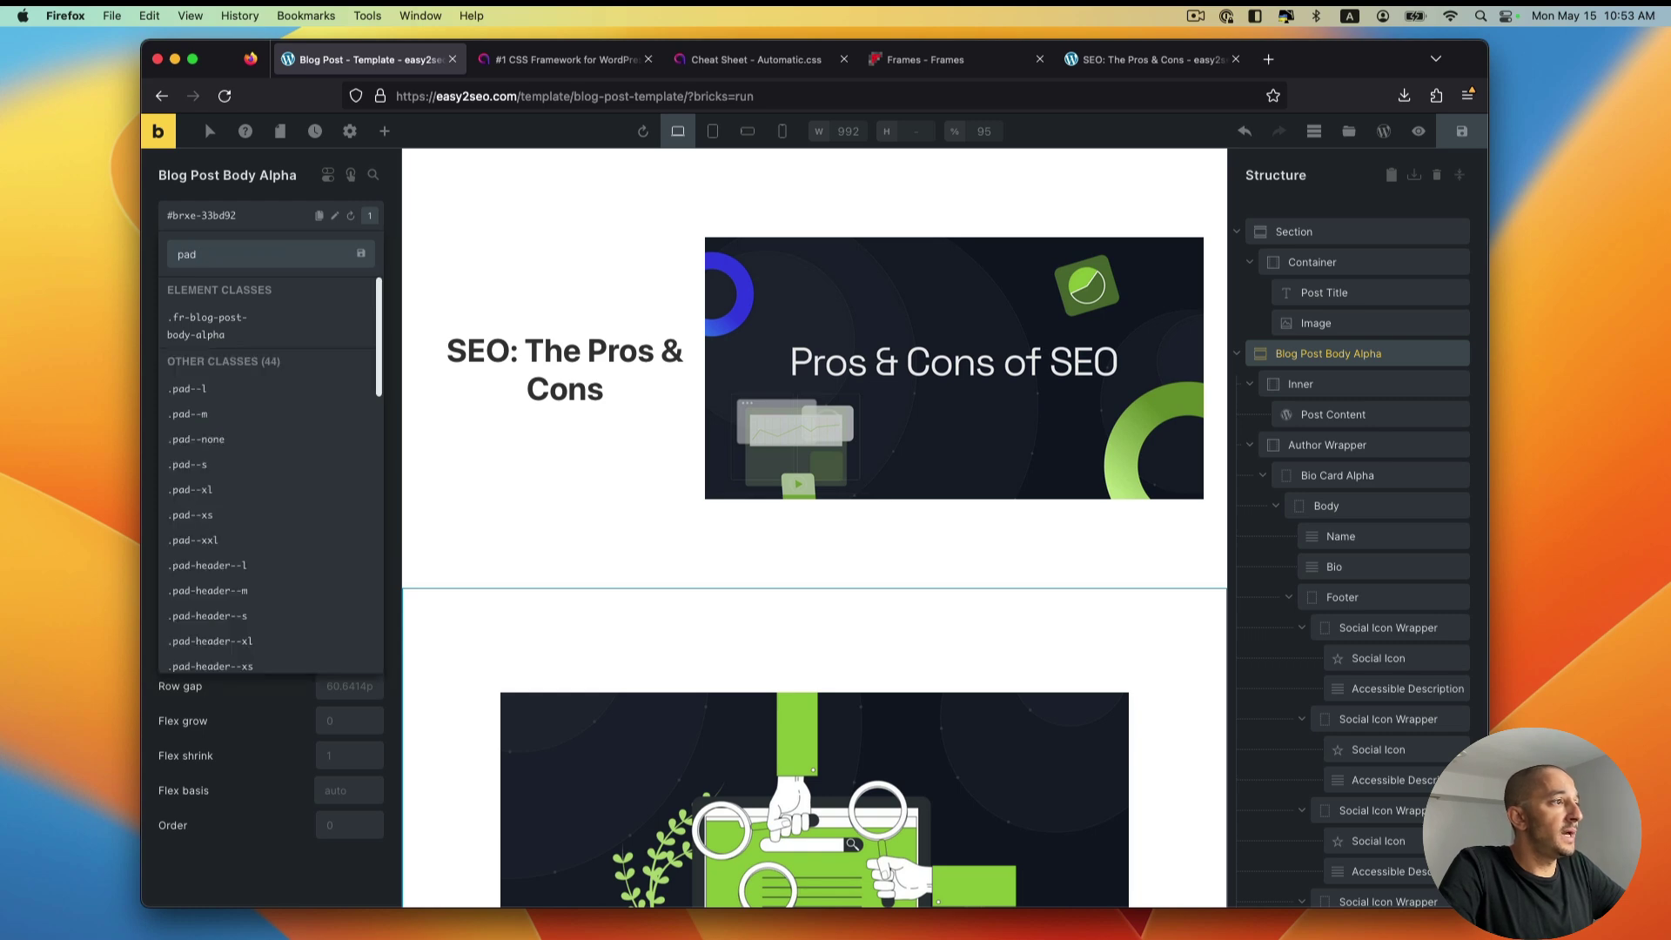
scroll(271, 479, "down", 2)
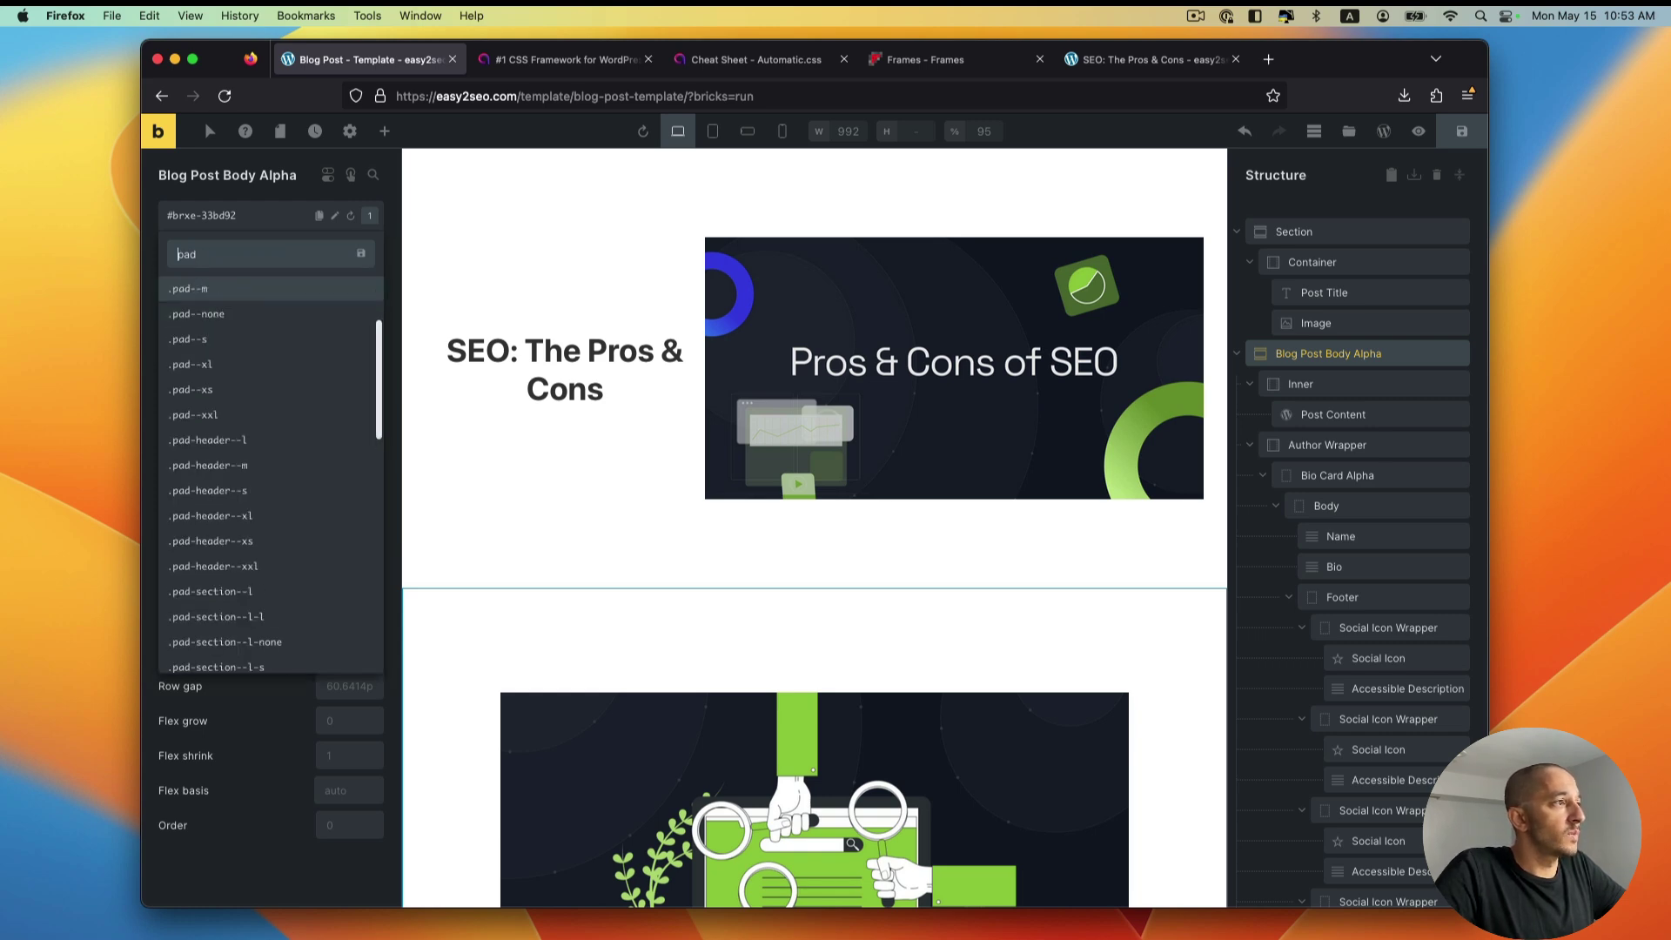
key("Return")
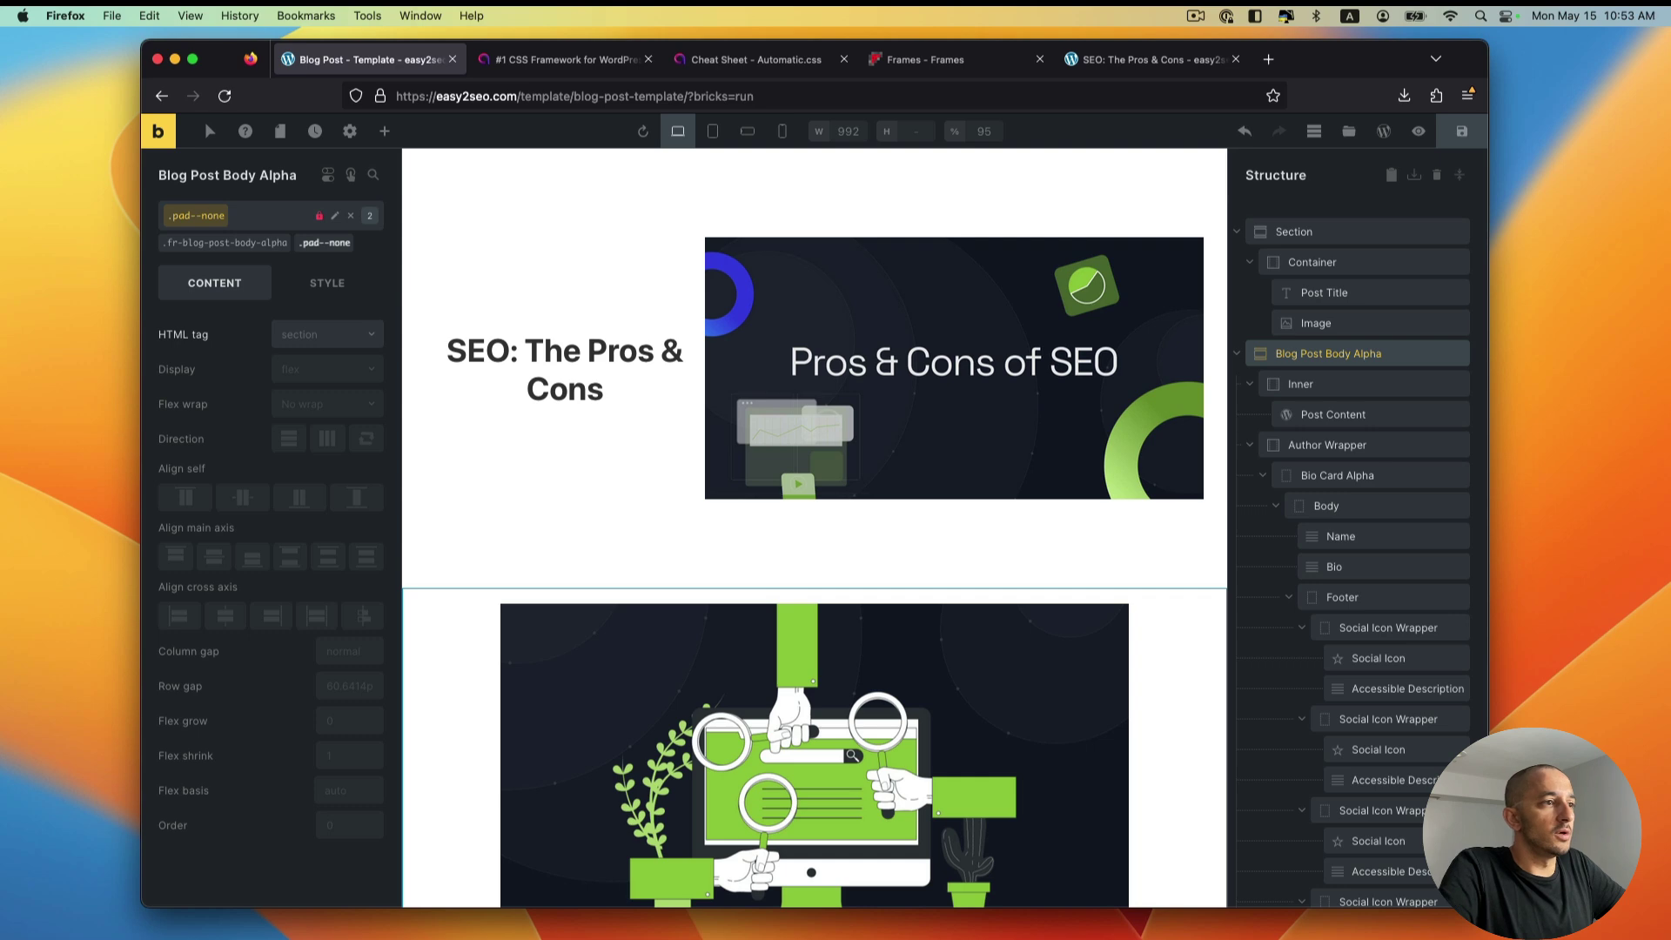
scroll(847, 712, "down", 5)
scroll(847, 713, "up", 5)
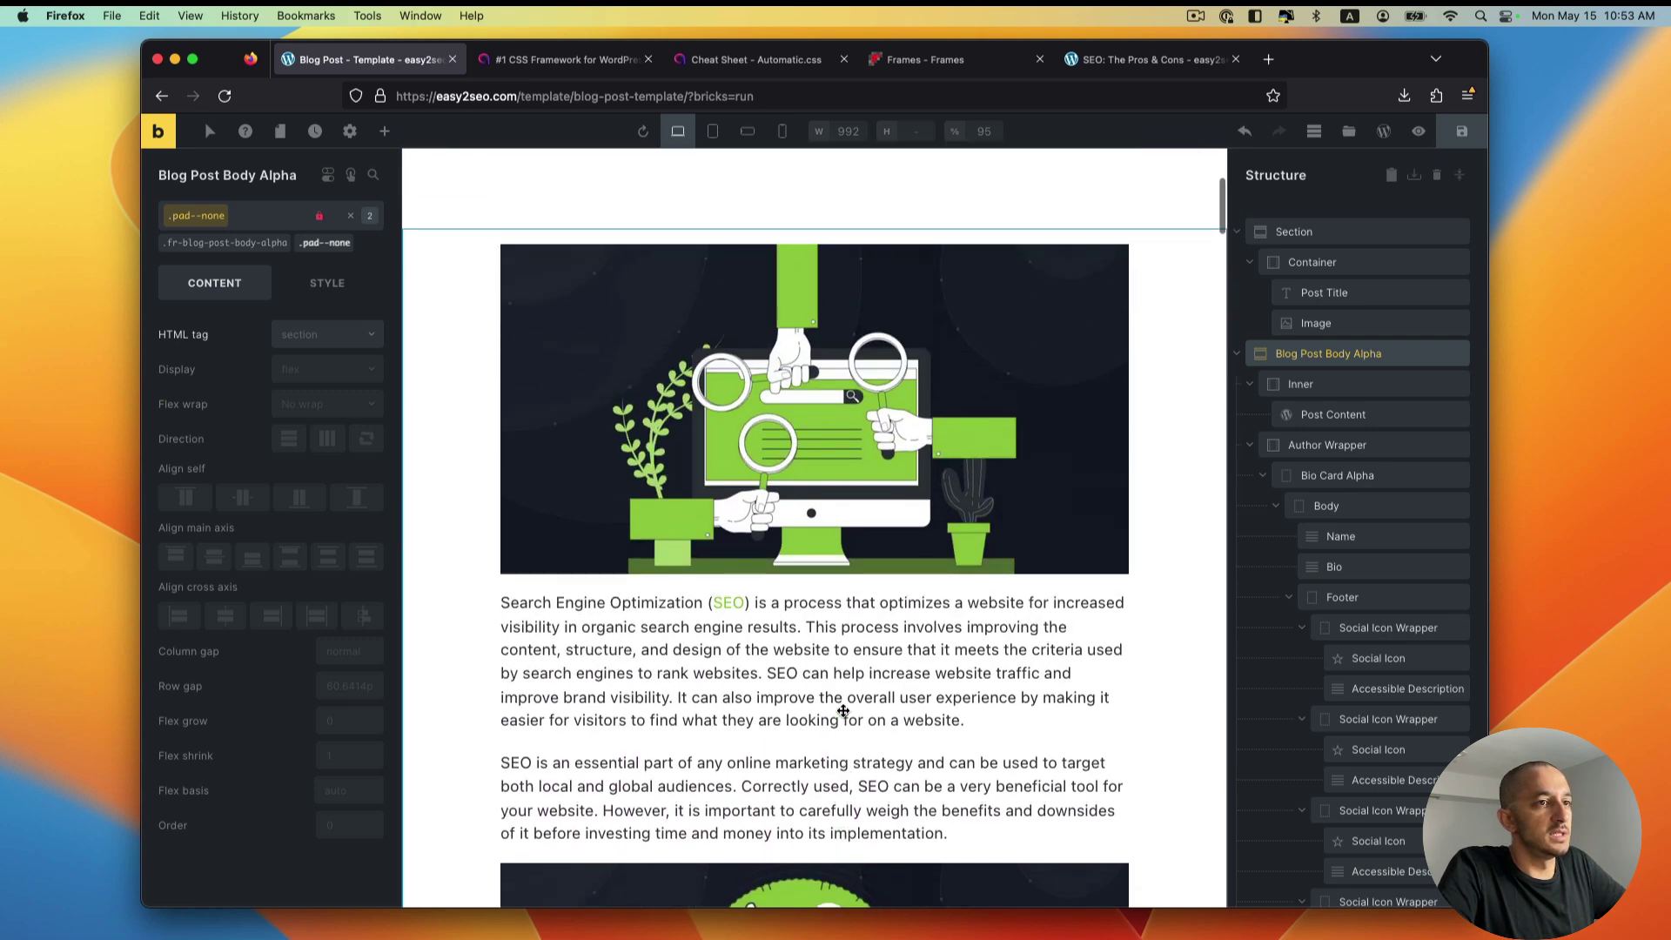
left_click(350, 215)
Step: Save the template and reload the live "SEO: The Pros & Cons" post to review its title section and article body
left_click(1463, 135)
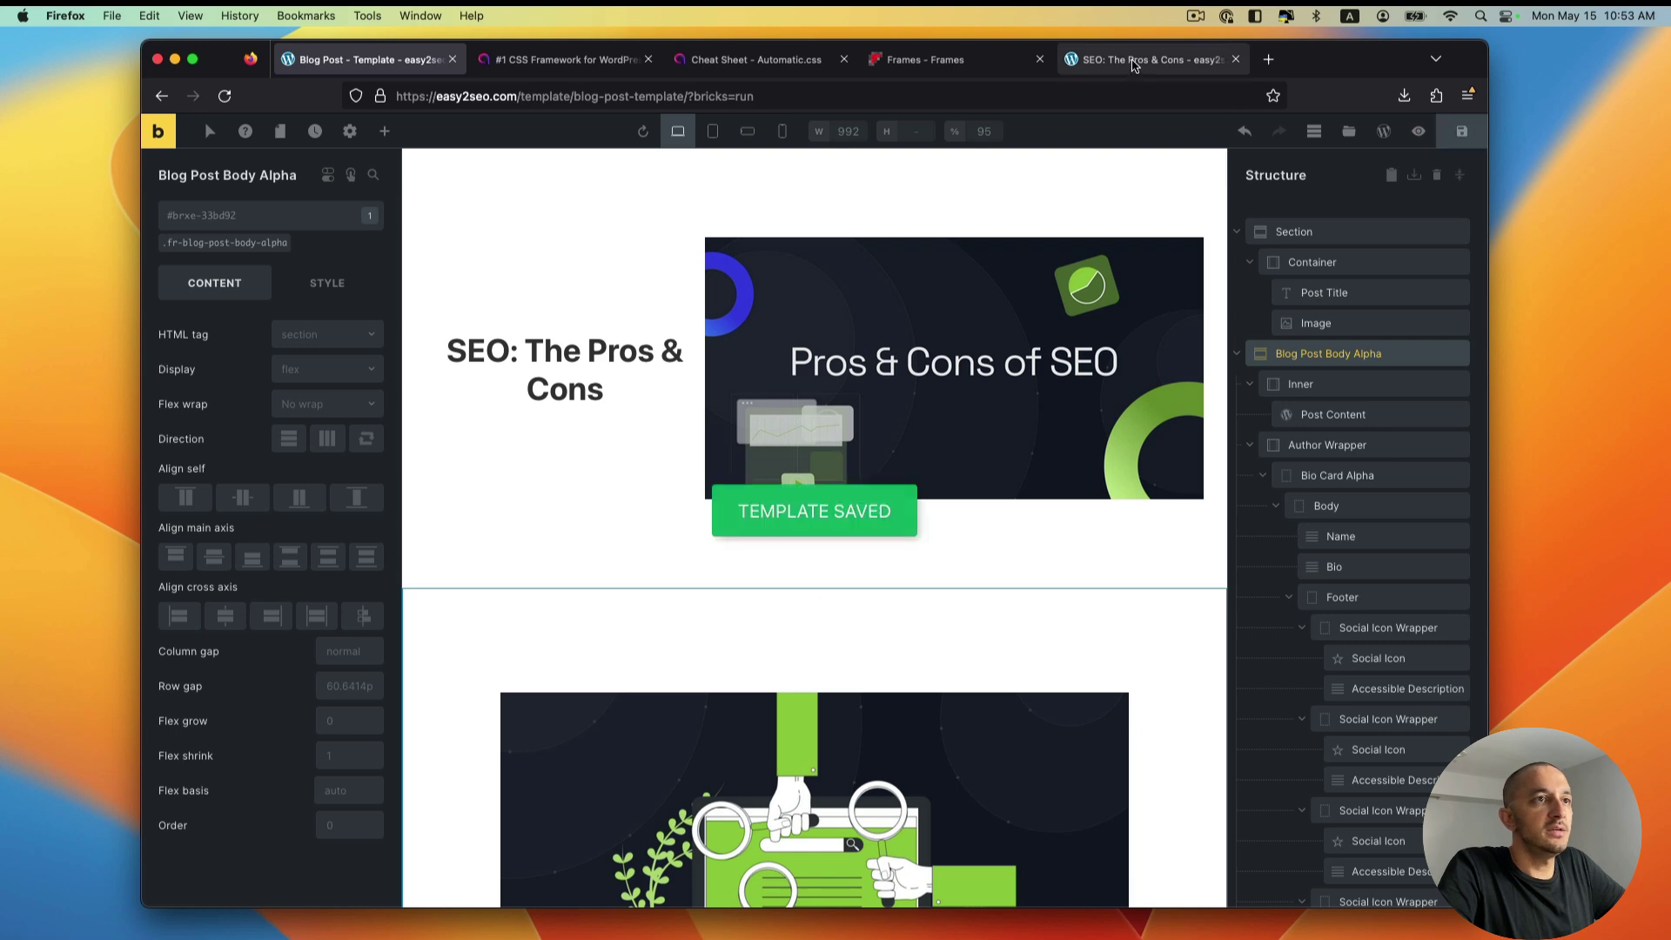
left_click(1136, 59)
key("super+r")
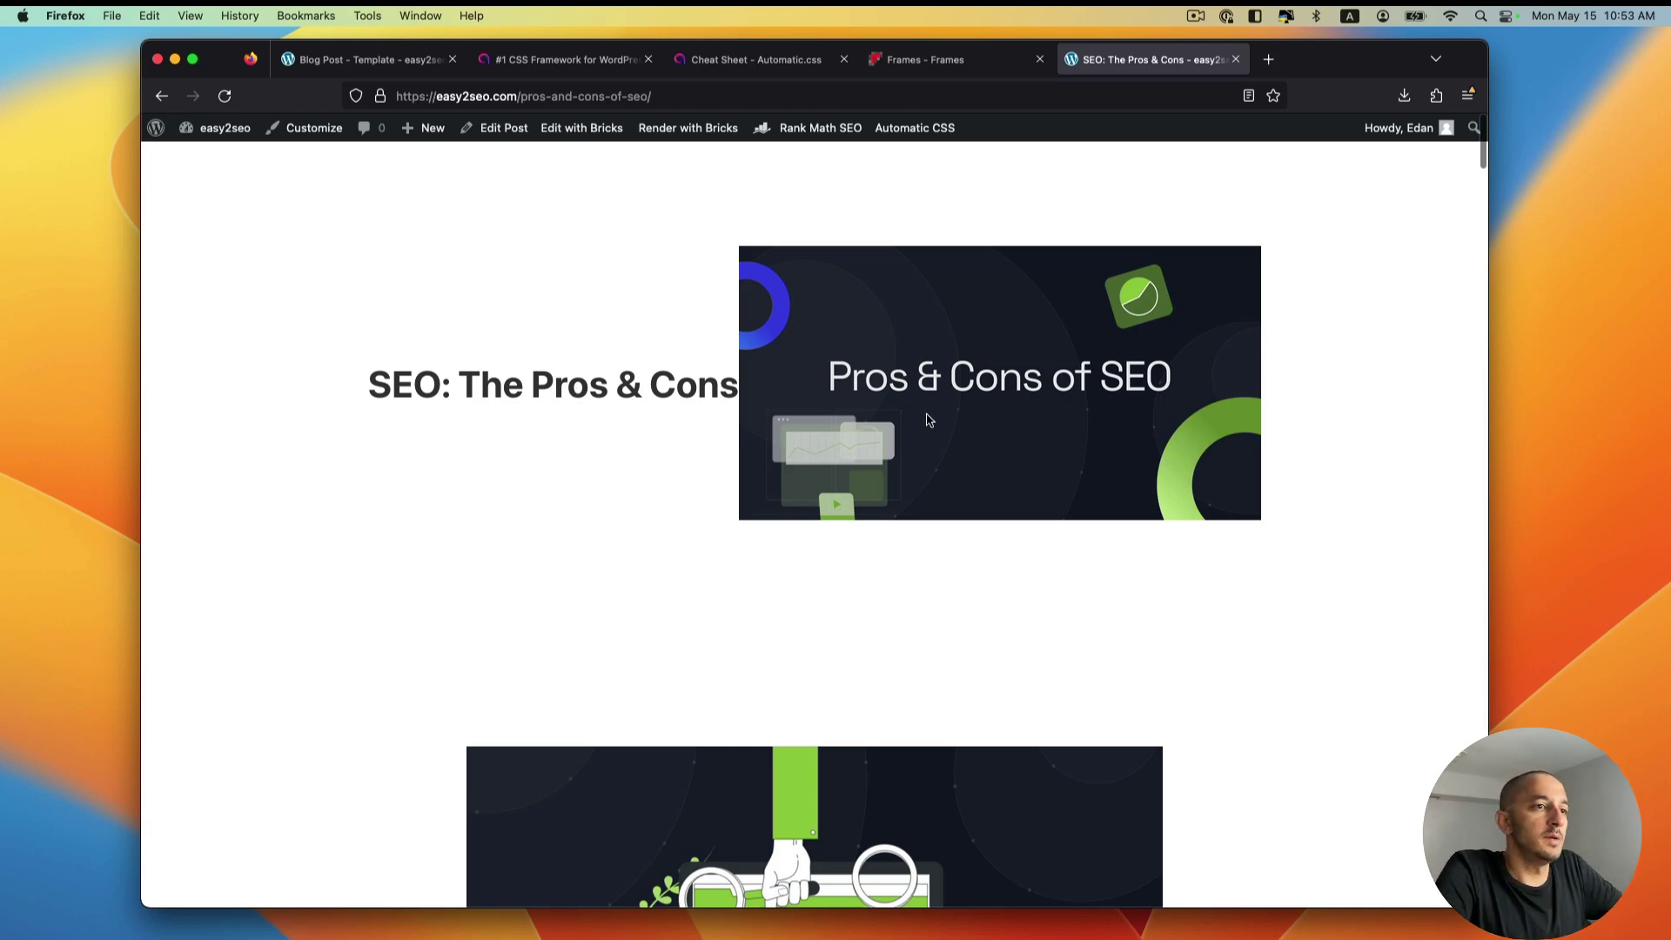
scroll(958, 599, "down", 8)
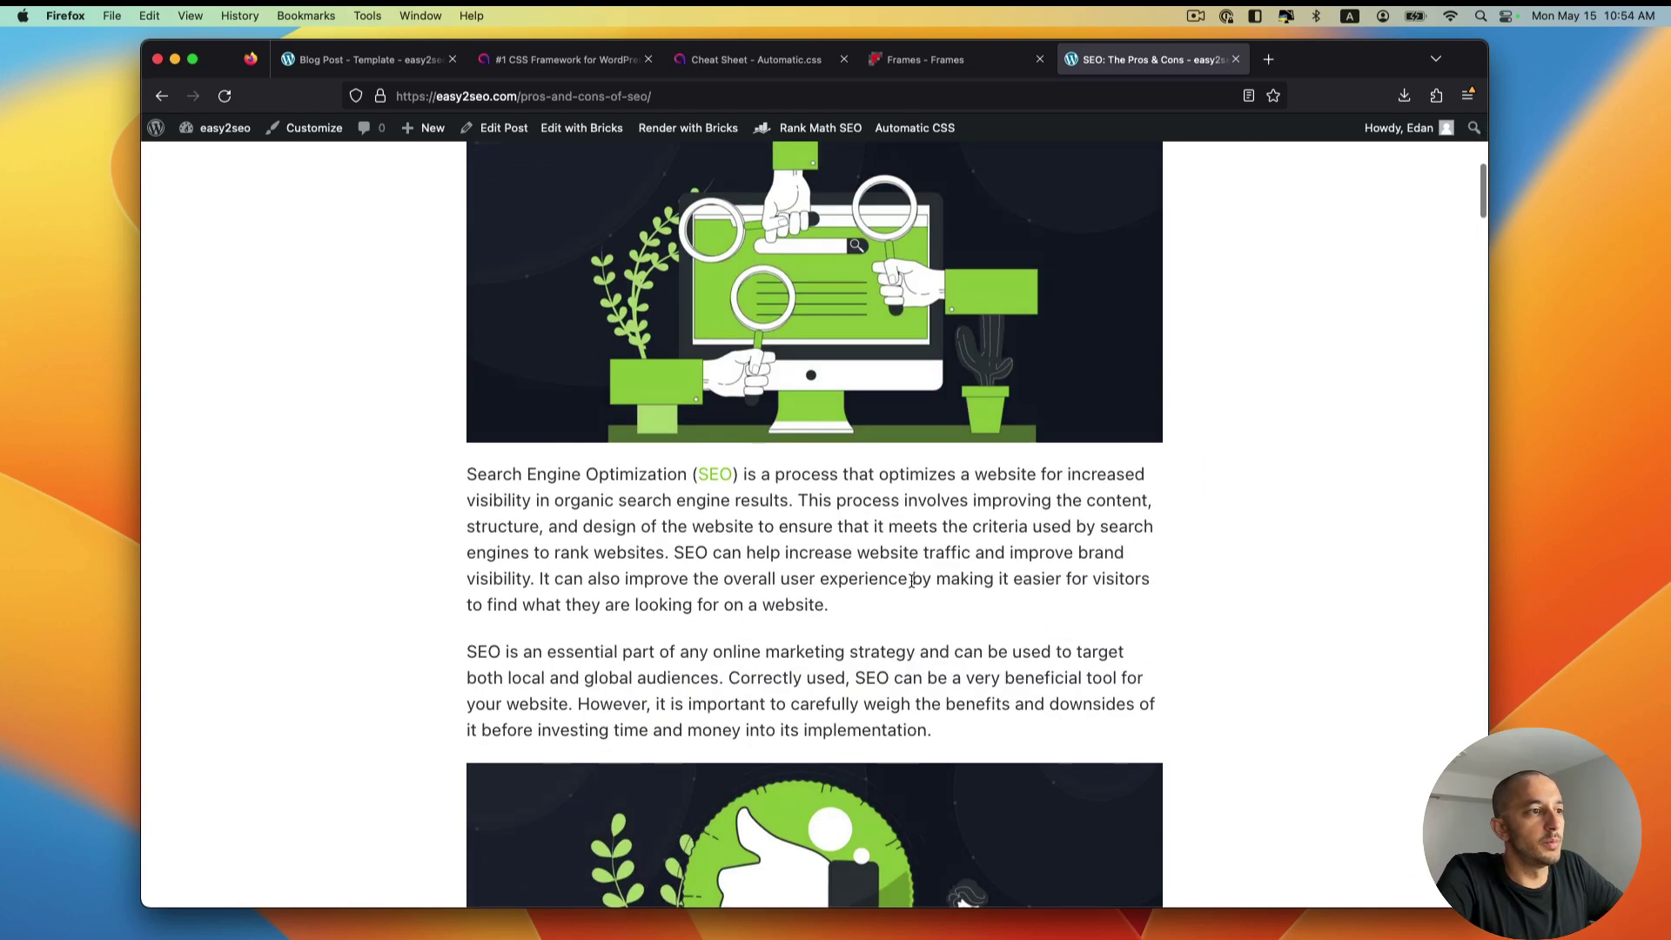
scroll(911, 581, "down", 20)
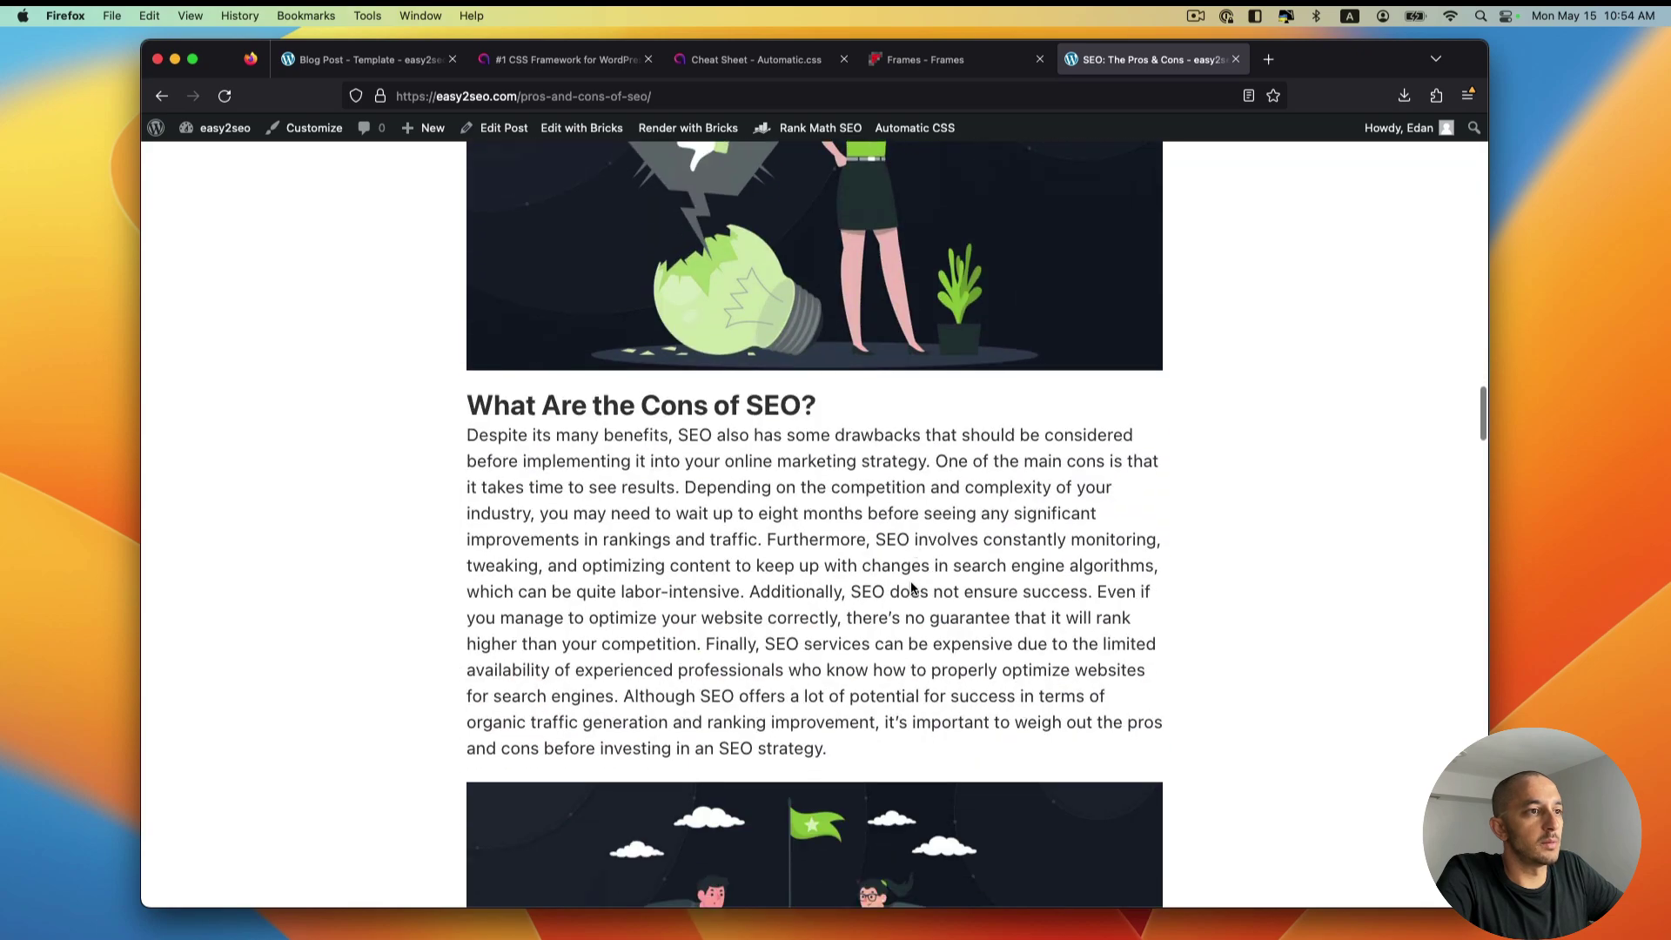
scroll(912, 590, "down", 10)
scroll(911, 585, "up", 15)
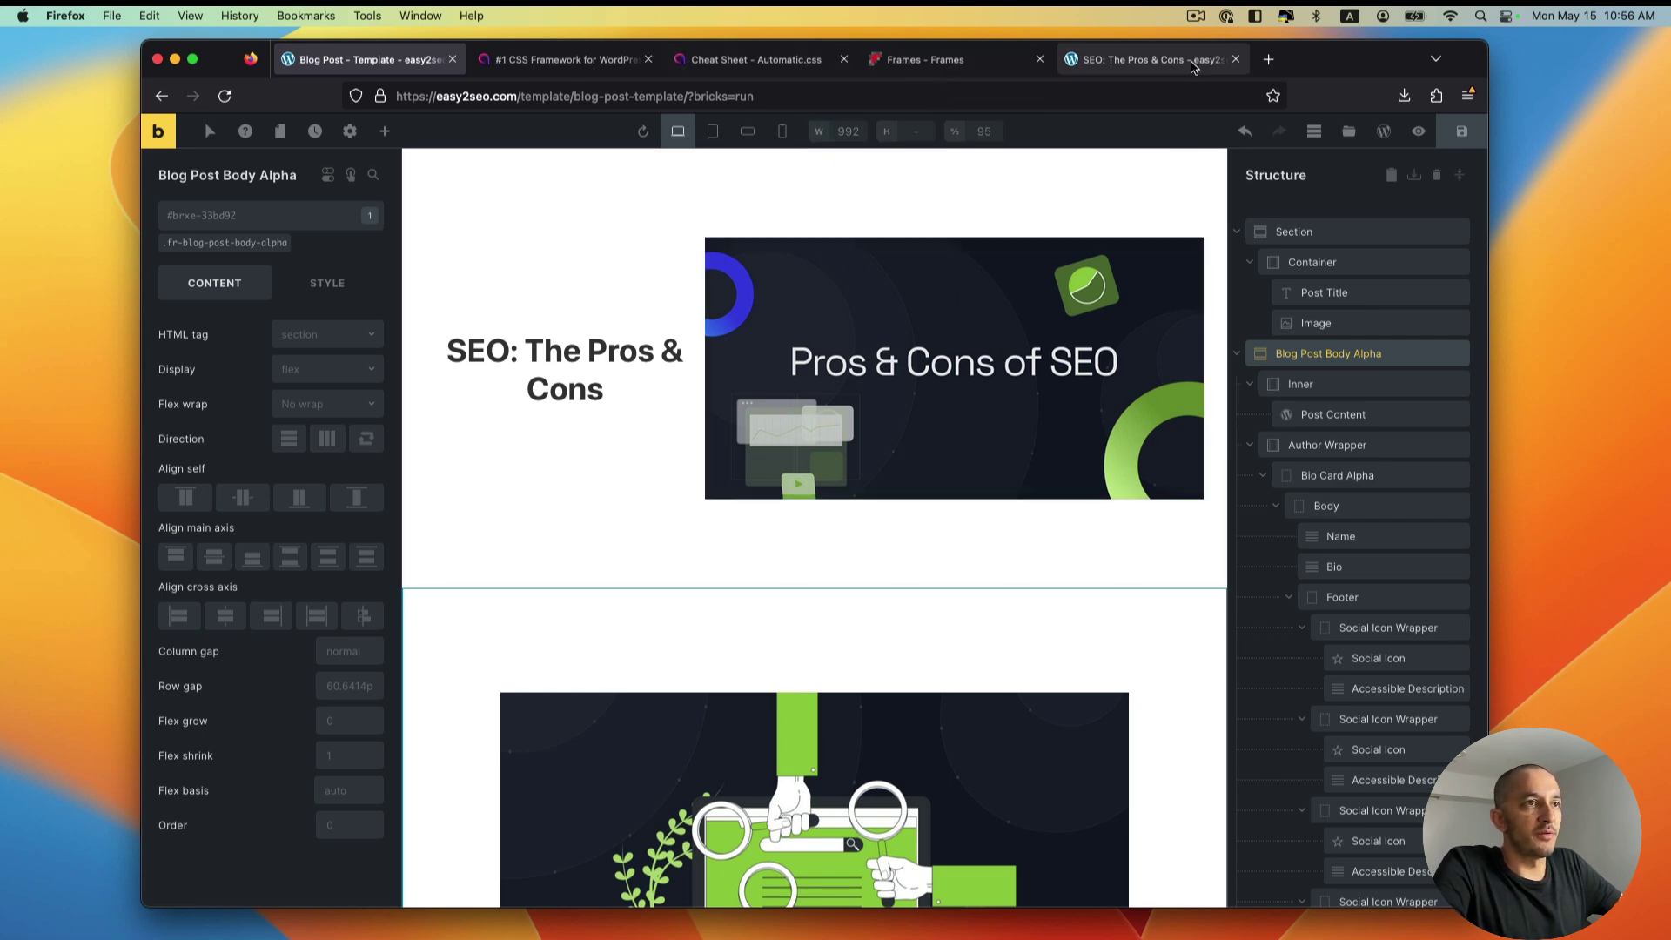
Step: Return to the live post and examine the spacing around the title and image section and the article body
left_click(1150, 66)
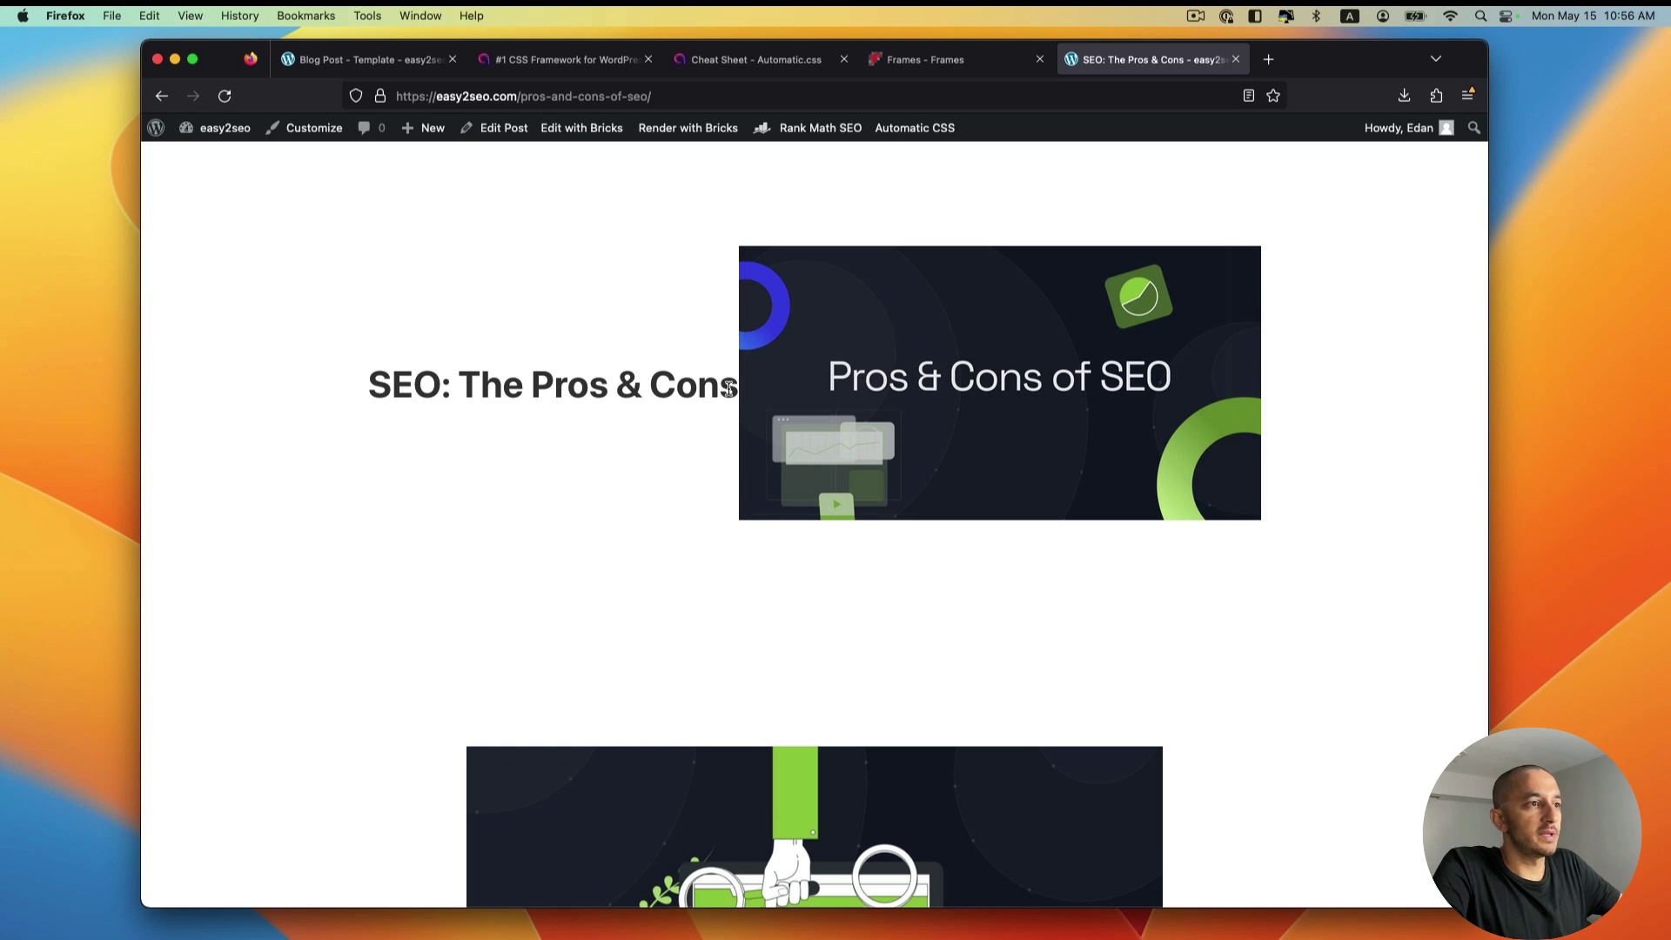
scroll(783, 435, "down", 5)
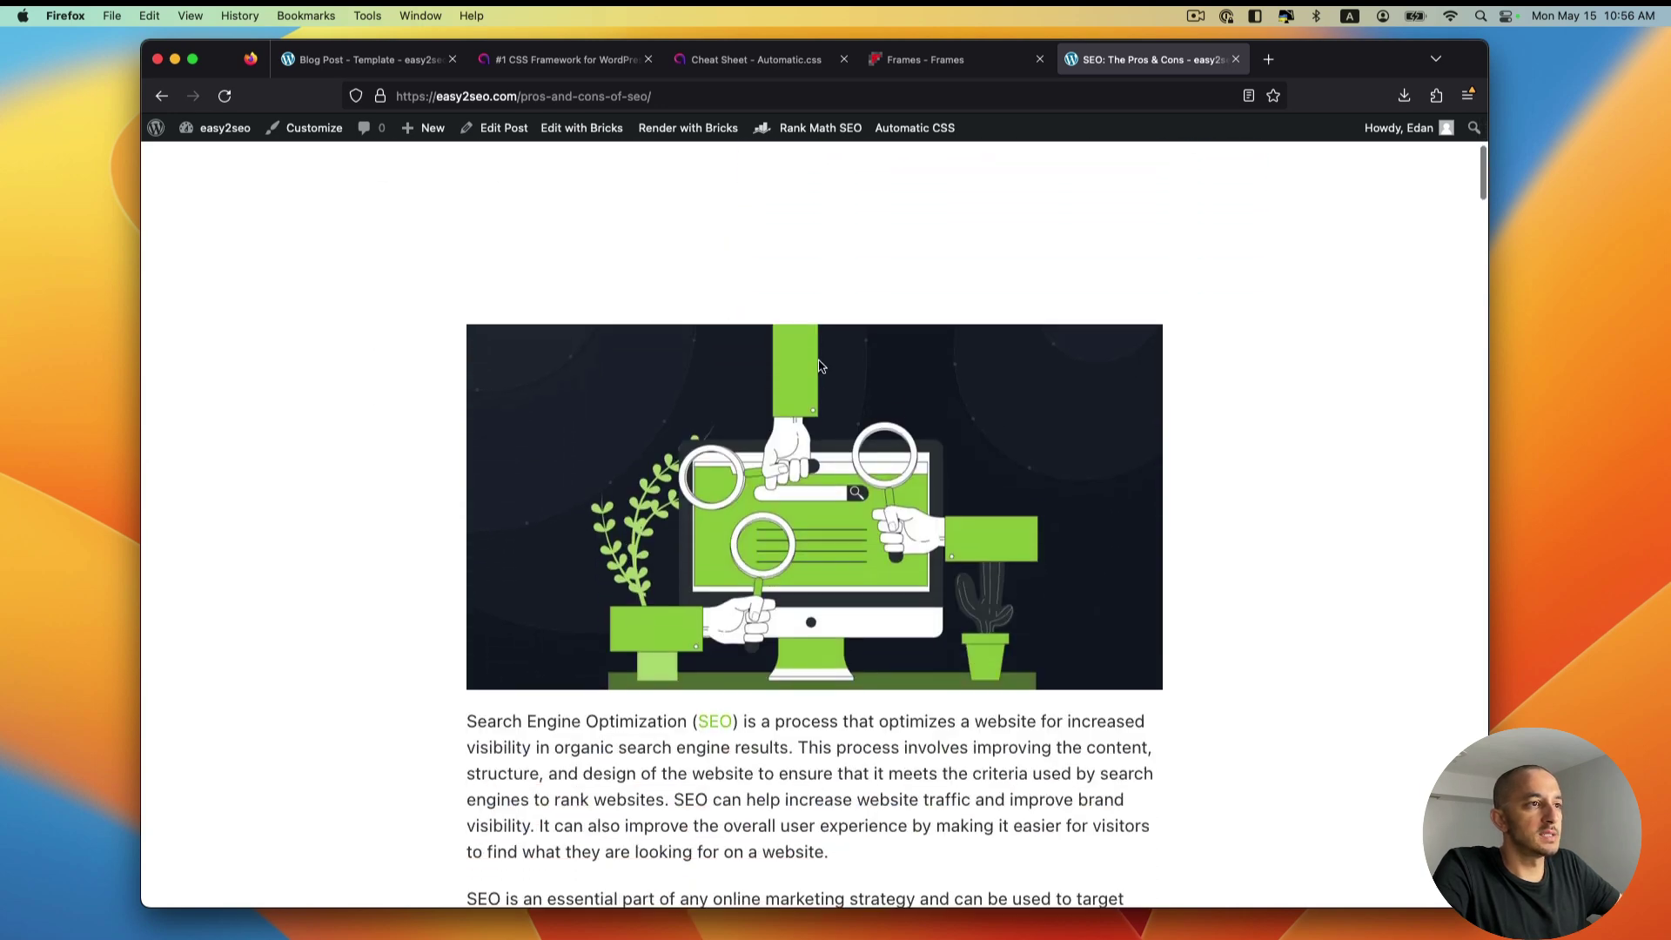
scroll(902, 448, "up", 2)
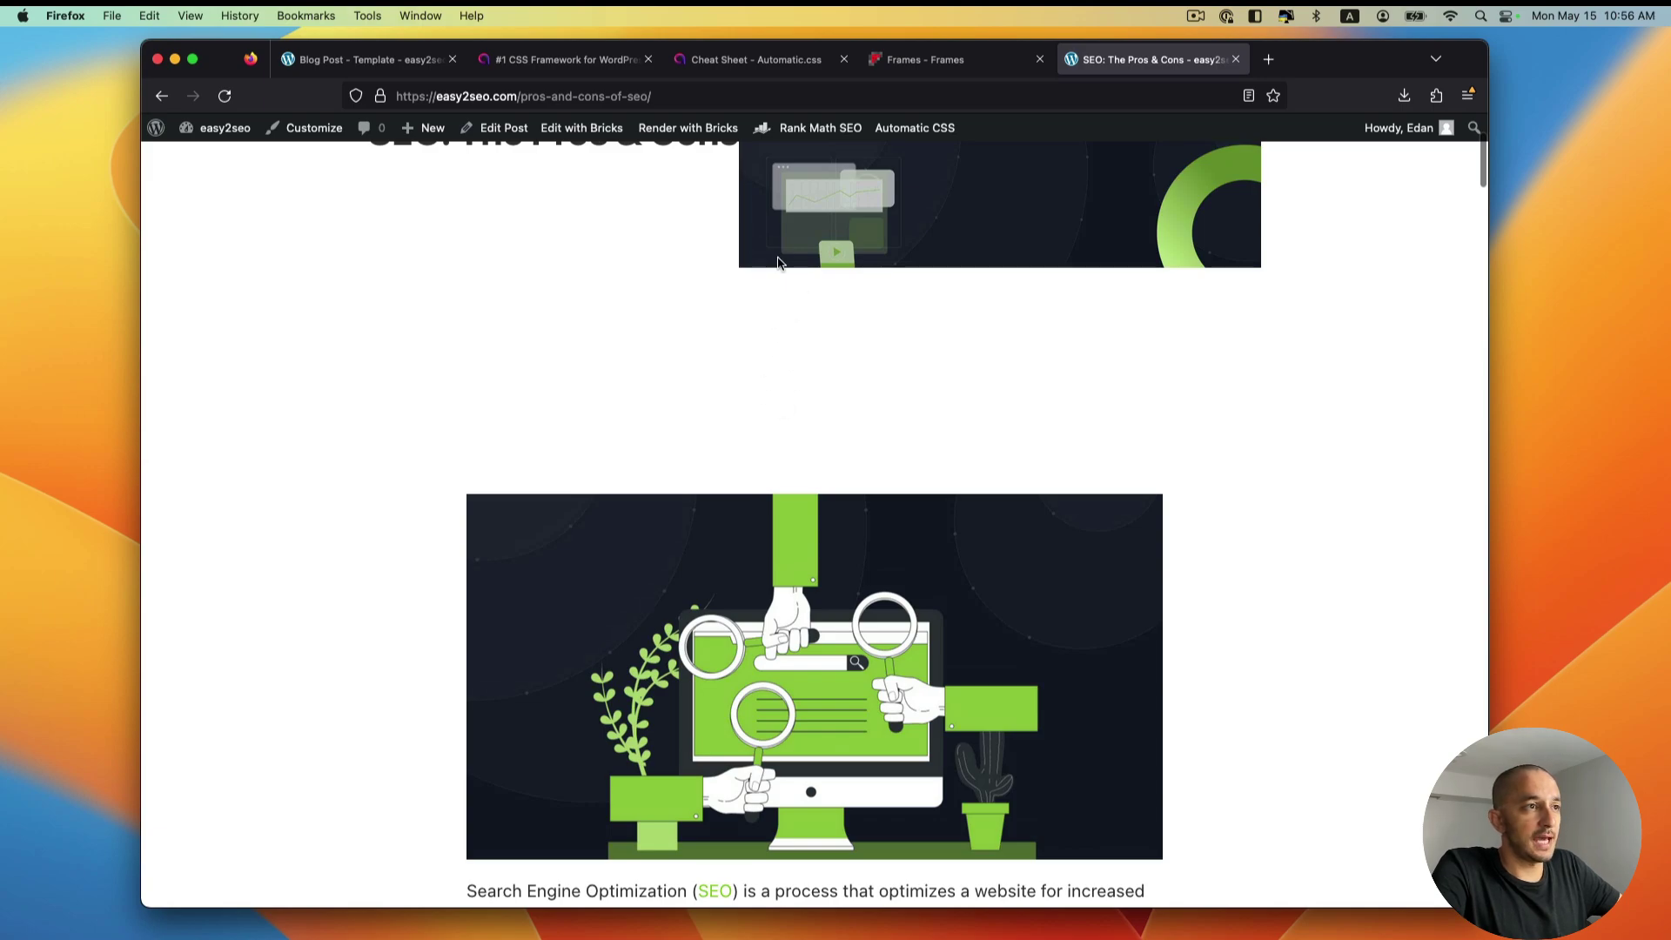
scroll(711, 356, "down", 20)
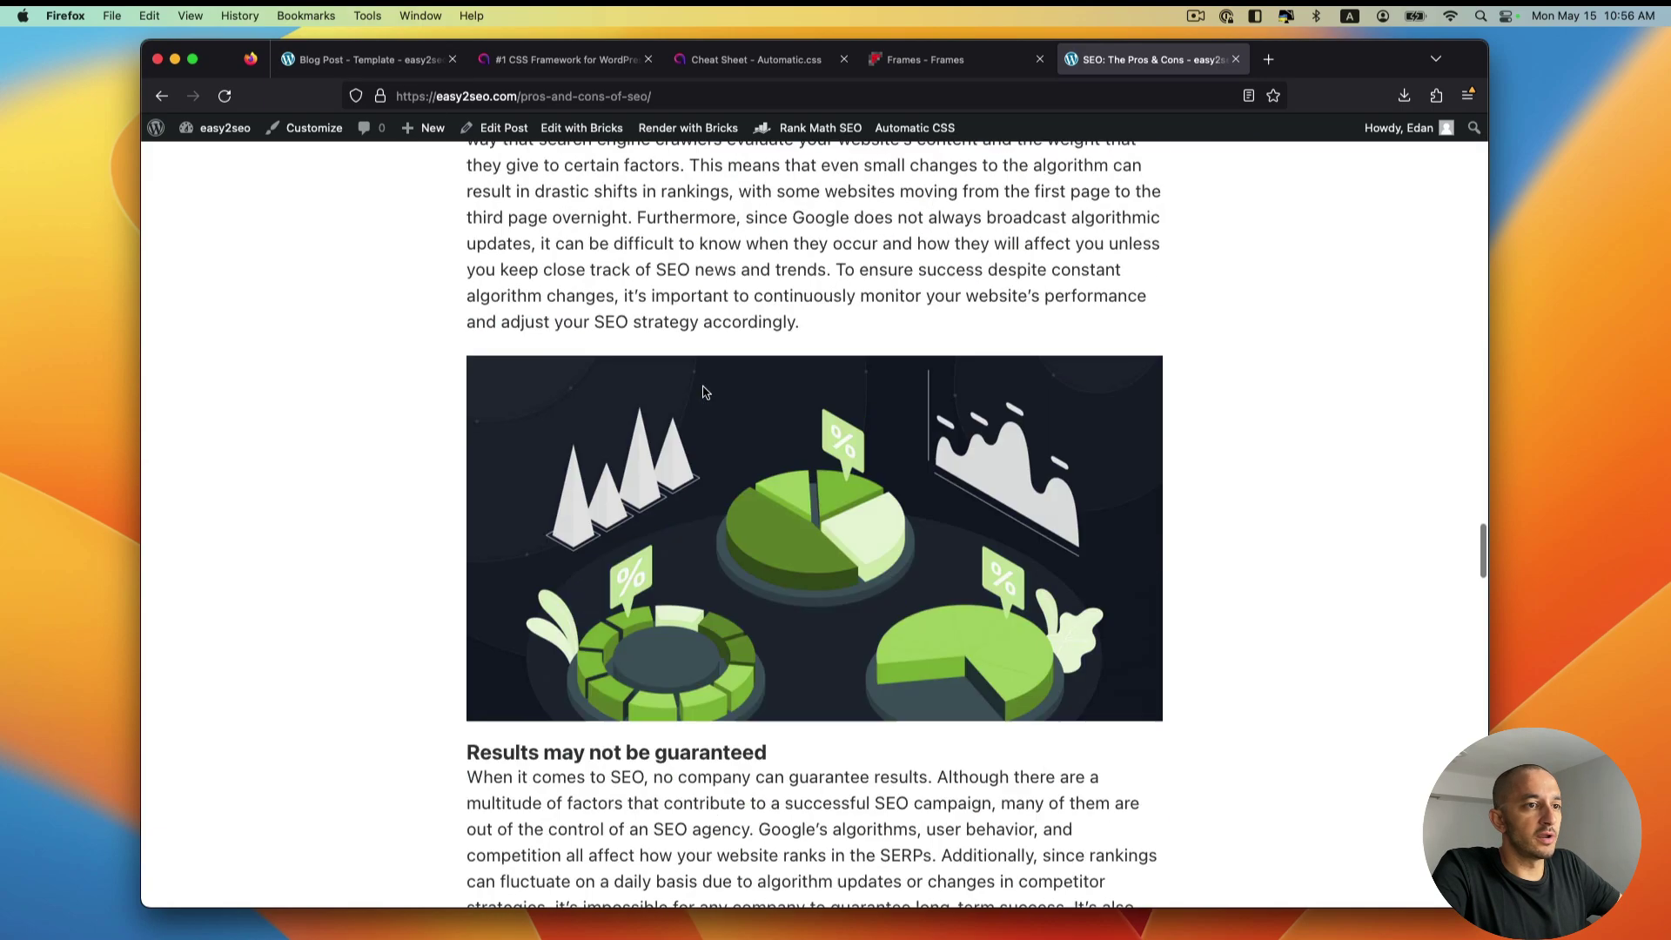
Step: Review the remainder of the live post down to its conclusion and the author bio with social icons
scroll(710, 356, "down", 5)
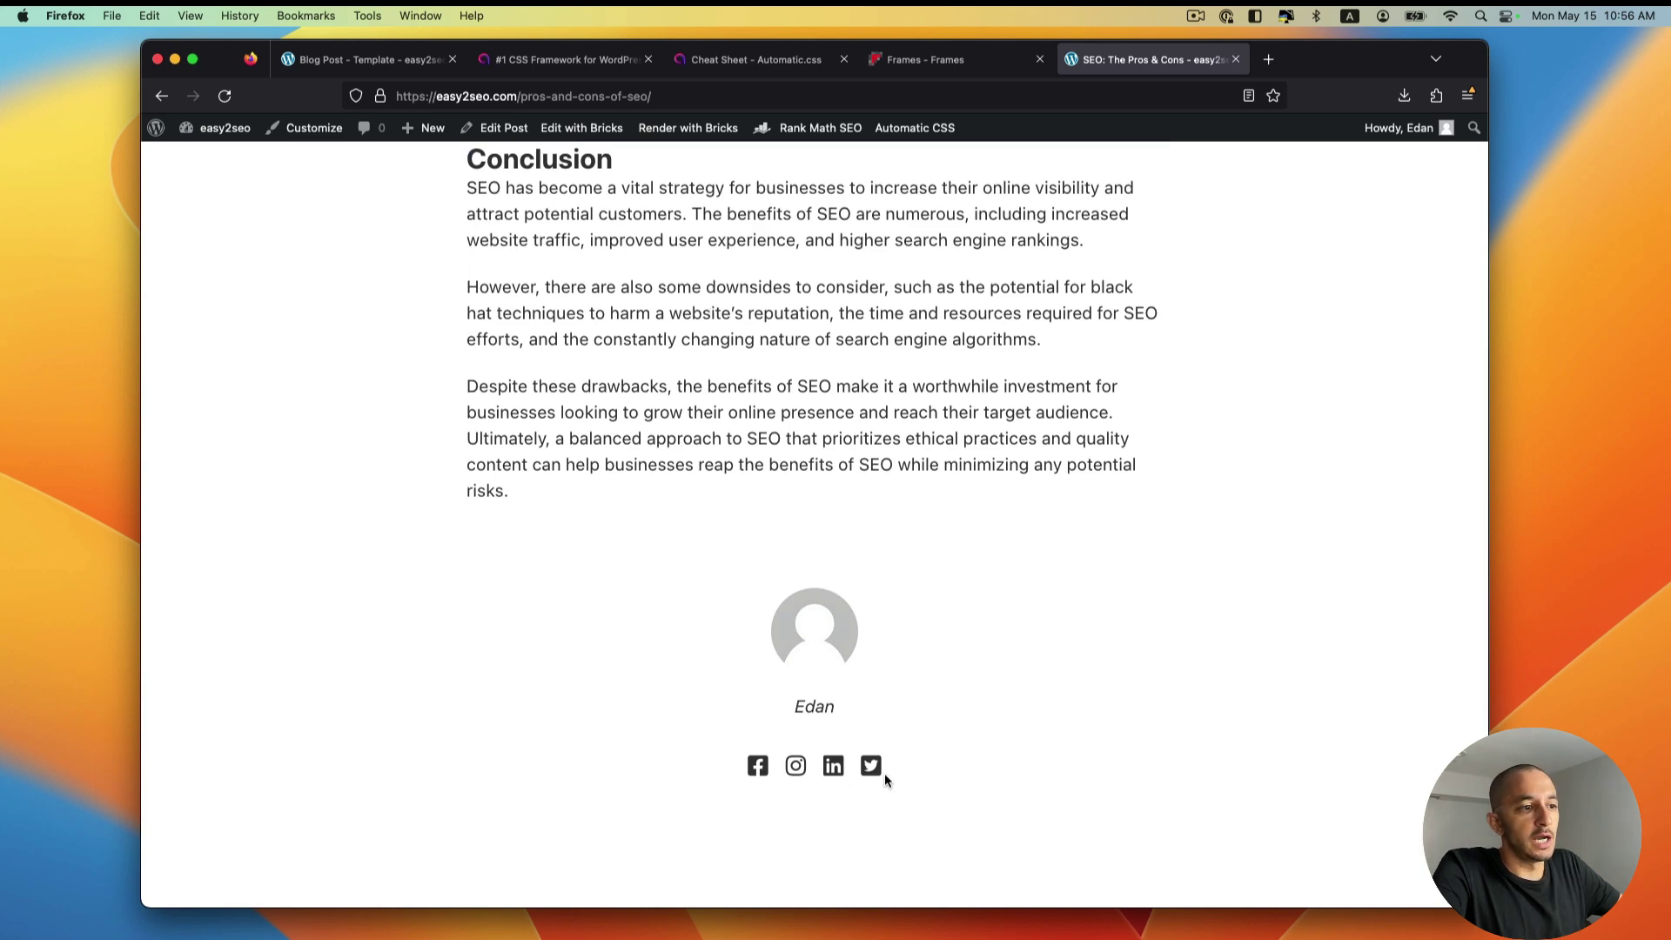
scroll(679, 506, "up", 13)
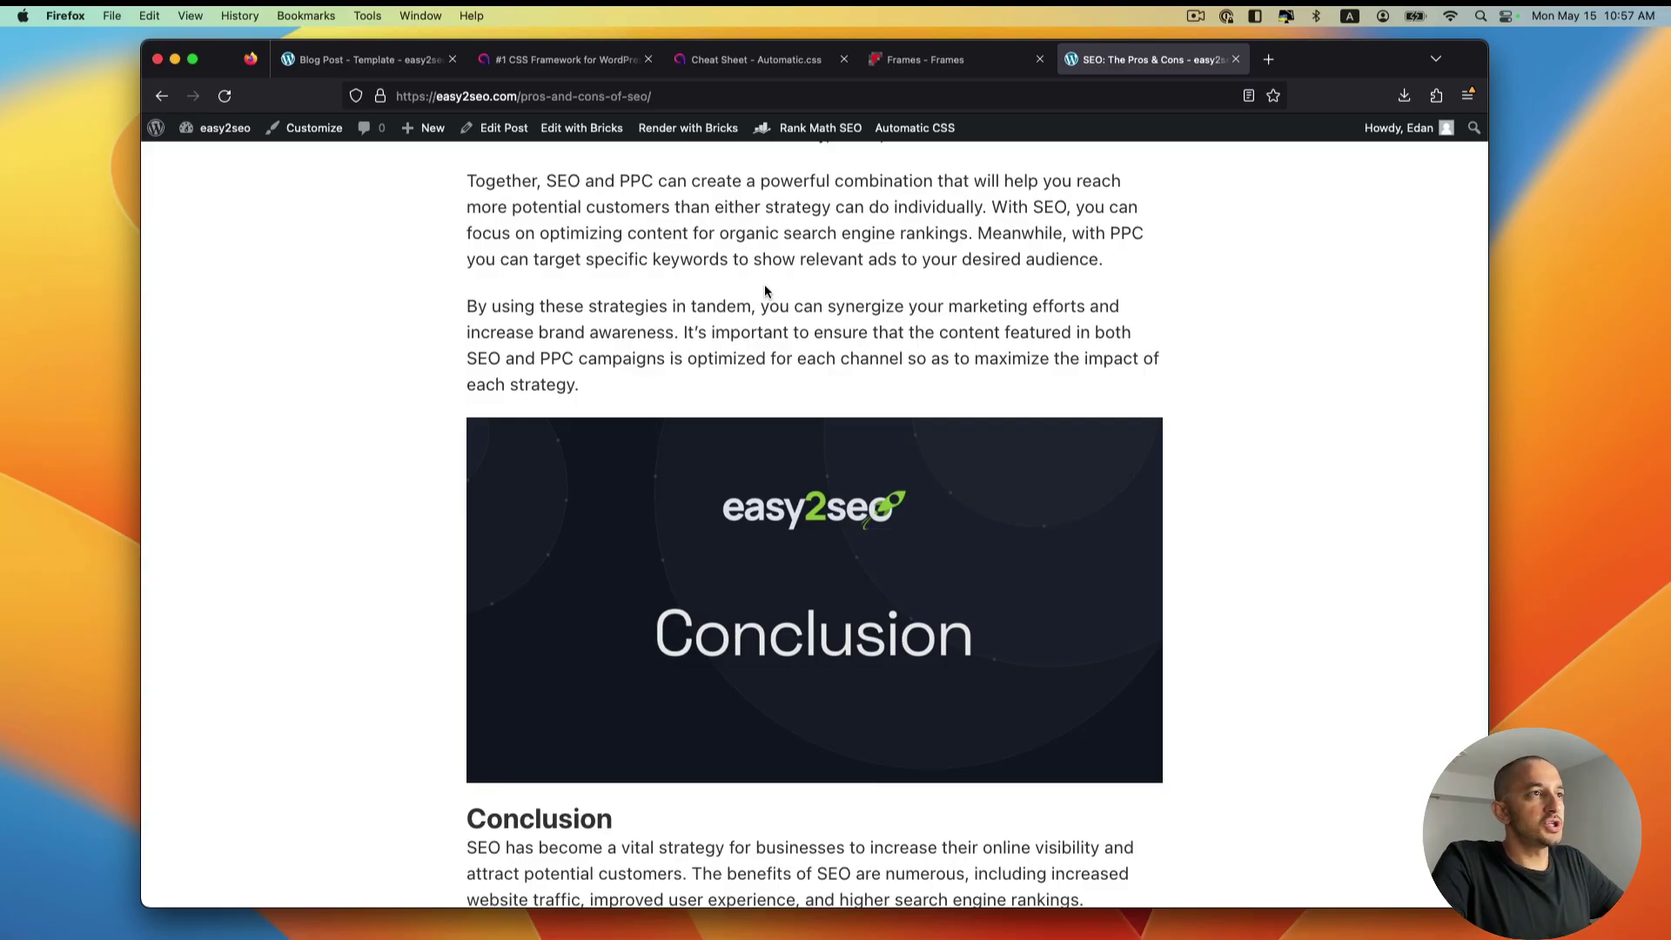
Step: Look over the Frames library listing and the section padding utilities in the Automatic.css cheat sheet
left_click(772, 63)
left_click(948, 63)
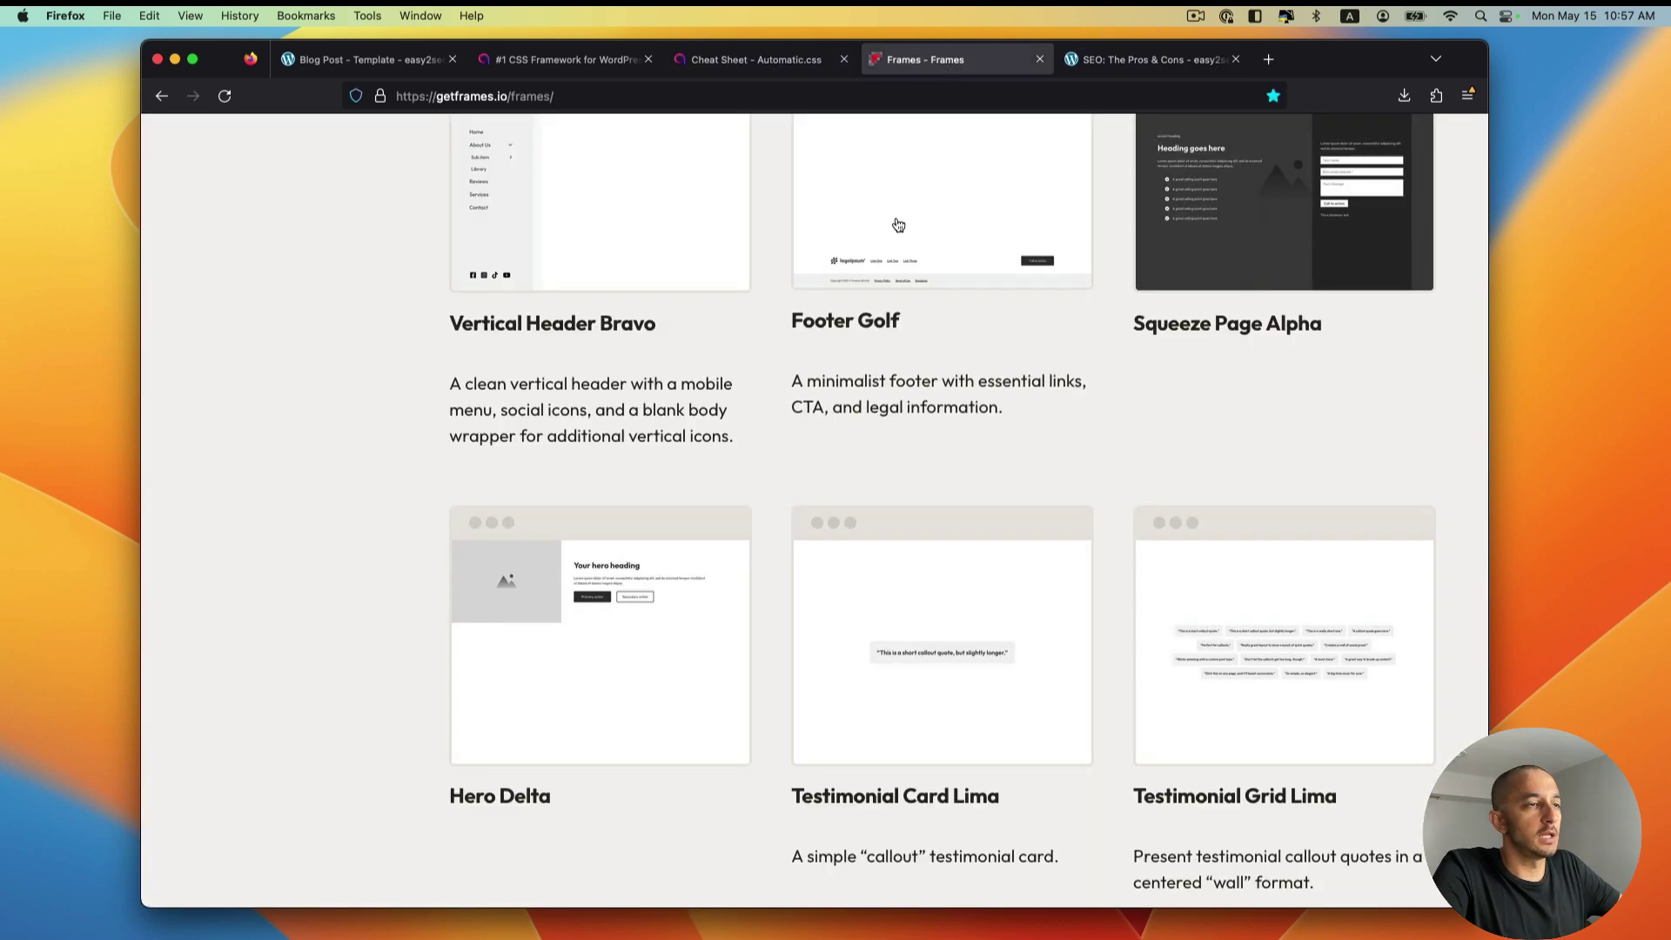
scroll(898, 226, "up", 10)
left_click(754, 62)
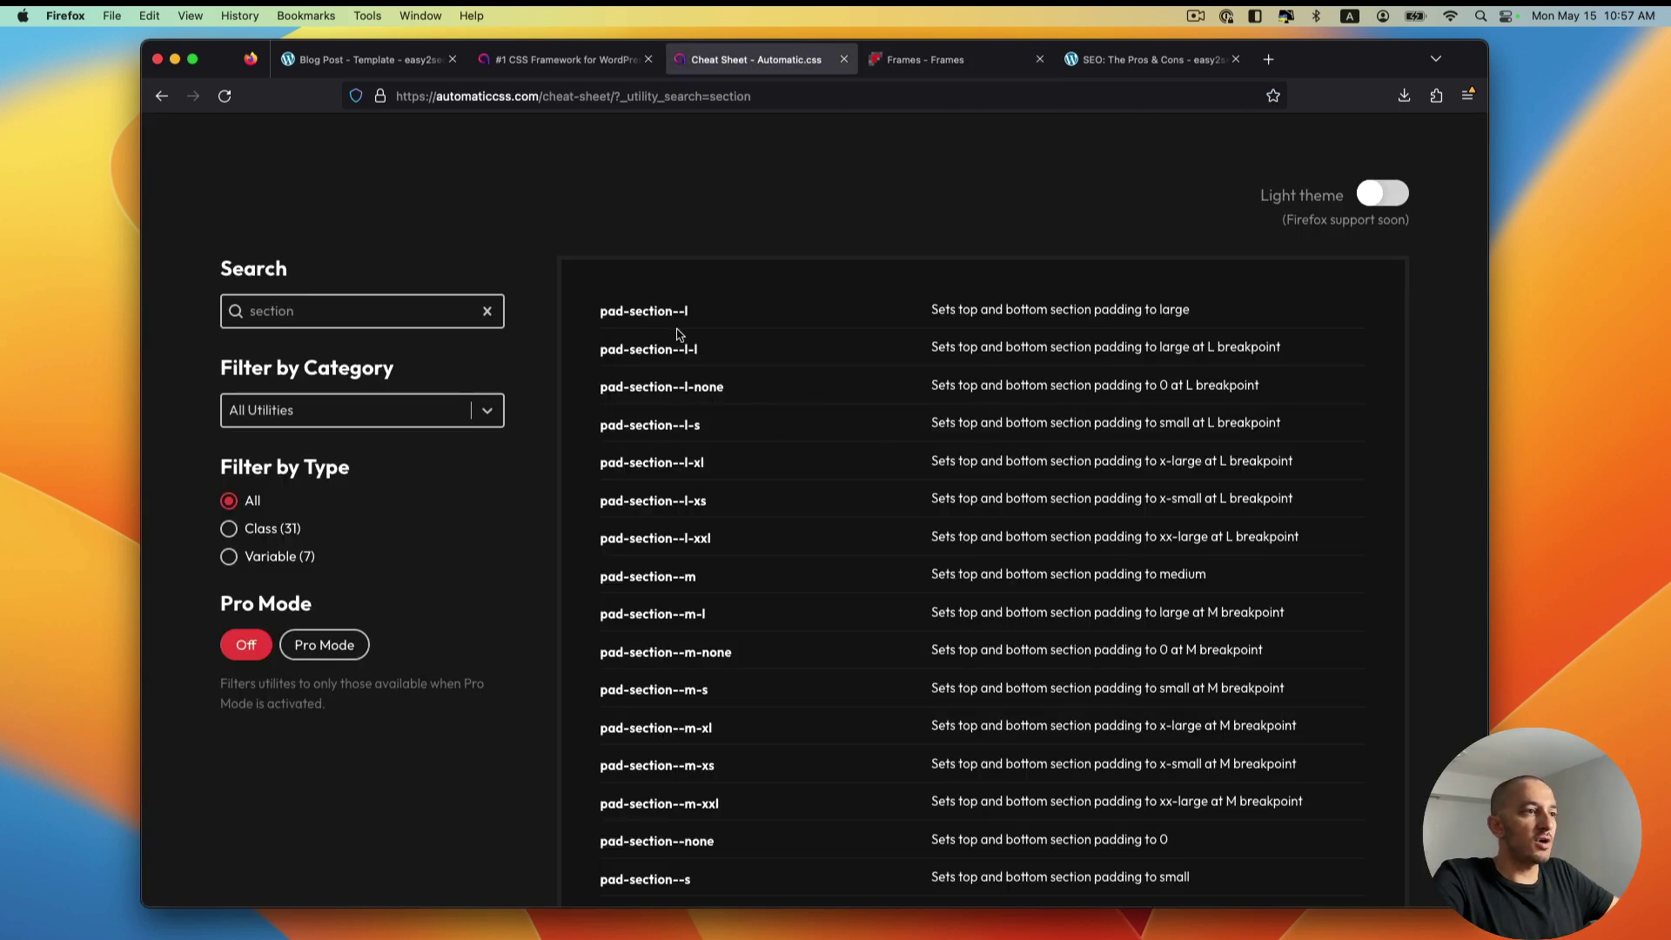
left_click(909, 61)
left_click(755, 61)
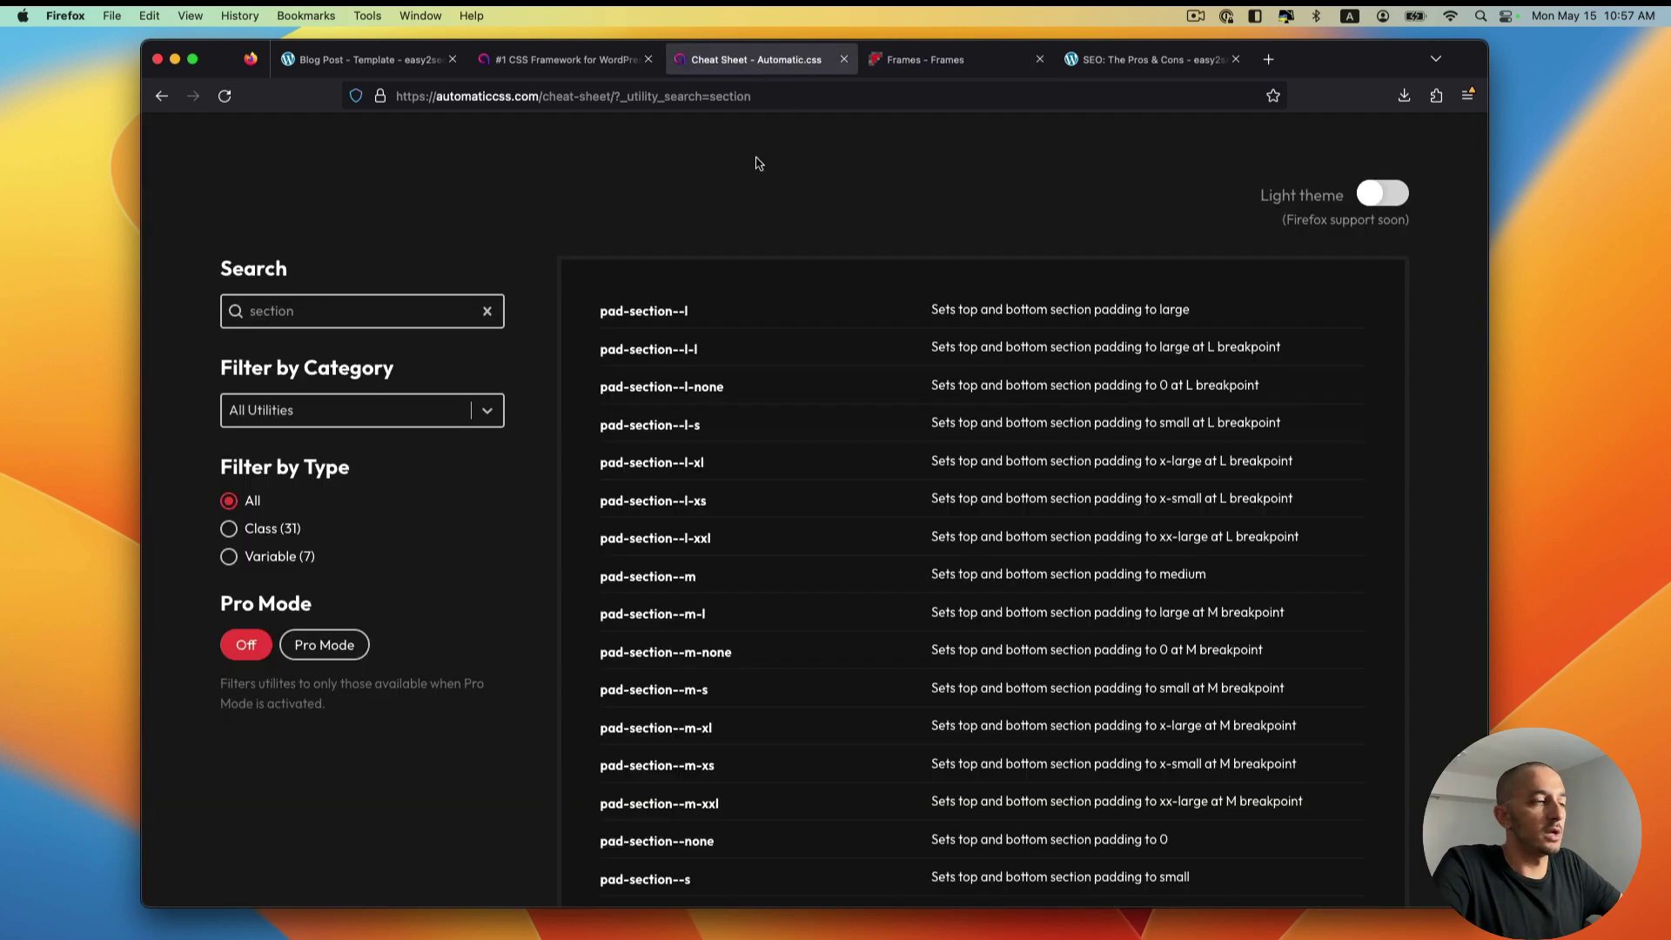
Step: Open the Automatic.css home page from the cheat sheet and read its overview of color, spacing, responsive and grid features
scroll(666, 293, "up", 5)
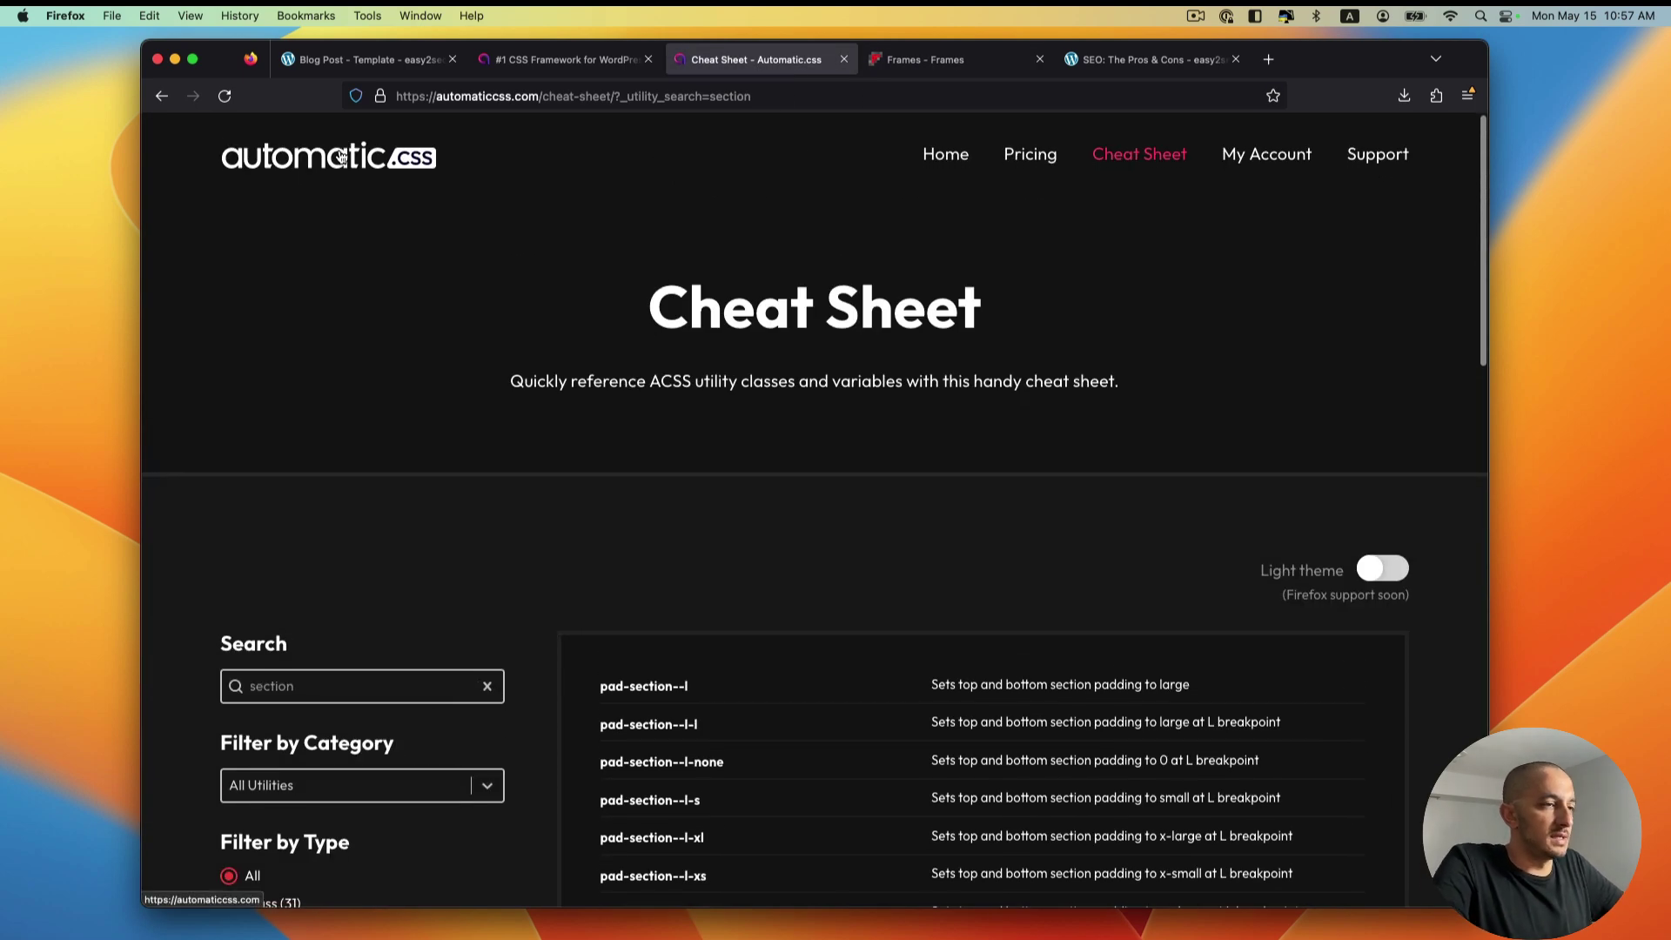
left_click(341, 154)
scroll(958, 628, "down", 15)
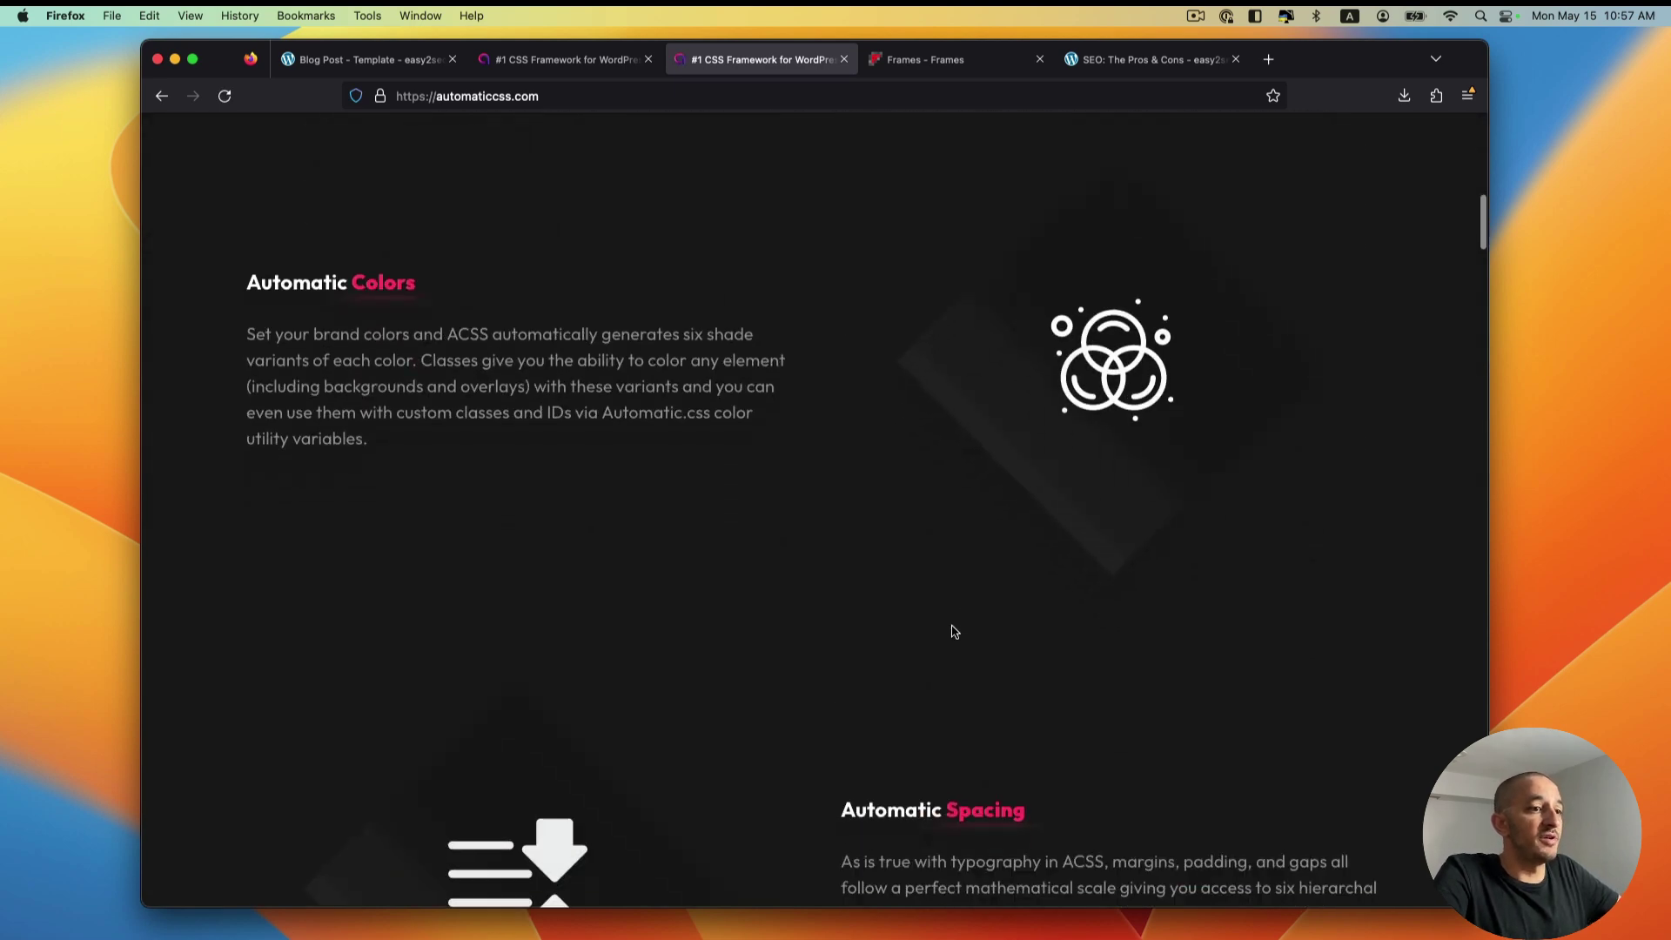
scroll(955, 631, "down", 9)
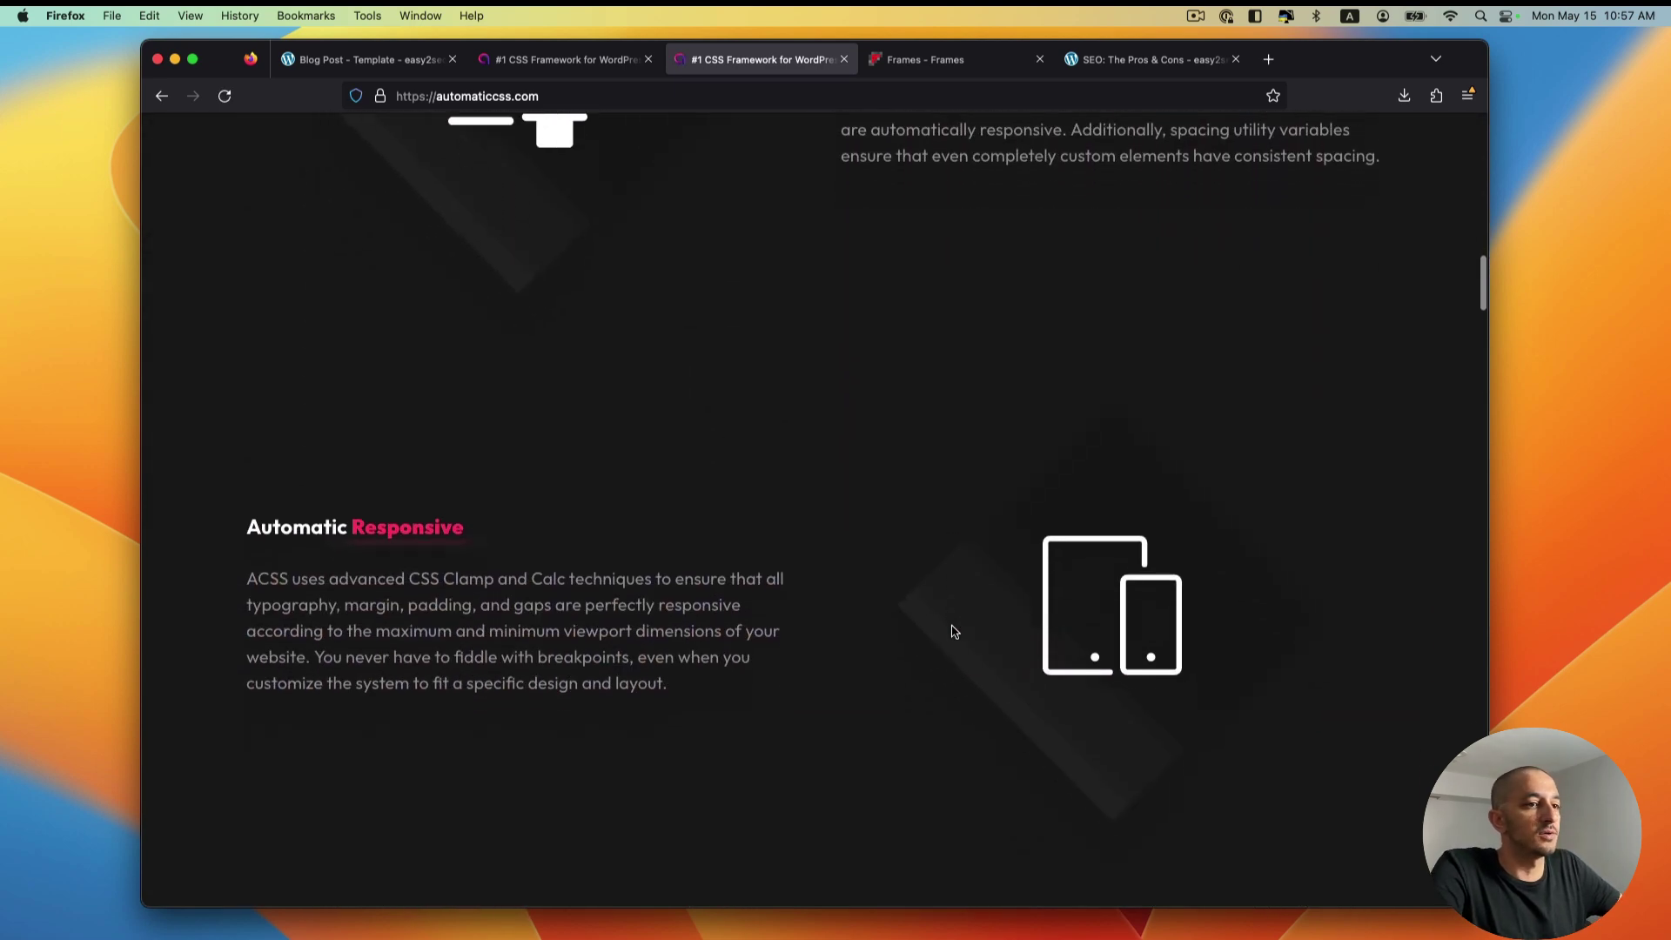
scroll(951, 627, "down", 6)
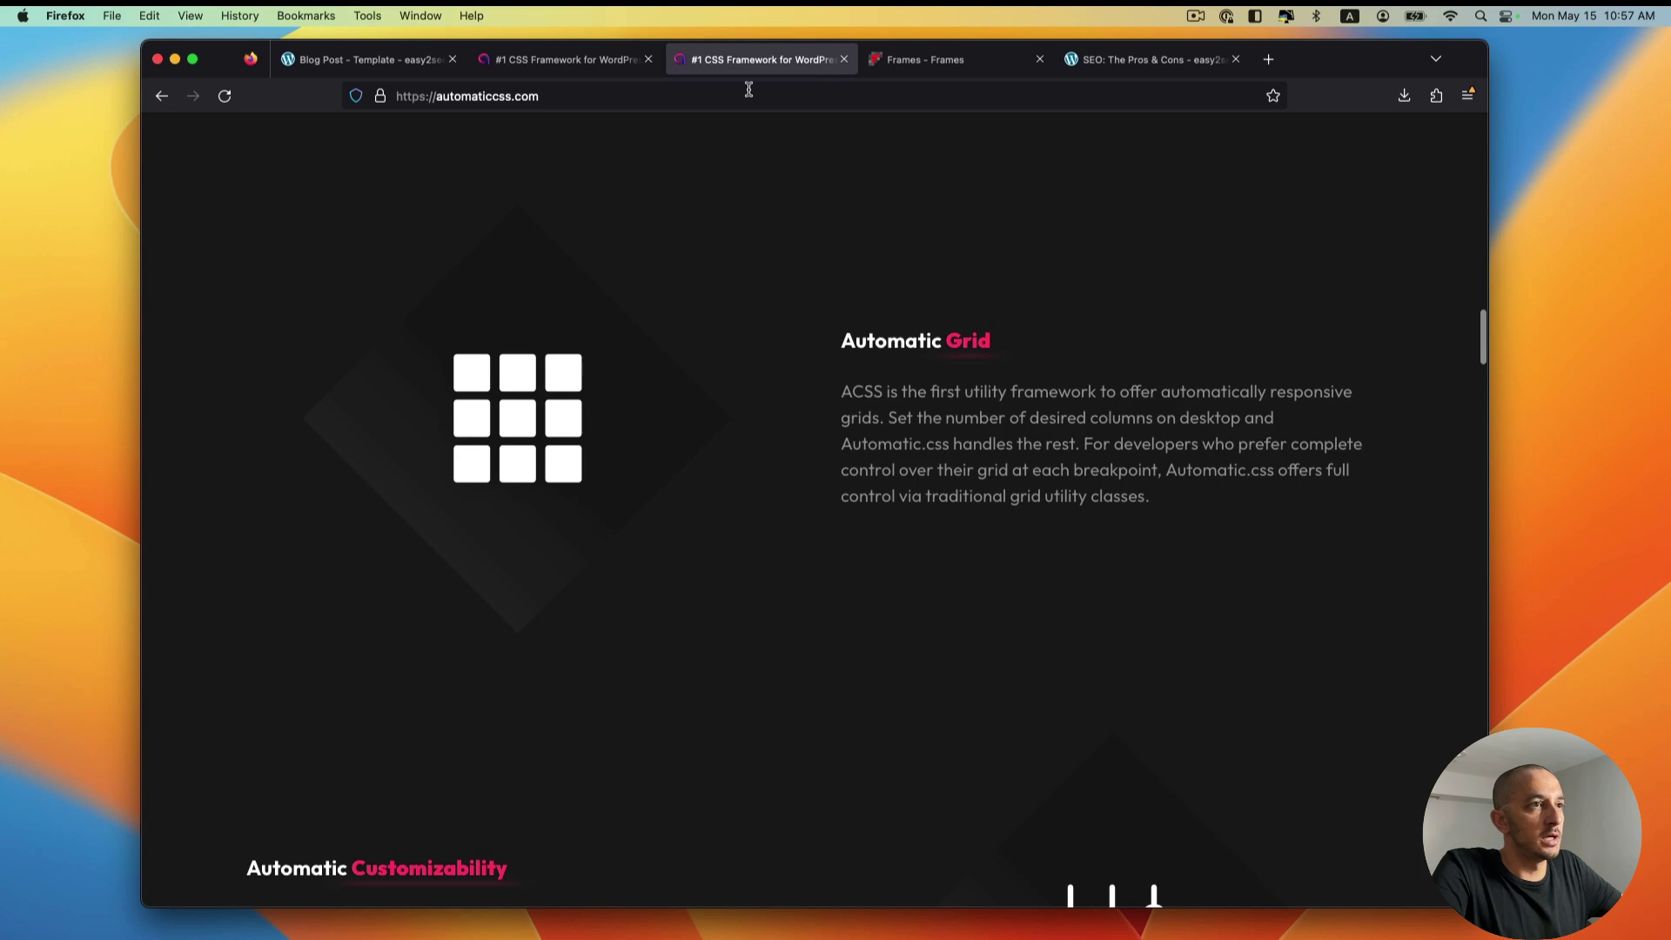
Step: Return to the live SEO pros and cons post and review it from the author bio back up to the title section
left_click(1151, 57)
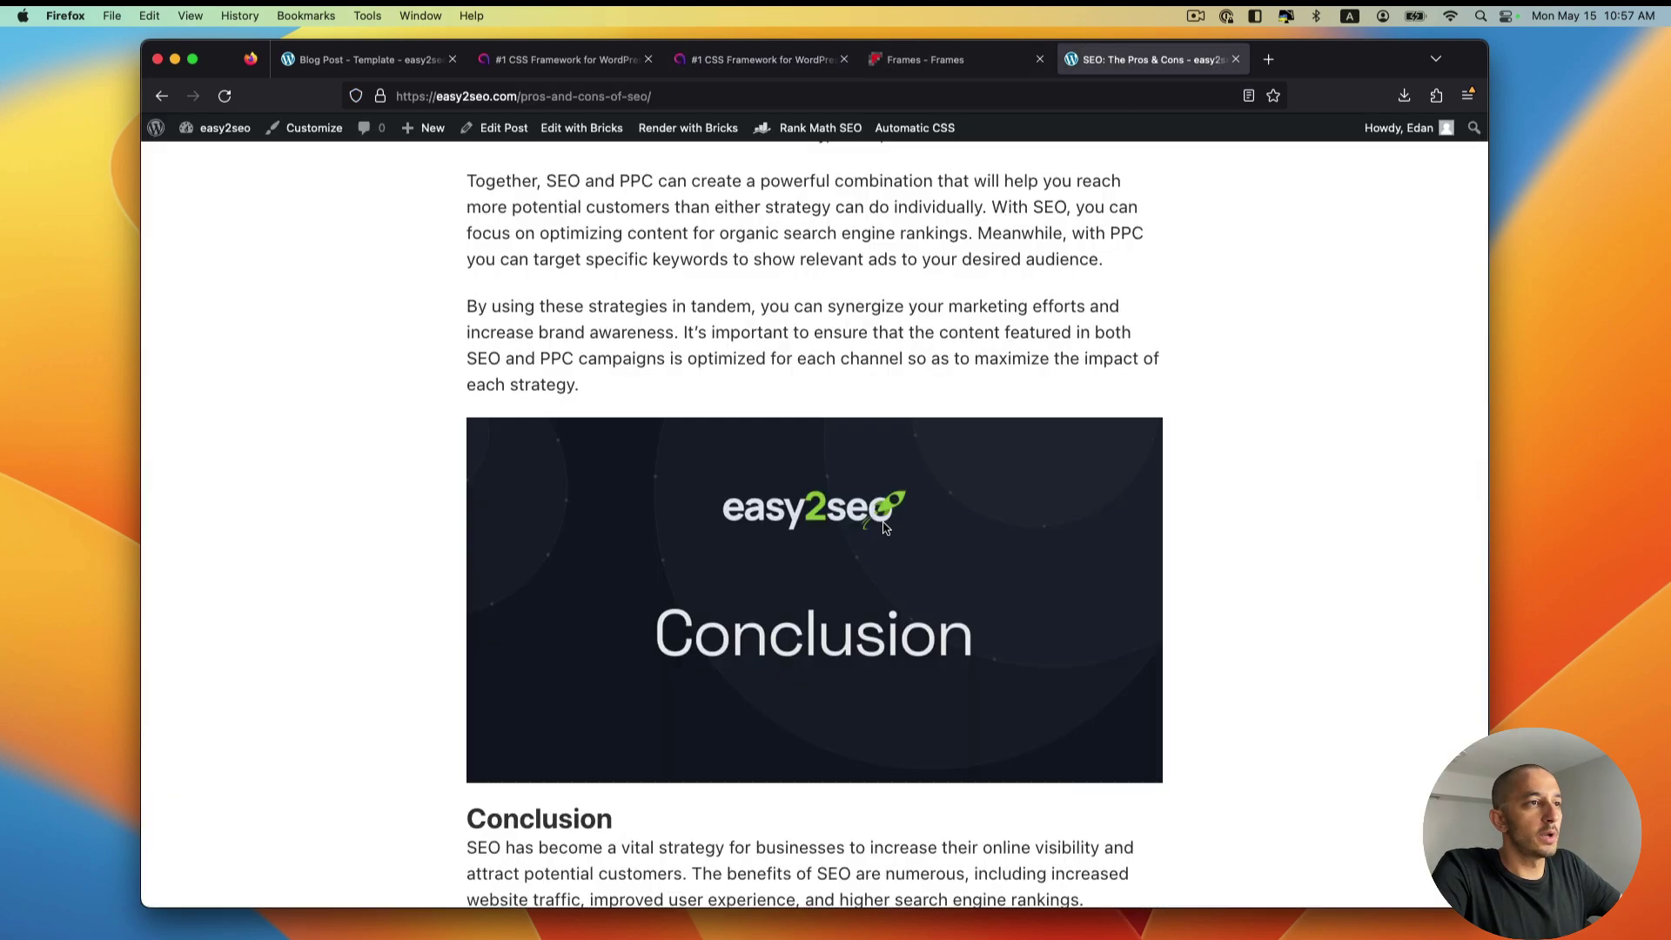
scroll(805, 664, "down", 7)
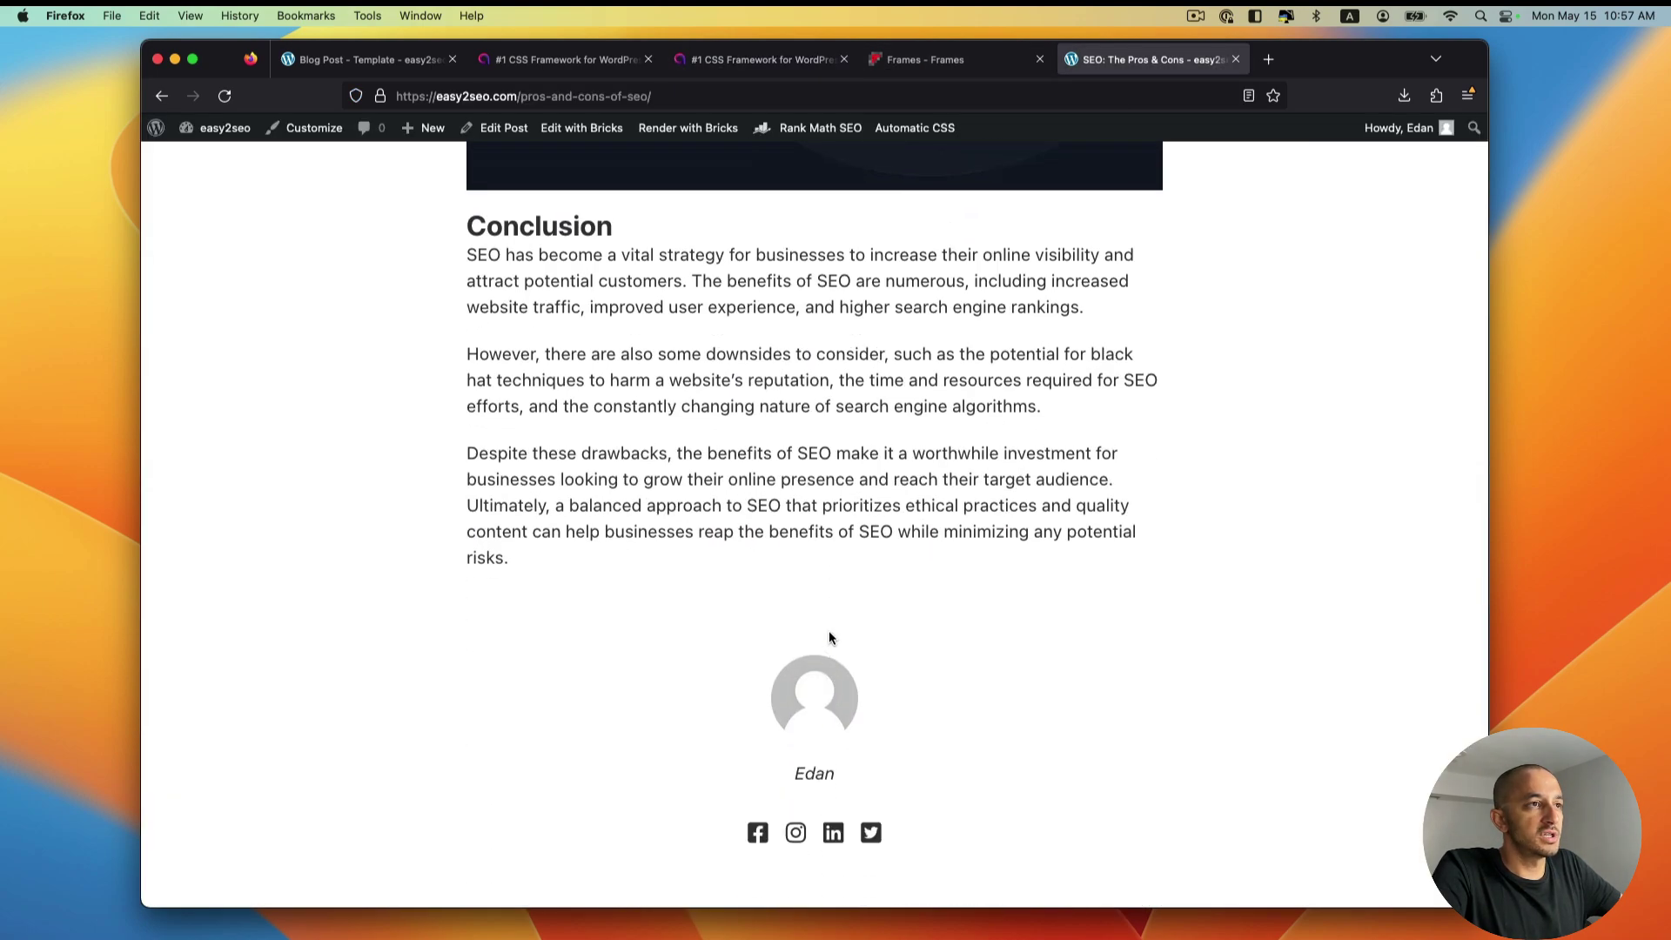
scroll(828, 636, "up", 15)
scroll(842, 439, "up", 20)
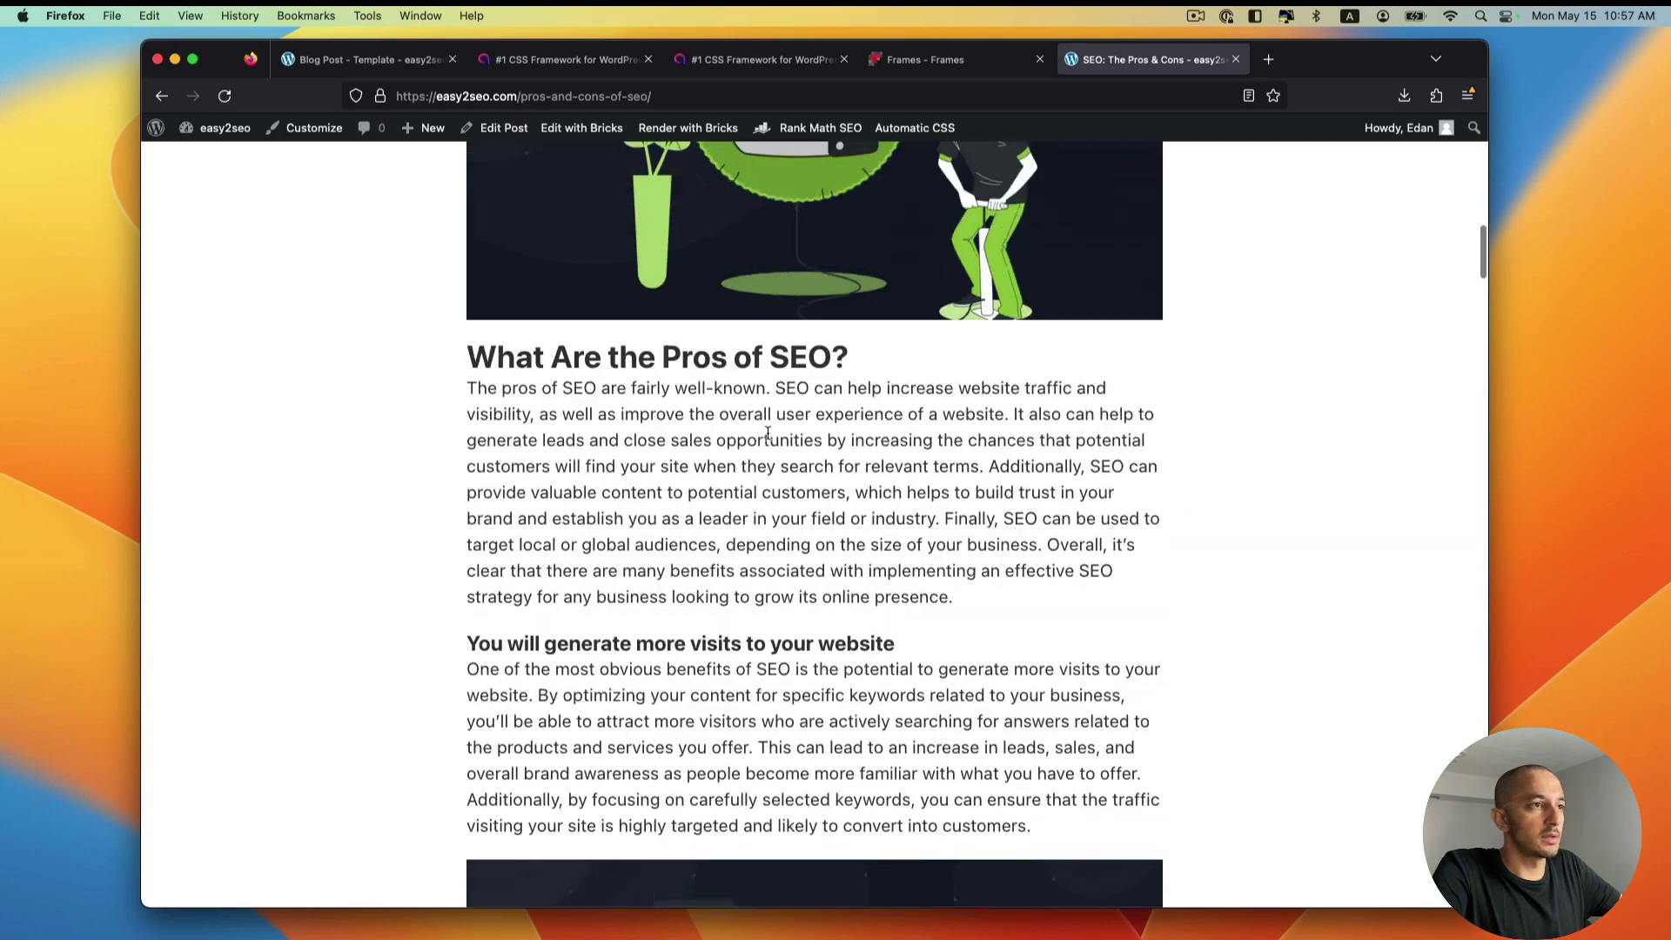
scroll(765, 431, "up", 3)
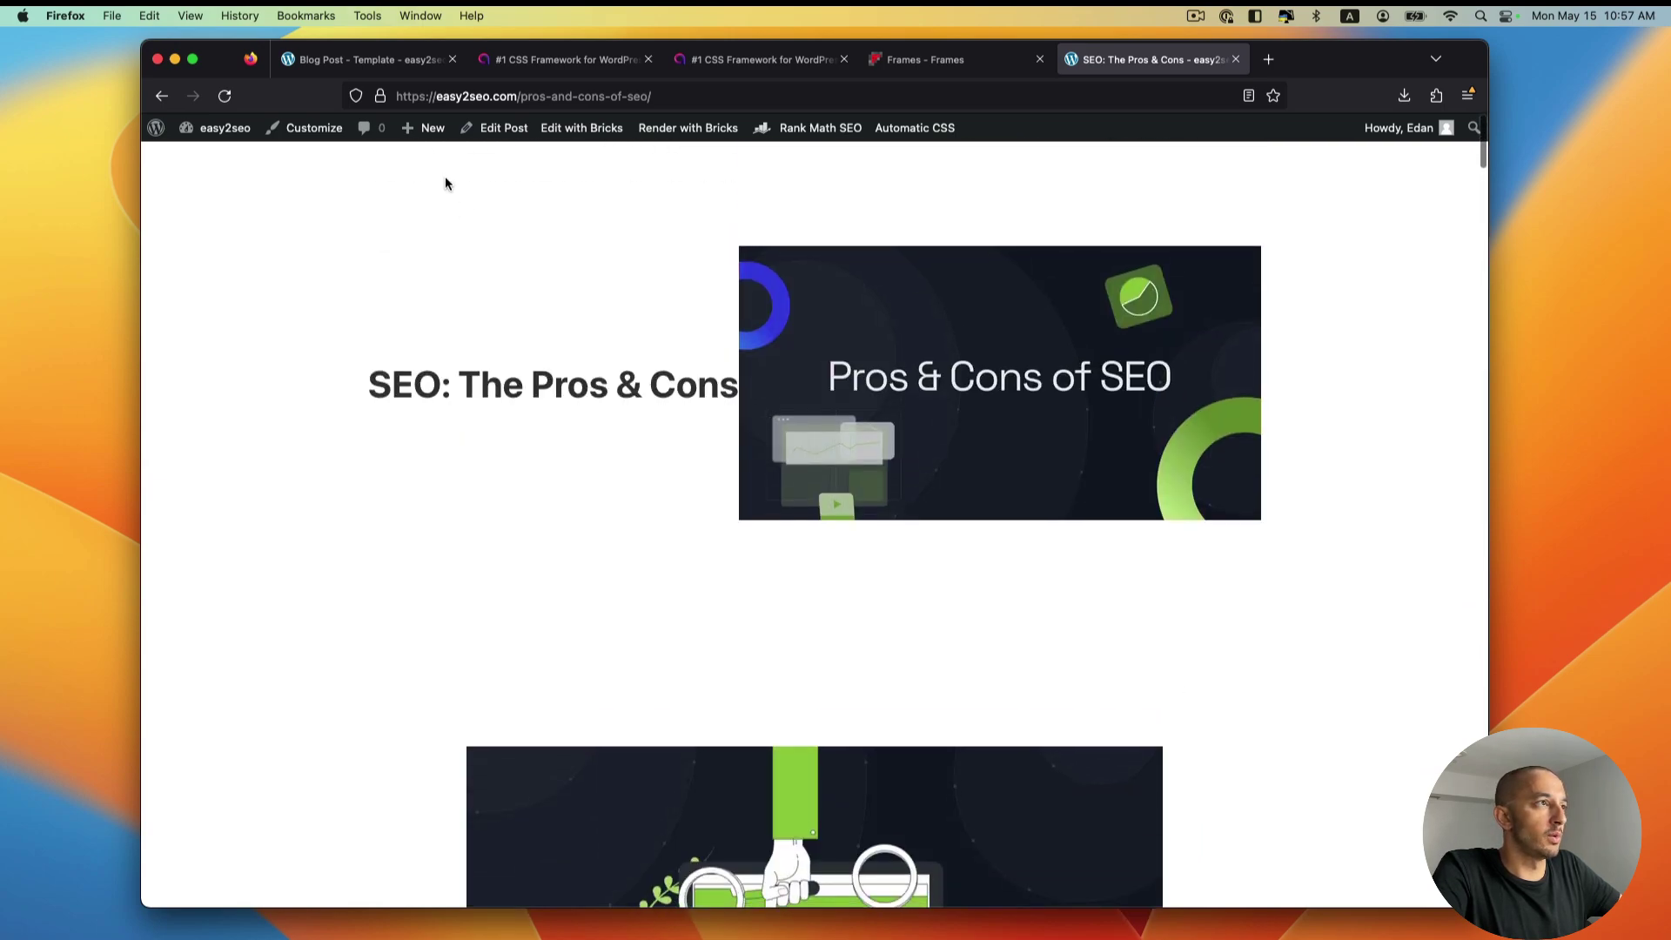
Step: Revisit the blog post template in Bricks and read the Automatic Spacing feature on the Automatic.css home page
left_click(370, 59)
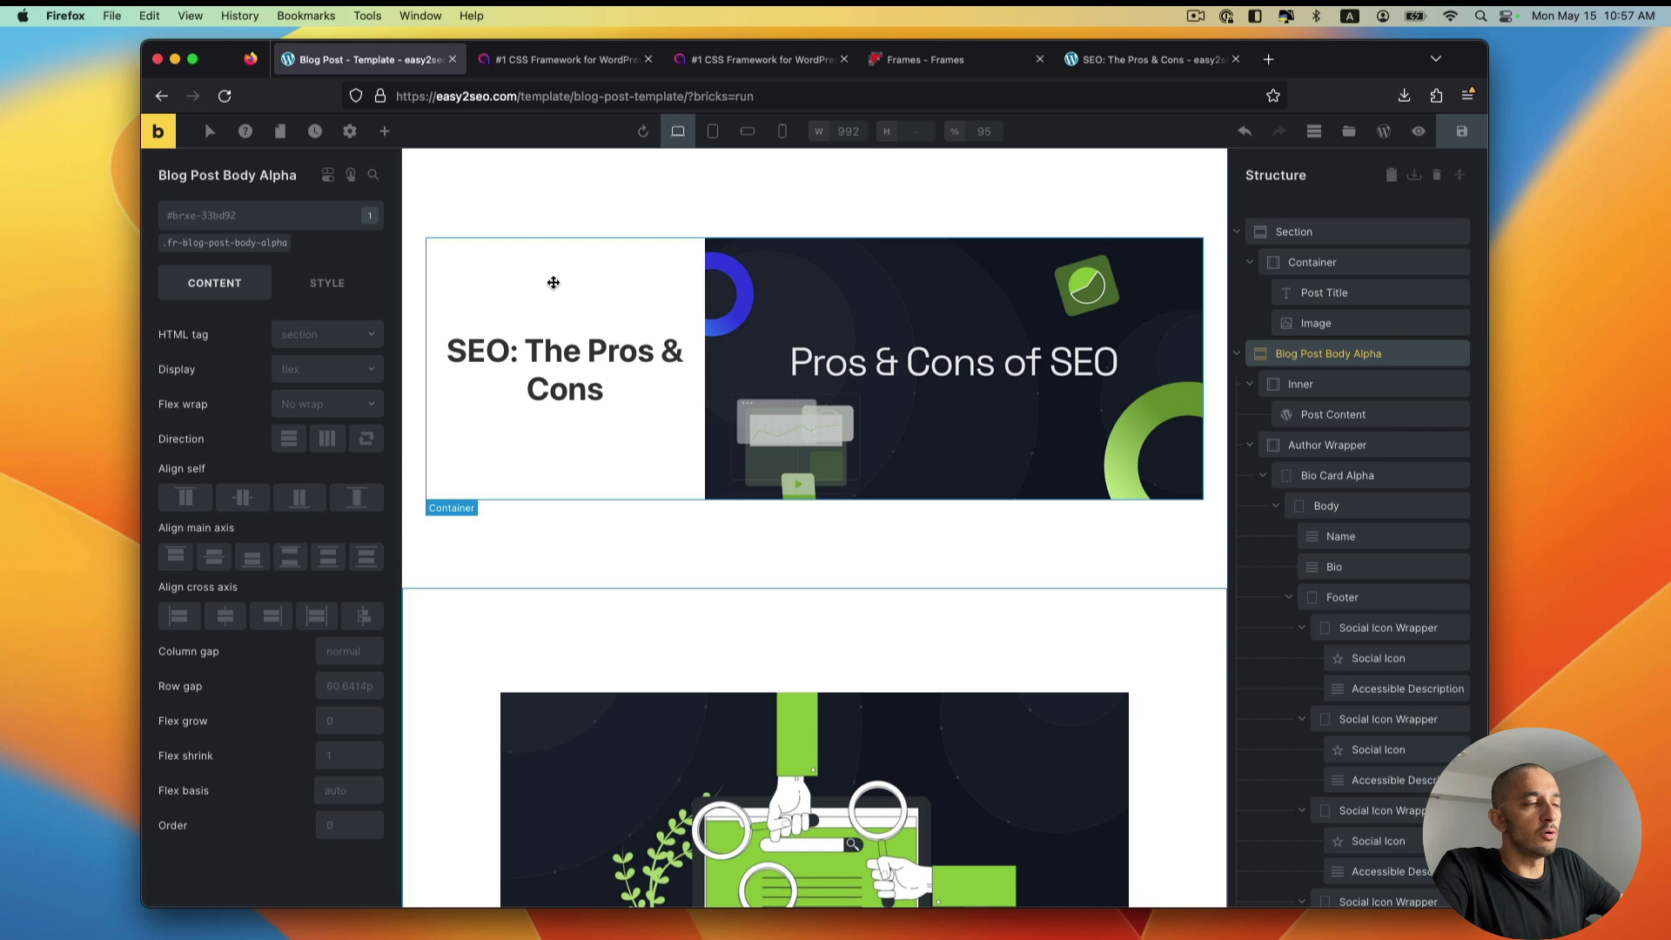
left_click(906, 61)
left_click(781, 66)
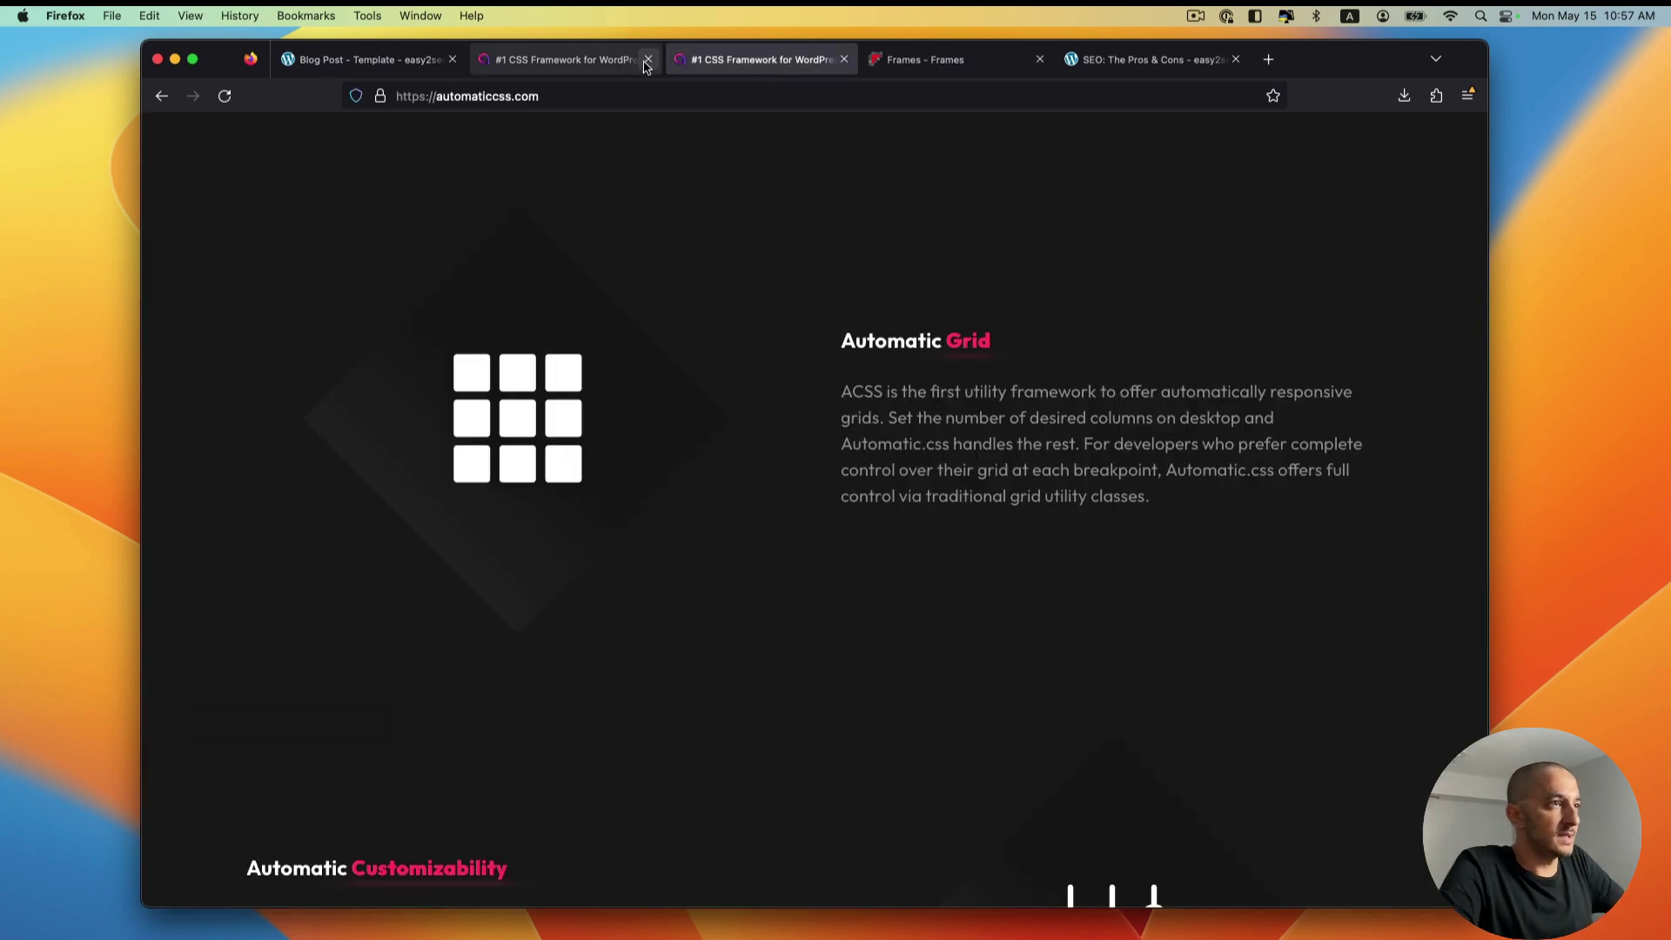
left_click(370, 59)
left_click(786, 75)
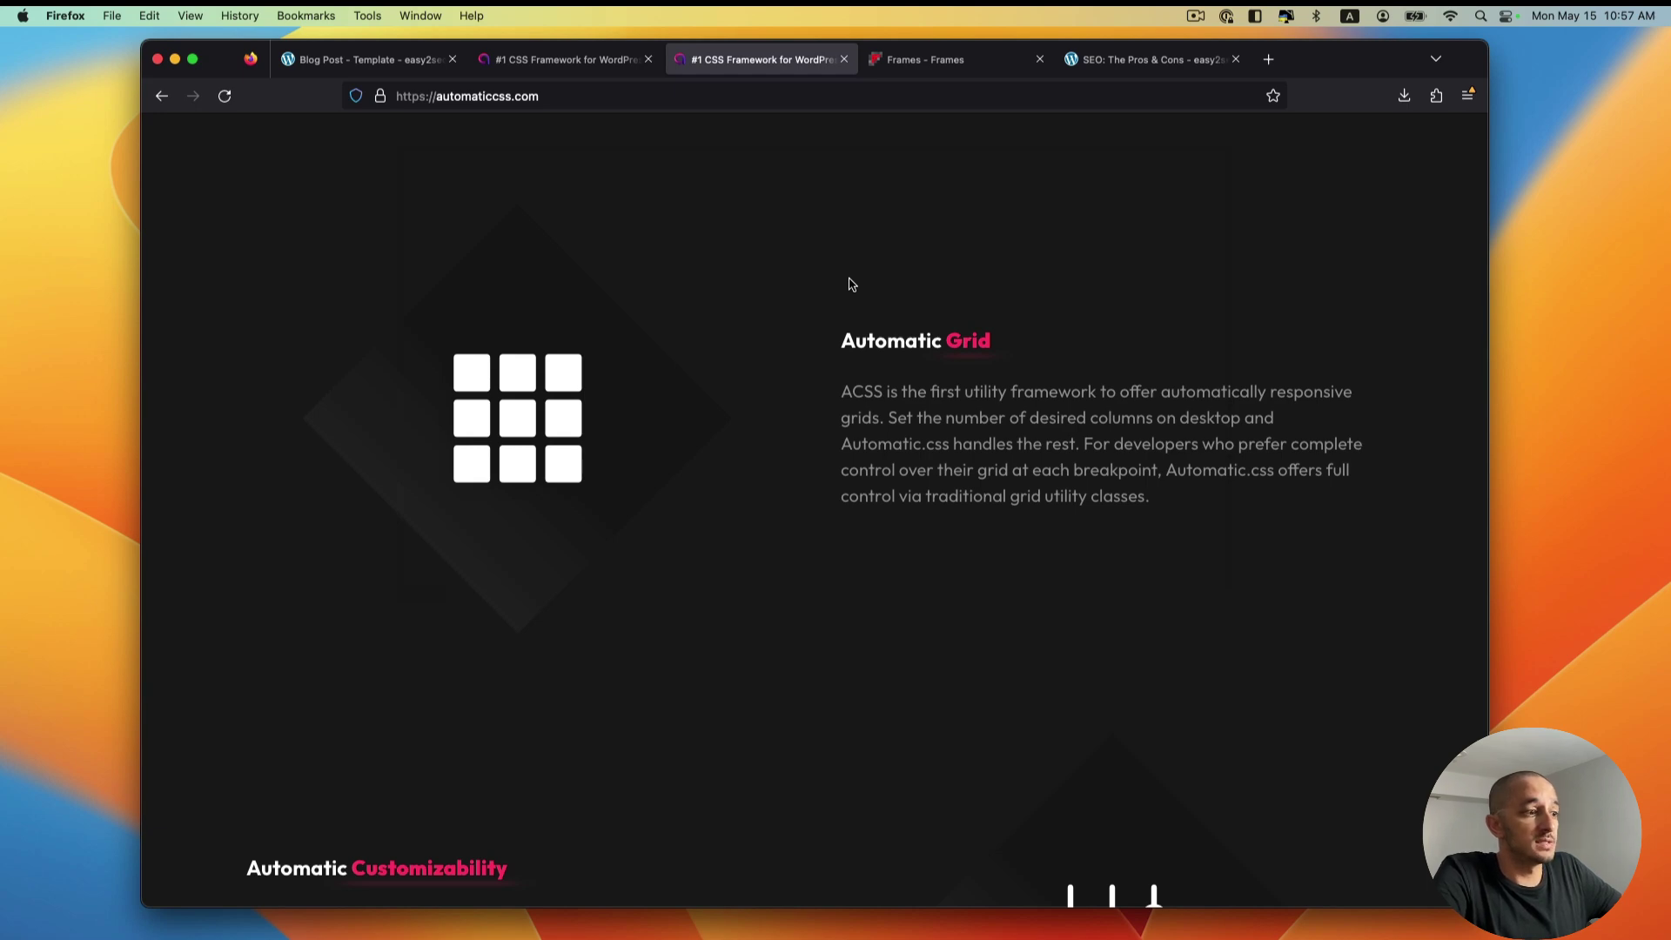
scroll(859, 307, "down", 5)
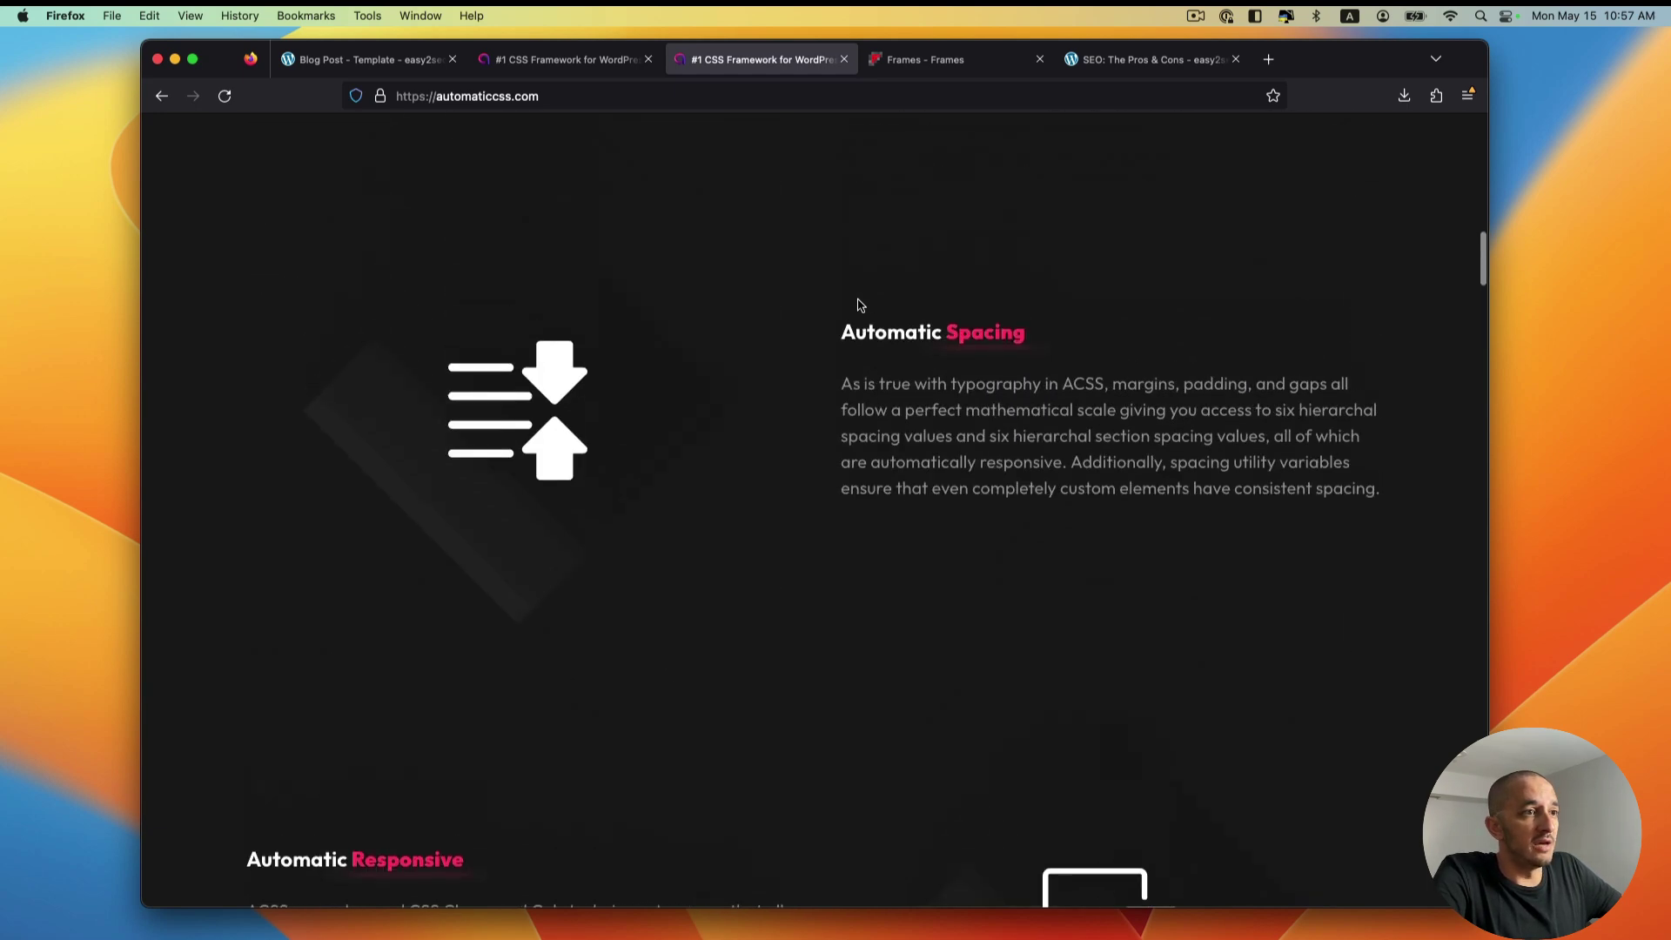
scroll(885, 217, "up", 2)
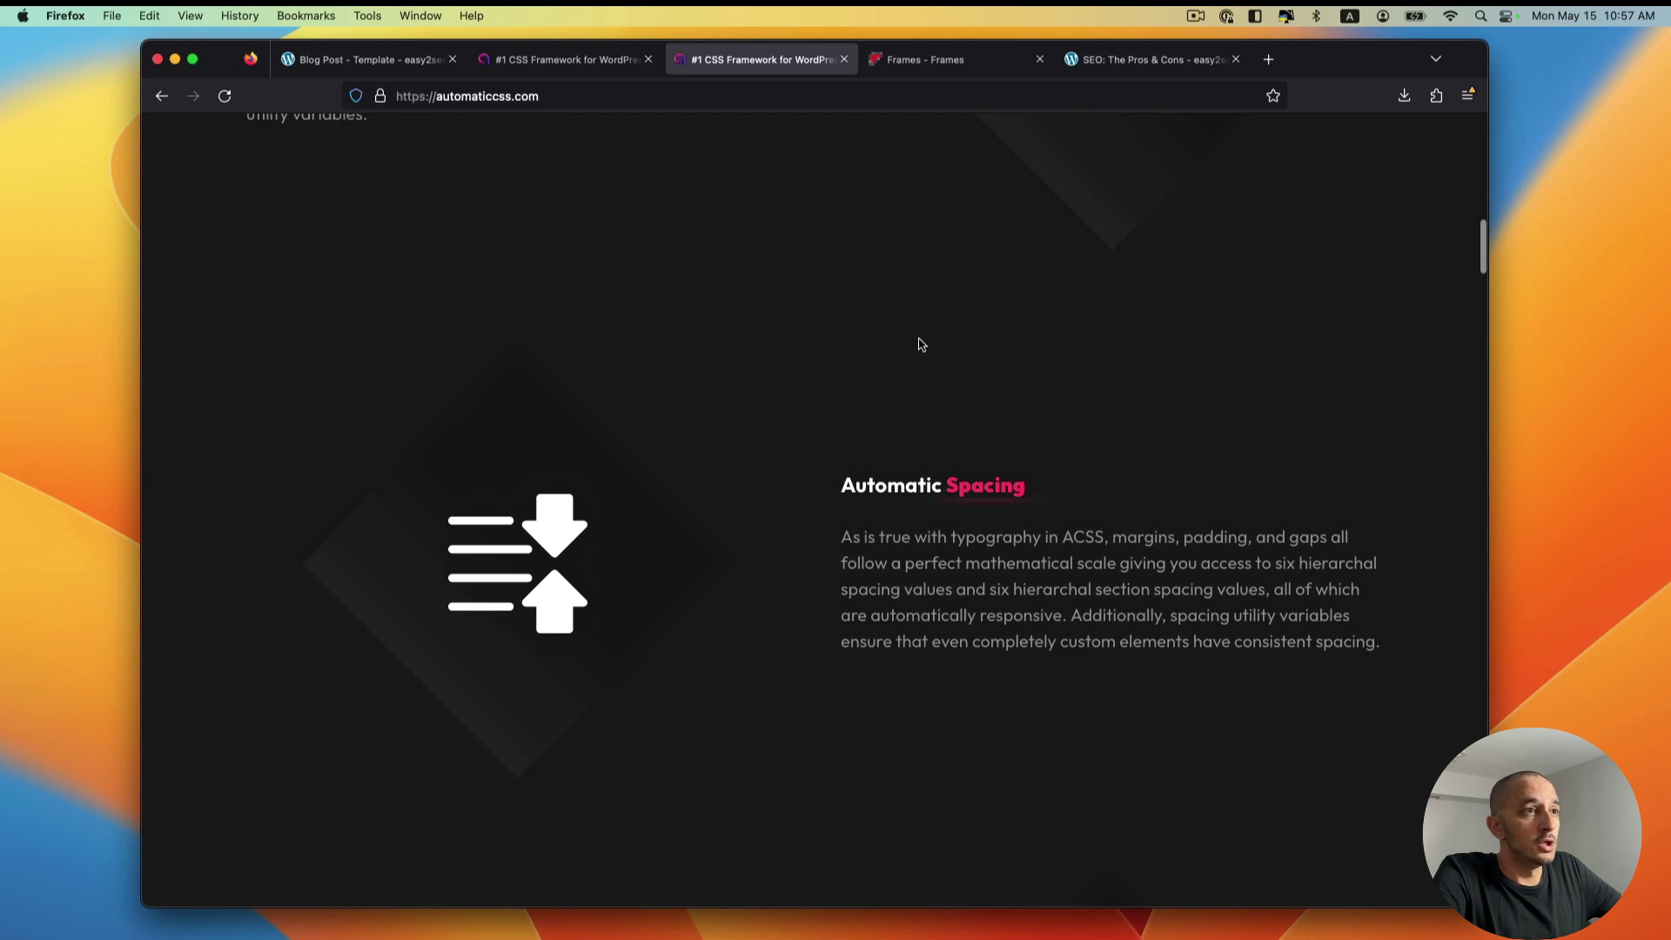